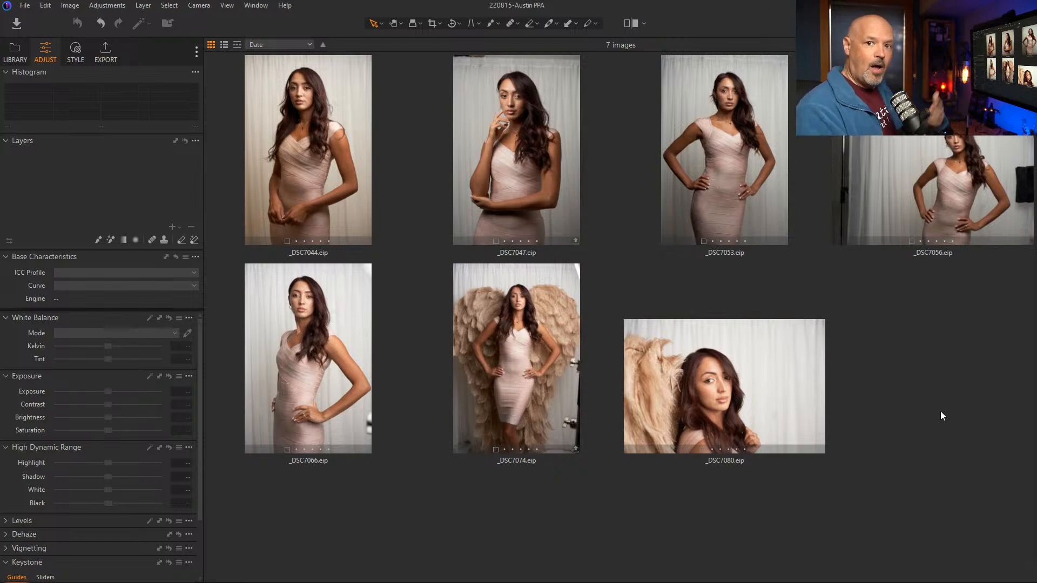
# Open the photo _DSC7056.eip in the single-image view and inspect it
pyautogui.click(912, 174)
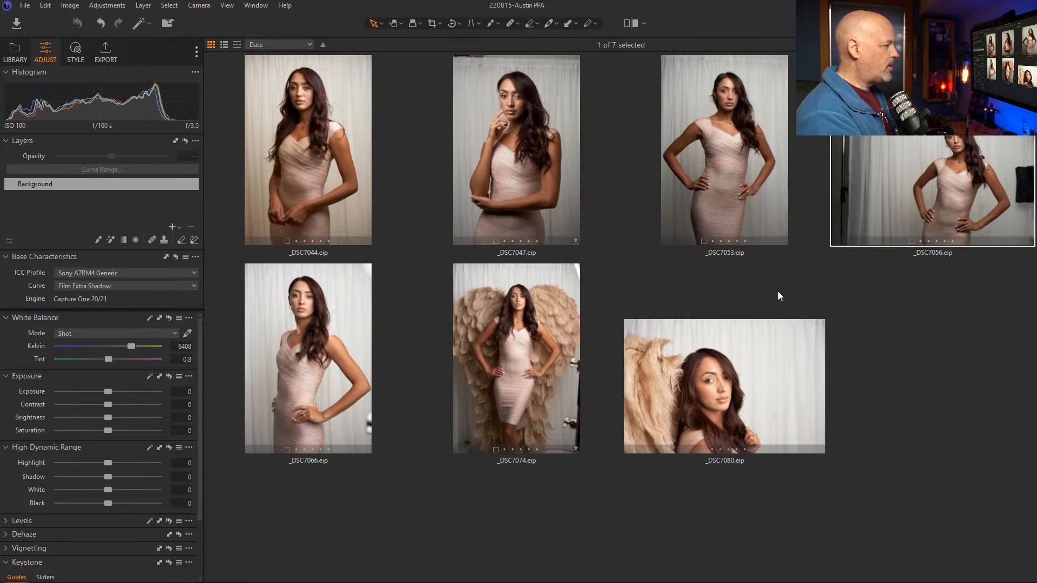
pyautogui.press('g')
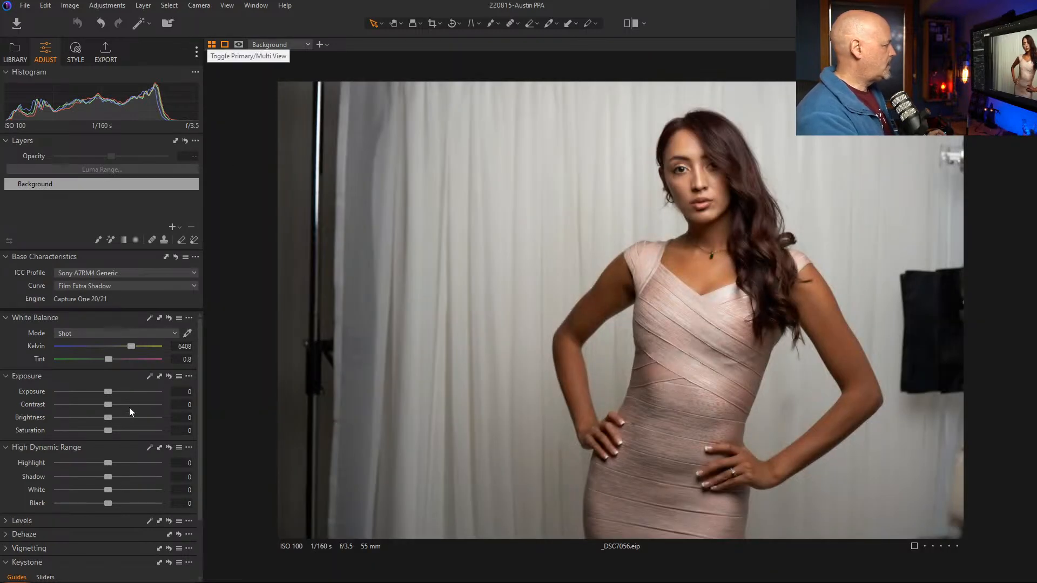
pyautogui.moveTo(680, 173); pyautogui.dragTo(681, 170)
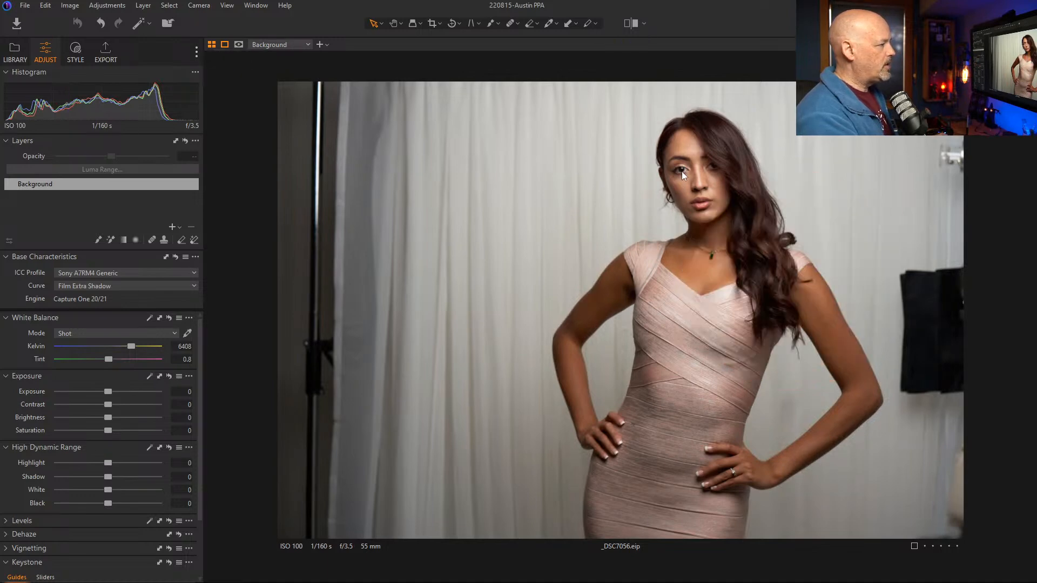
# Return to the thumbnail grid and open the winged full-length portrait _DSC7074.eip in the single-image view
pyautogui.press('g')
pyautogui.click(525, 345)
pyautogui.press('g')
pyautogui.moveTo(616, 160); pyautogui.dragTo(614, 161)
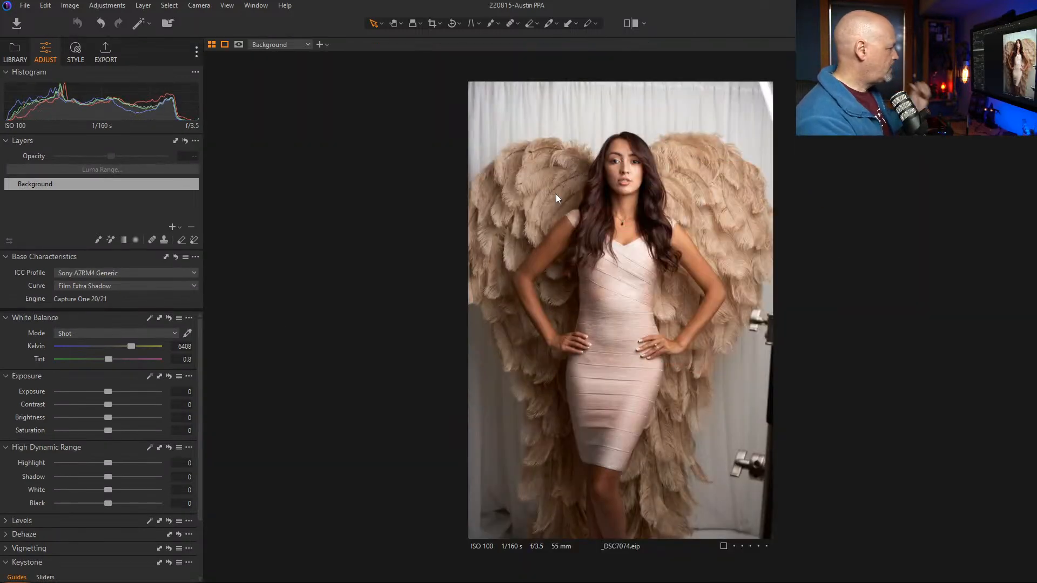
# Adjust the portrait's tones: set Shadow to 13, Exposure to -0.39 and Black to 6
pyautogui.moveTo(109, 476); pyautogui.dragTo(115, 475)
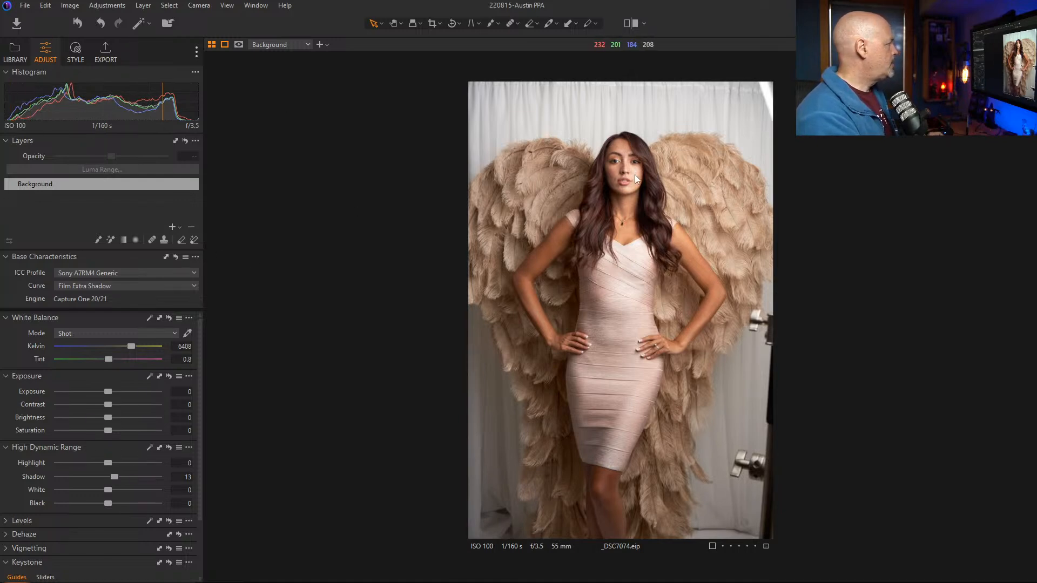
pyautogui.moveTo(111, 392); pyautogui.dragTo(102, 391)
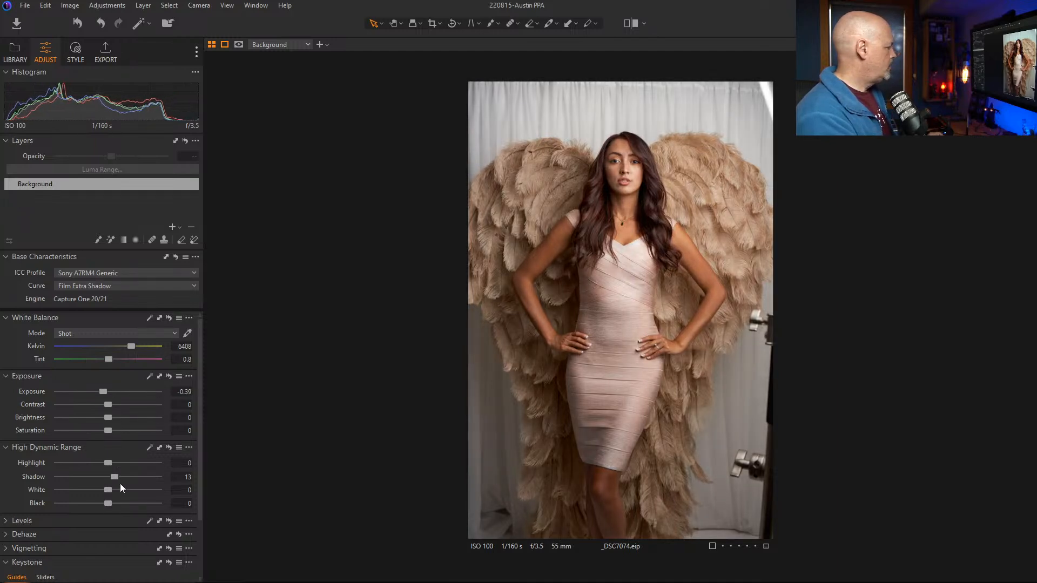
pyautogui.moveTo(109, 501); pyautogui.dragTo(112, 501)
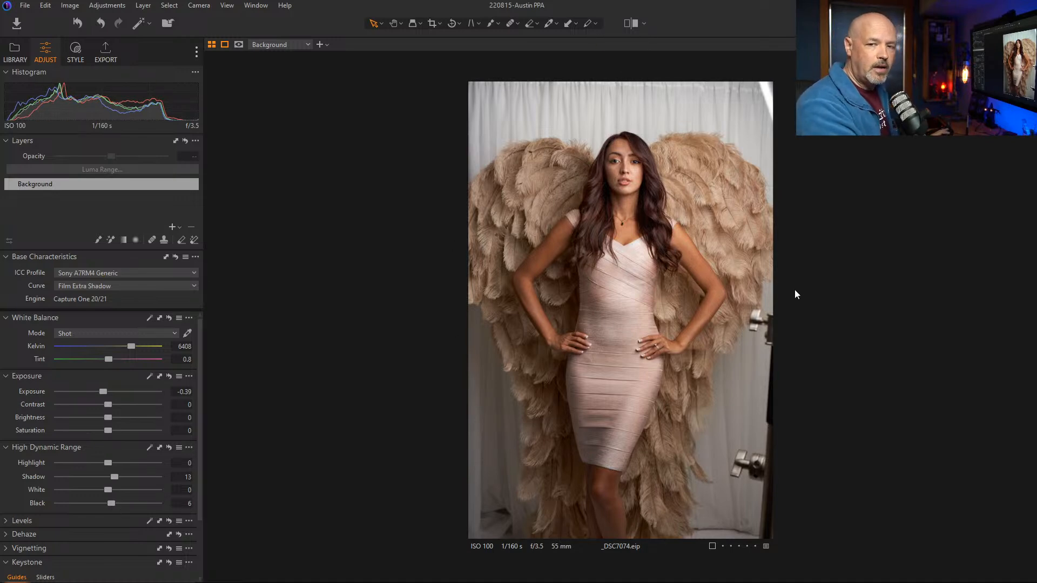
# Export the adjusted portrait with the Quick Export recipe
pyautogui.click(108, 59)
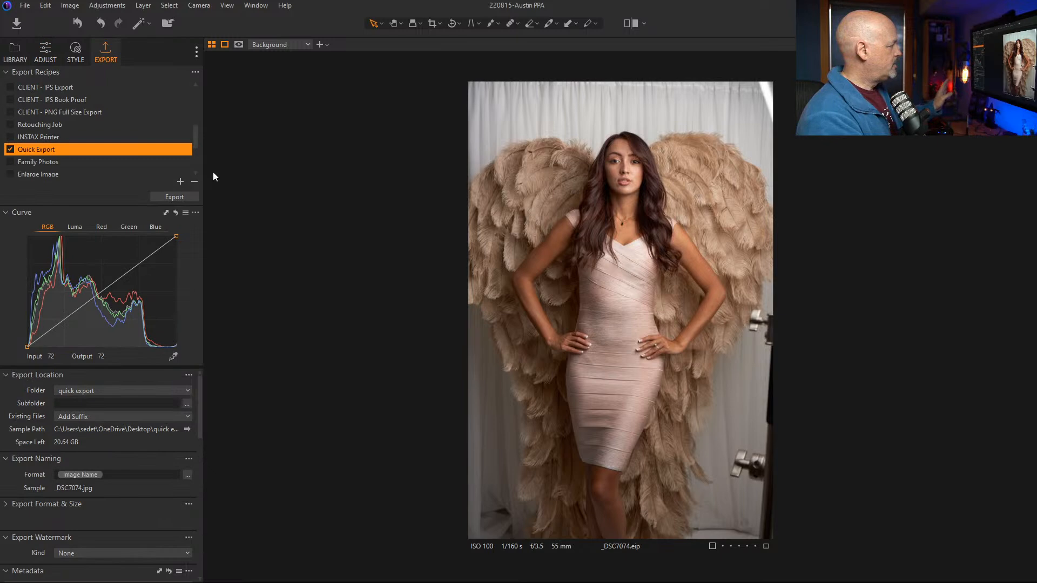
pyautogui.click(179, 197)
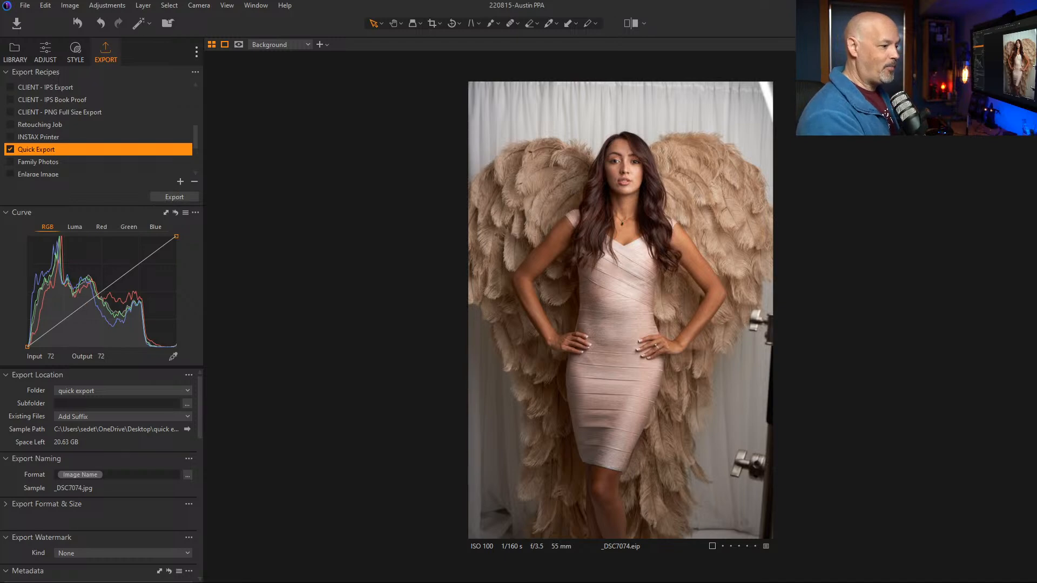
# Switch to DreamStudio in the browser, hide the bookmarks bar and show the page full screen
pyautogui.hotkey('alt', 'Tab')
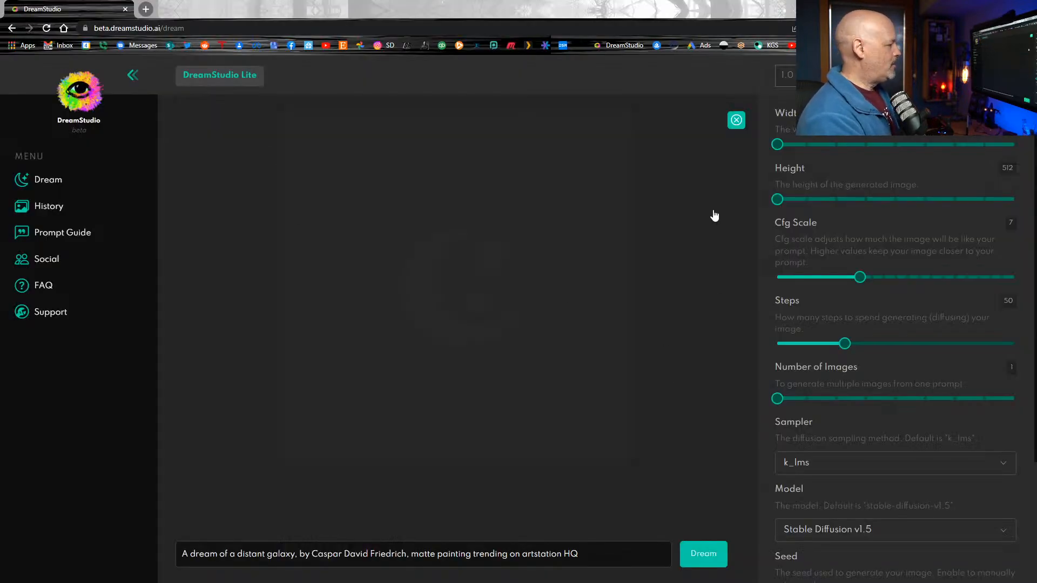
pyautogui.hotkey('ctrl', 'shift', 'b')
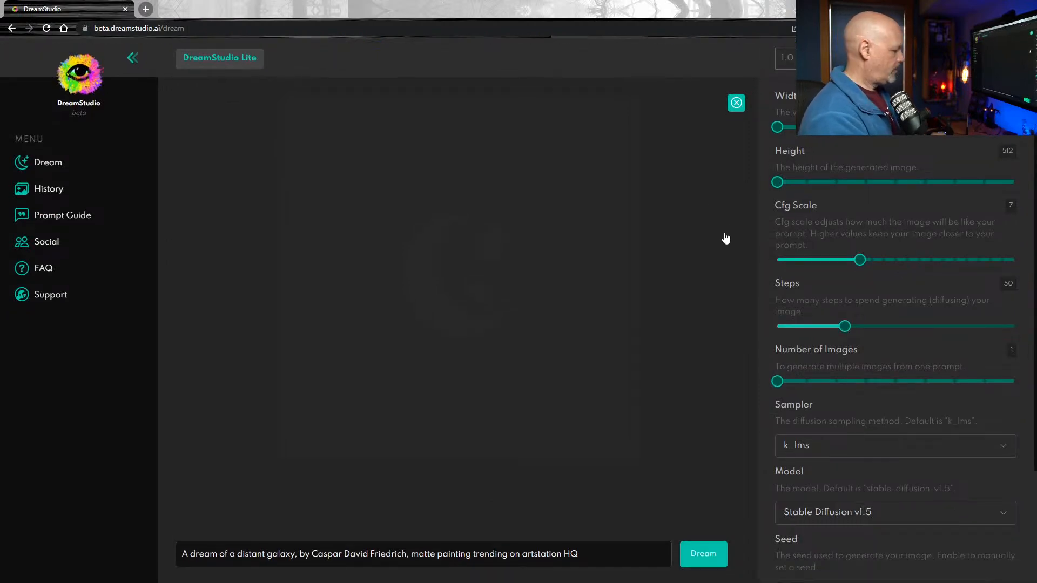
pyautogui.press('F11')
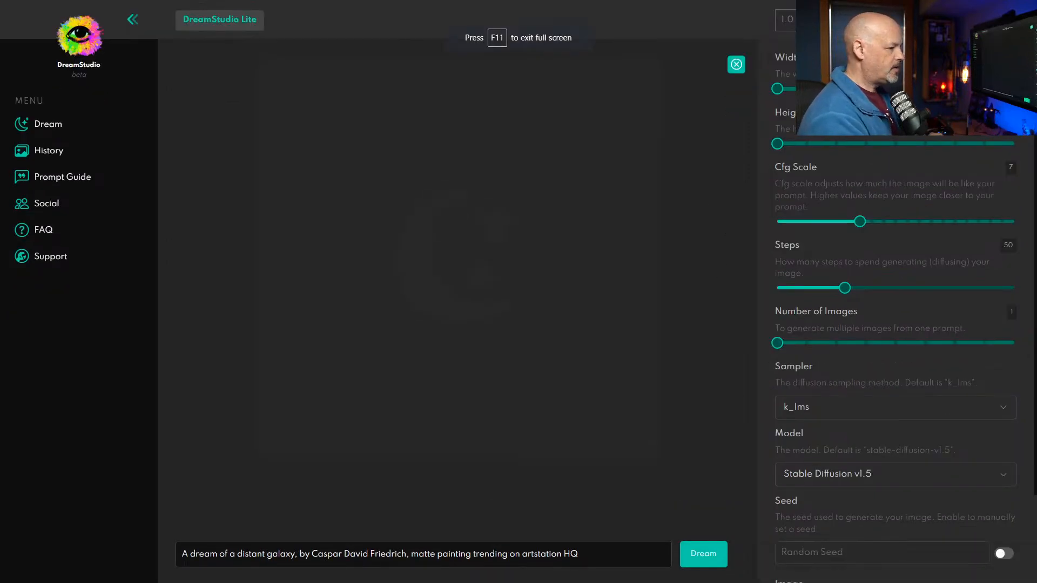
# Increase the height of the generated image to give it a portrait format
pyautogui.moveTo(778, 143); pyautogui.dragTo(832, 141)
pyautogui.moveTo(854, 141); pyautogui.dragTo(859, 139)
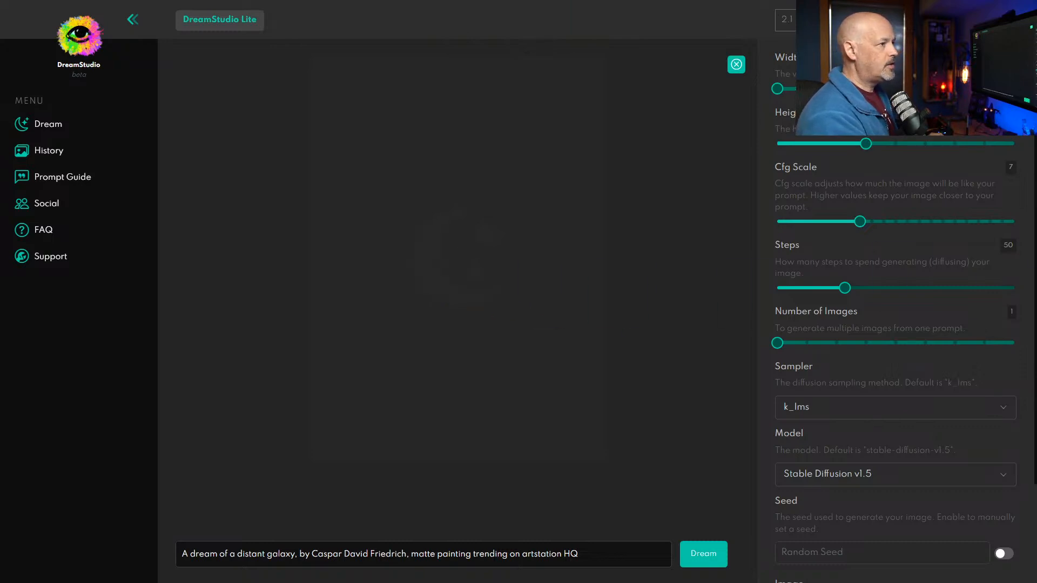
# Leave full screen, show the image editor and load the exported winged portrait as the starting image
pyautogui.scroll(-2, 831, 486)
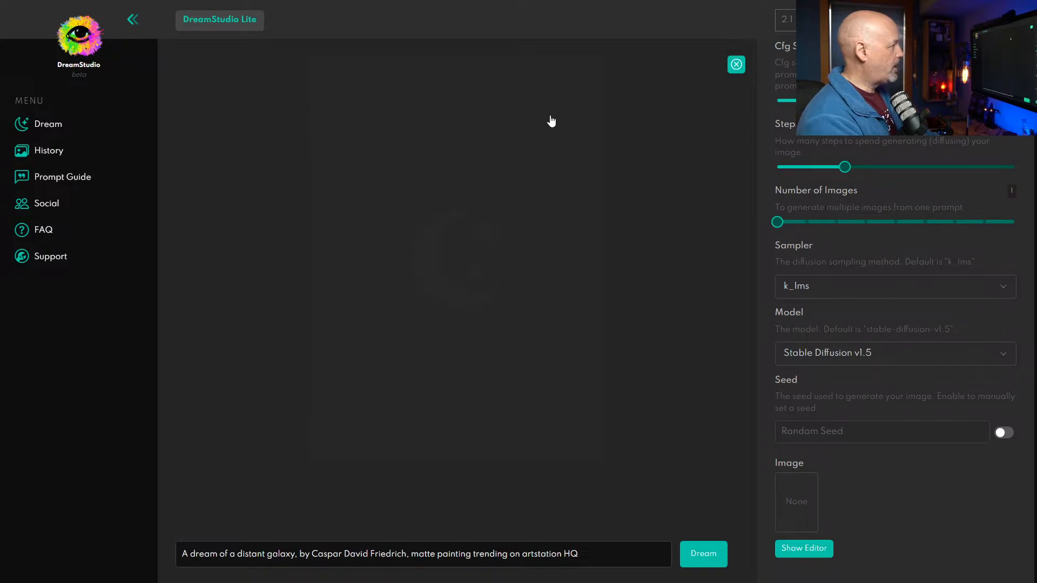
pyautogui.click(518, 28)
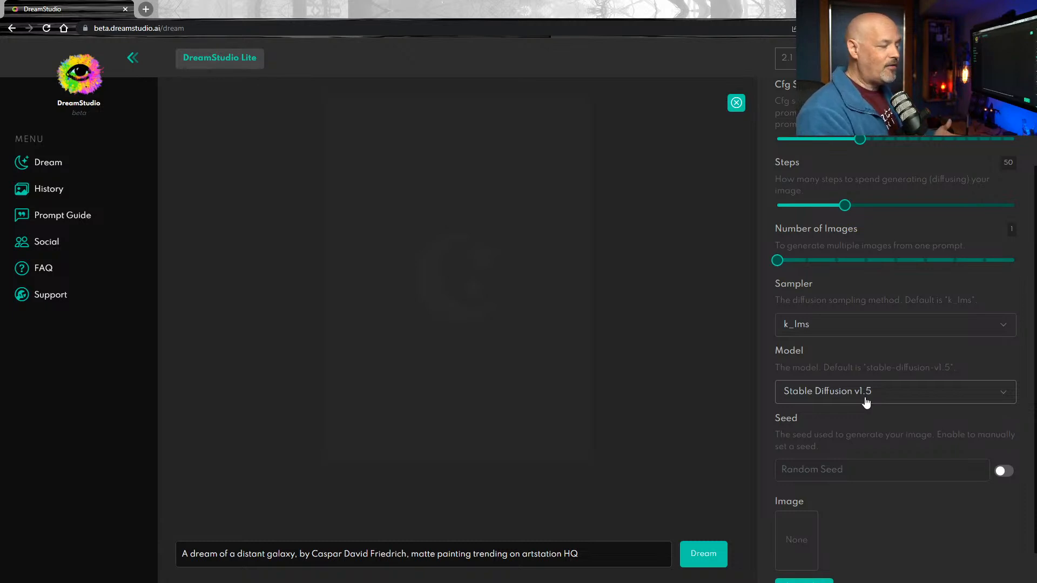
pyautogui.scroll(-1, 927, 484)
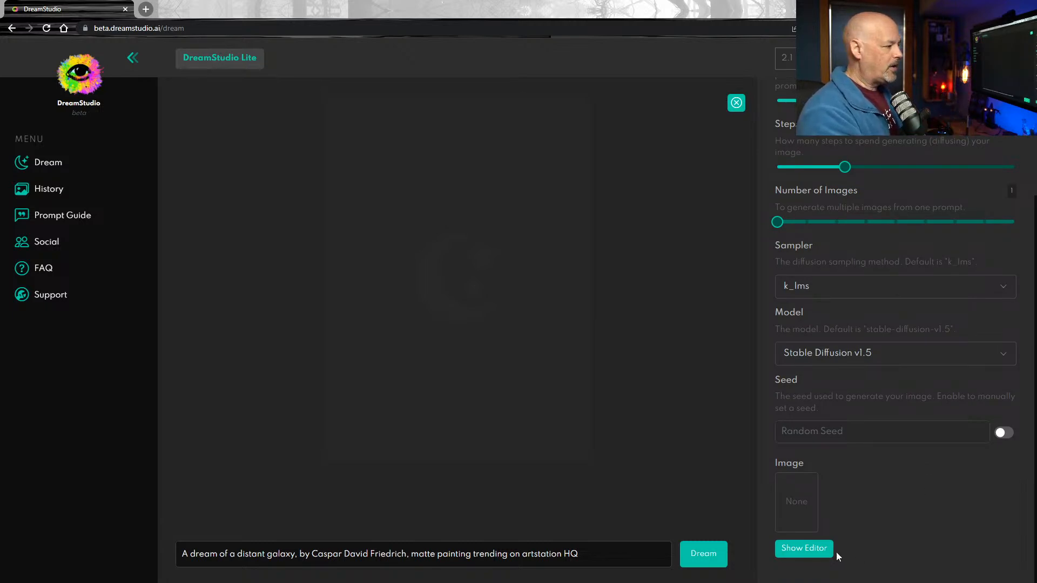
pyautogui.click(806, 549)
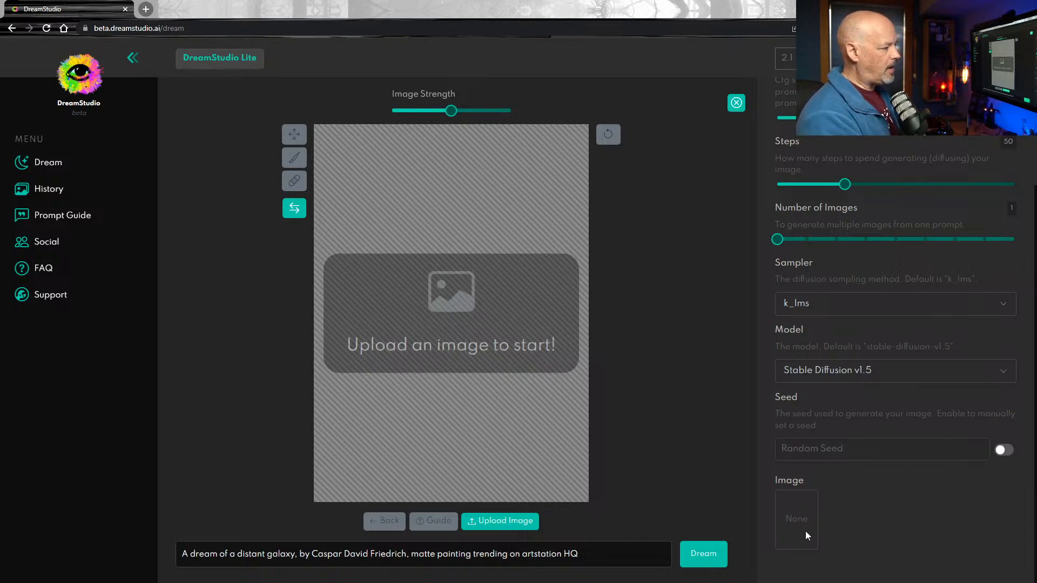
pyautogui.moveTo(1036, 302); pyautogui.dragTo(475, 292)
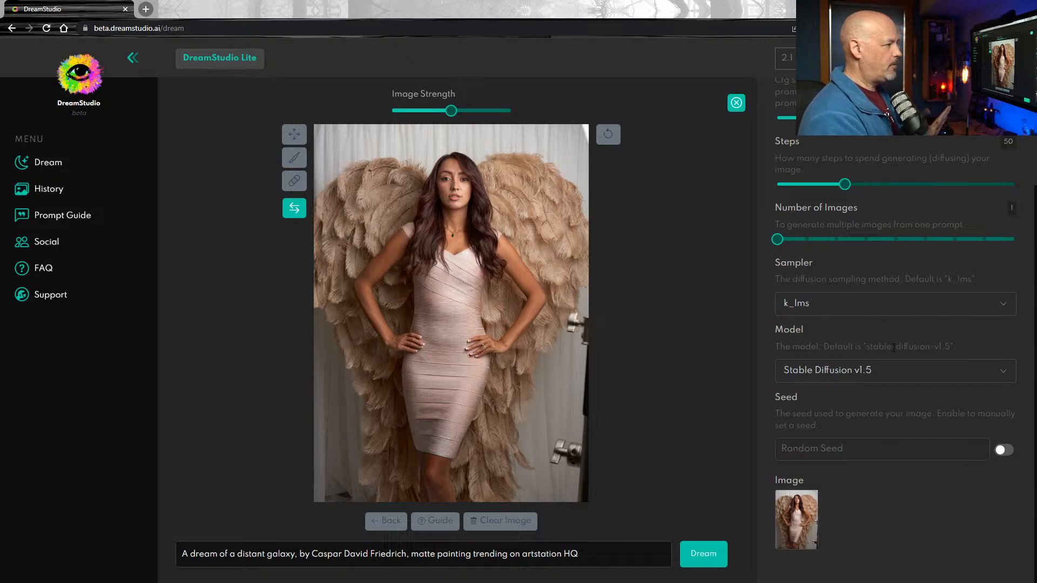
# Set the number of images to 4 and the image strength to 40%
pyautogui.click(807, 239)
pyautogui.scroll(1, 809, 240)
pyautogui.moveTo(809, 241); pyautogui.dragTo(868, 244)
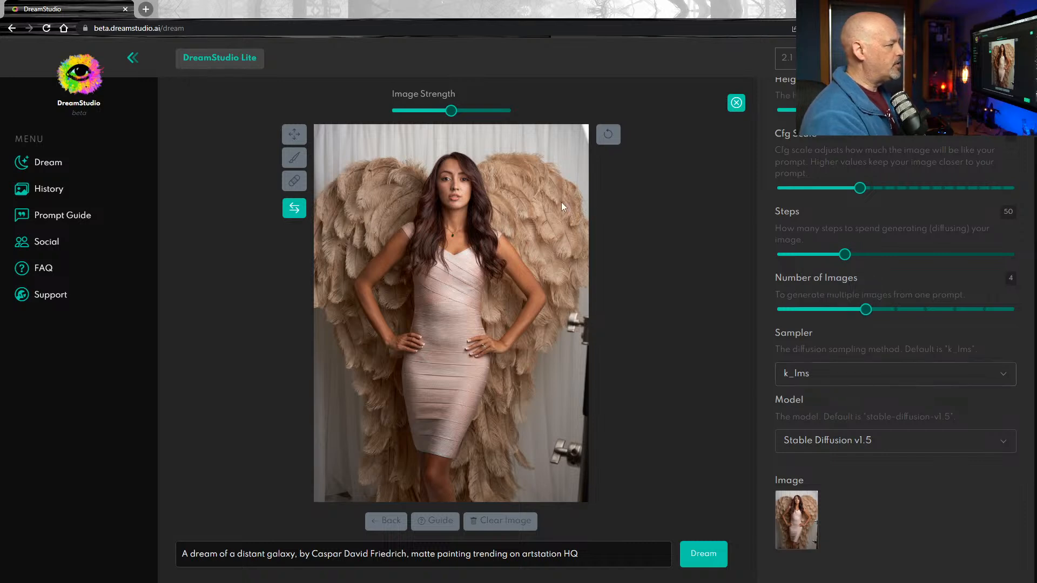
pyautogui.moveTo(451, 111)
pyautogui.moveTo(451, 110); pyautogui.dragTo(440, 112)
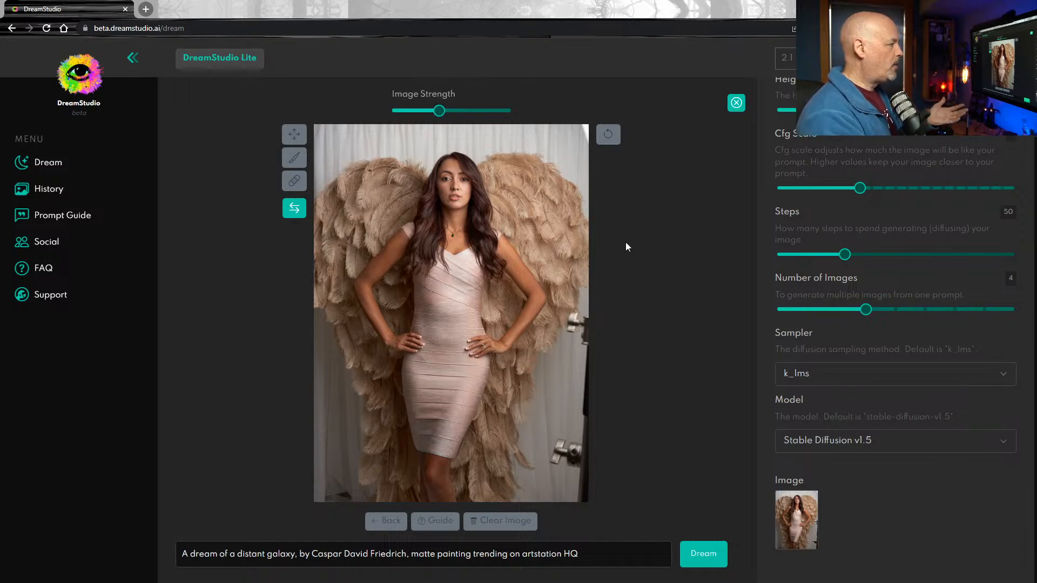
pyautogui.moveTo(445, 110)
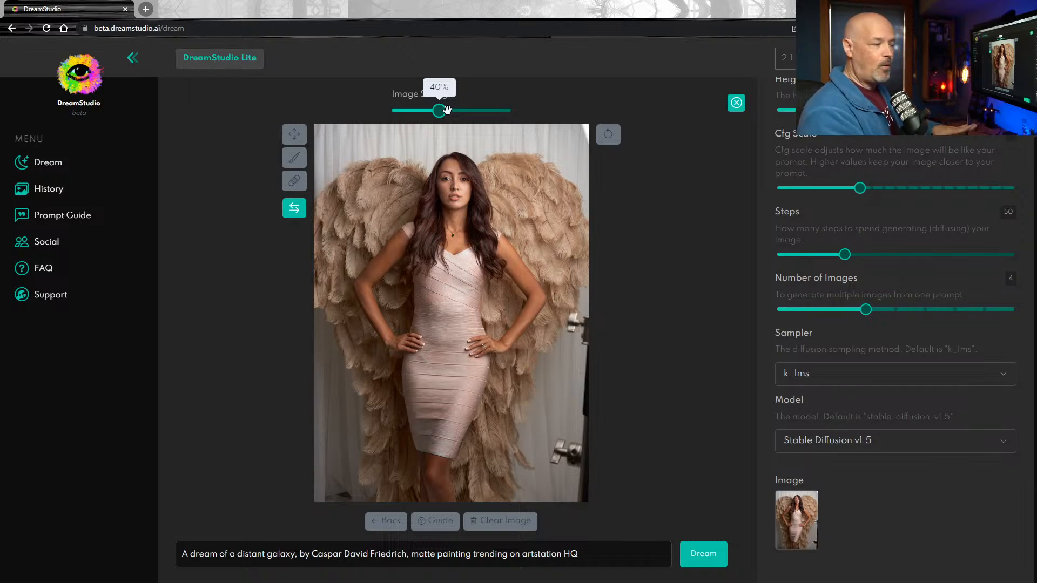
# Replace the prompt with "elegant flower woman made of flower petals flower flower hair, style of tom Bagshaw, Ryohei Hasei, Terese Nielsen, dramatic light"
pyautogui.moveTo(580, 554); pyautogui.dragTo(94, 563)
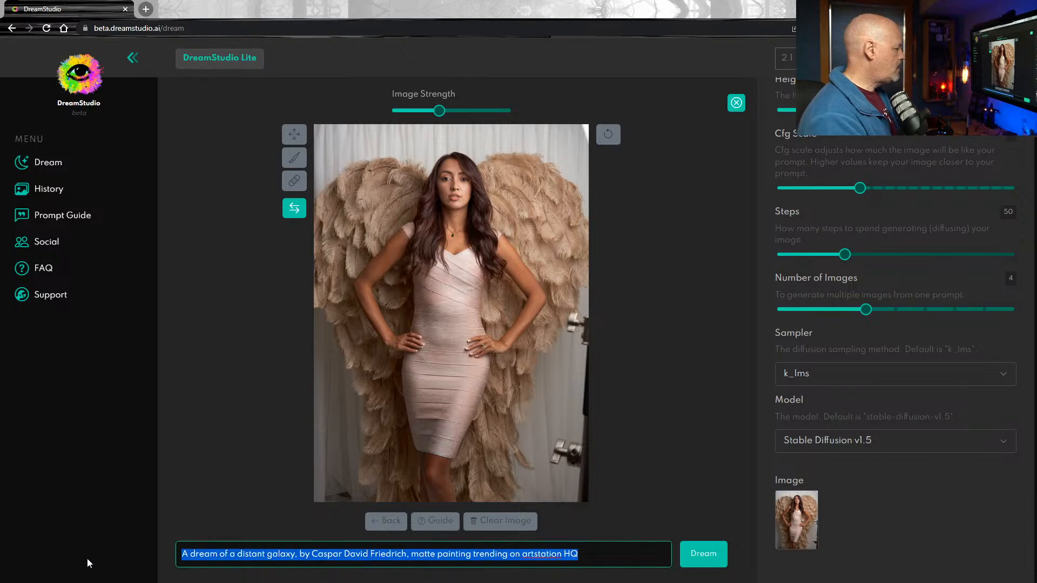
pyautogui.press('BackSpace')
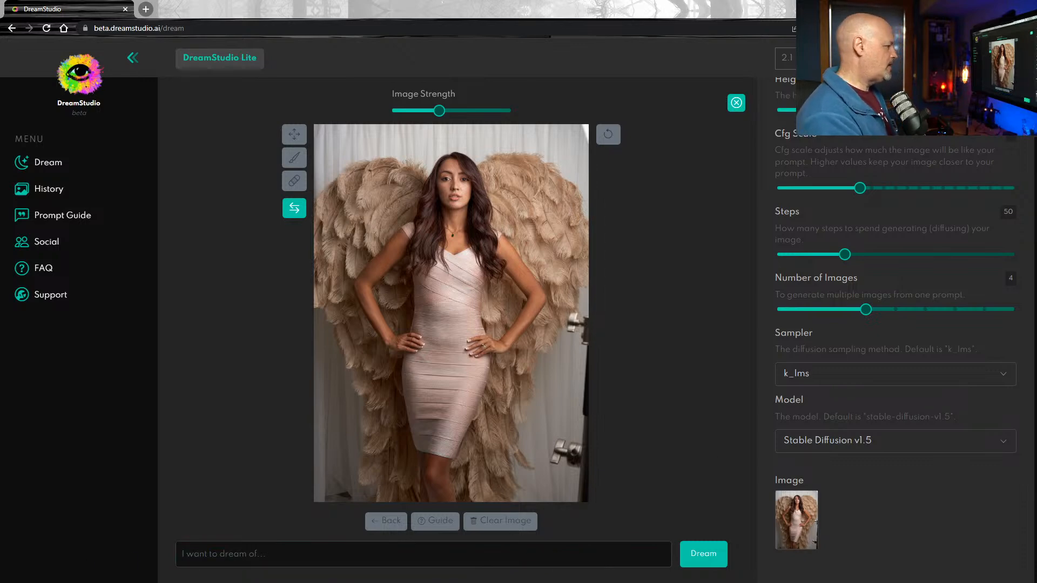
pyautogui.click(182, 555)
pyautogui.write('ele')
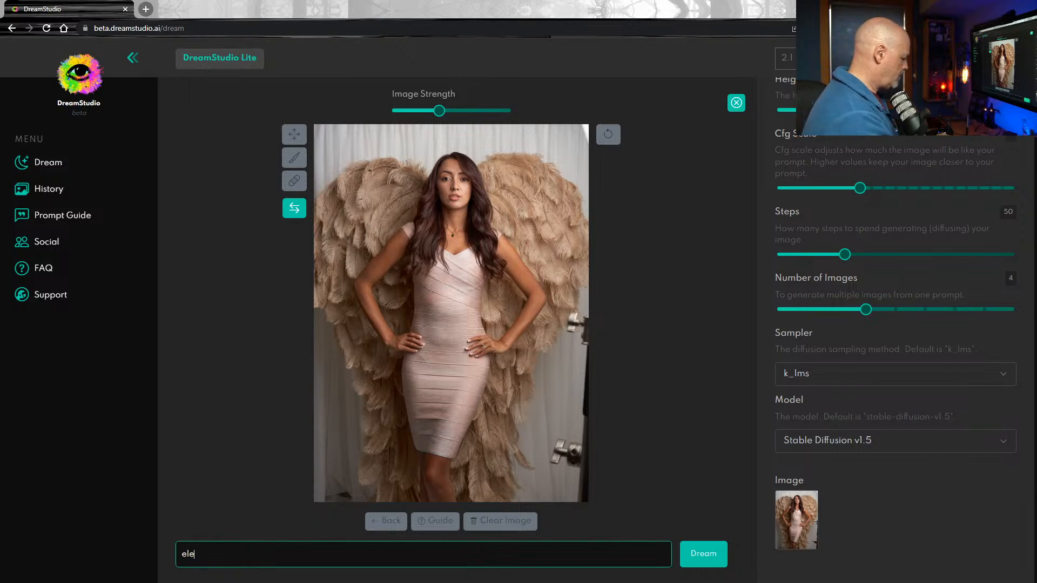
pyautogui.write('gant flwoer woman')
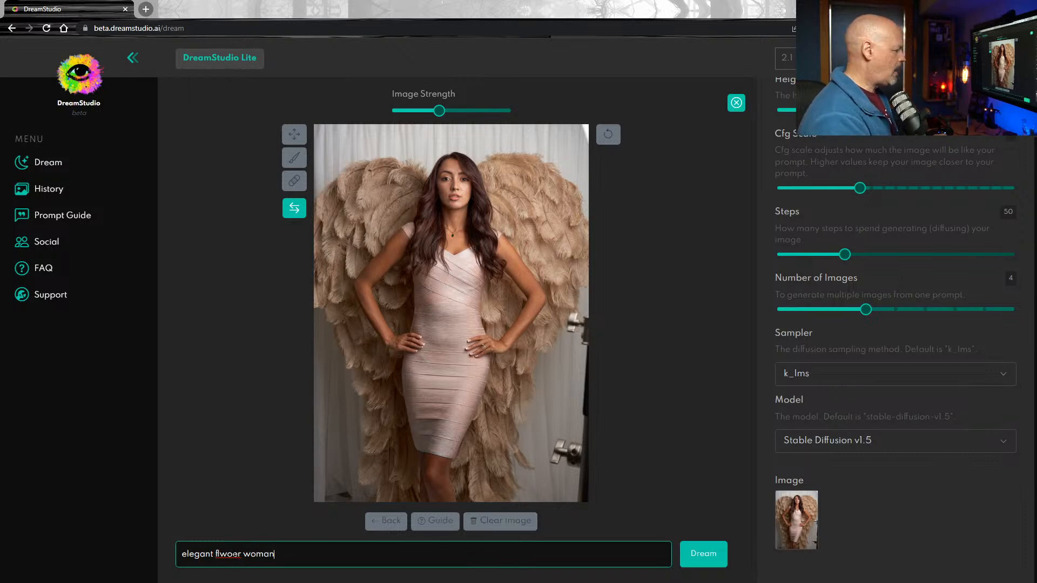
pyautogui.rightClick(232, 555)
pyautogui.click(254, 425)
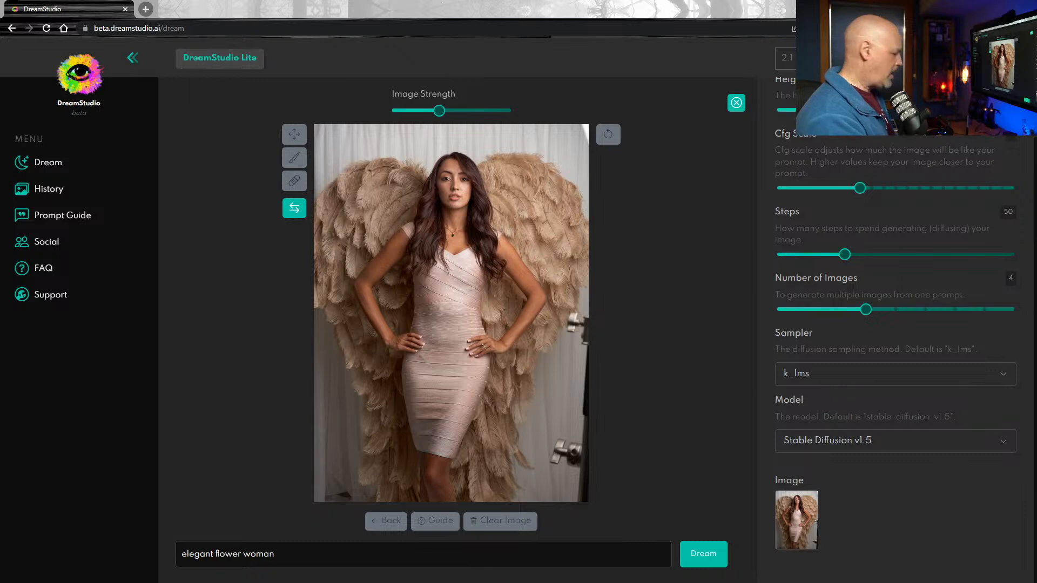
pyautogui.moveTo(324, 554); pyautogui.dragTo(165, 562)
pyautogui.write('elegant flower woman made of flower petals flower flower hair, style of tom Bagshaw,Ryohei Hasei, Terese Nielsen, dramatic light')
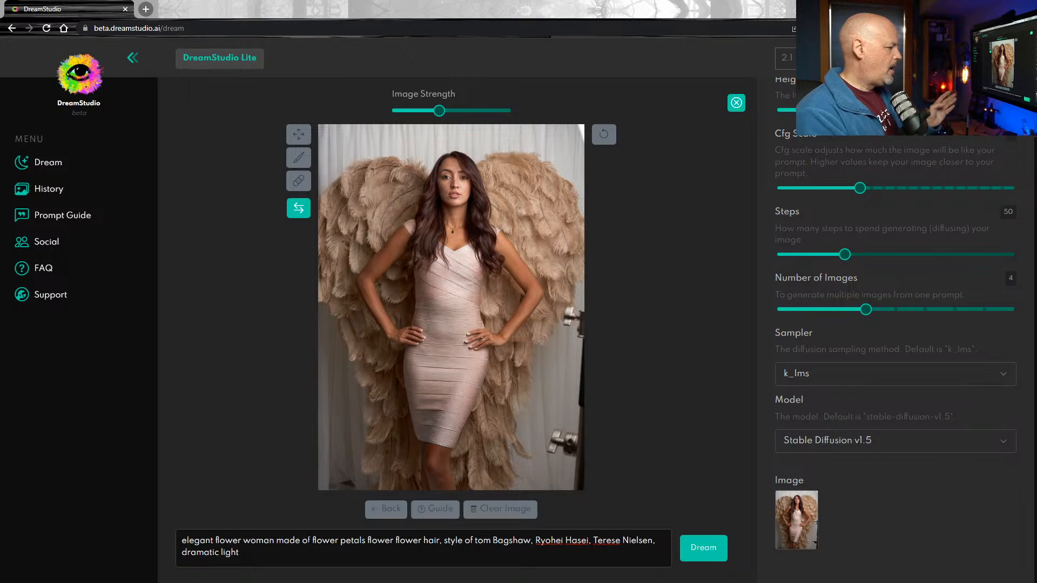
# Remove the duplicate word "flower" before "hair" and the comma after "hair" from the prompt
pyautogui.doubleClick(403, 542)
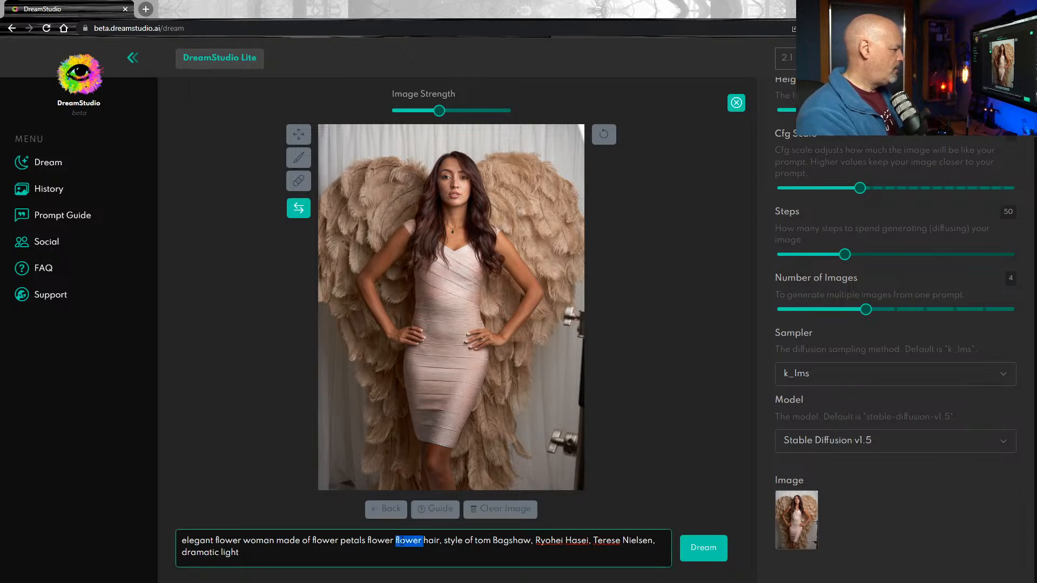
pyautogui.press('BackSpace')
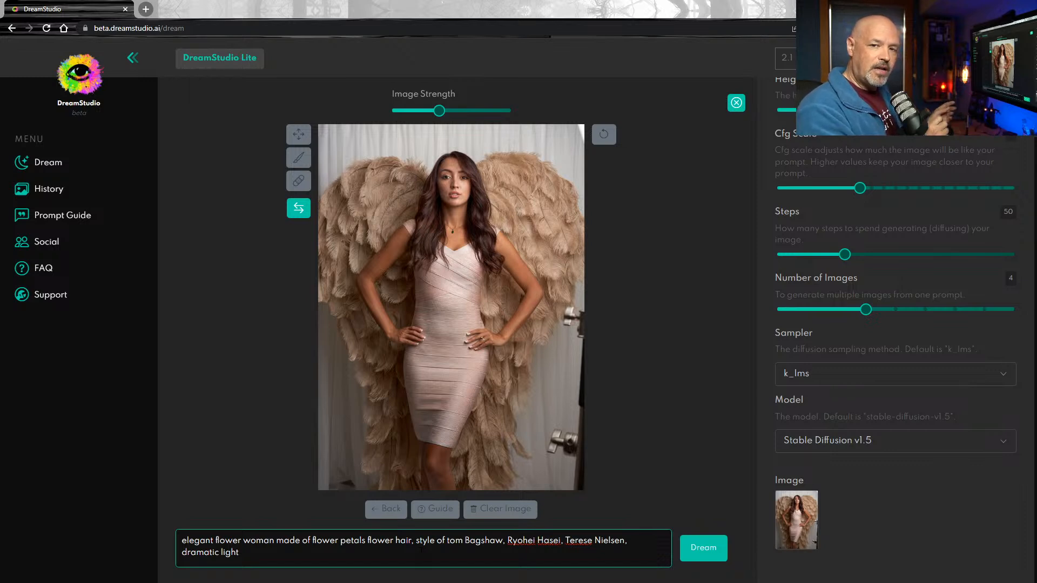
pyautogui.click(414, 543)
pyautogui.press('BackSpace')
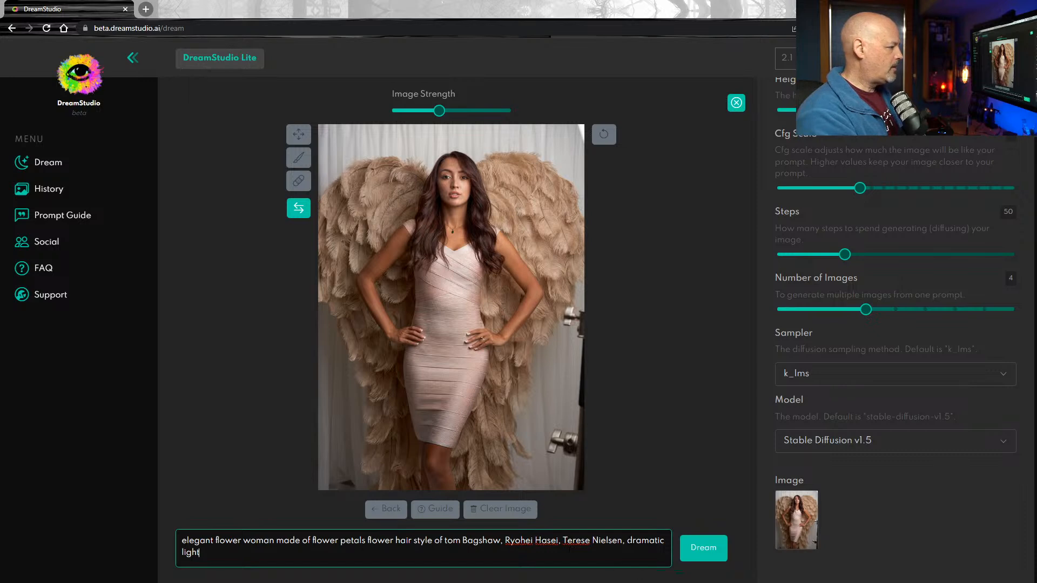
pyautogui.moveTo(630, 545); pyautogui.dragTo(634, 549)
pyautogui.click(508, 549)
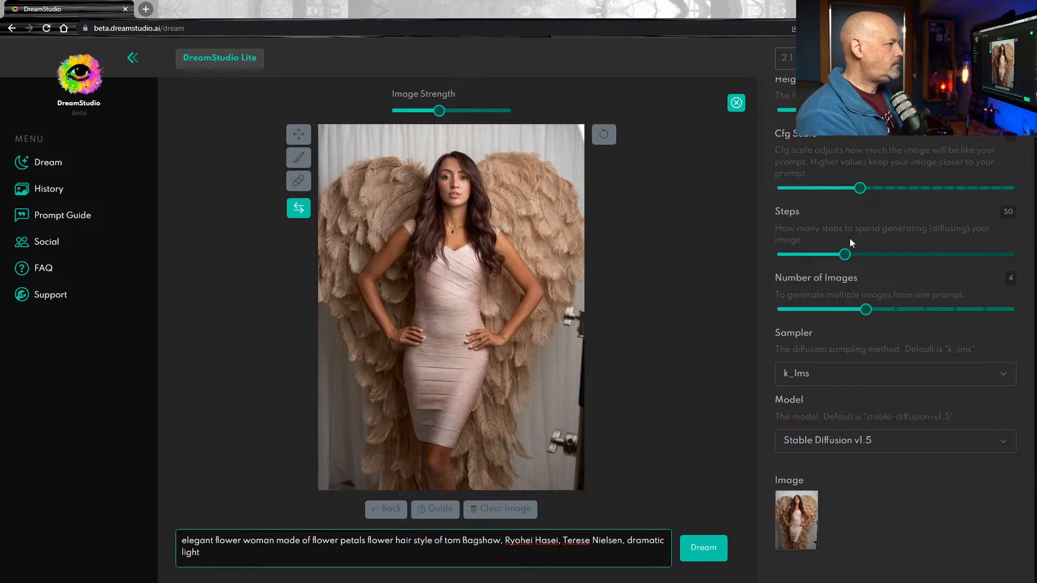
# Change the diffusion sampler to k_euler
pyautogui.click(875, 373)
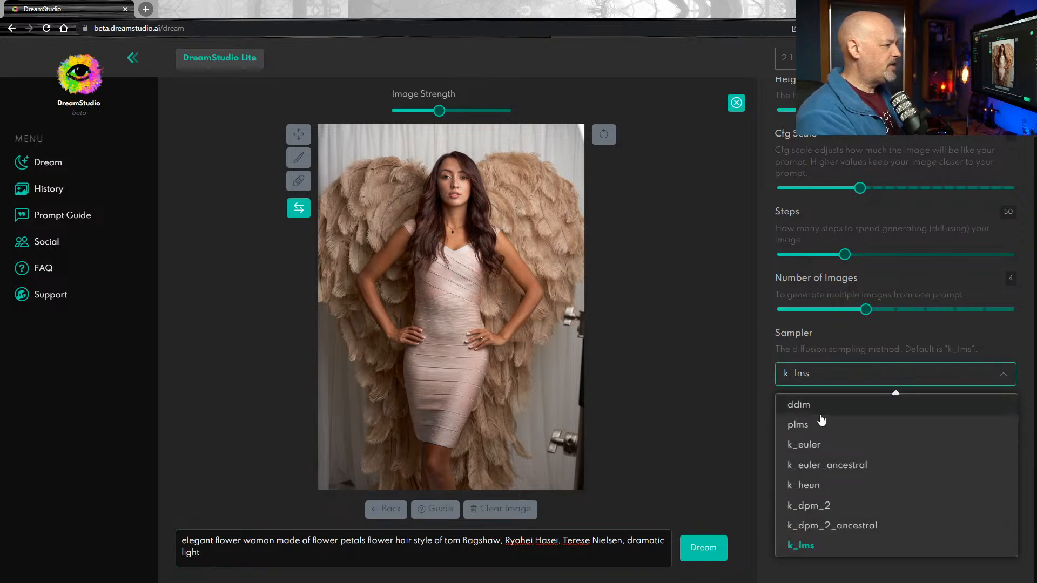
pyautogui.click(829, 445)
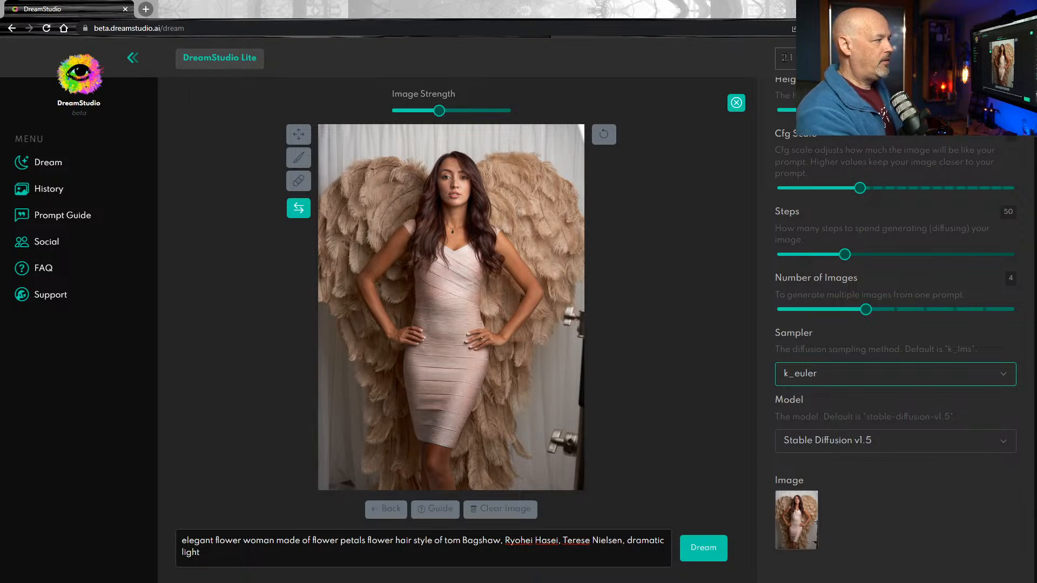
# Generate the images from the prompt and starting photo, and download all of them as separate files
pyautogui.click(707, 551)
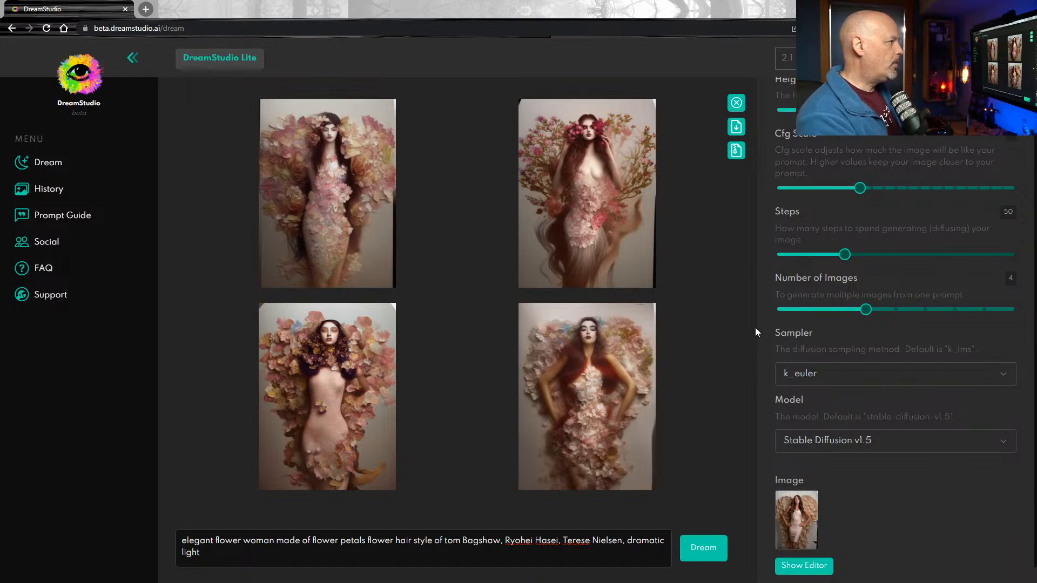
pyautogui.click(736, 127)
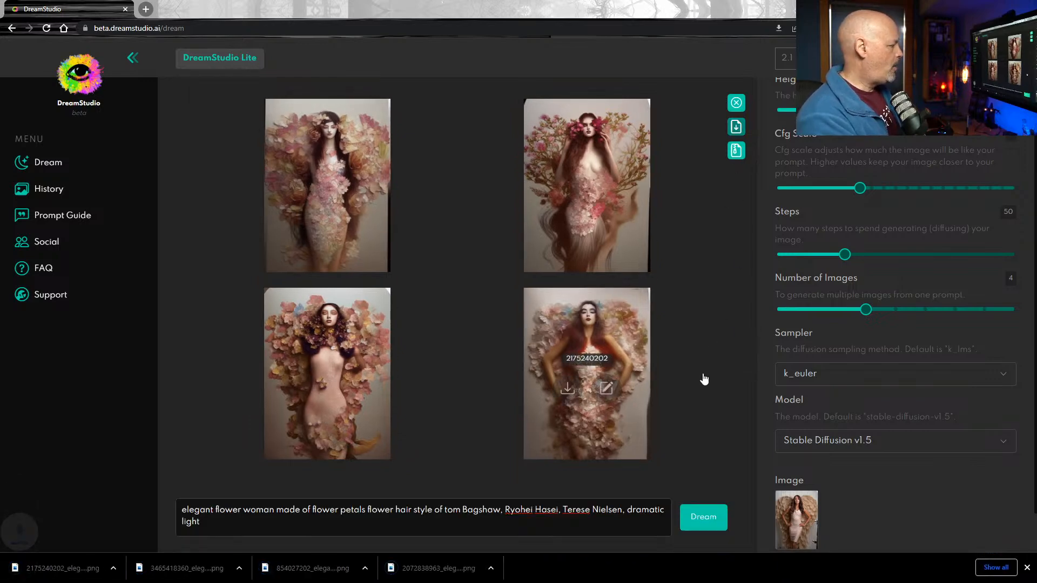
# Open the starting photo in the editor, raise its image strength slightly and generate a new set of images
pyautogui.scroll(-1, 832, 518)
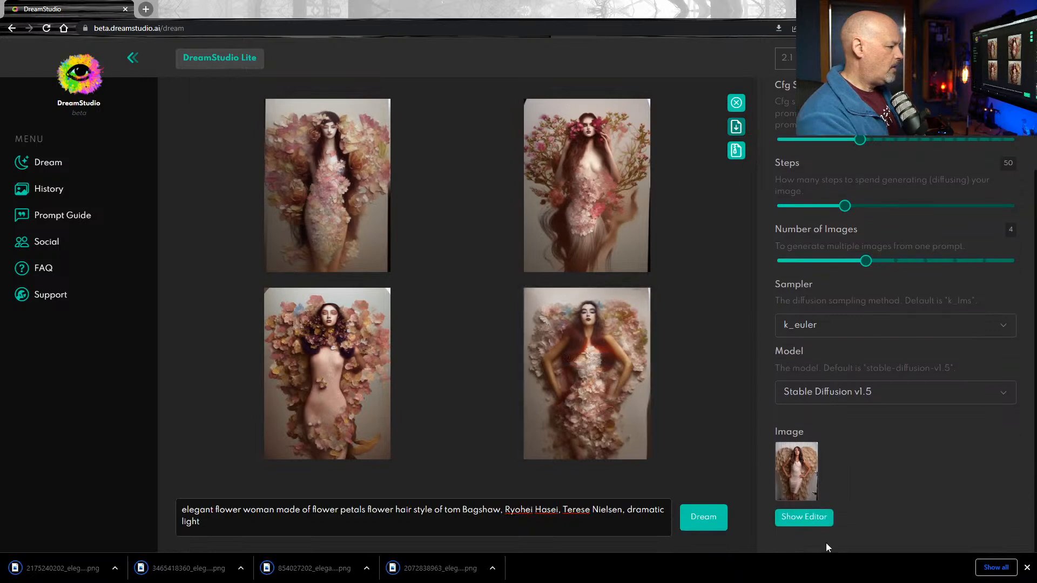
pyautogui.click(808, 517)
pyautogui.moveTo(439, 111); pyautogui.dragTo(452, 111)
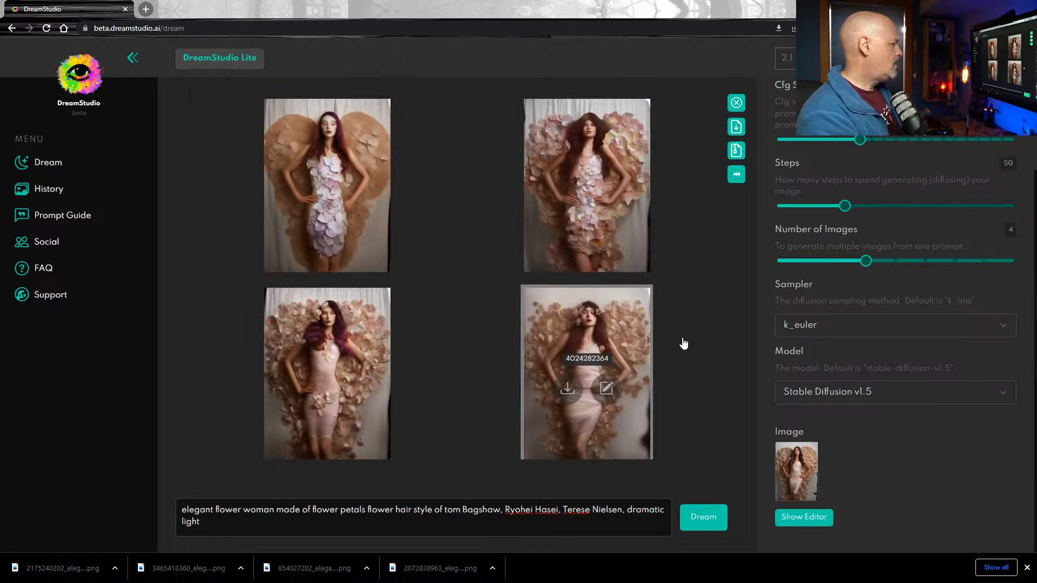
# Download the first, third and fourth images of the new set individually
pyautogui.click(308, 388)
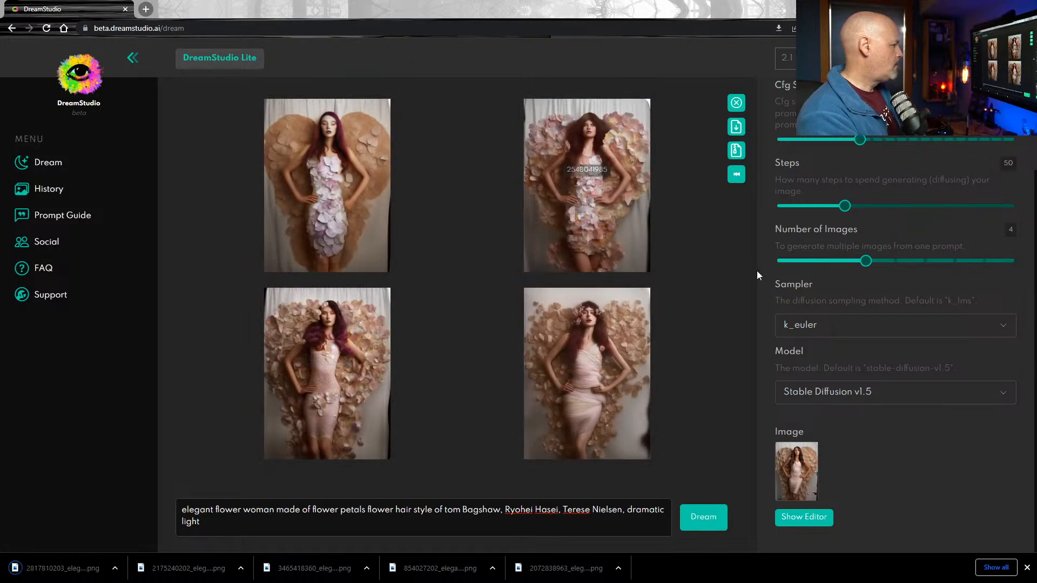
pyautogui.click(569, 388)
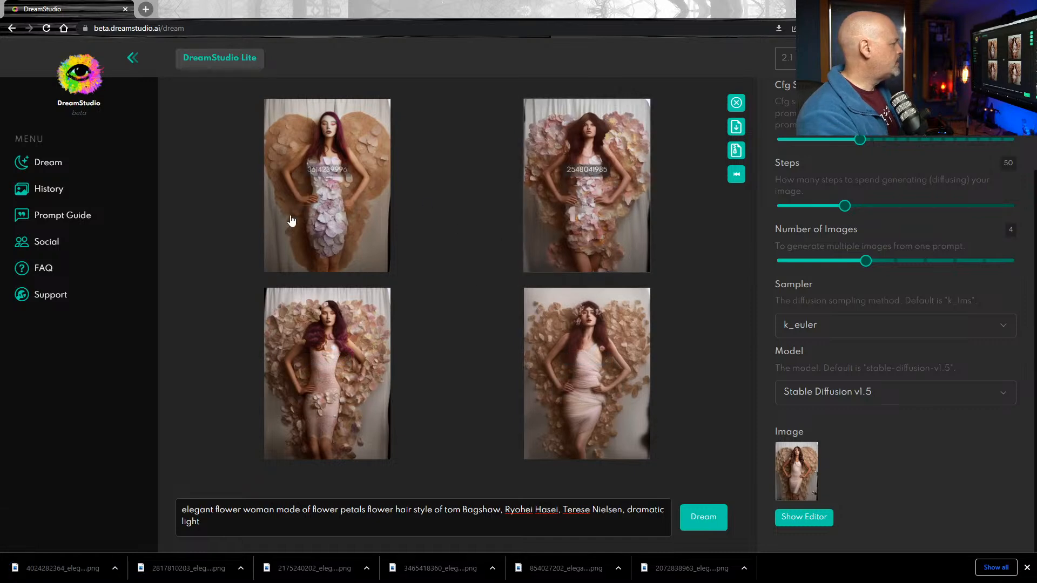
pyautogui.click(308, 200)
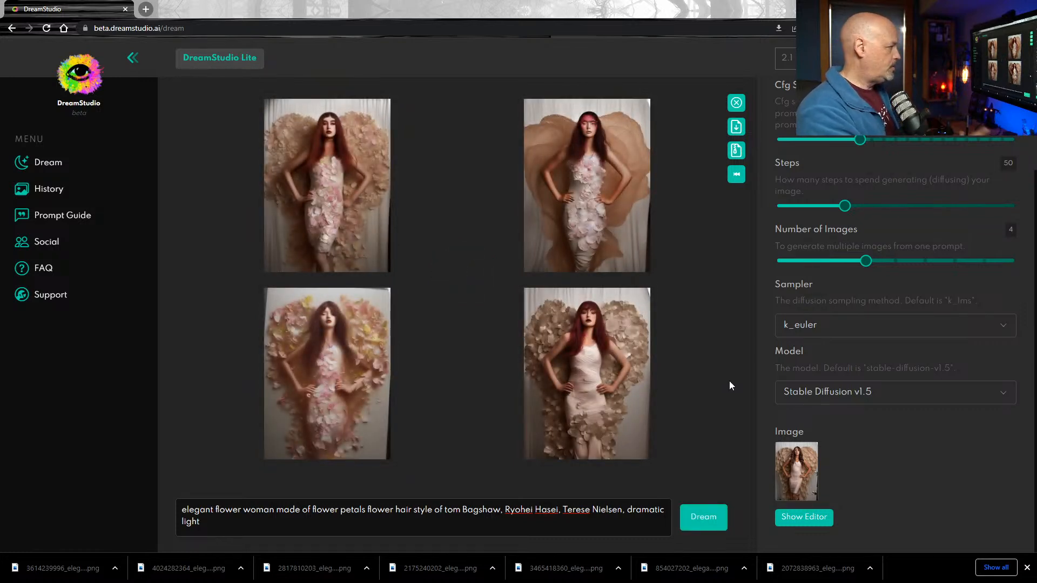
# Set the diffusion sampler to k_lms, generate new images and download all of them as separate files
pyautogui.moveTo(682, 293)
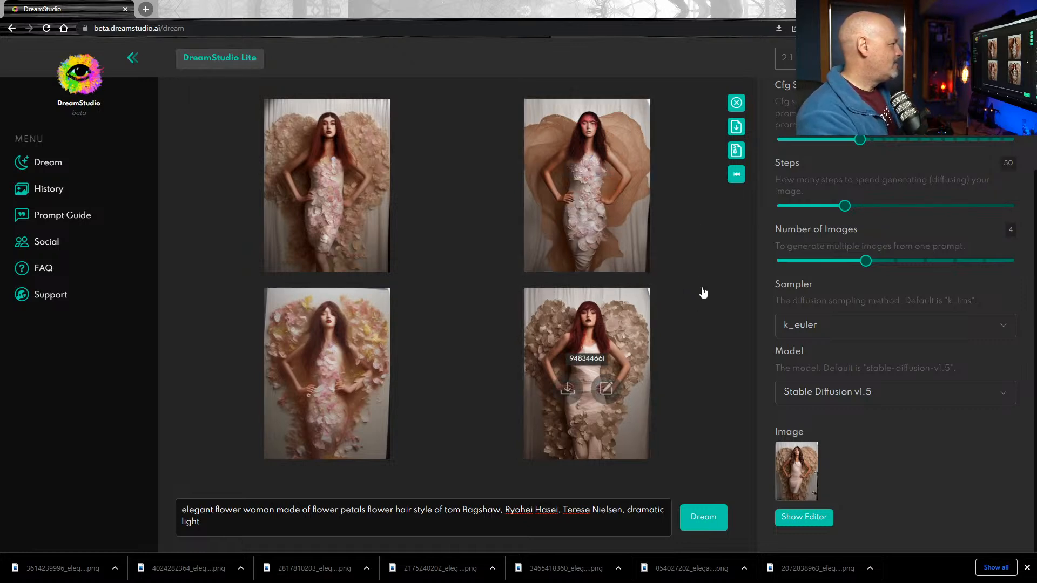
pyautogui.click(854, 331)
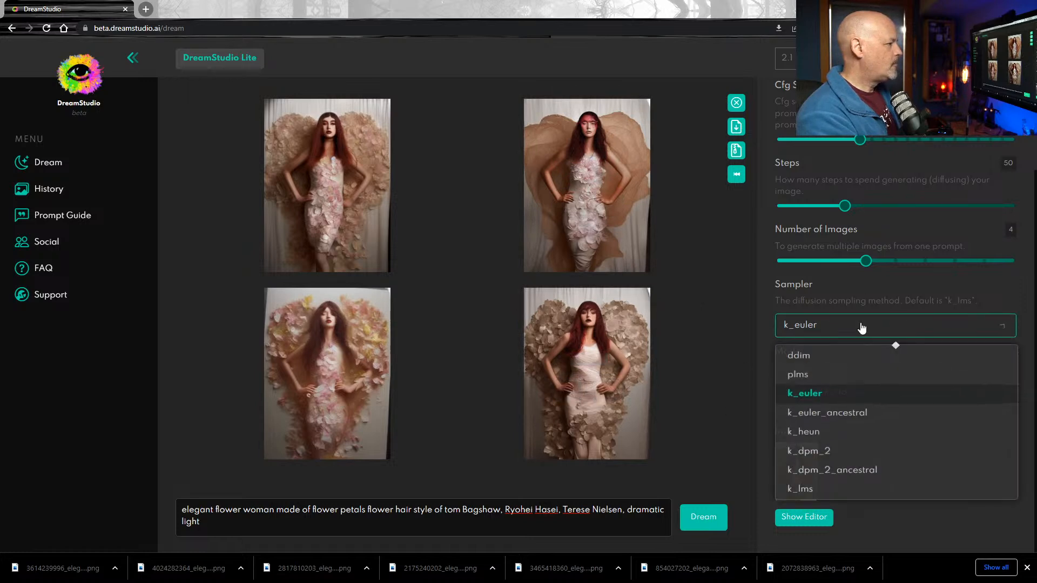
pyautogui.click(821, 498)
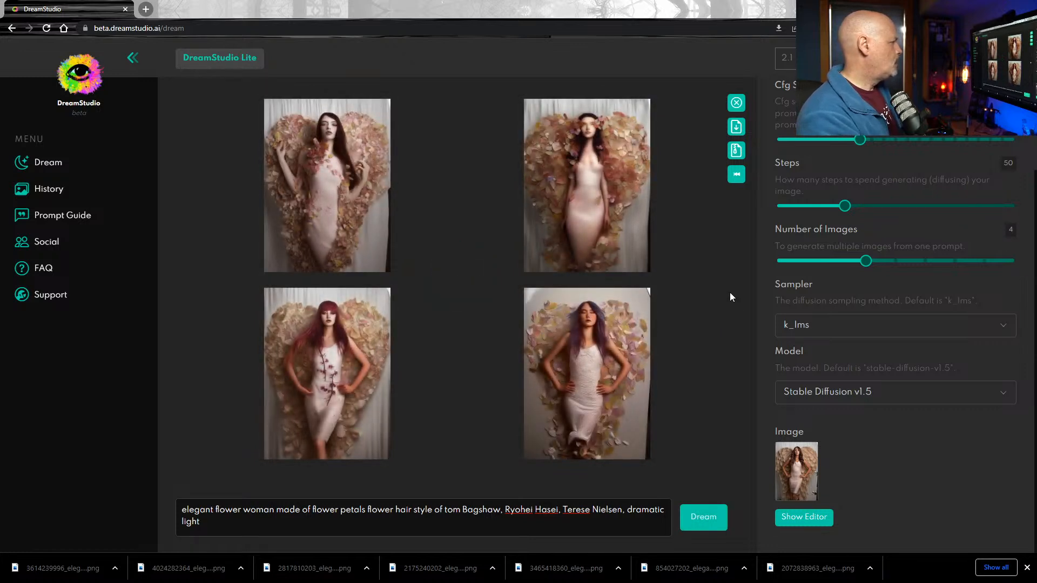
pyautogui.click(736, 126)
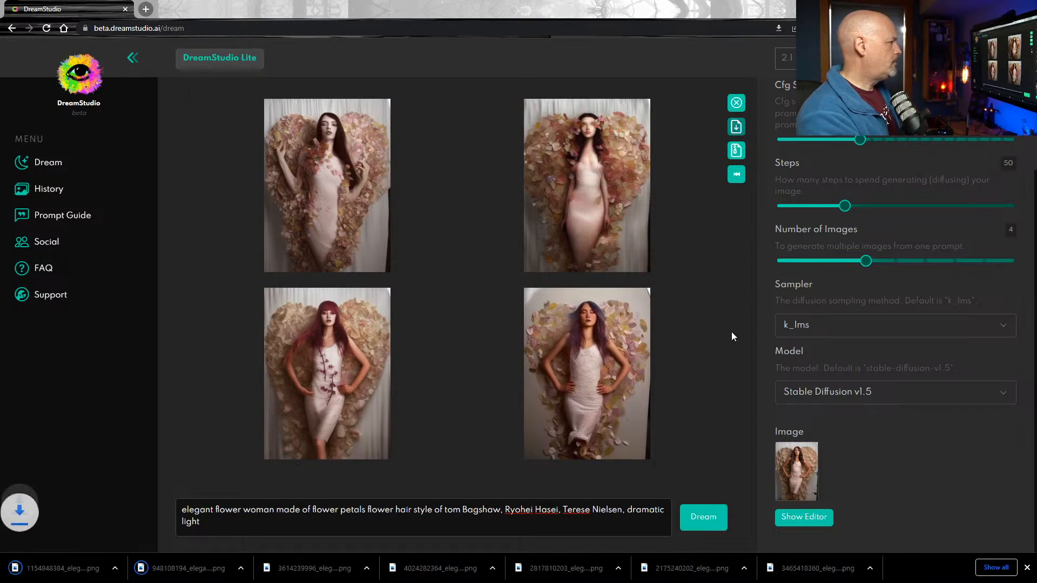
# Lower the starting photo's image strength, generate new images and download every one except the blurred third image
pyautogui.click(810, 517)
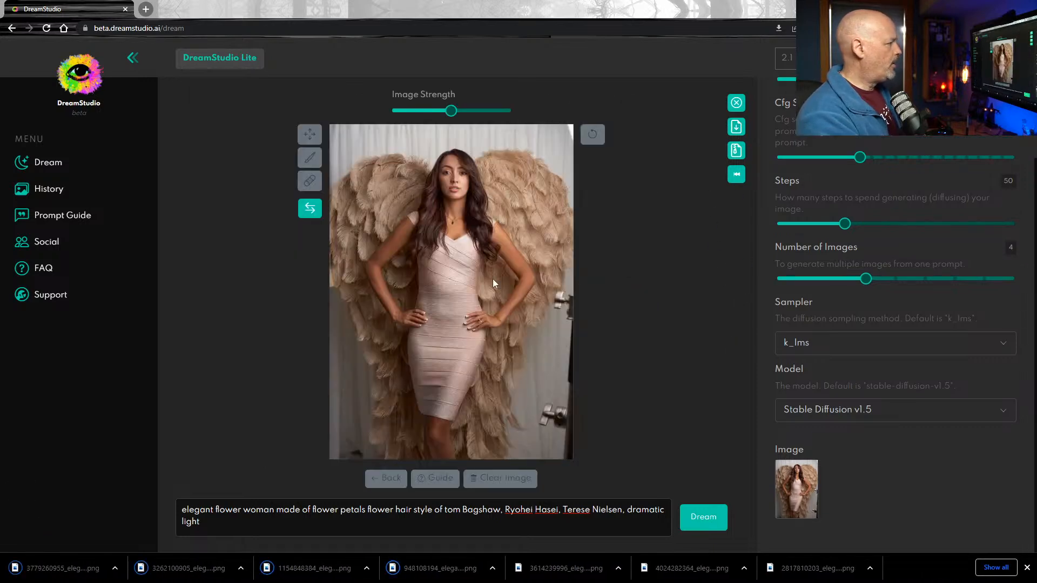
pyautogui.moveTo(451, 110); pyautogui.dragTo(426, 111)
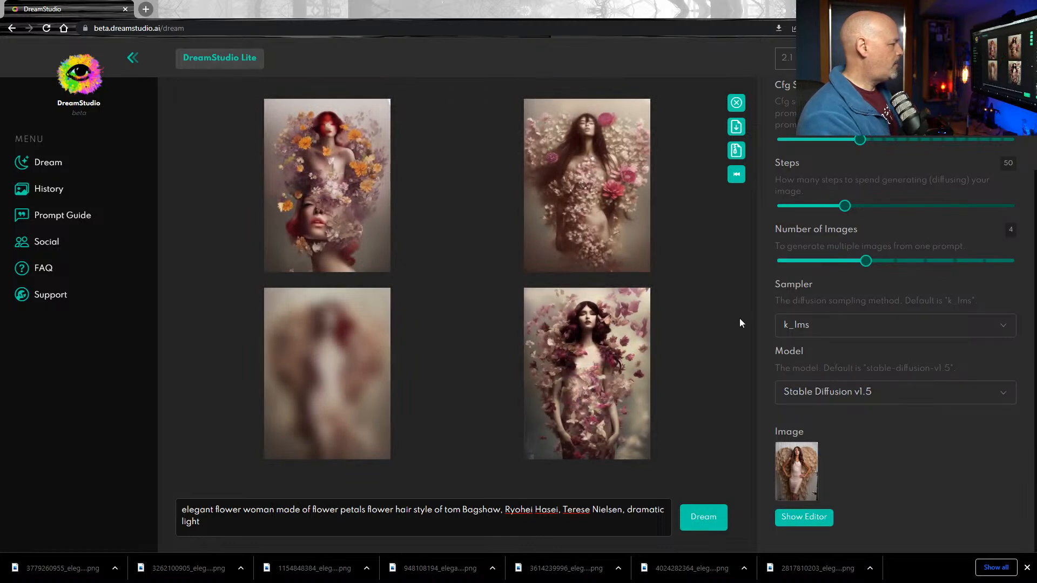
pyautogui.click(574, 200)
pyautogui.click(568, 388)
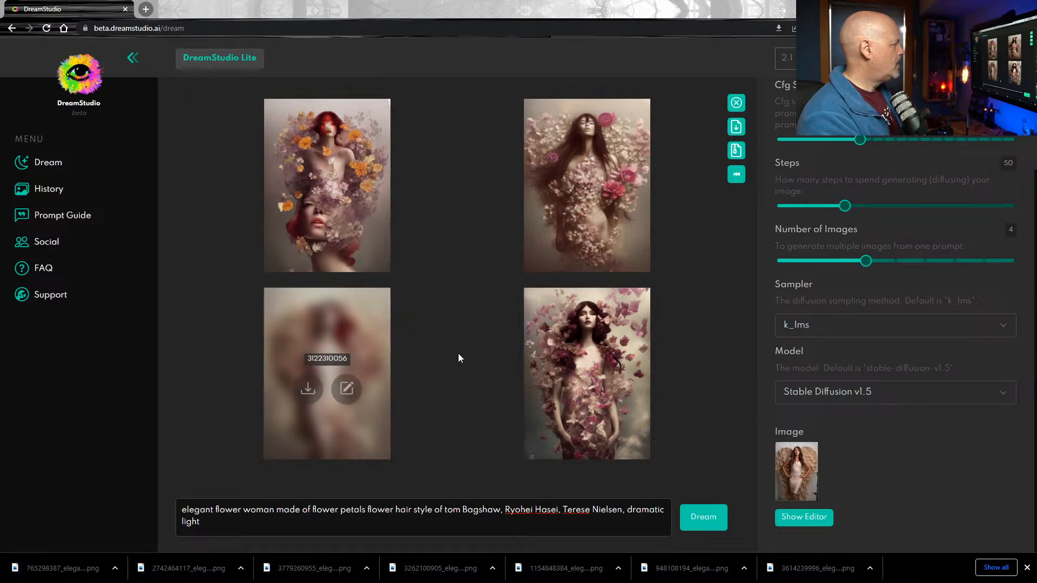
pyautogui.click(308, 200)
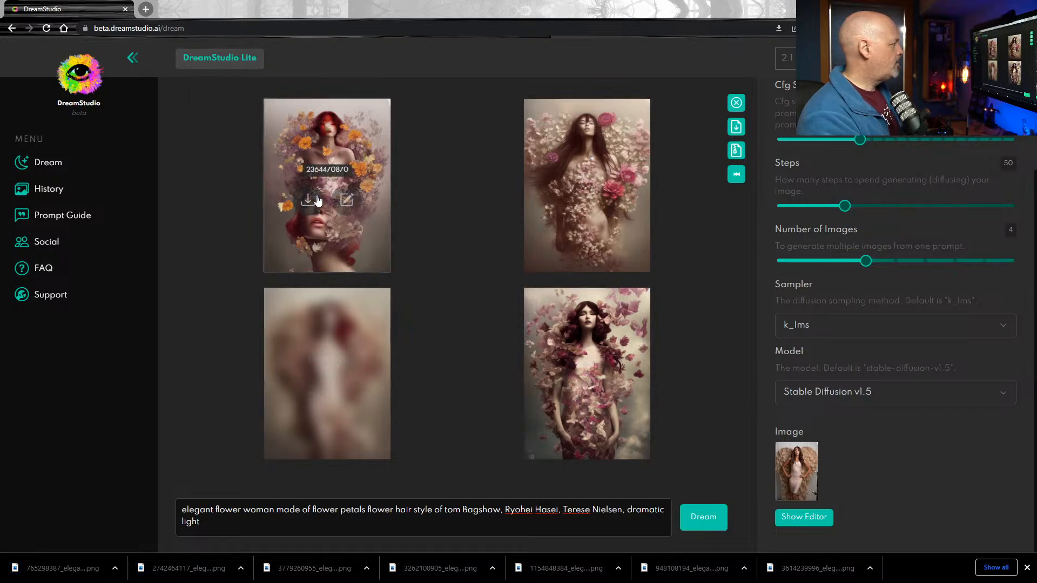
# Generate two more sets with the same settings, downloading the first image of one and the fourth image of the other
pyautogui.click(702, 517)
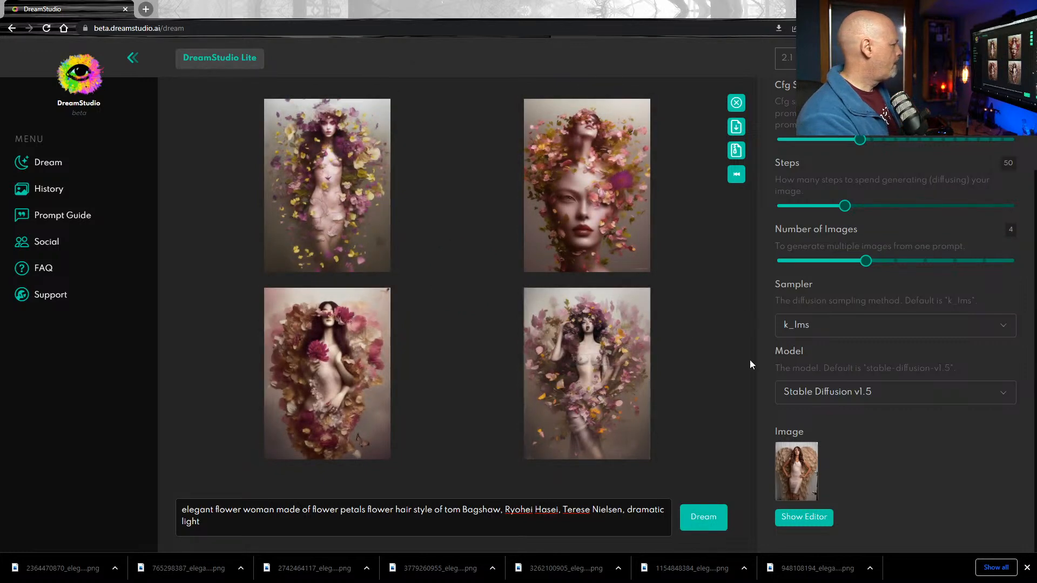
pyautogui.click(306, 201)
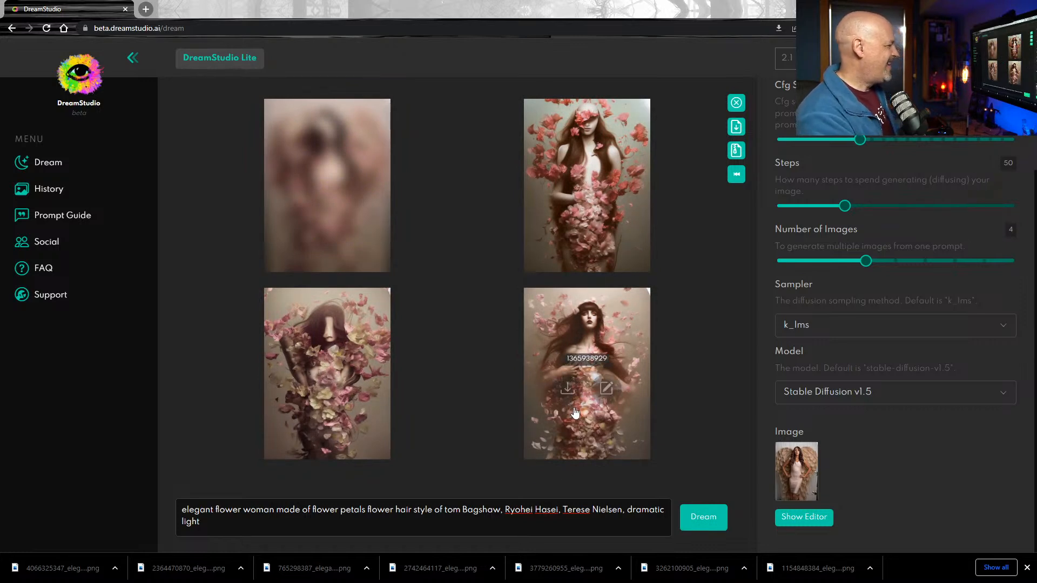
pyautogui.click(567, 388)
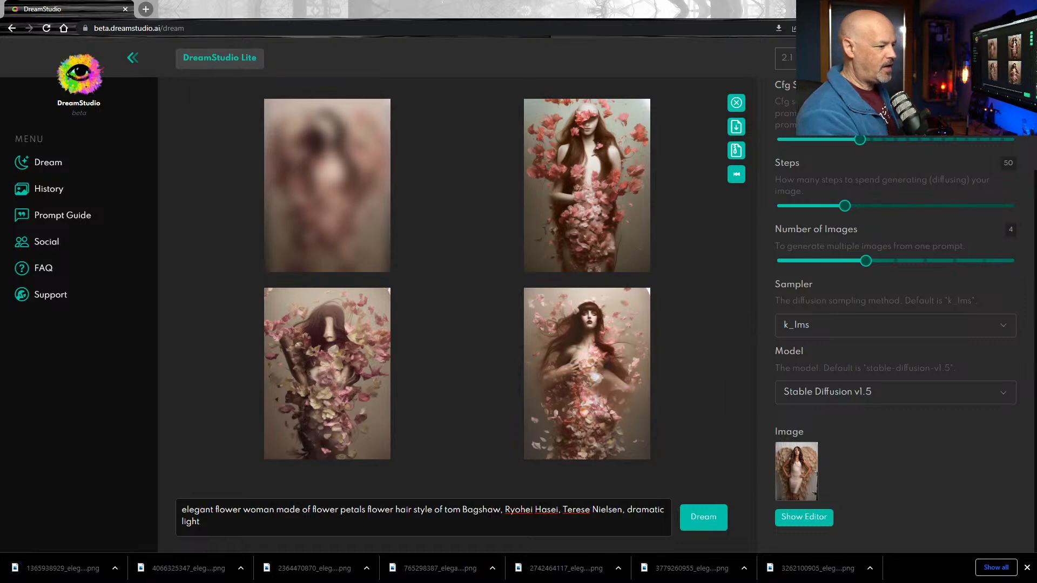
# Switch to Capture One and export the winged portrait with only the Photoshop recipe enabled
pyautogui.hotkey('alt', 'Tab')
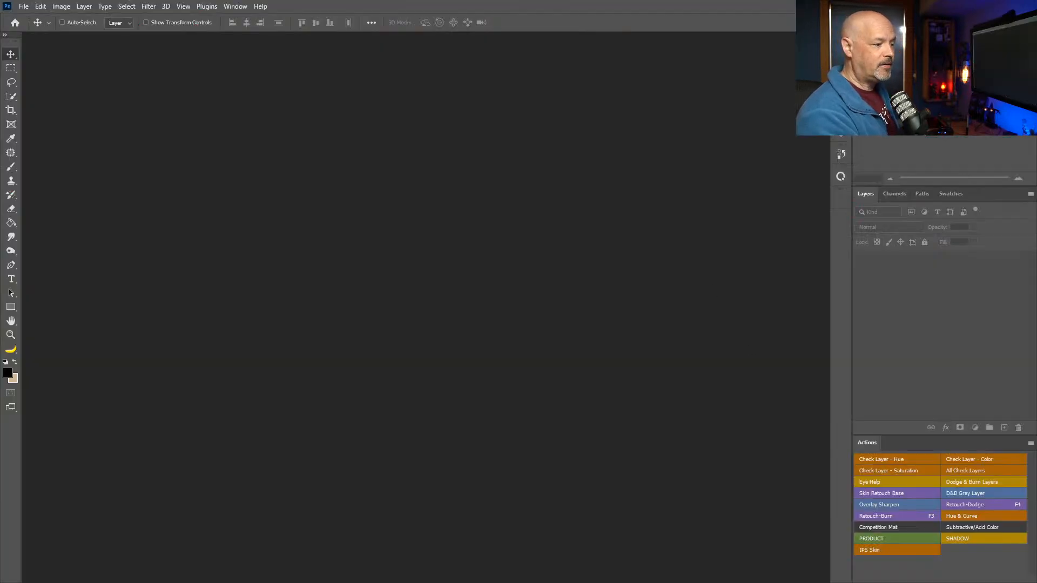
pyautogui.hotkey('alt', 'Tab')
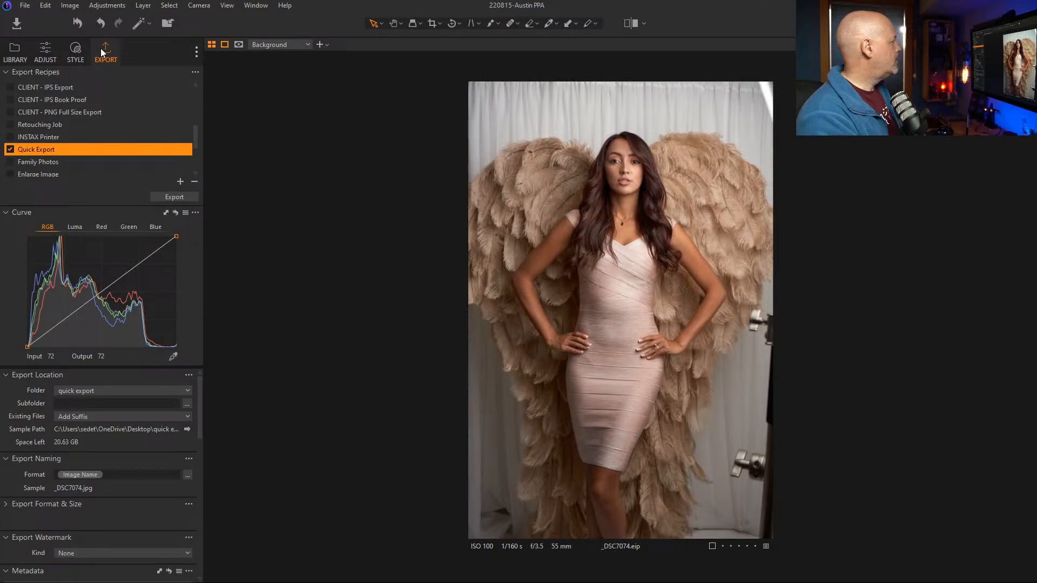
pyautogui.scroll(5, 65, 125)
pyautogui.click(27, 90)
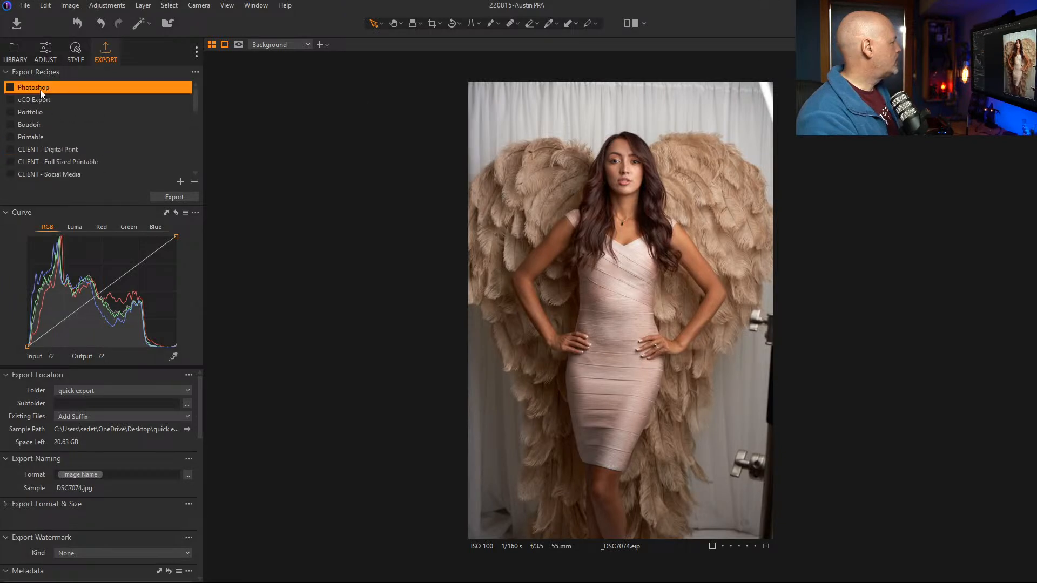
pyautogui.click(10, 87)
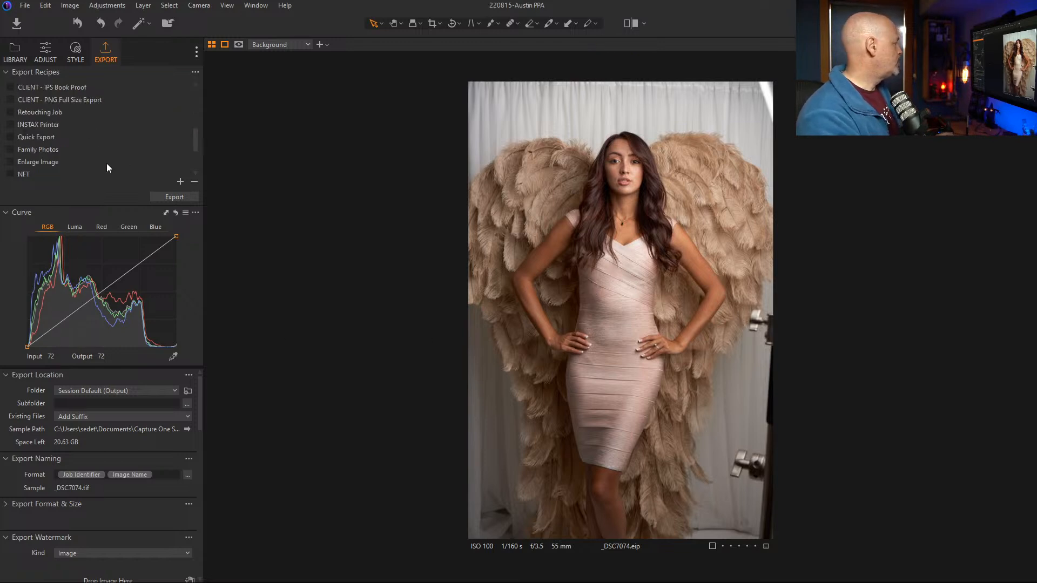
pyautogui.click(175, 197)
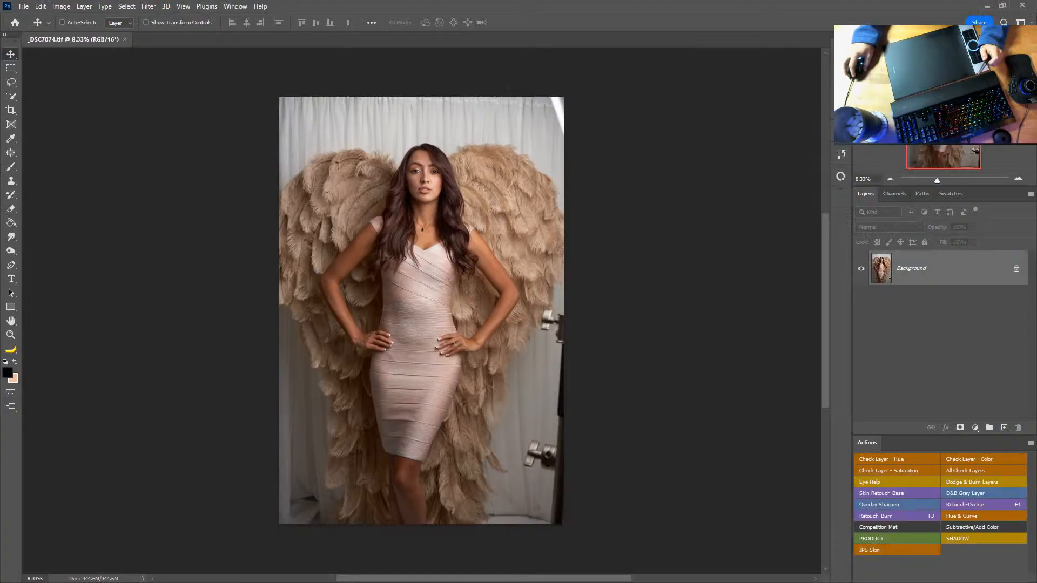
# Return to Photoshop and place all the downloaded DreamStudio images as layers above the portrait at their original size
pyautogui.hotkey('alt', 'Tab')
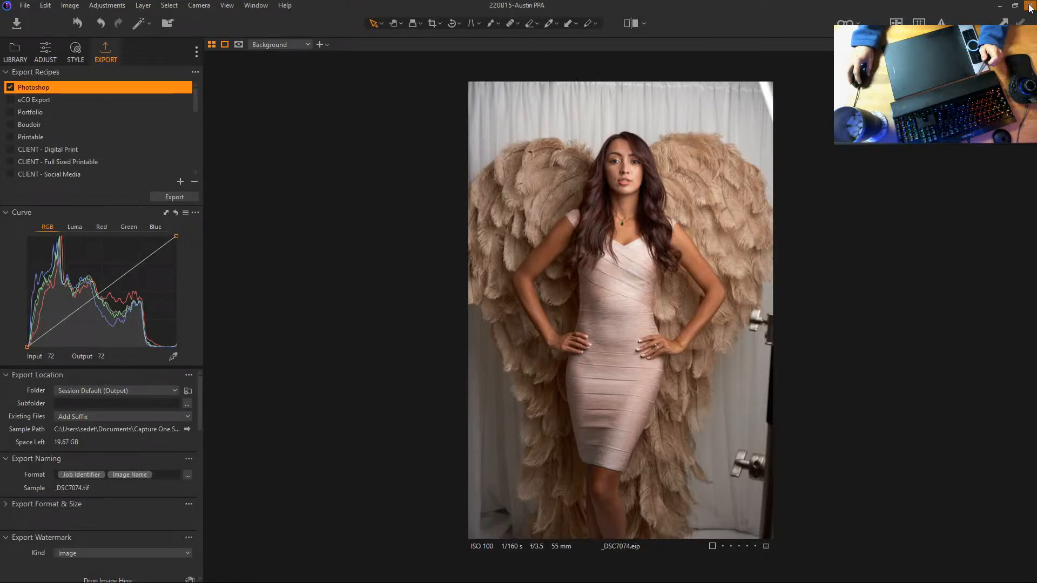
pyautogui.hotkey('alt', 'Tab')
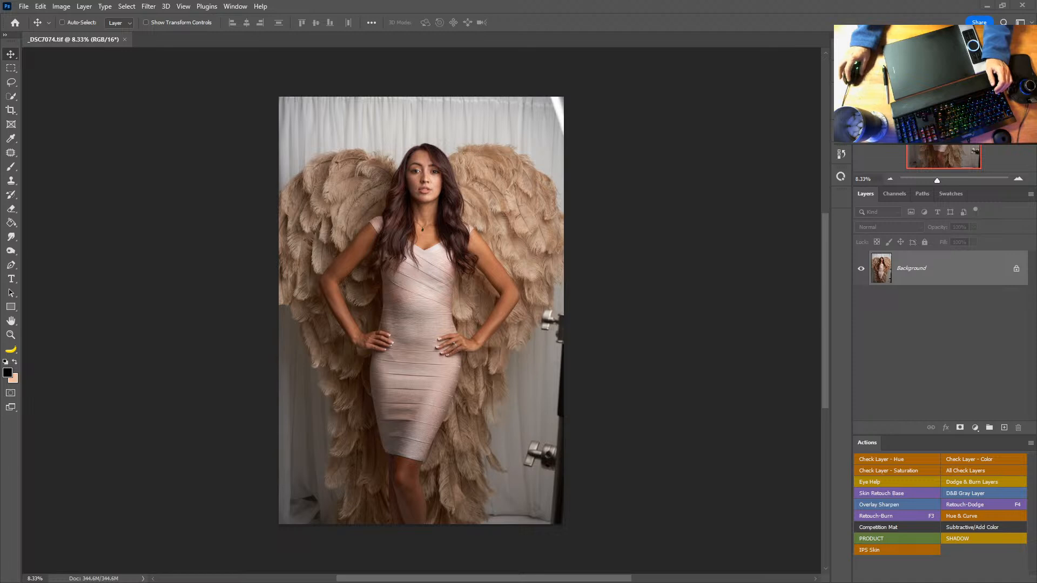
pyautogui.moveTo(913, 268); pyautogui.dragTo(635, 312)
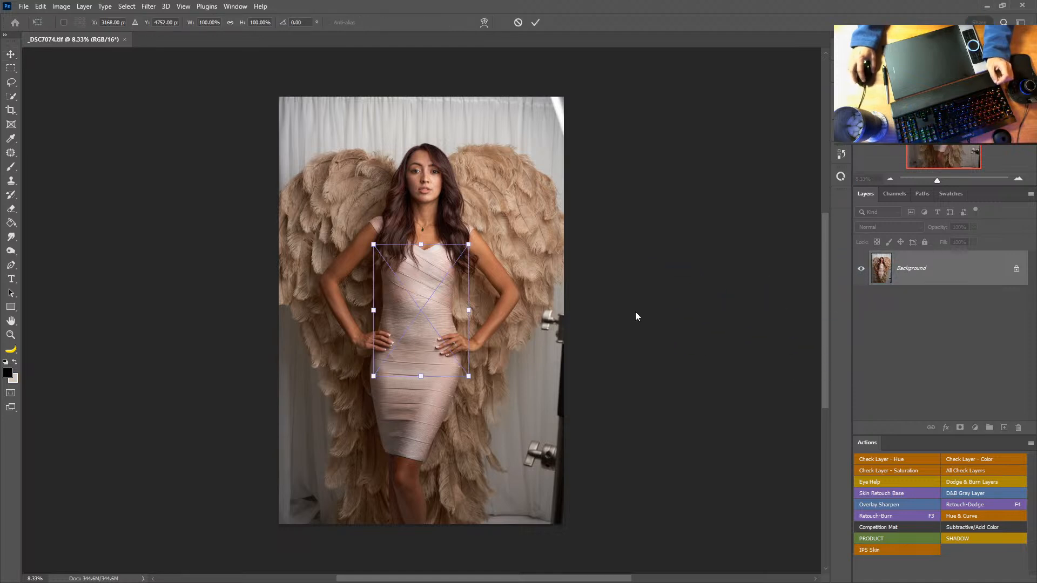
pyautogui.press('Return')
pyautogui.press('Return')
pyautogui.press('Return')
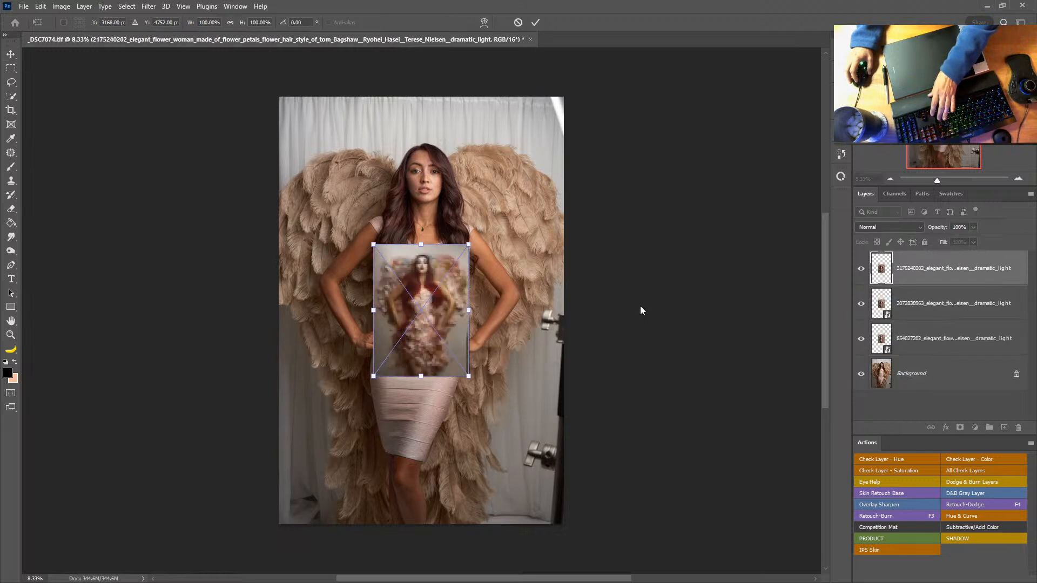
pyautogui.press('Return')
pyautogui.press('Return')
pyautogui.press('Return')
pyautogui.press('Return')
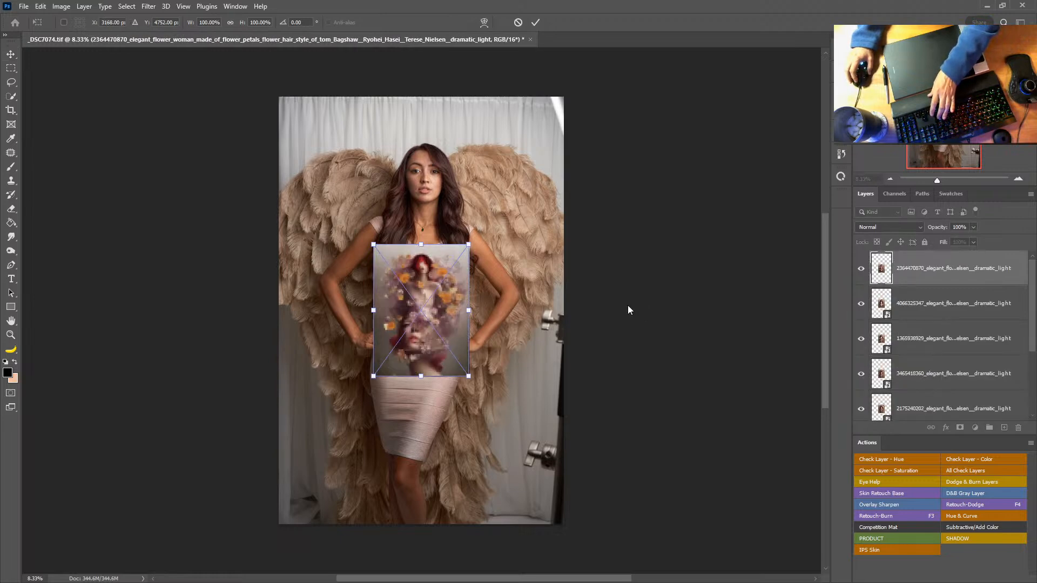
pyautogui.press('Return')
pyautogui.press('Return')
pyautogui.press('Return')
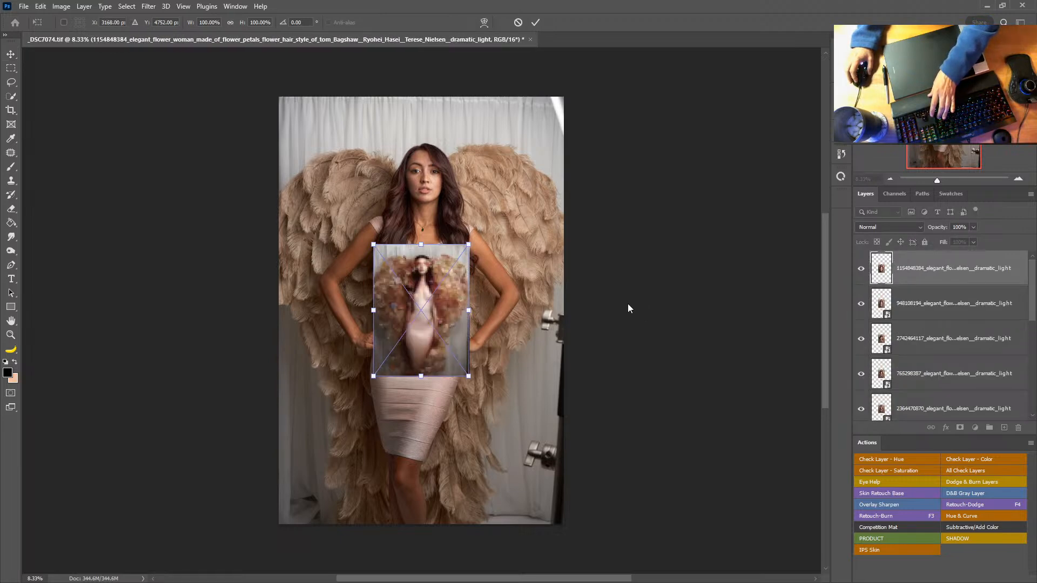
pyautogui.press('Return')
pyautogui.press('Return')
pyautogui.press('Return')
pyautogui.press('Return')
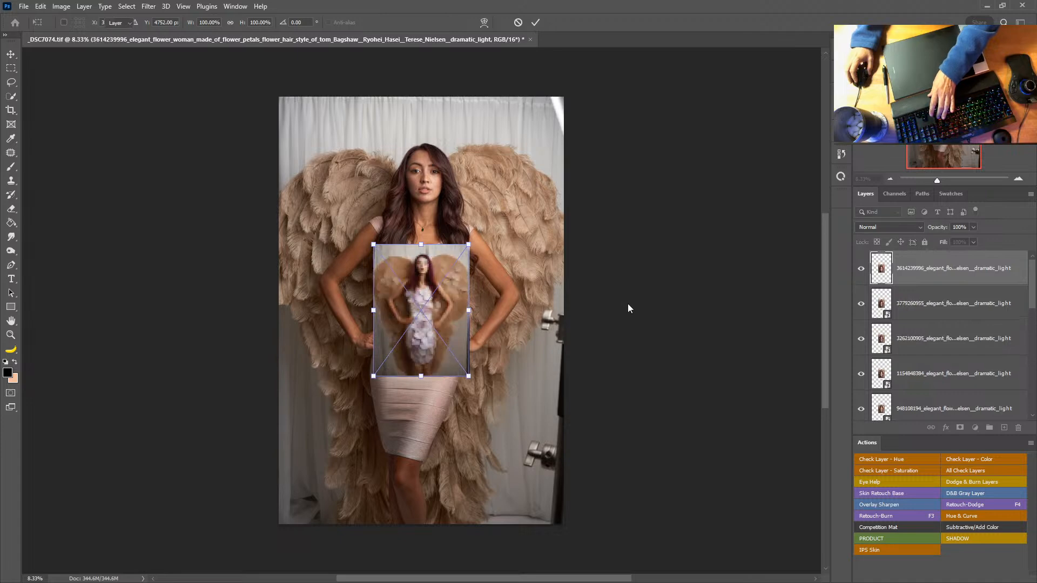
pyautogui.press('Return')
pyautogui.press('Return')
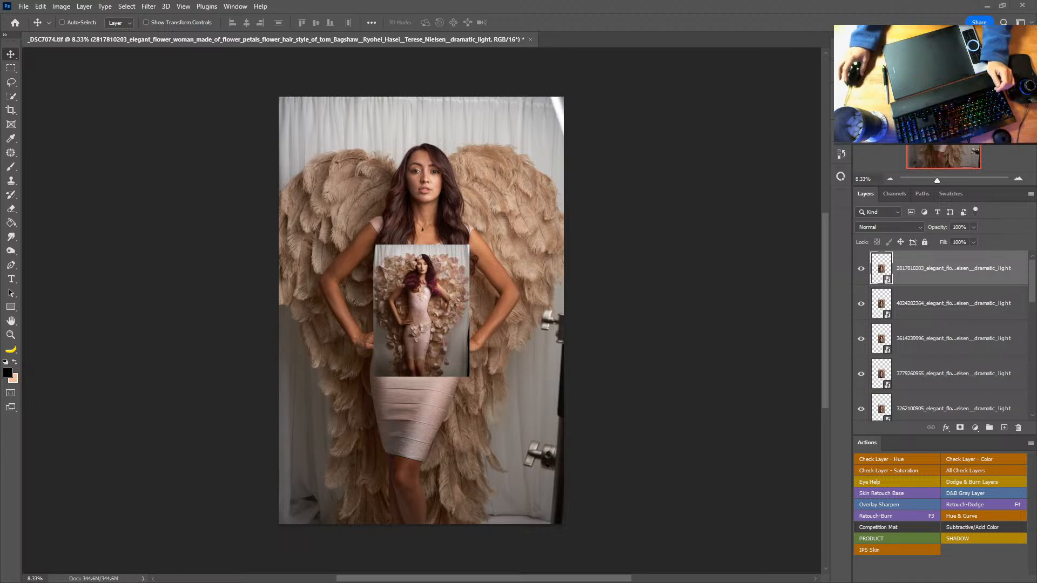
# Place the second set of generated flower images as layers at their original size, and delete the 00009 layer
pyautogui.moveTo(863, 321); pyautogui.dragTo(598, 319)
pyautogui.press('Return')
pyautogui.press('Return')
pyautogui.press('Return')
pyautogui.press('Return')
pyautogui.press('Return')
pyautogui.press('Return')
pyautogui.press('Return')
pyautogui.press('Return')
pyautogui.press('Return')
pyautogui.press('Return')
pyautogui.press('Return')
pyautogui.press('Return')
pyautogui.press('Return')
pyautogui.press('Return')
pyautogui.press('Return')
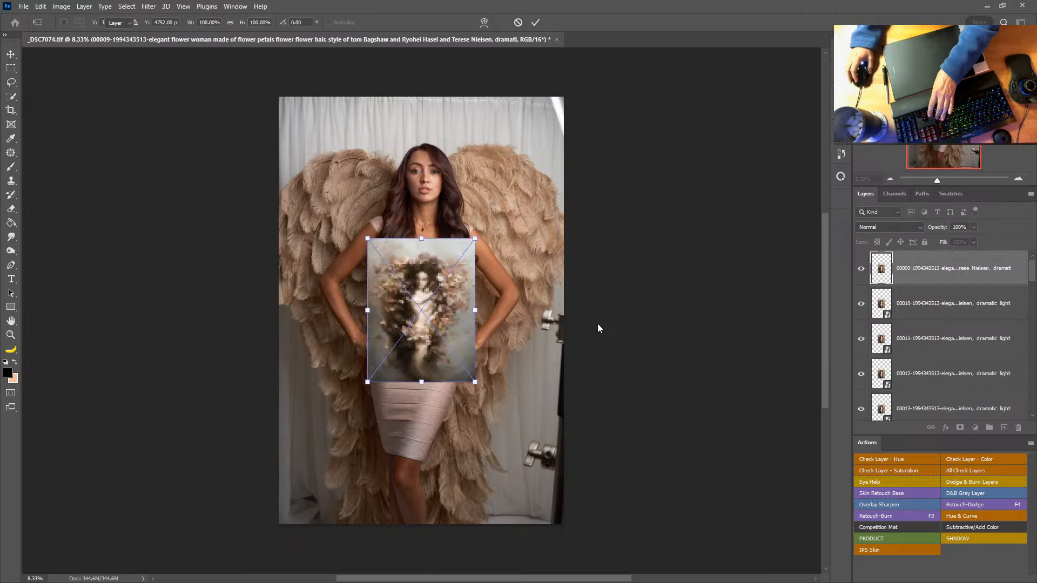
pyautogui.press('Return')
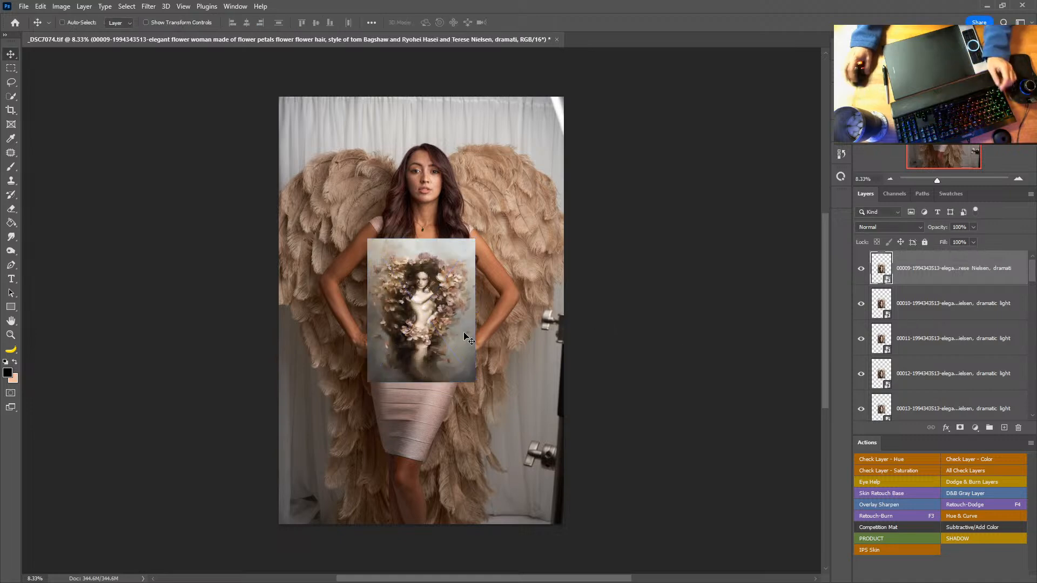
pyautogui.moveTo(1004, 273); pyautogui.dragTo(1019, 428)
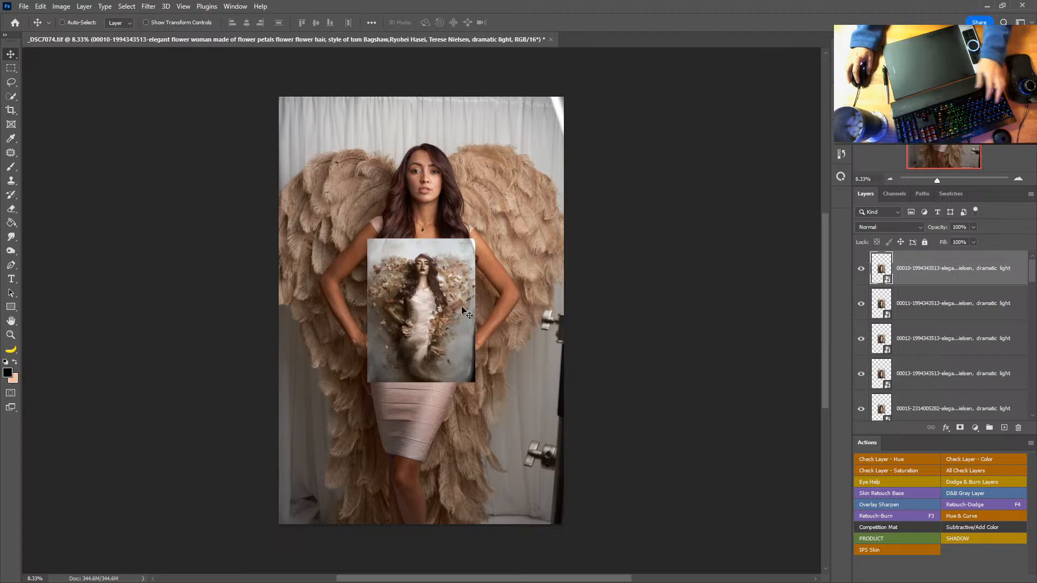
# Try to enlarge all the placed image layers together to about the width of the portrait, leaving out the Background layer
pyautogui.scroll(-5, 991, 309)
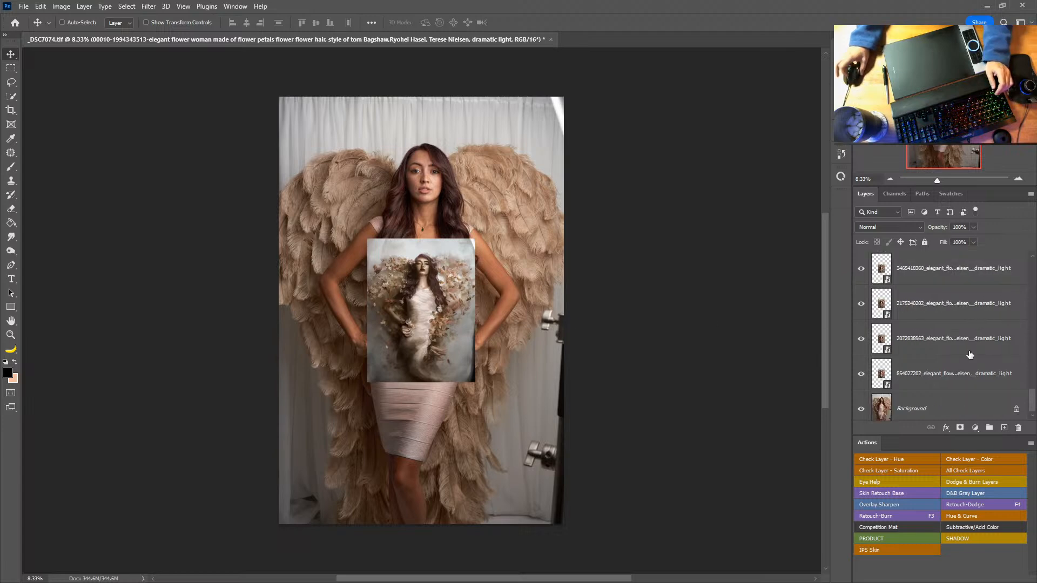
pyautogui.keyDown('shift'); pyautogui.click(966, 380); pyautogui.keyUp('shift')
pyautogui.hotkey('ctrl', 't')
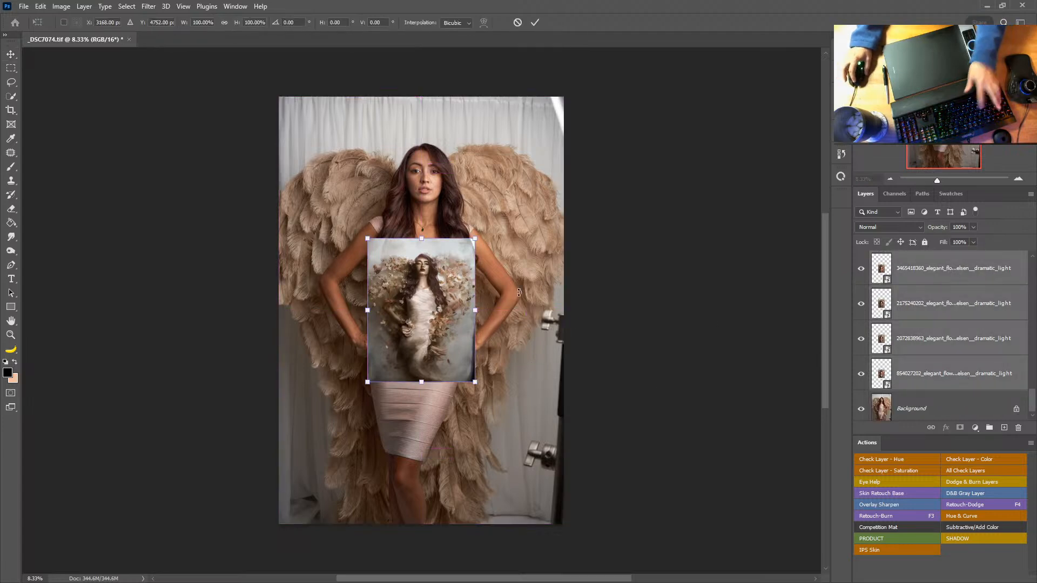
pyautogui.moveTo(474, 239); pyautogui.dragTo(564, 130)
pyautogui.press('Return')
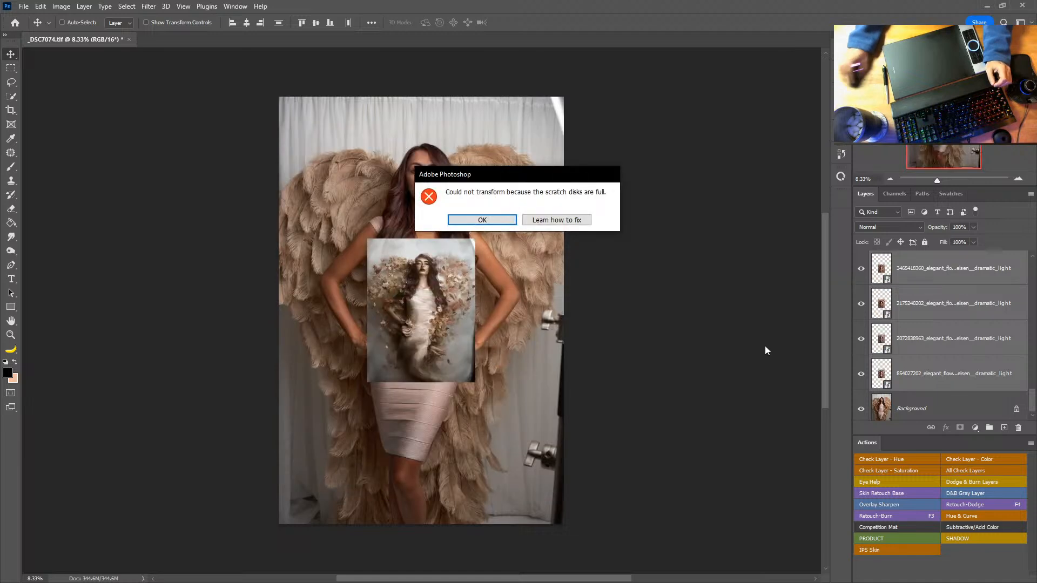
# Enlarge all the selected placed image layers together to about the full width of the portrait
pyautogui.click(496, 223)
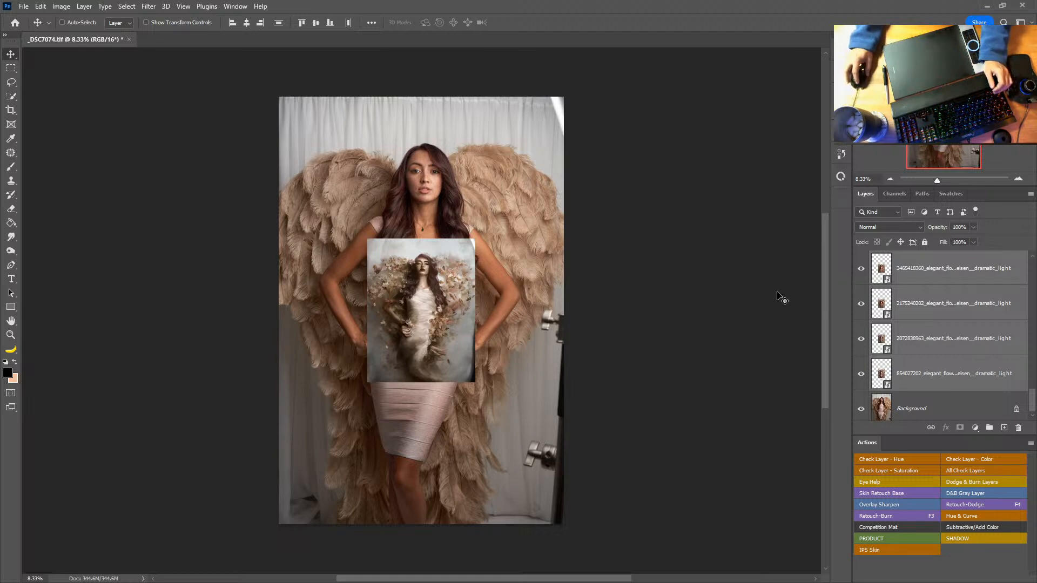
pyautogui.hotkey('ctrl', 't')
pyautogui.moveTo(475, 238); pyautogui.dragTo(575, 132)
pyautogui.press('Return')
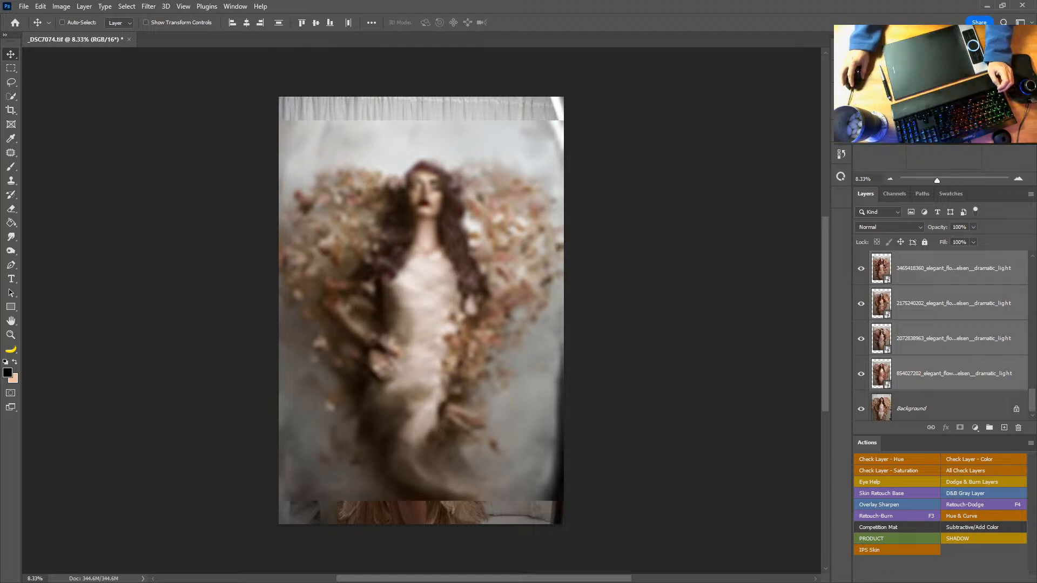
pyautogui.hotkey('alt', 'Tab')
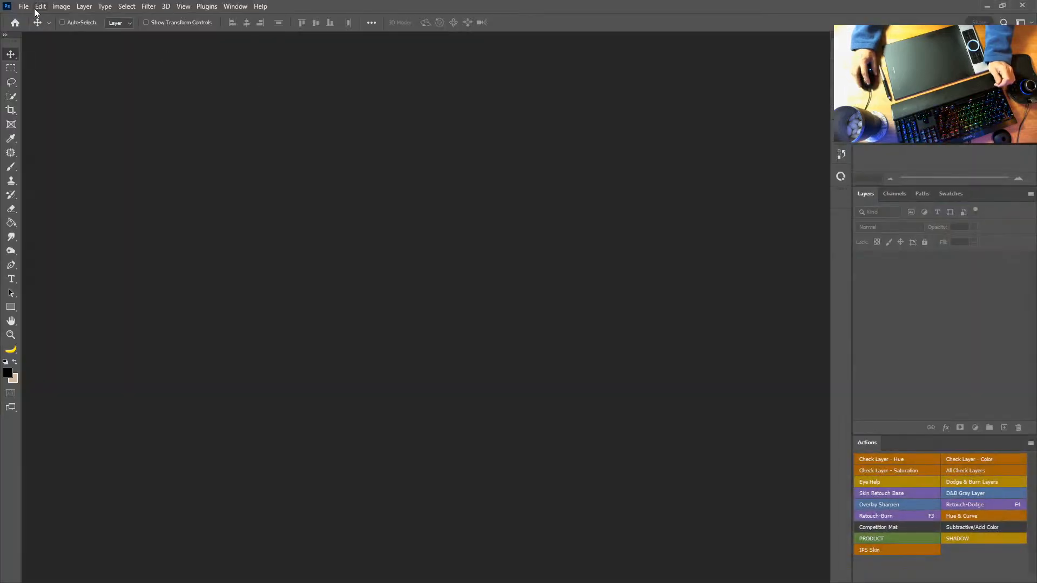
# Reopen the portrait _DSC7074.tif from the recently used files
pyautogui.click(24, 6)
pyautogui.moveTo(46, 69)
pyautogui.click(219, 79)
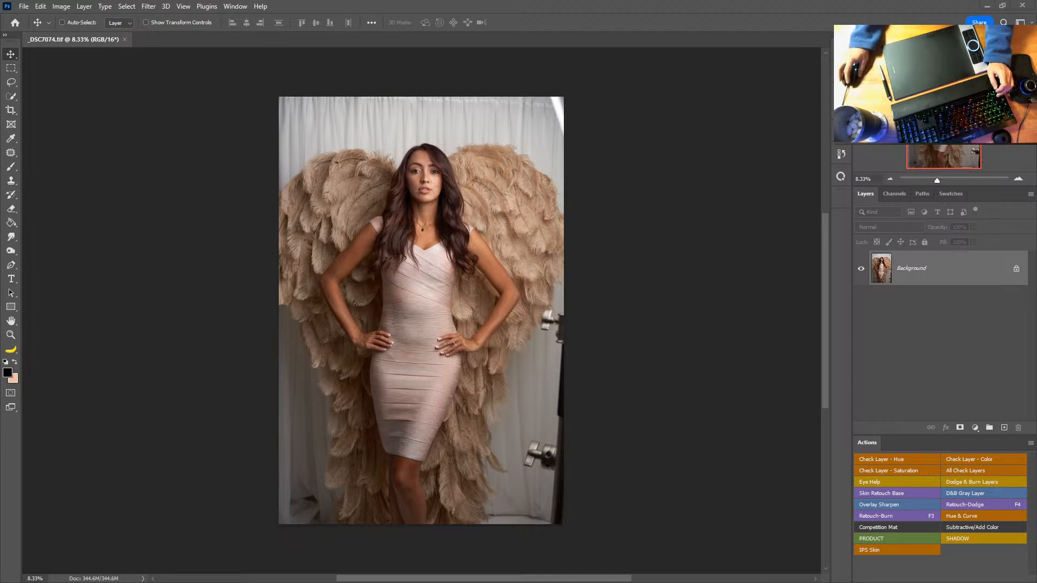
# From Bridge, place images 00025, 00021, 00019, 00013 and 00012 as layers above the portrait at their original size
pyautogui.moveTo(1036, 24); pyautogui.dragTo(717, 19)
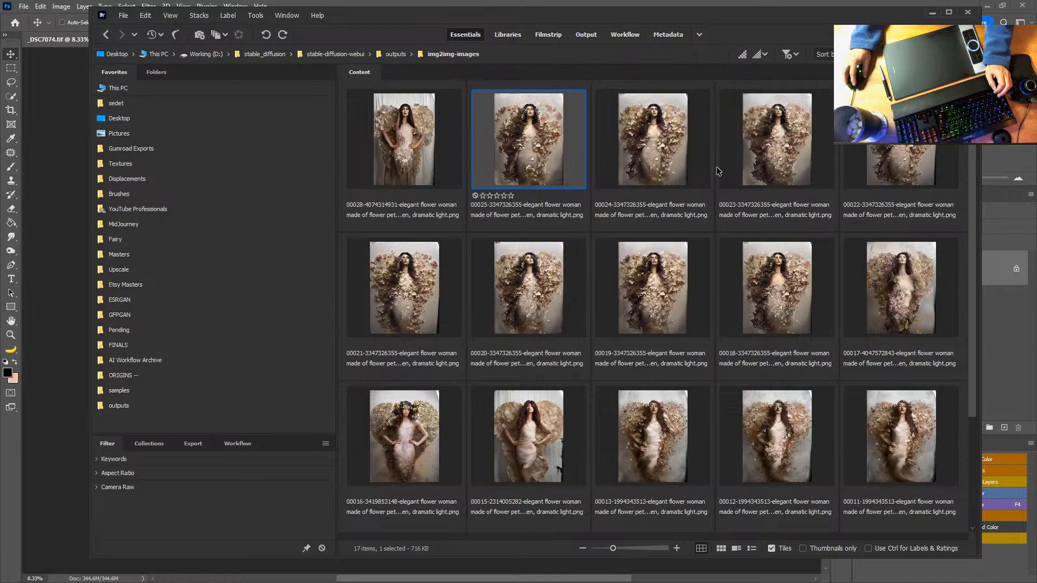
pyautogui.keyDown('ctrl'); pyautogui.click(639, 286); pyautogui.keyUp('ctrl')
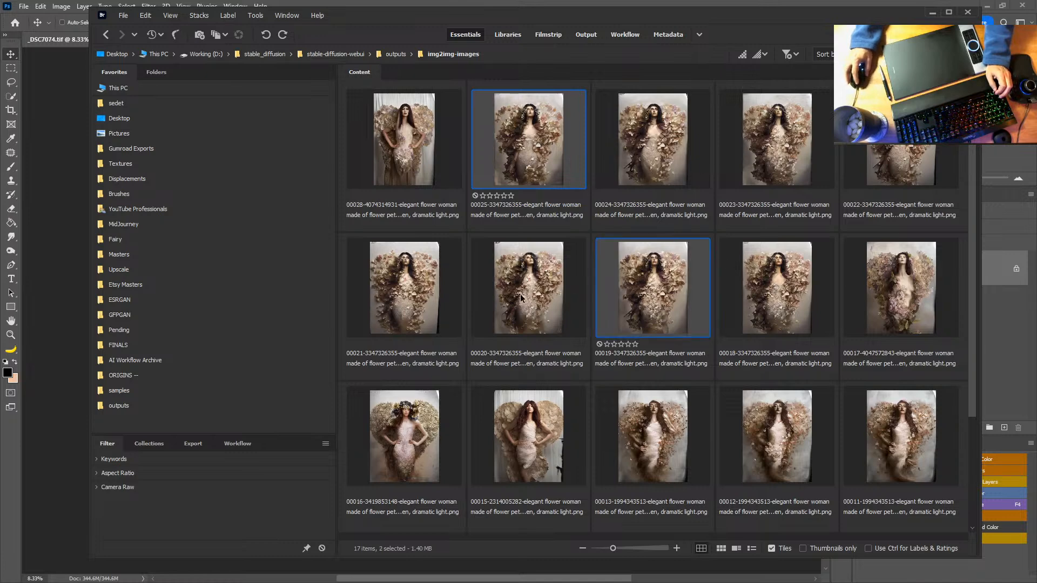
pyautogui.keyDown('ctrl'); pyautogui.click(417, 295); pyautogui.keyUp('ctrl')
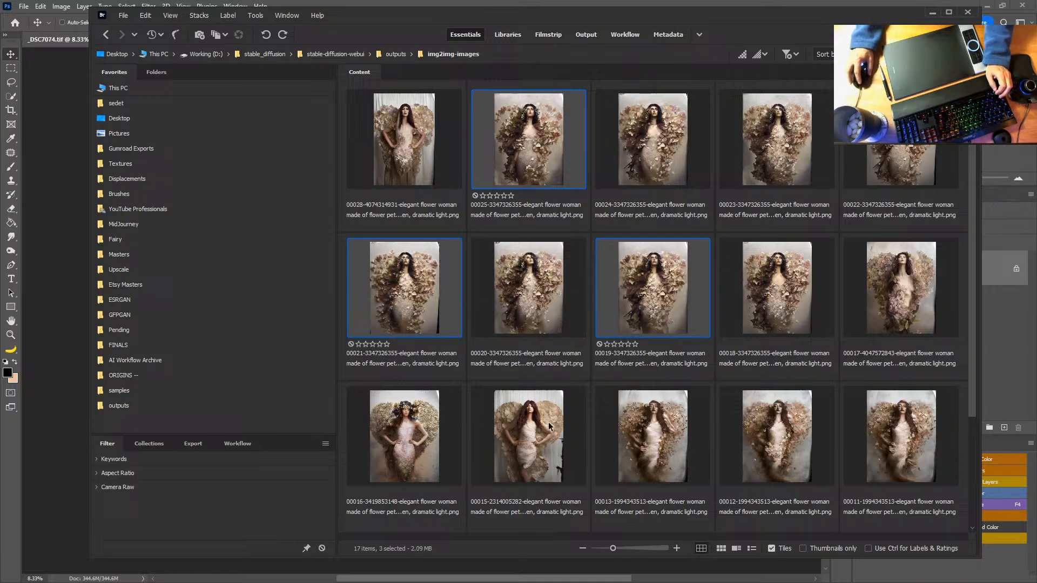
pyautogui.keyDown('ctrl'); pyautogui.click(649, 440); pyautogui.keyUp('ctrl')
pyautogui.keyDown('ctrl'); pyautogui.click(773, 455); pyautogui.keyUp('ctrl')
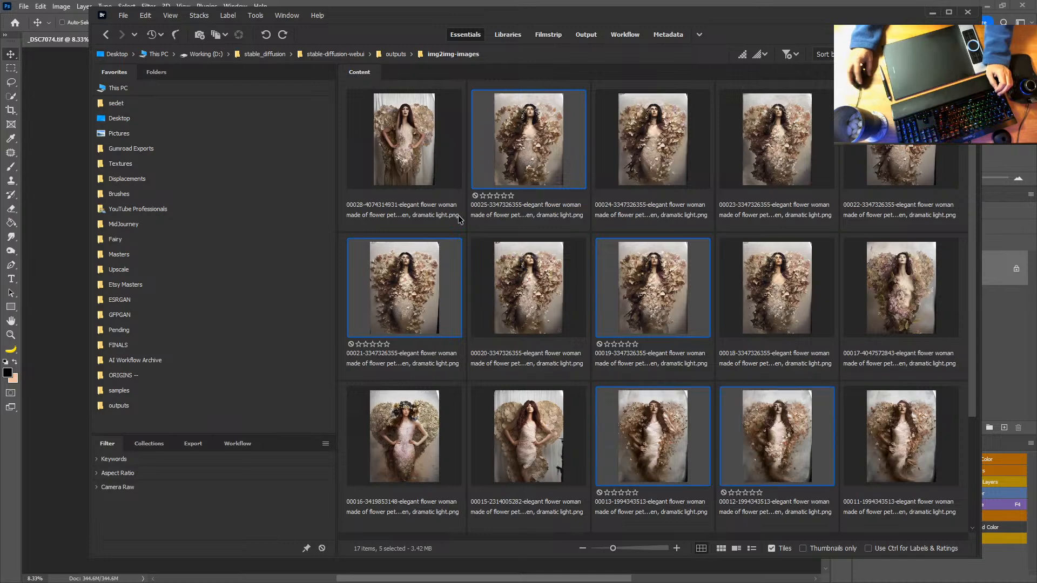
pyautogui.moveTo(507, 139); pyautogui.dragTo(54, 268)
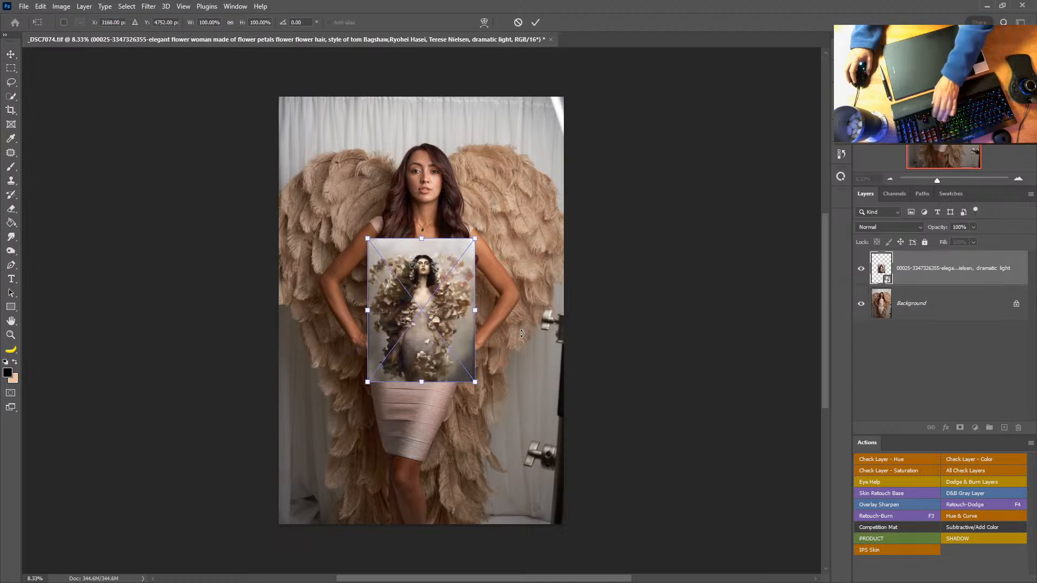
pyautogui.press('Return')
pyautogui.press('Return')
pyautogui.press('Return')
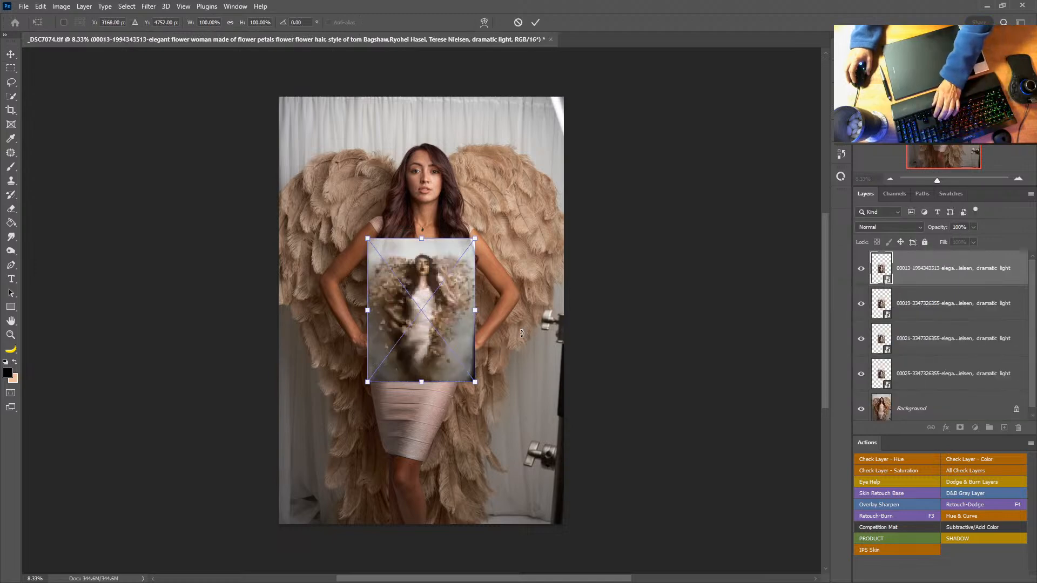
pyautogui.press('Return')
pyautogui.press('Return')
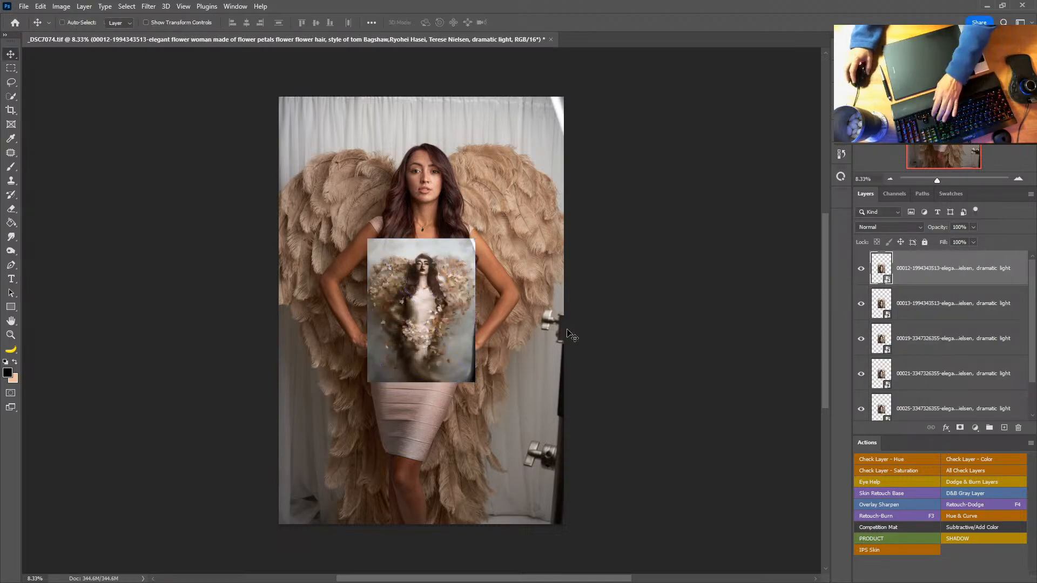
# Enlarge all five placed image layers together to about the full width of the portrait, leaving out the Background layer
pyautogui.scroll(-1, 966, 381)
pyautogui.keyDown('shift'); pyautogui.click(966, 382); pyautogui.keyUp('shift')
pyautogui.hotkey('ctrl', 't')
pyautogui.moveTo(367, 238); pyautogui.dragTo(281, 116)
pyautogui.press('Return')
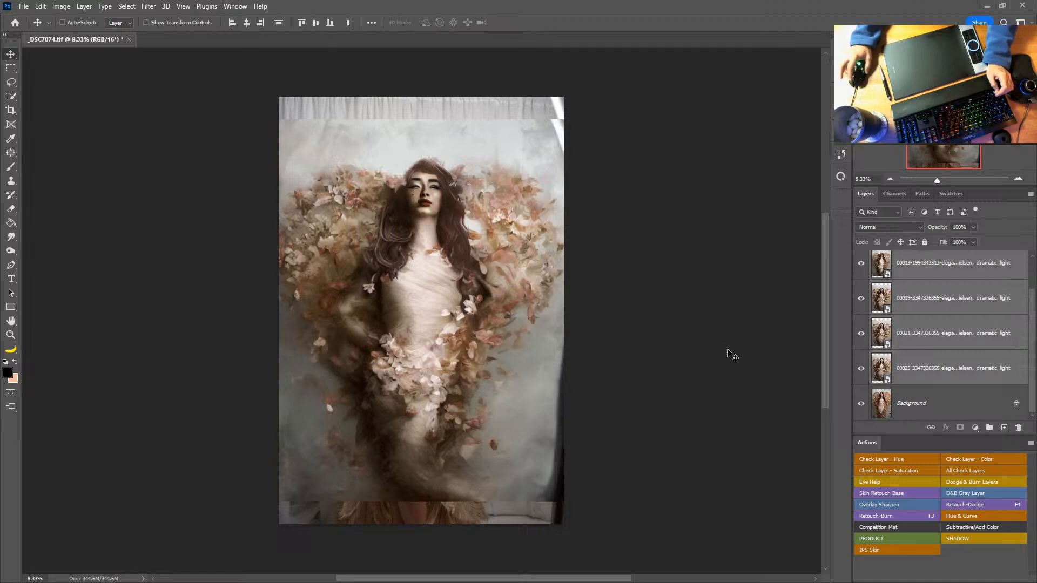
# Hide the 00025, 00021 and 00019 layers and make 00012 the active layer
pyautogui.click(959, 377)
pyautogui.moveTo(861, 368); pyautogui.dragTo(862, 298)
pyautogui.scroll(2, 931, 327)
pyautogui.click(952, 274)
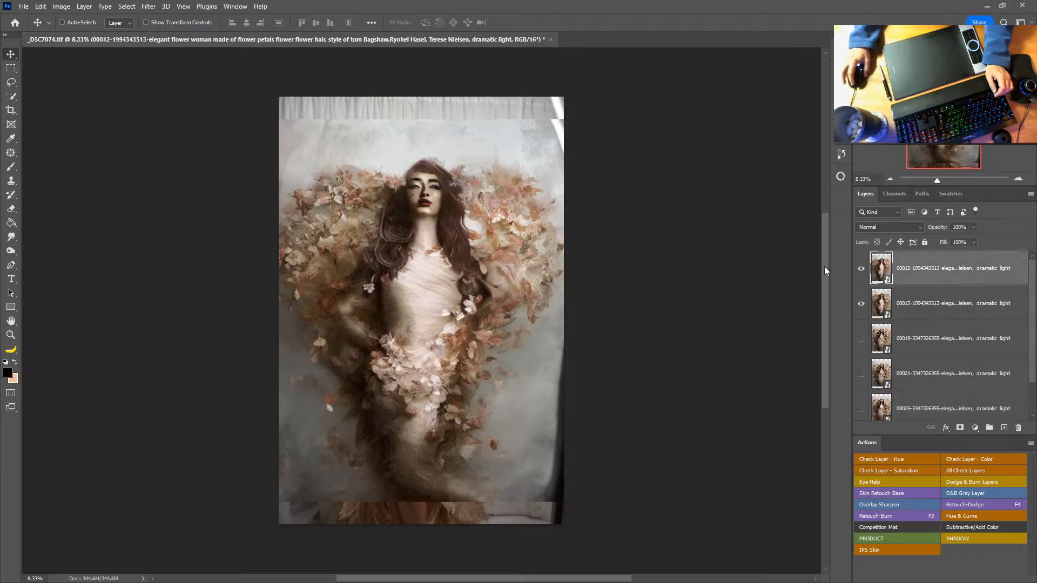
# Hide the 00013 layer and move the 00012 layer slightly upward to line its face up with the portrait
pyautogui.click(866, 271)
pyautogui.click(867, 272)
pyautogui.click(868, 271)
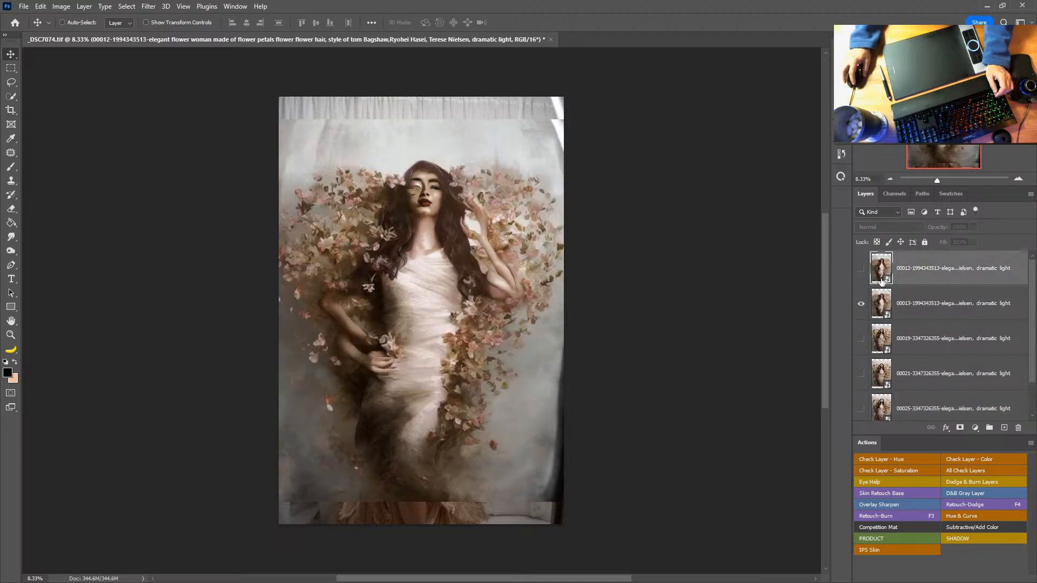
pyautogui.click(862, 303)
pyautogui.click(861, 269)
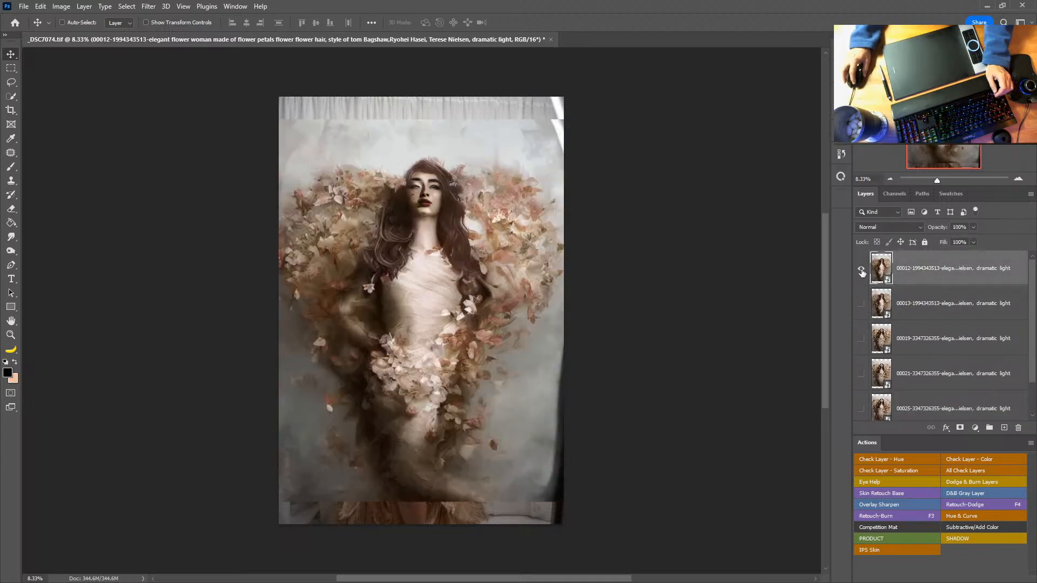
pyautogui.moveTo(439, 276); pyautogui.dragTo(439, 264)
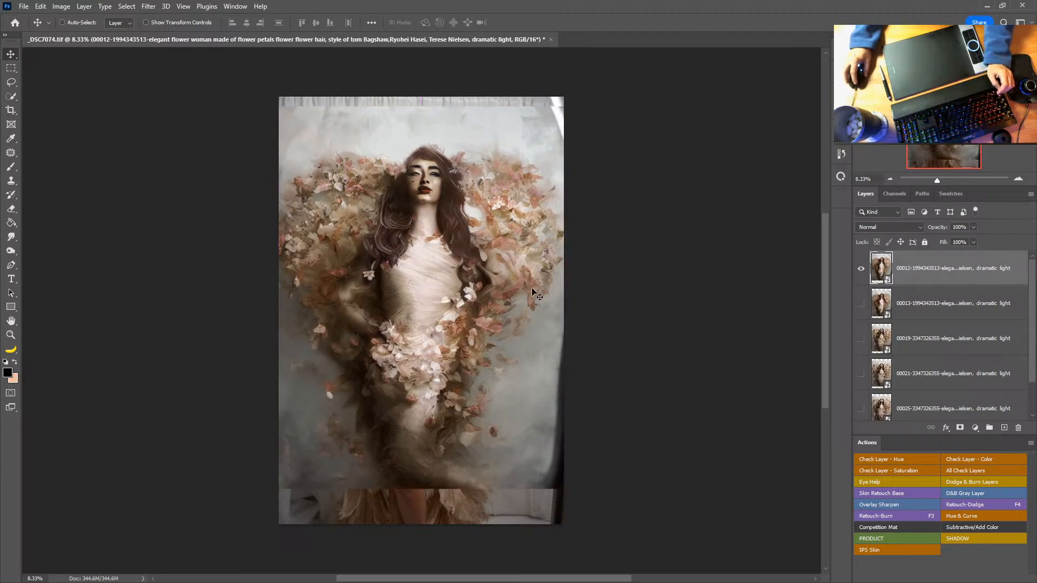
# Compare the flower image layers one at a time against the original portrait by switching their visibility
pyautogui.click(860, 269)
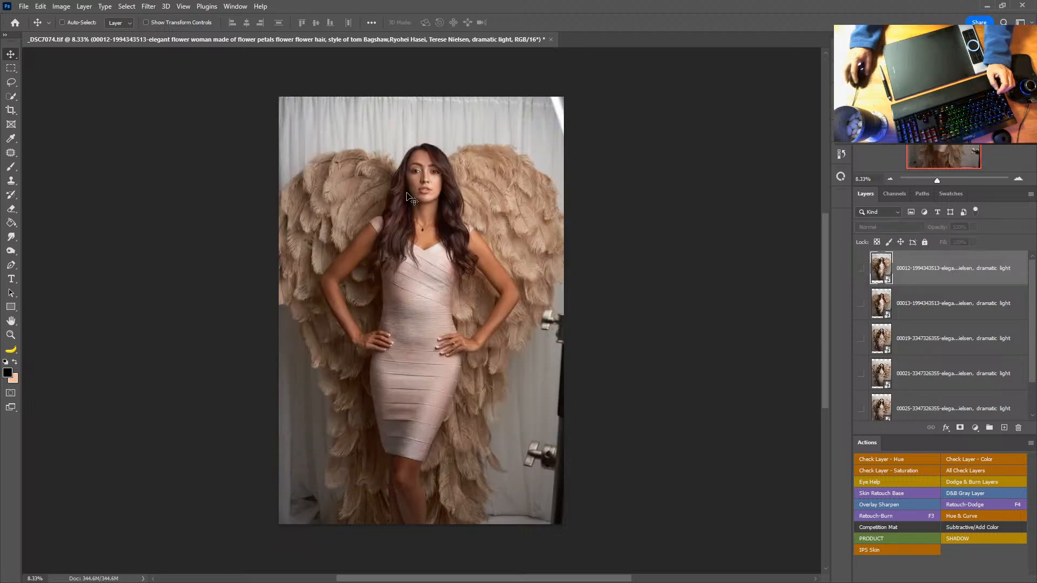
pyautogui.click(861, 303)
pyautogui.click(862, 305)
pyautogui.click(862, 306)
pyautogui.click(862, 306)
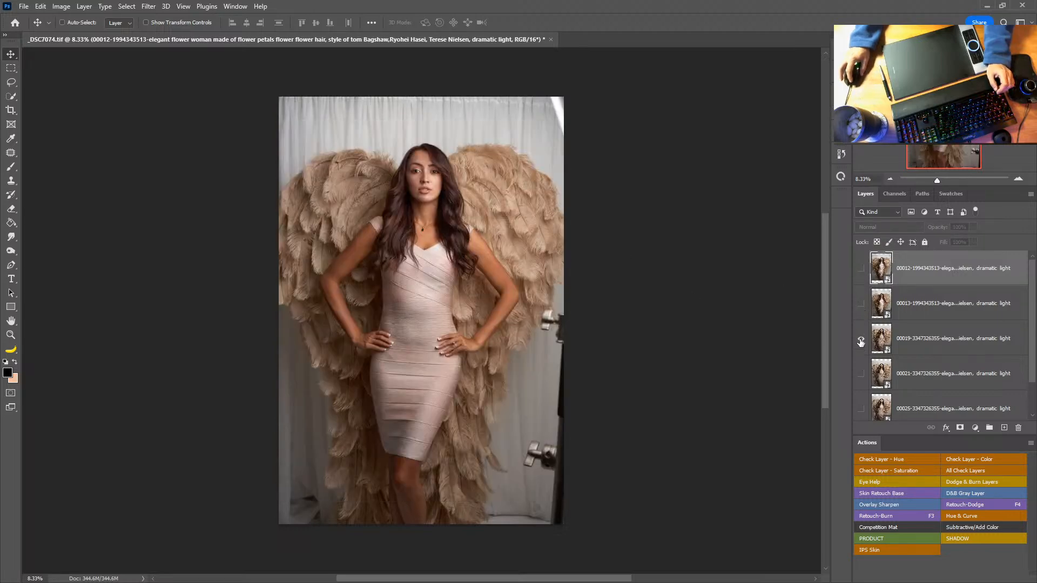
pyautogui.click(861, 340)
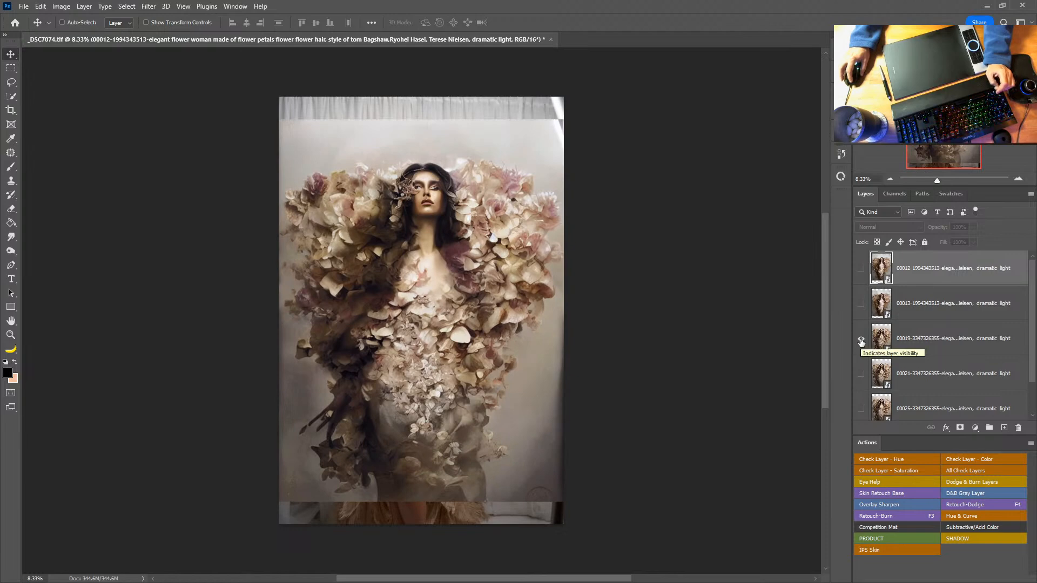
pyautogui.click(861, 340)
pyautogui.click(862, 376)
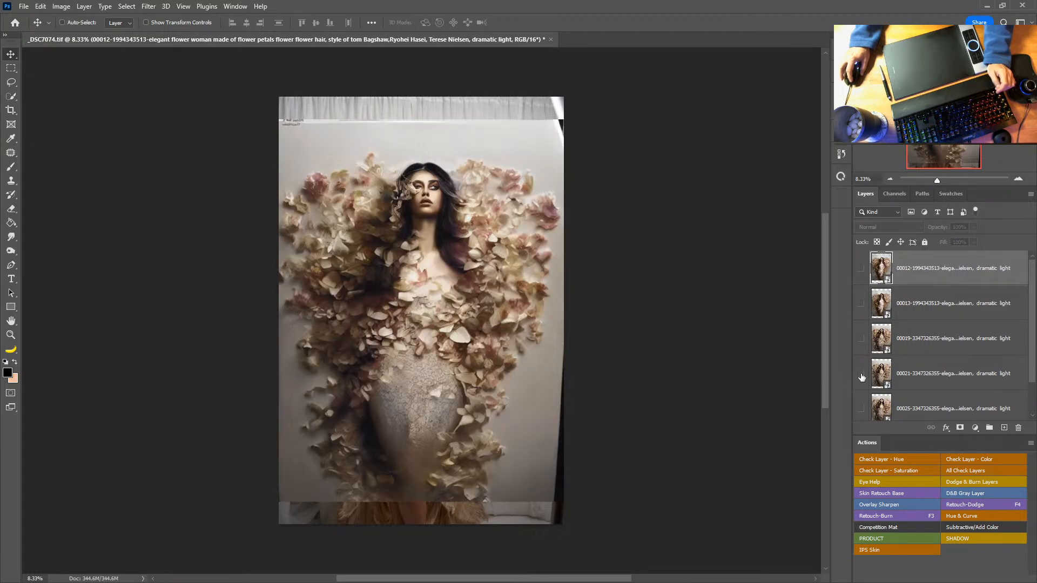
pyautogui.click(861, 374)
pyautogui.click(861, 409)
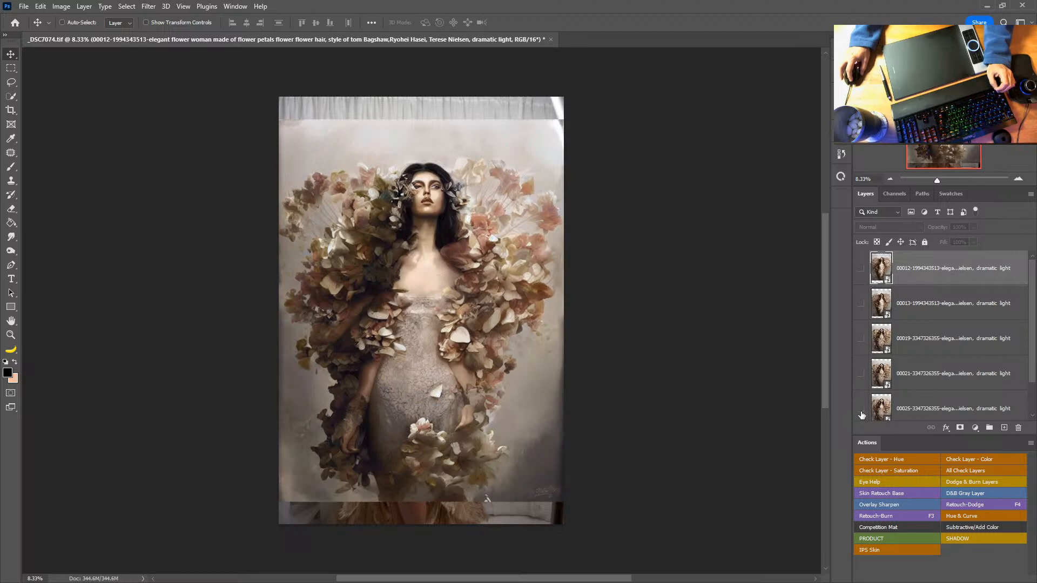
pyautogui.click(861, 412)
pyautogui.scroll(-1, 862, 413)
pyautogui.scroll(1, 862, 411)
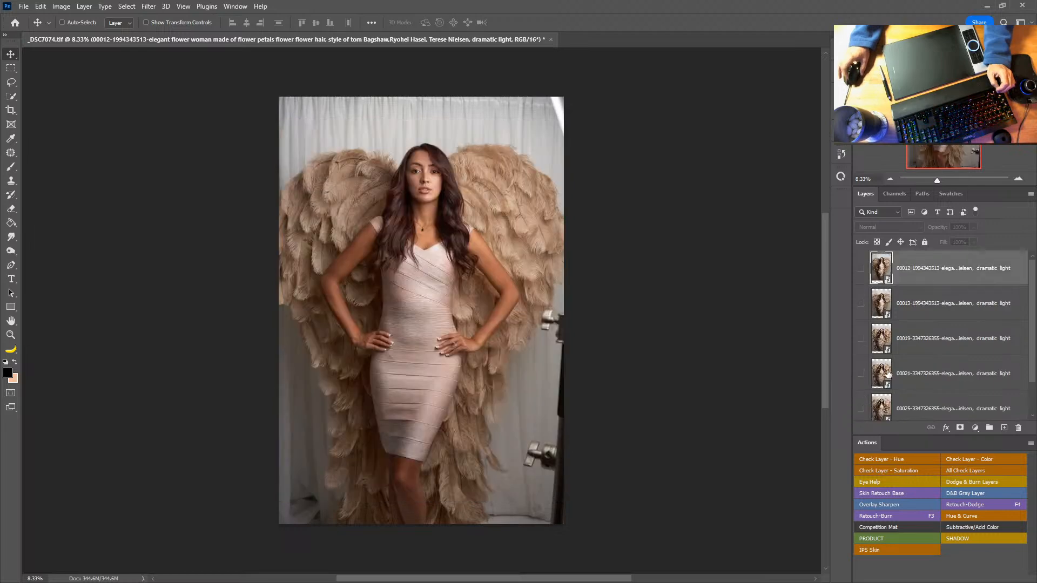
# Show the 00021 layer, compare it with 00025, and delete the 00025 layer
pyautogui.click(862, 411)
pyautogui.click(862, 409)
pyautogui.click(861, 375)
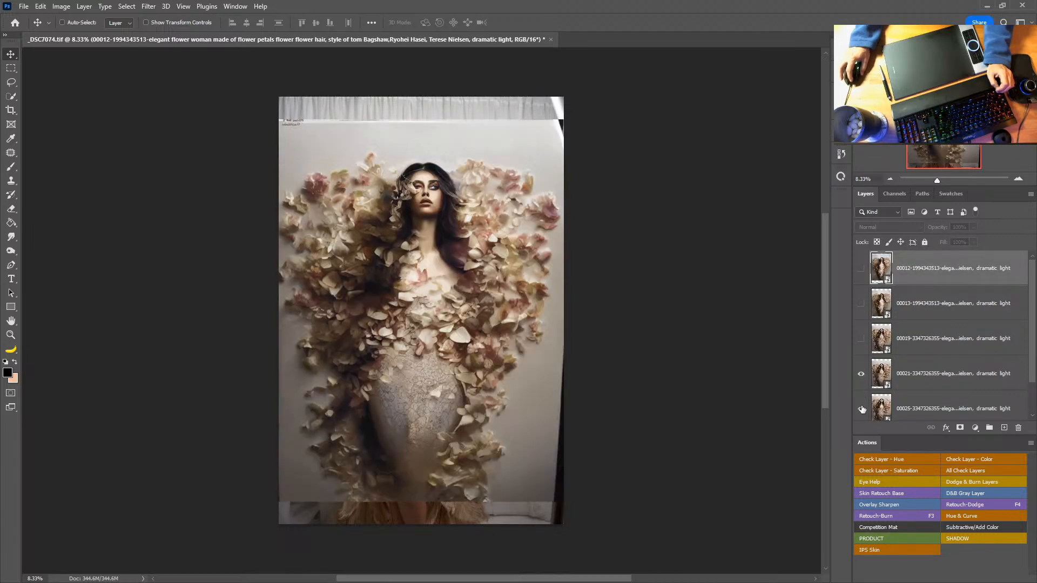
pyautogui.click(862, 376)
pyautogui.click(862, 376)
pyautogui.click(862, 374)
pyautogui.click(927, 409)
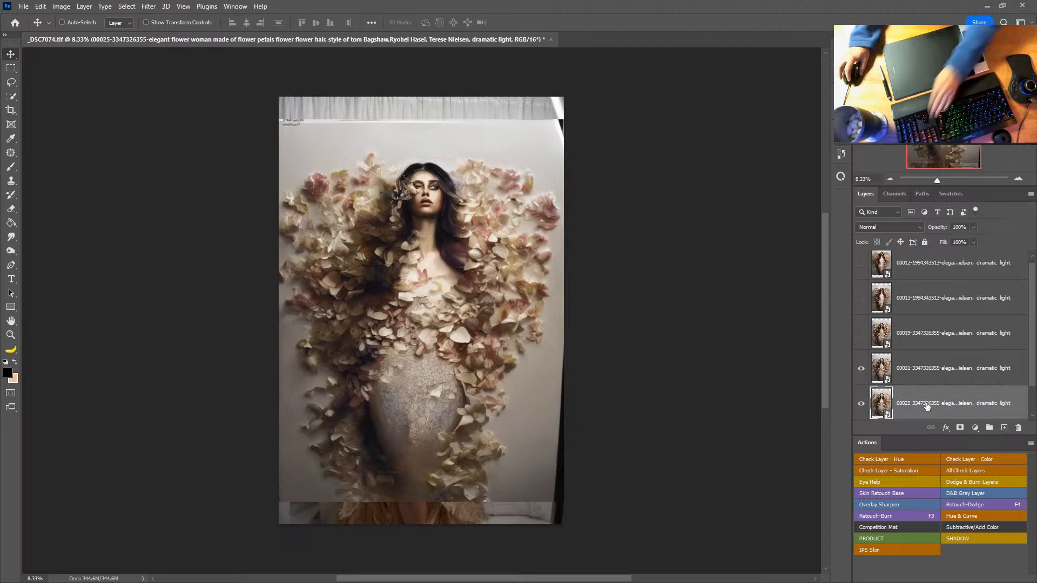
pyautogui.press('Delete')
# Examine the 00019, 00013 and 00012 layers in turn over the composition by switching their visibility
pyautogui.click(924, 336)
pyautogui.click(861, 334)
pyautogui.click(861, 335)
pyautogui.click(861, 335)
pyautogui.click(862, 335)
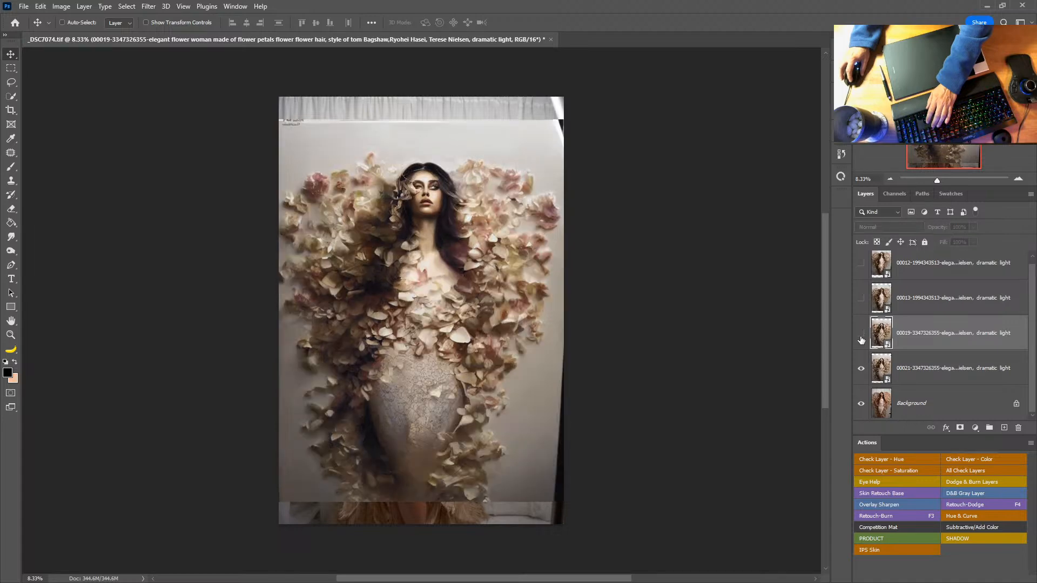
pyautogui.click(861, 340)
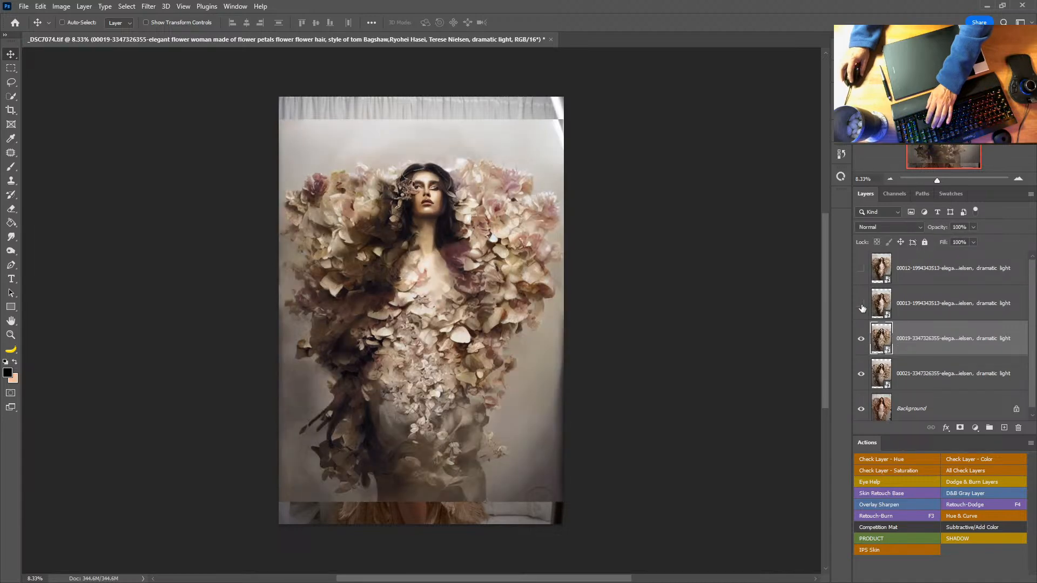
pyautogui.click(861, 306)
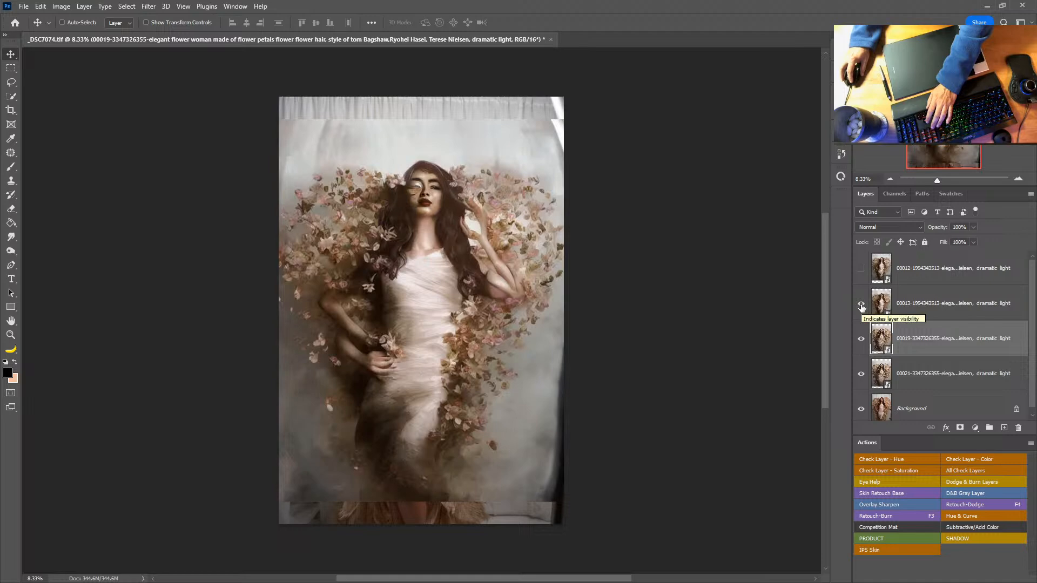
pyautogui.click(861, 306)
pyautogui.click(861, 306)
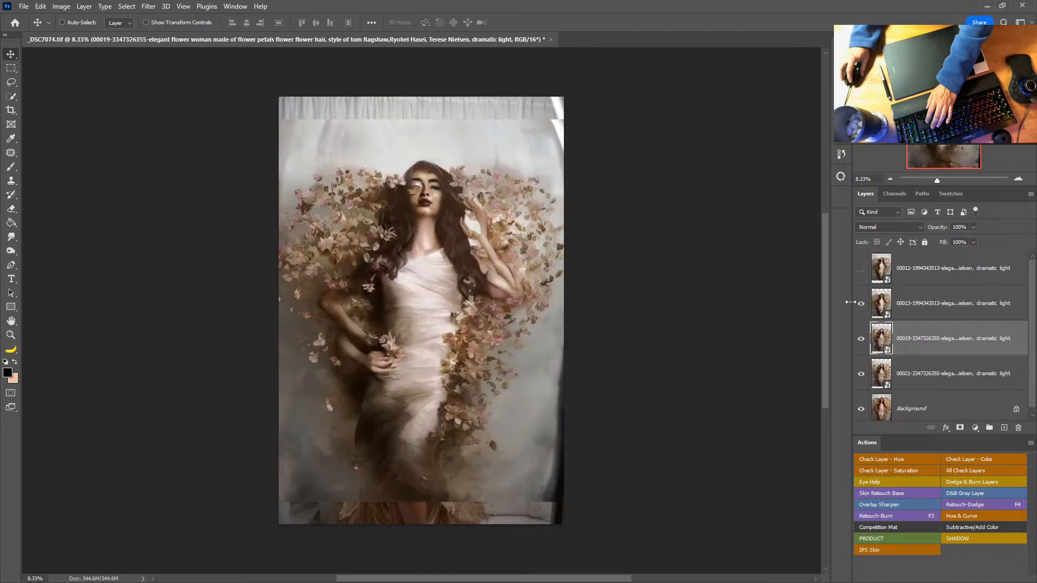
pyautogui.click(861, 269)
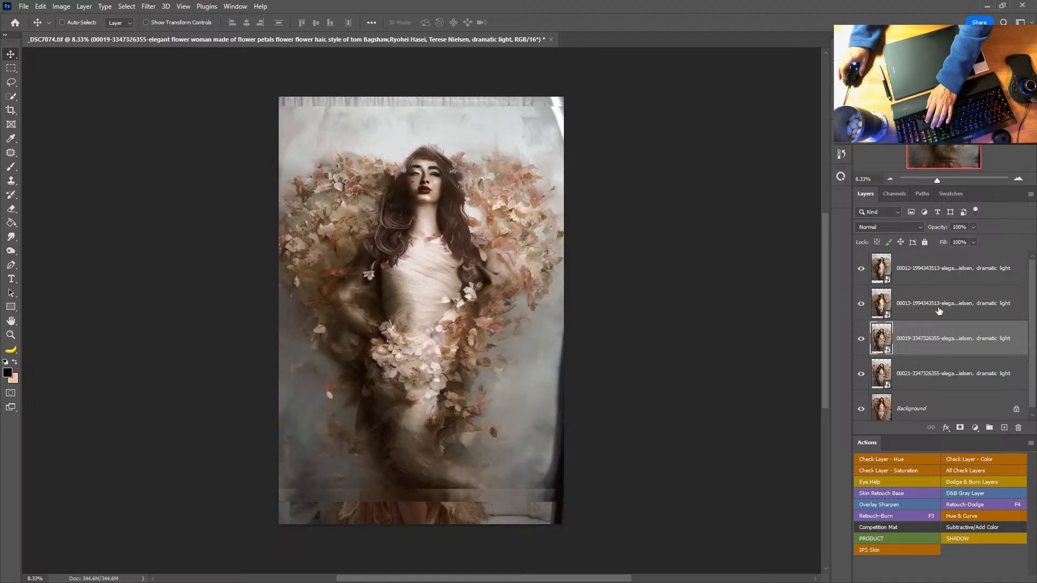
# Hide all four remaining flower image layers and make Background the active layer
pyautogui.moveTo(861, 303); pyautogui.dragTo(862, 374)
pyautogui.click(928, 276)
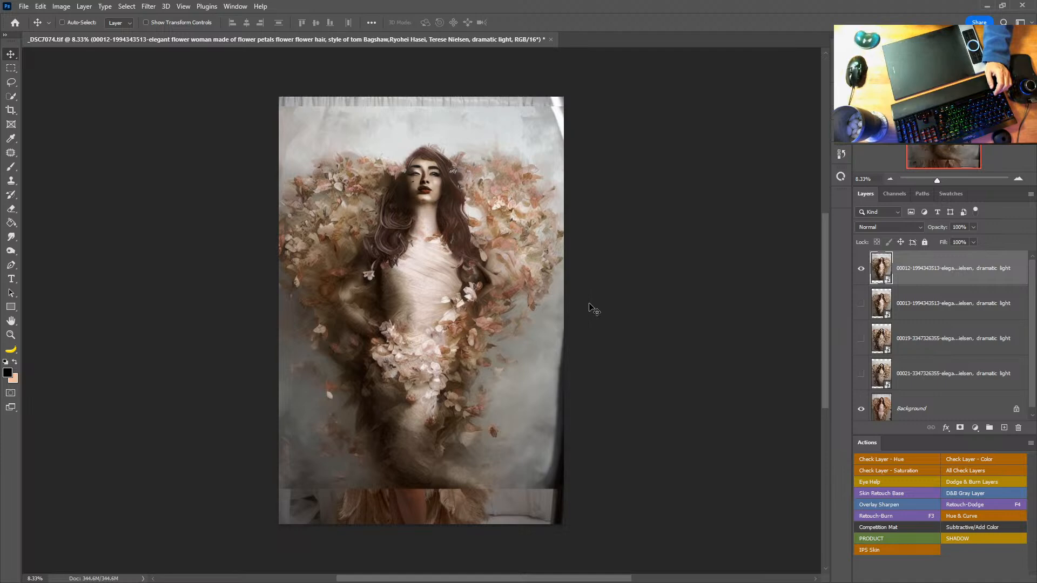
pyautogui.click(862, 269)
pyautogui.click(945, 403)
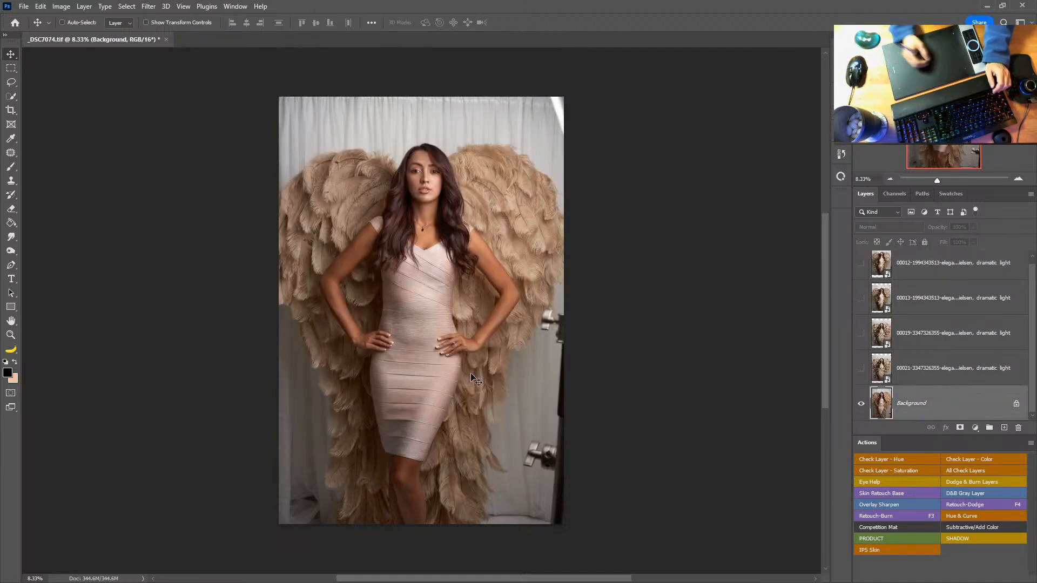
# Select the subject on the Background layer and set the Quick Selection brush size to 355
pyautogui.click(126, 6)
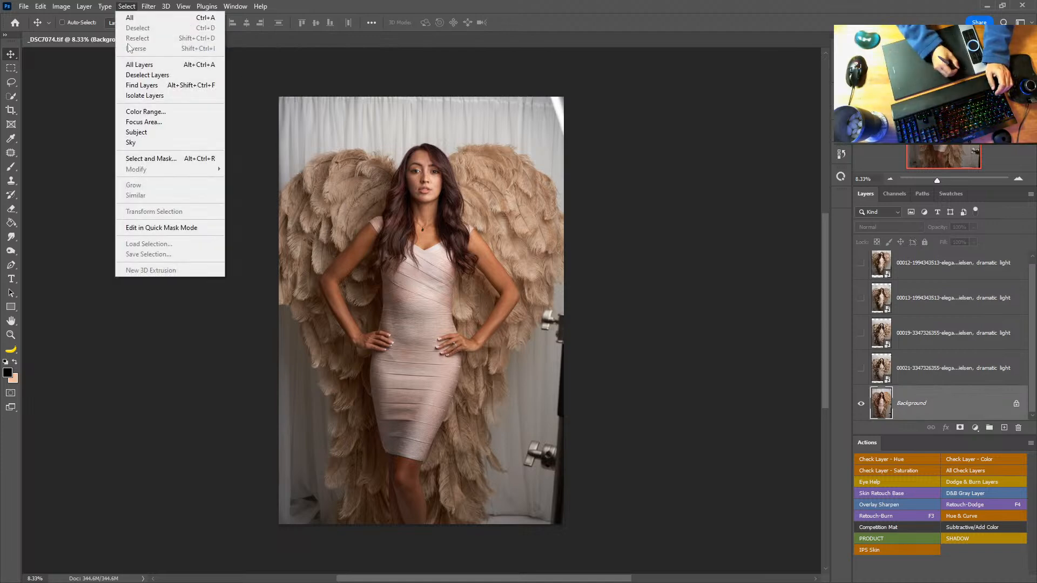
pyautogui.click(151, 133)
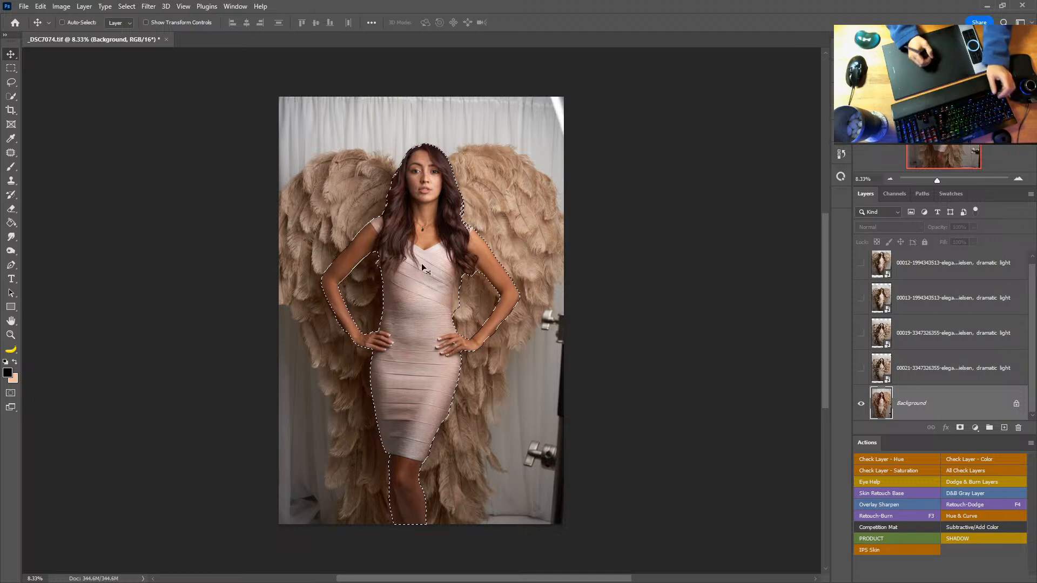
pyautogui.click(10, 96)
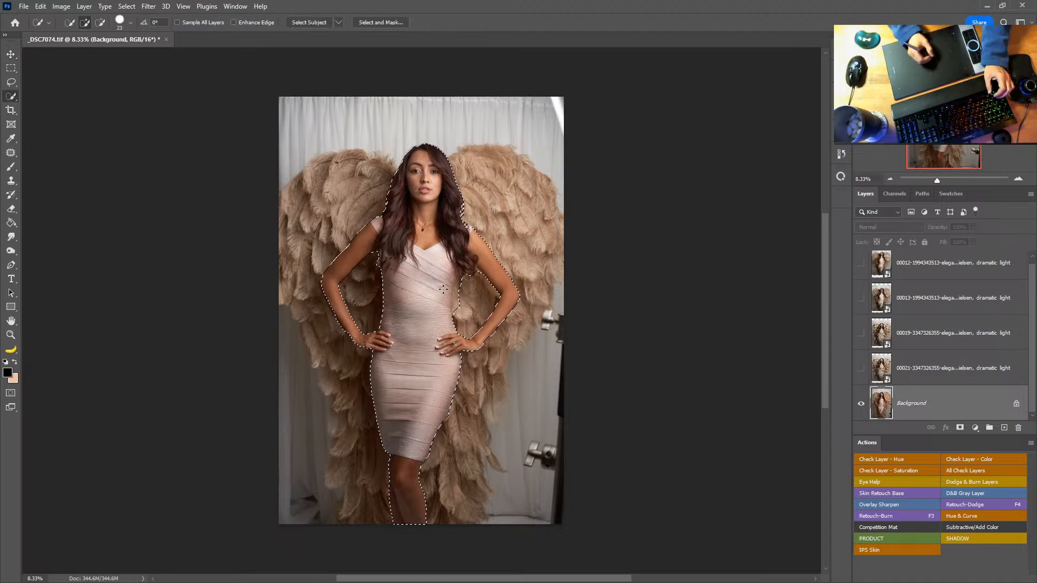
pyautogui.keyDown('alt'); pyautogui.rightClick(465, 299); pyautogui.keyUp('alt')
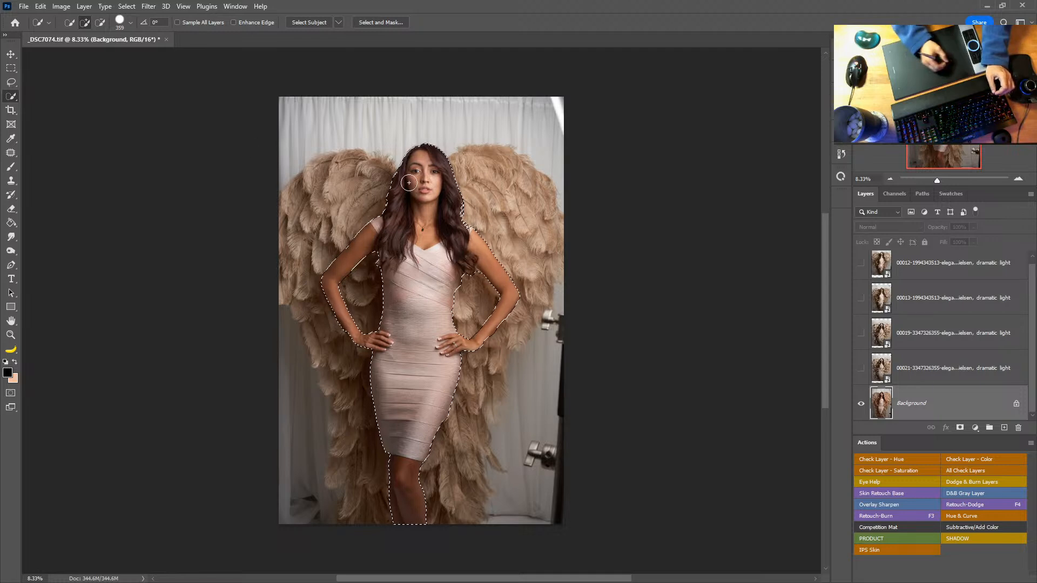
# Open the model's selection in Refine Edge and brush along both sides of the hair with a brush size of 467
pyautogui.click(132, 7)
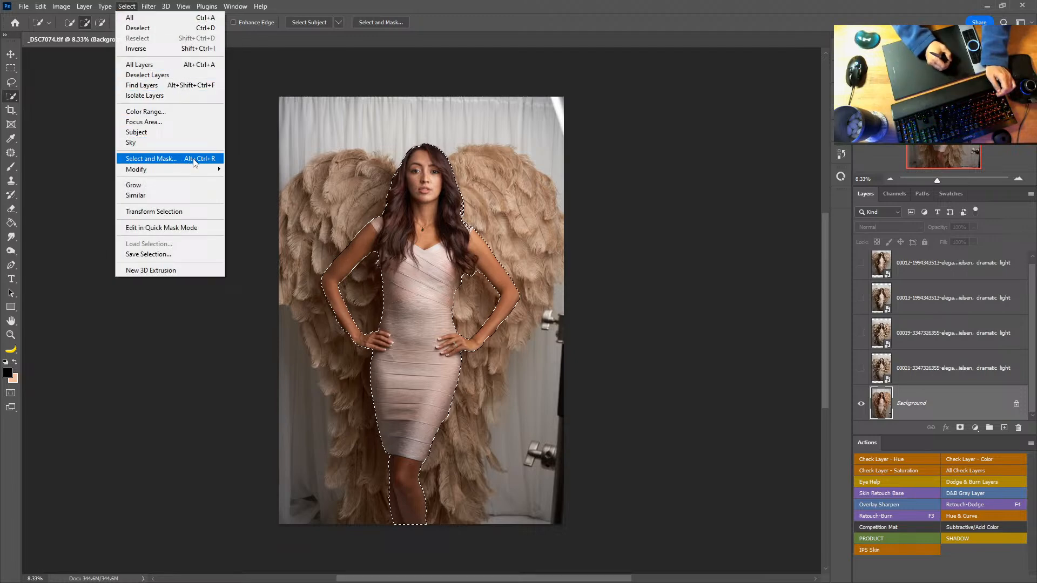
pyautogui.keyDown('shift'); pyautogui.click(178, 160); pyautogui.keyUp('shift')
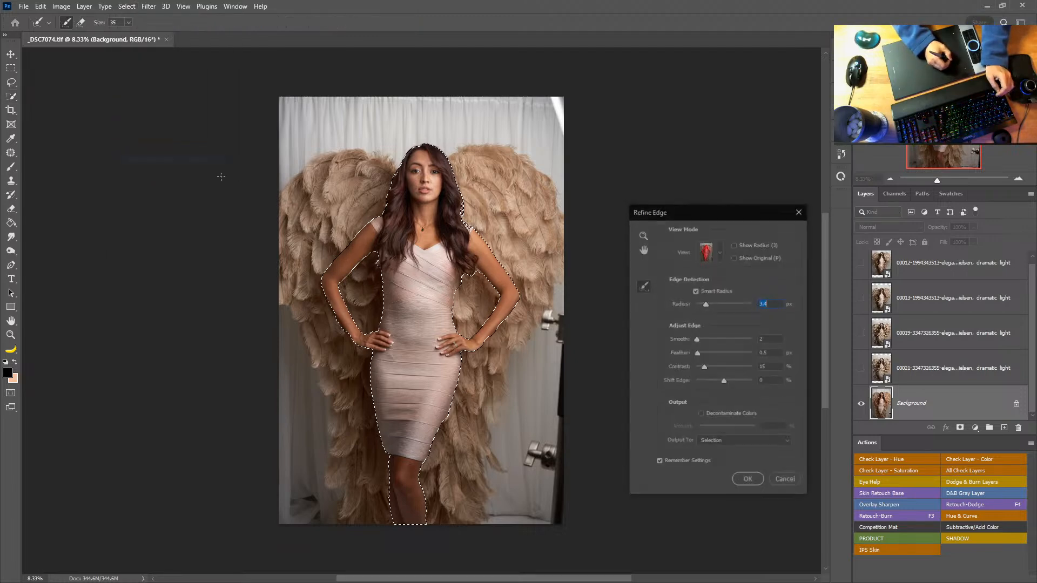
pyautogui.keyDown('alt'); pyautogui.rightClick(461, 199); pyautogui.keyUp('alt')
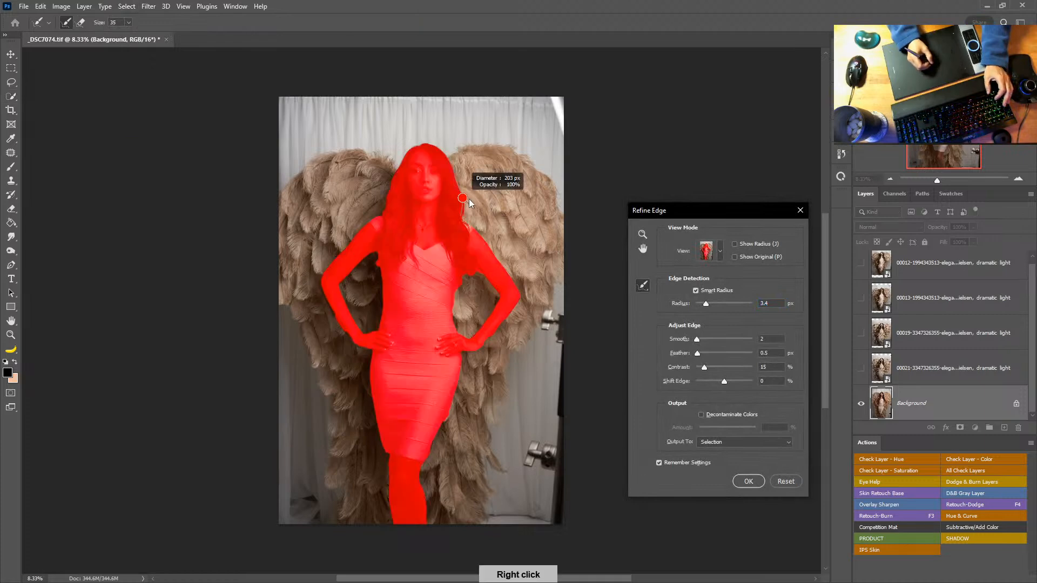
pyautogui.moveTo(459, 205)
pyautogui.mouseDown()
pyautogui.moveTo(447, 143)
pyautogui.moveTo(431, 156)
pyautogui.moveTo(429, 144)
pyautogui.moveTo(408, 153)
pyautogui.moveTo(390, 208)
pyautogui.mouseUp()
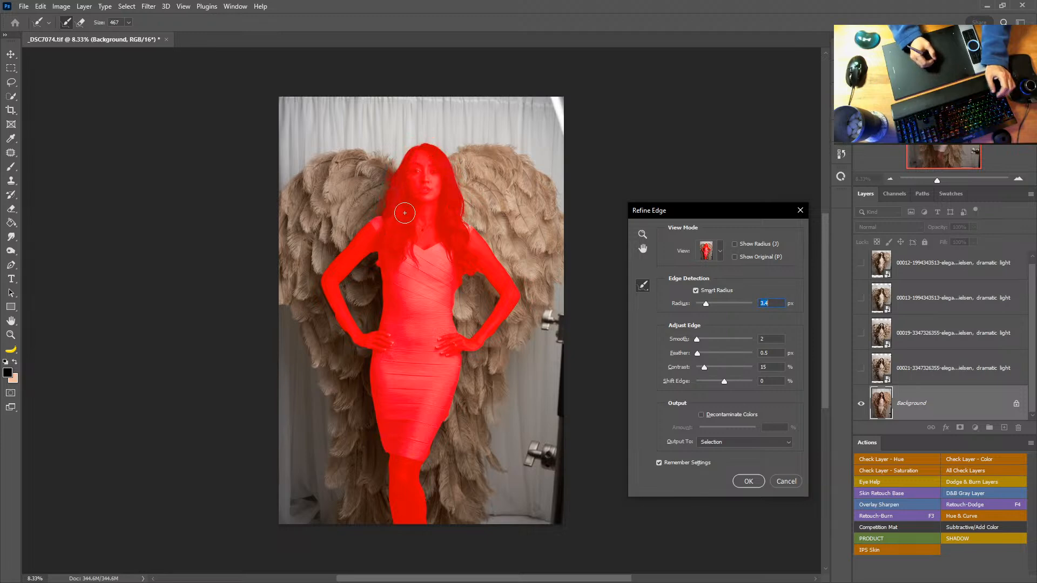
# Refine the edges of the arms, dress and legs with a brush size of 299, and apply the result as a selection
pyautogui.keyDown('alt'); pyautogui.rightClick(402, 214); pyautogui.keyUp('alt')
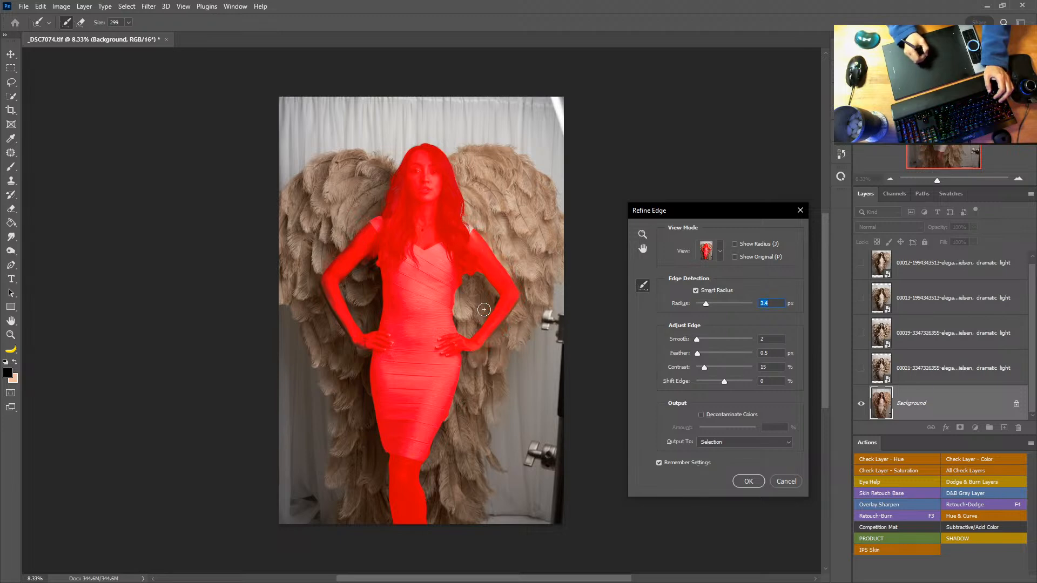
pyautogui.moveTo(484, 272); pyautogui.dragTo(499, 307)
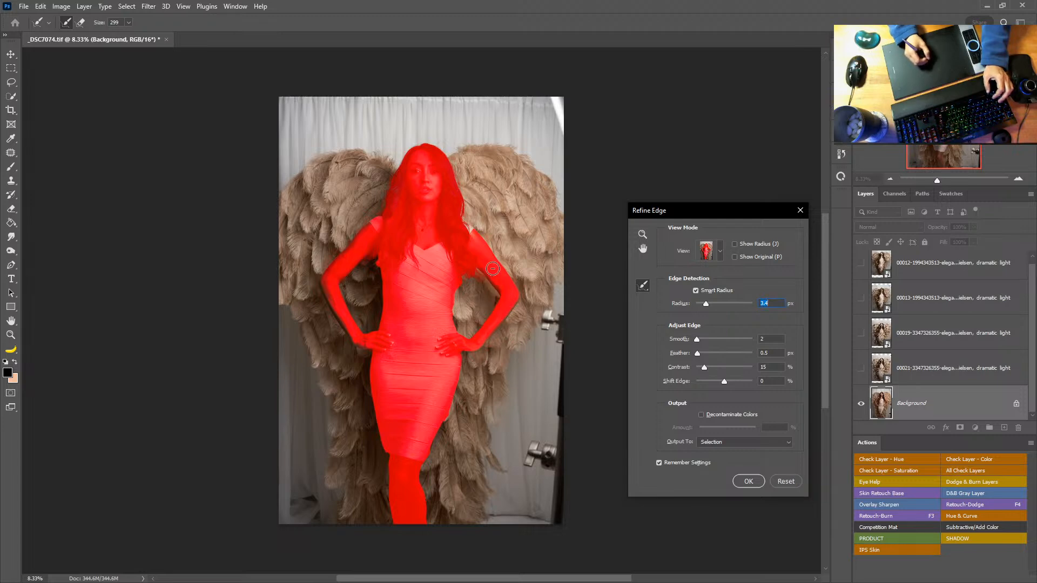
pyautogui.moveTo(504, 290); pyautogui.dragTo(477, 284)
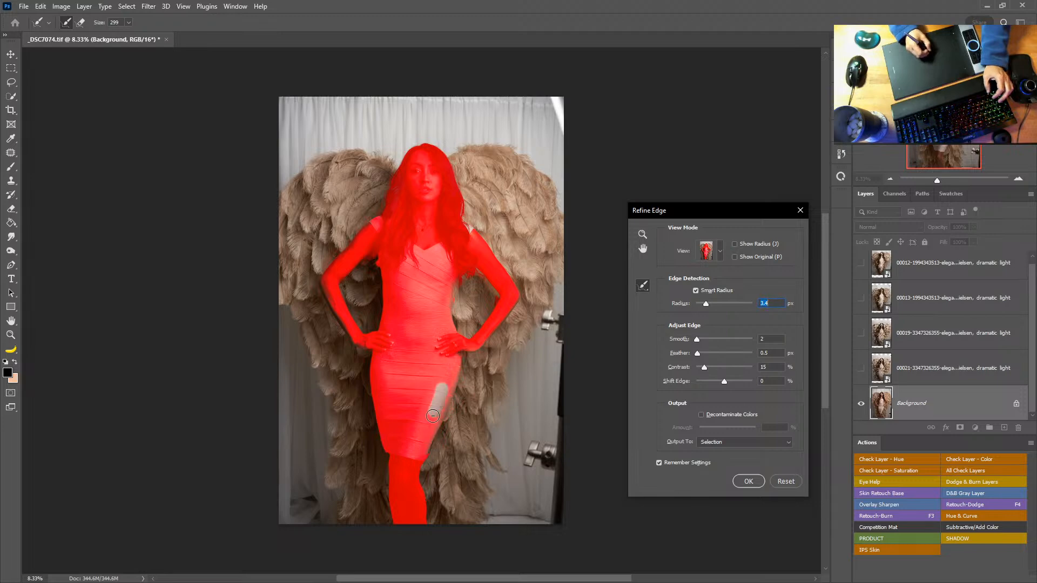
pyautogui.moveTo(422, 454); pyautogui.dragTo(410, 460)
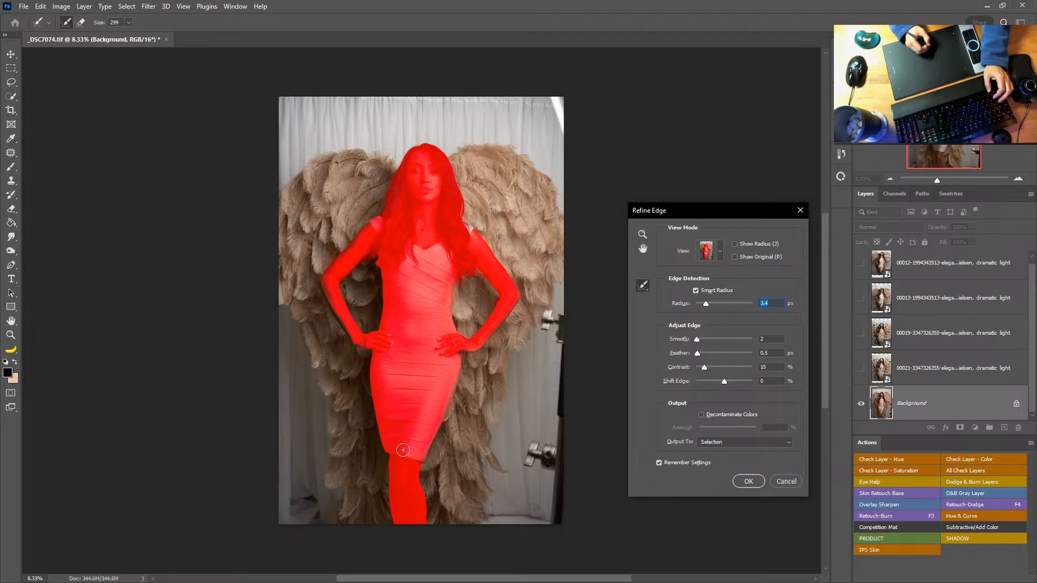
pyautogui.moveTo(372, 352)
pyautogui.mouseDown()
pyautogui.moveTo(373, 425)
pyautogui.moveTo(386, 474)
pyautogui.moveTo(374, 421)
pyautogui.moveTo(388, 464)
pyautogui.mouseUp()
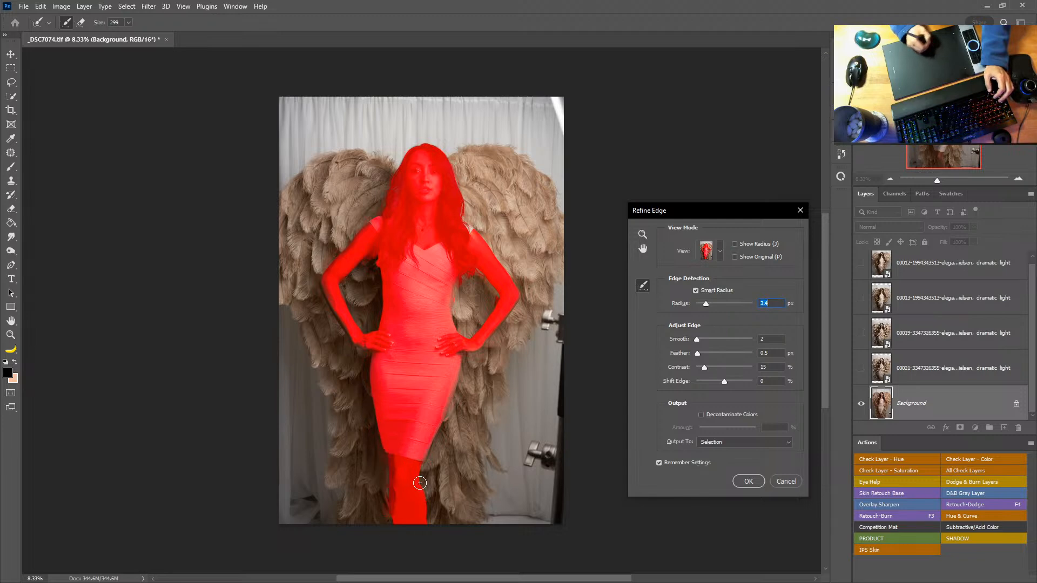
pyautogui.moveTo(416, 457)
pyautogui.mouseDown()
pyautogui.moveTo(398, 479)
pyautogui.moveTo(407, 470)
pyautogui.moveTo(411, 493)
pyautogui.moveTo(411, 473)
pyautogui.moveTo(414, 520)
pyautogui.moveTo(399, 462)
pyautogui.moveTo(405, 533)
pyautogui.mouseUp()
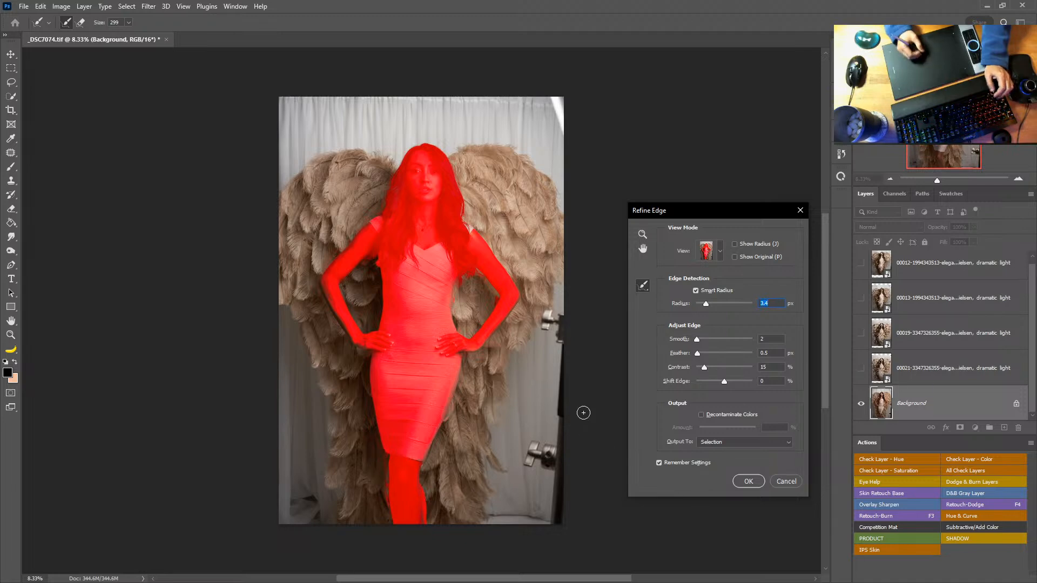
pyautogui.moveTo(371, 232)
pyautogui.mouseDown()
pyautogui.moveTo(353, 271)
pyautogui.moveTo(366, 232)
pyautogui.moveTo(330, 267)
pyautogui.moveTo(343, 277)
pyautogui.moveTo(340, 264)
pyautogui.moveTo(323, 283)
pyautogui.mouseUp()
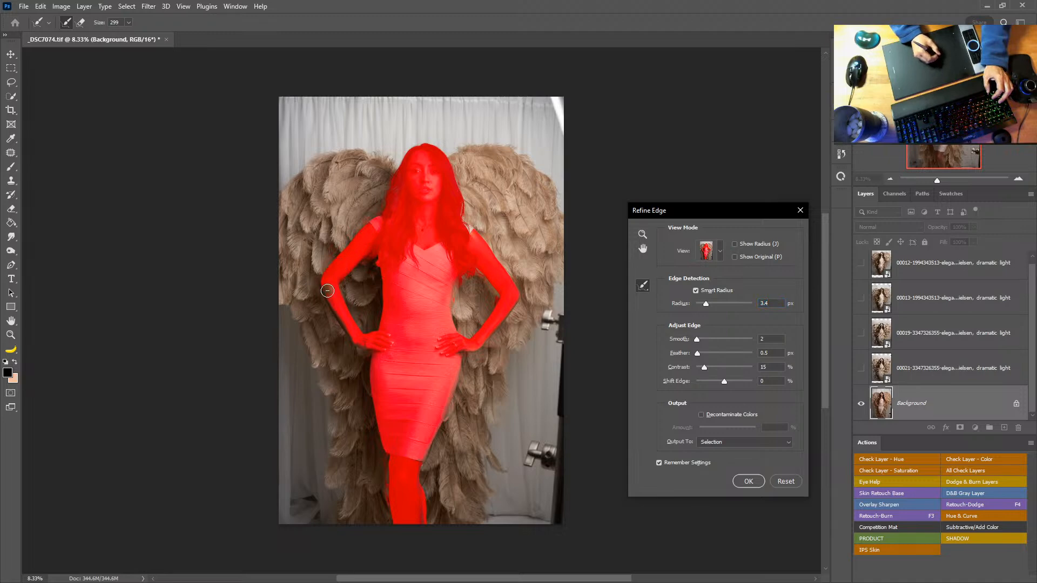
pyautogui.click(748, 482)
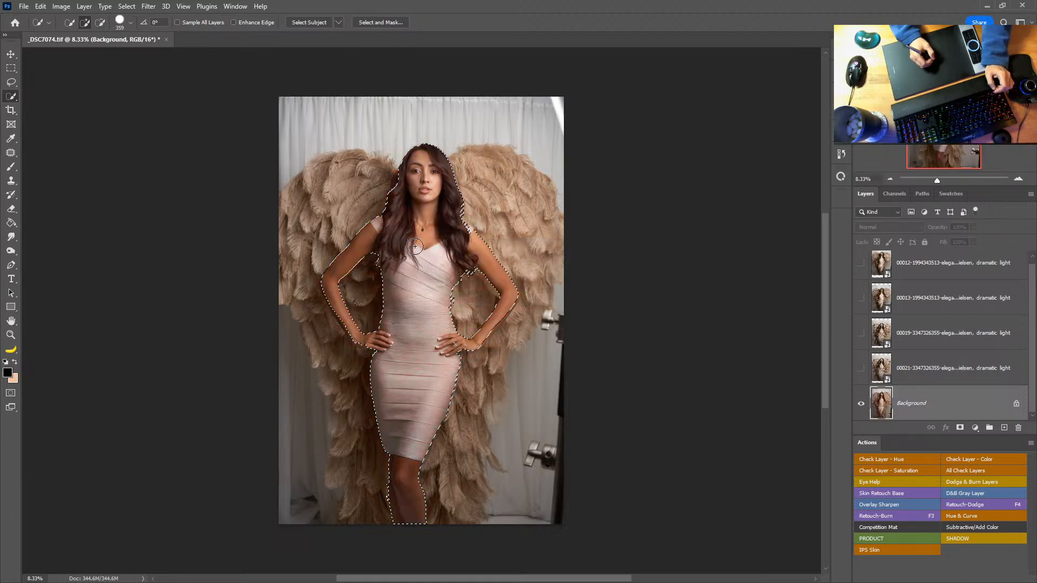
# Save the refined model selection as a channel named 1, and deselect
pyautogui.click(127, 6)
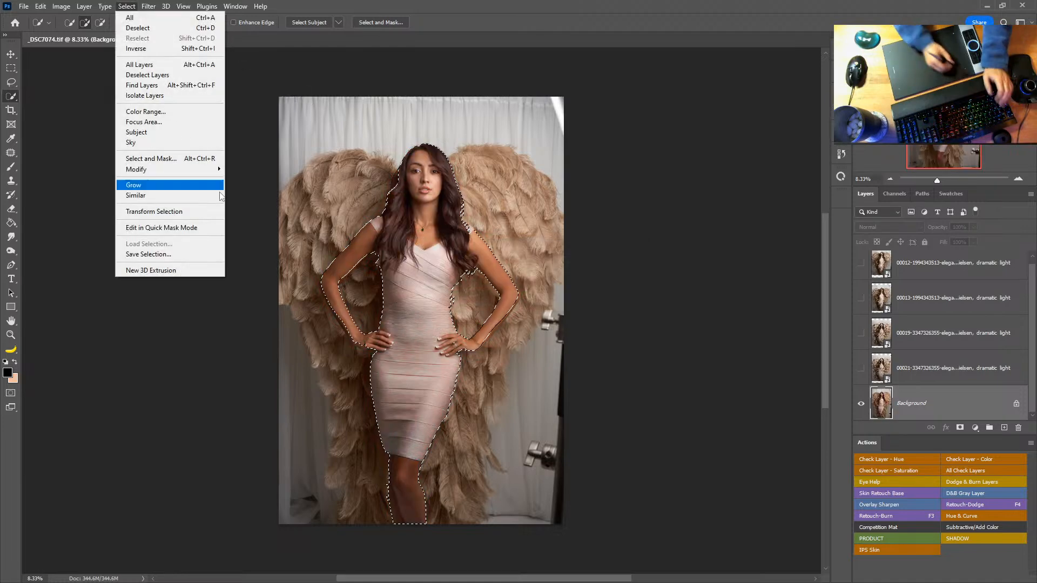
pyautogui.click(196, 254)
pyautogui.click(600, 157)
pyautogui.hotkey('ctrl', 'd')
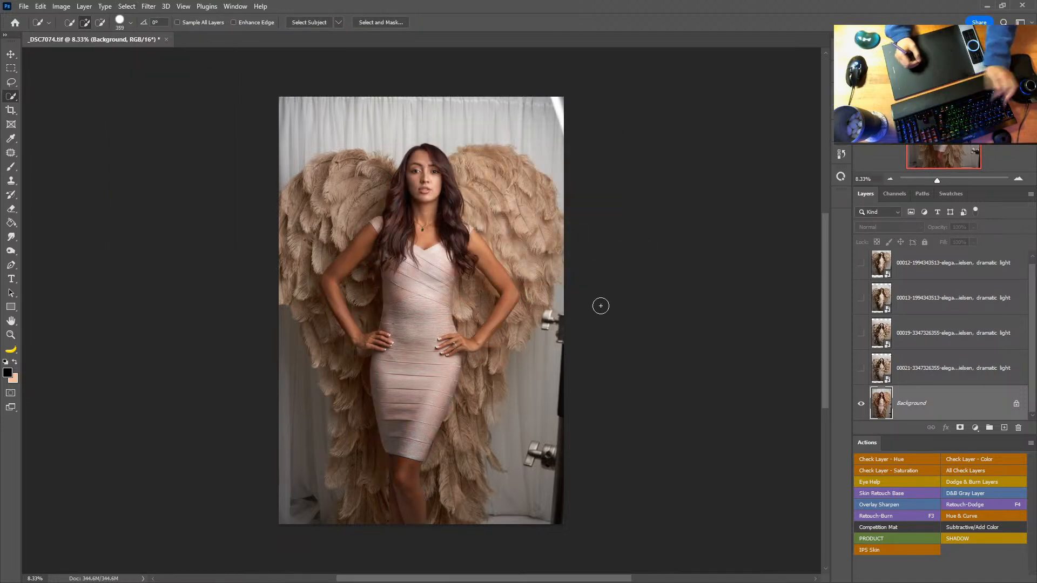
# Show the 00021 layer at 50% opacity, move it up to align its head with the model's, and restore 100% opacity
pyautogui.click(919, 371)
pyautogui.click(861, 368)
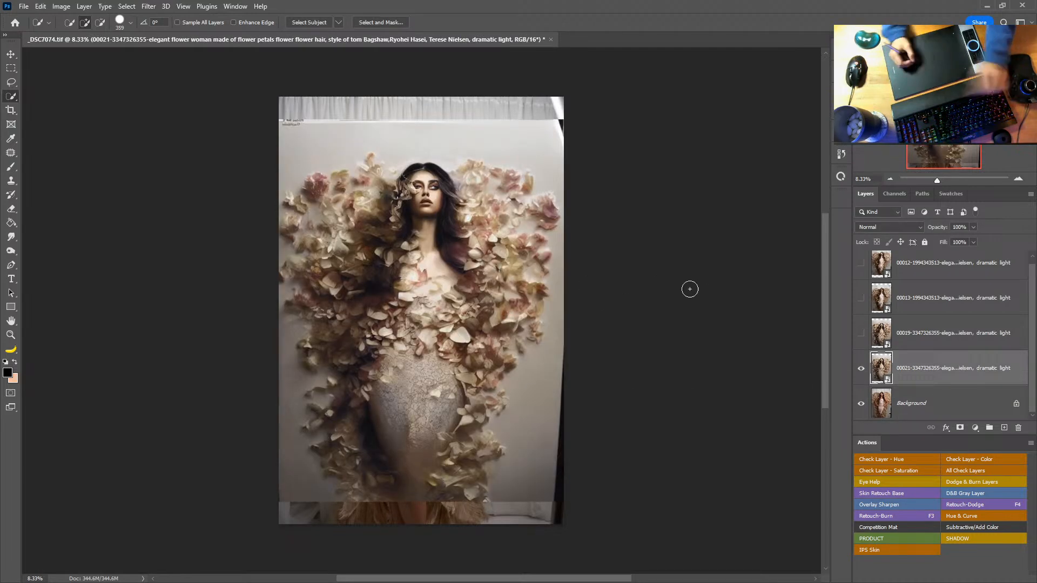
pyautogui.press('5')
pyautogui.press('v')
pyautogui.moveTo(455, 333); pyautogui.dragTo(456, 320)
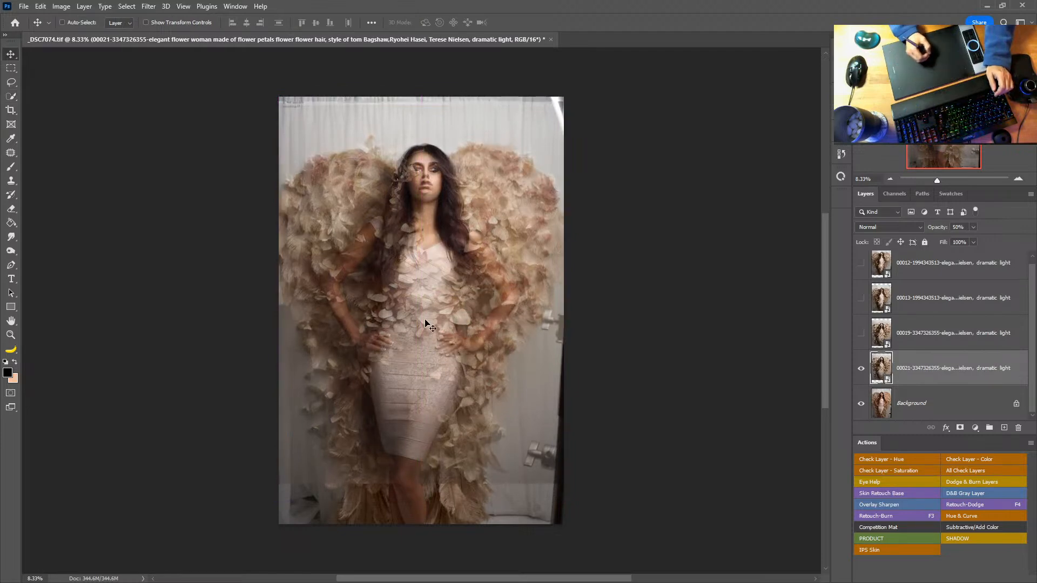
pyautogui.moveTo(440, 279); pyautogui.dragTo(442, 284)
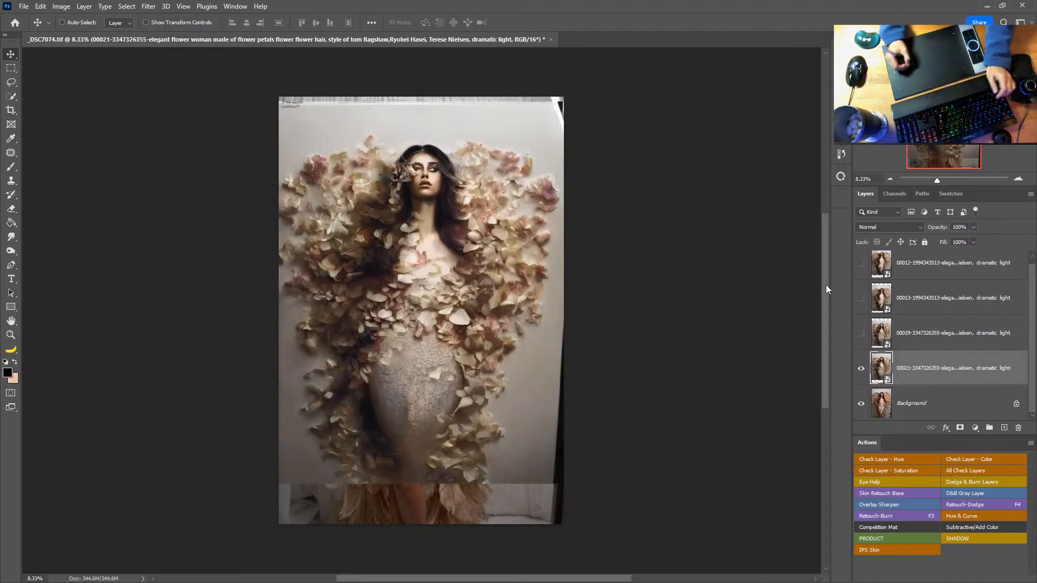
# Hide the 00021 layer and use Content-Aware Fill on Background to remove the right-edge stand hardware and the bright upper-right corner patch
pyautogui.click(861, 369)
pyautogui.click(903, 407)
pyautogui.click(10, 82)
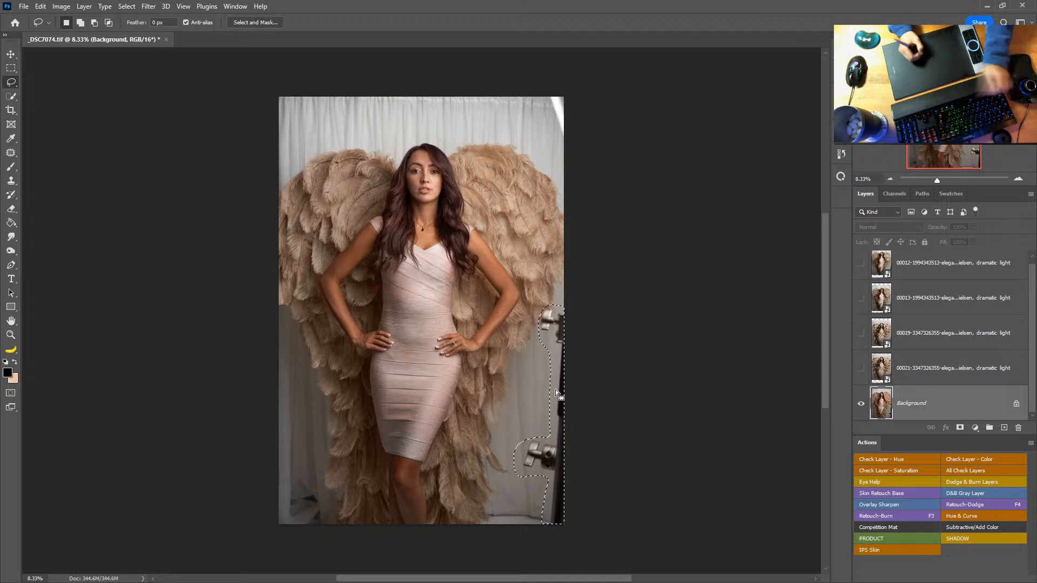
pyautogui.hotkey('shift', 'BackSpace')
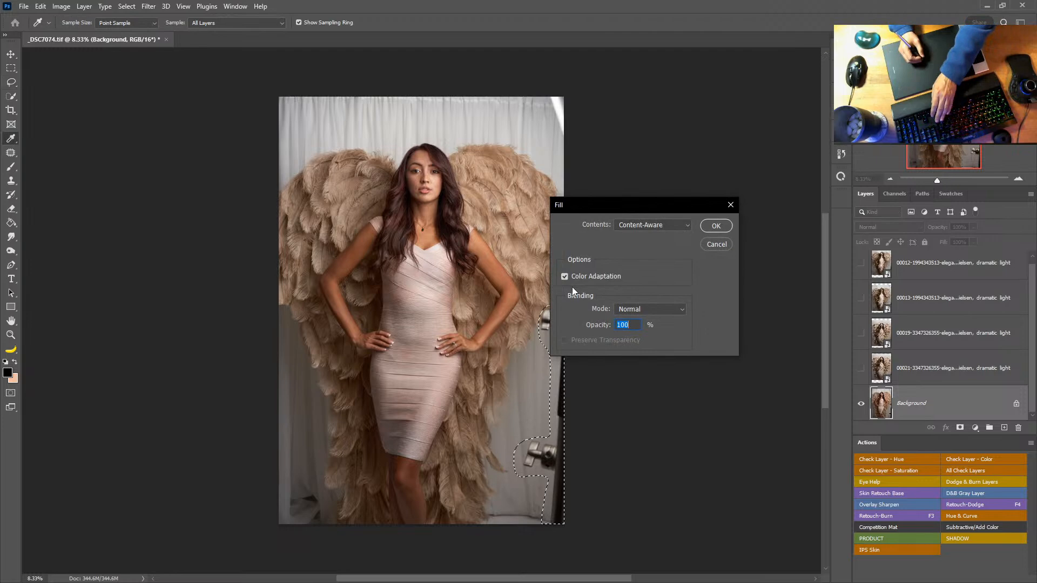
pyautogui.press('Return')
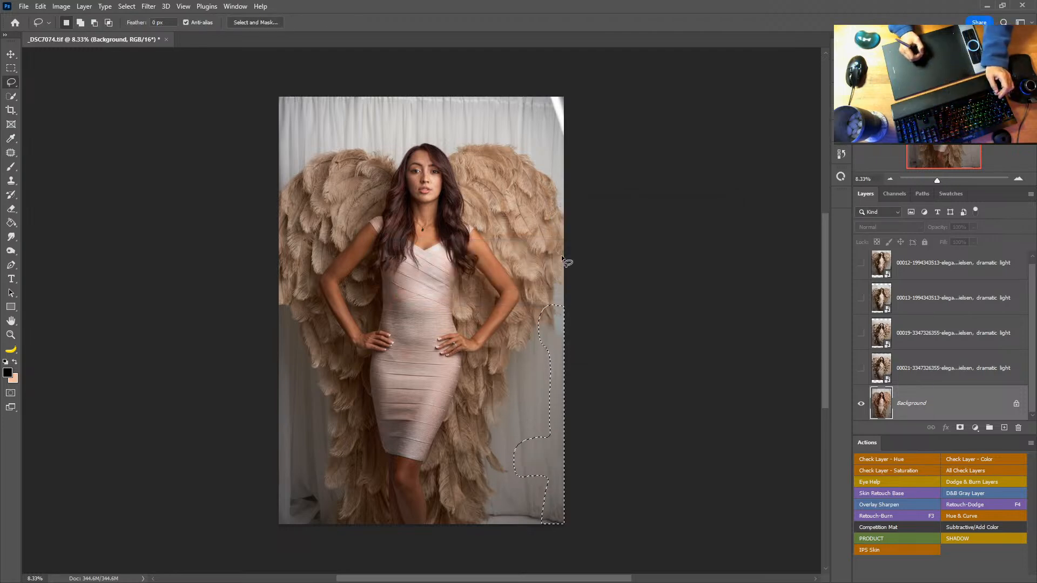
pyautogui.hotkey('ctrl', 'd')
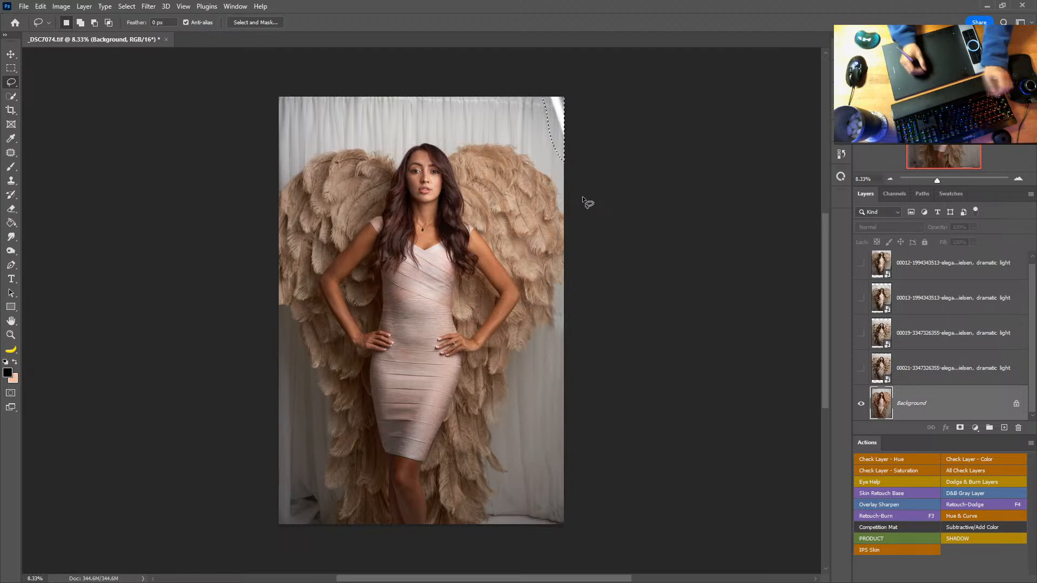
pyautogui.hotkey('shift', 'BackSpace')
pyautogui.press('Return')
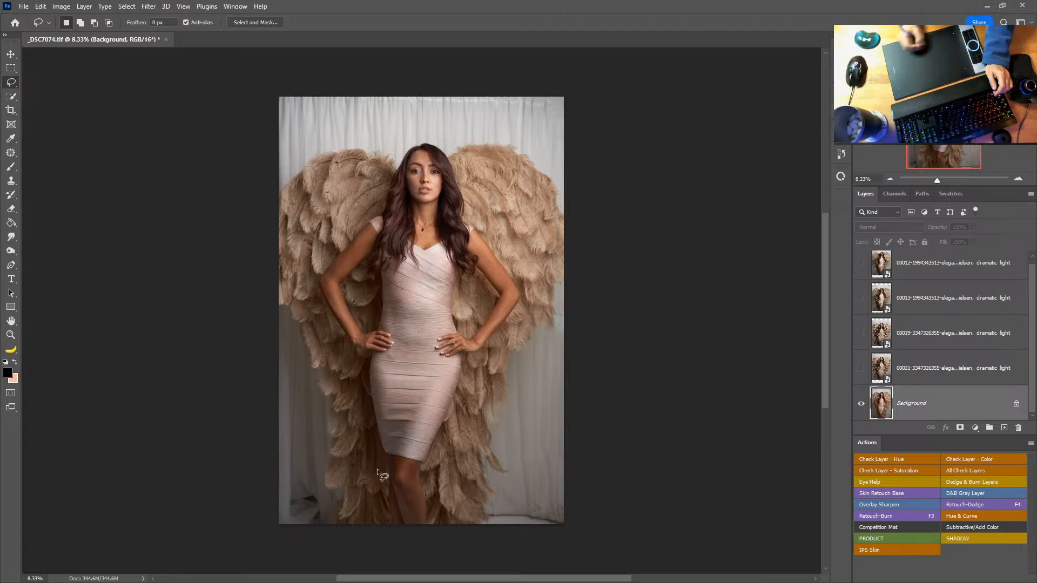
# Remove the dark patch in the image's lower-left corner with Content-Aware Fill, and save the TIFF with ZIP image compression
pyautogui.moveTo(299, 465)
pyautogui.mouseDown()
pyautogui.moveTo(326, 537)
pyautogui.moveTo(254, 430)
pyautogui.moveTo(264, 346)
pyautogui.mouseUp()
pyautogui.hotkey('shift', 'F5')
pyautogui.press('Return')
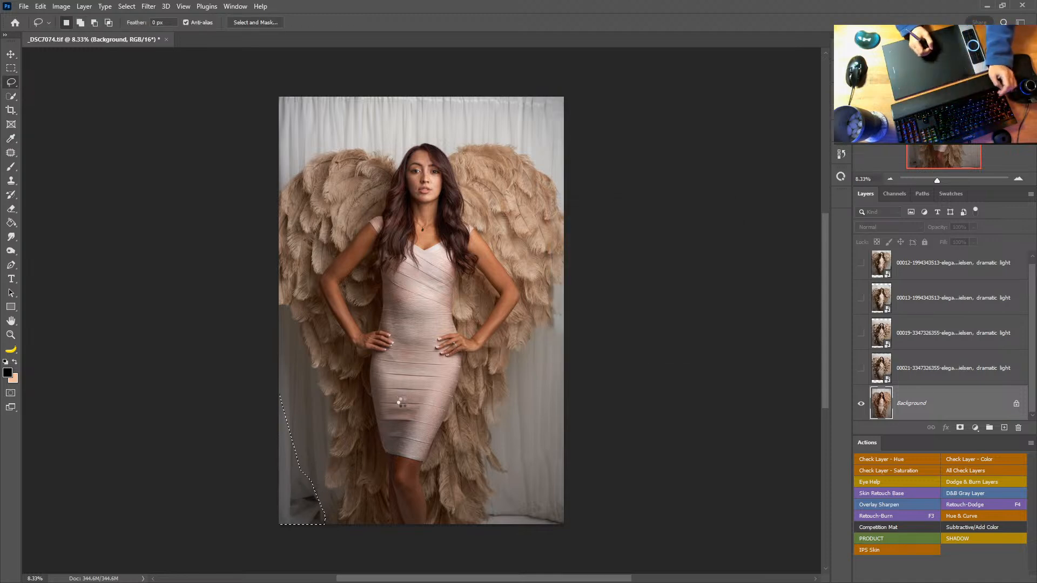
pyautogui.hotkey('ctrl', 'd')
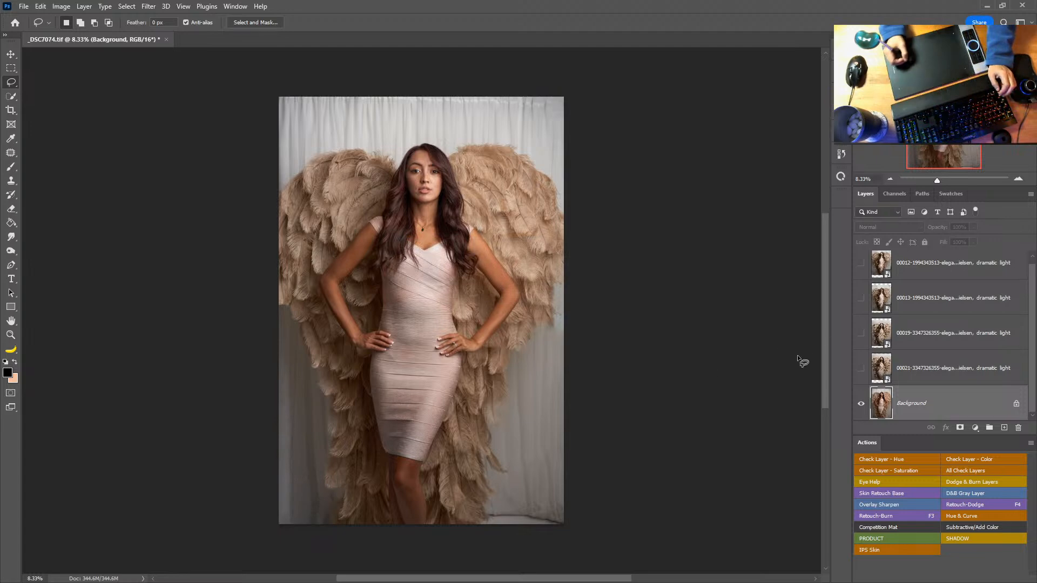
pyautogui.hotkey('ctrl', 's')
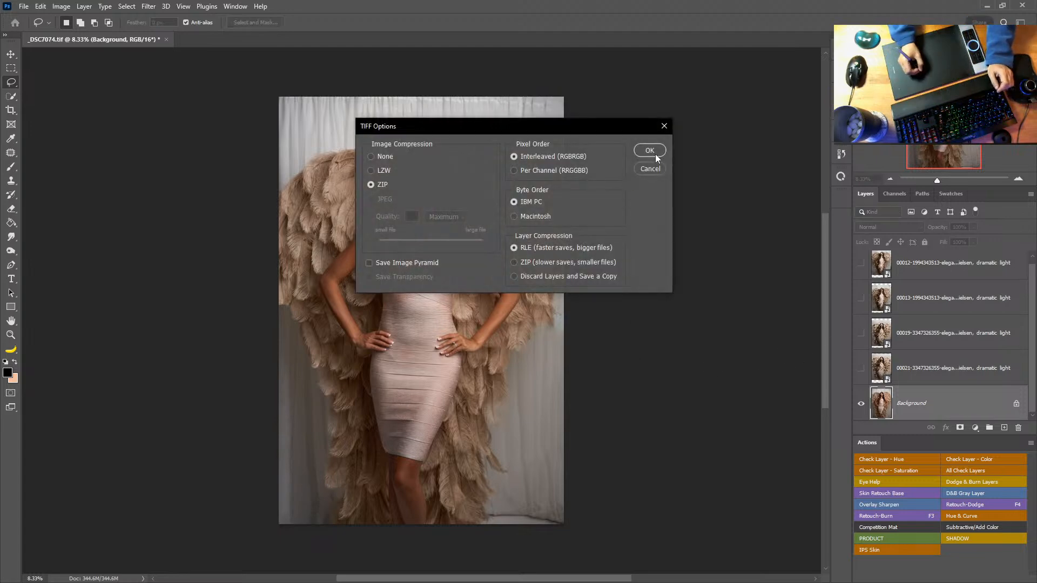
pyautogui.click(655, 153)
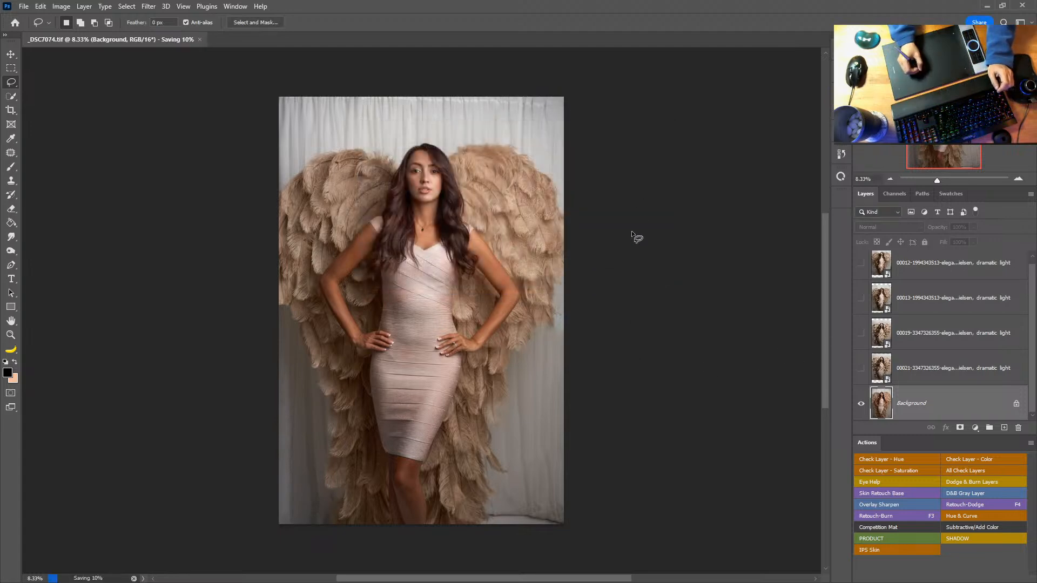
# Show the 00021 flower layer and make it the active layer
pyautogui.click(919, 369)
pyautogui.click(861, 368)
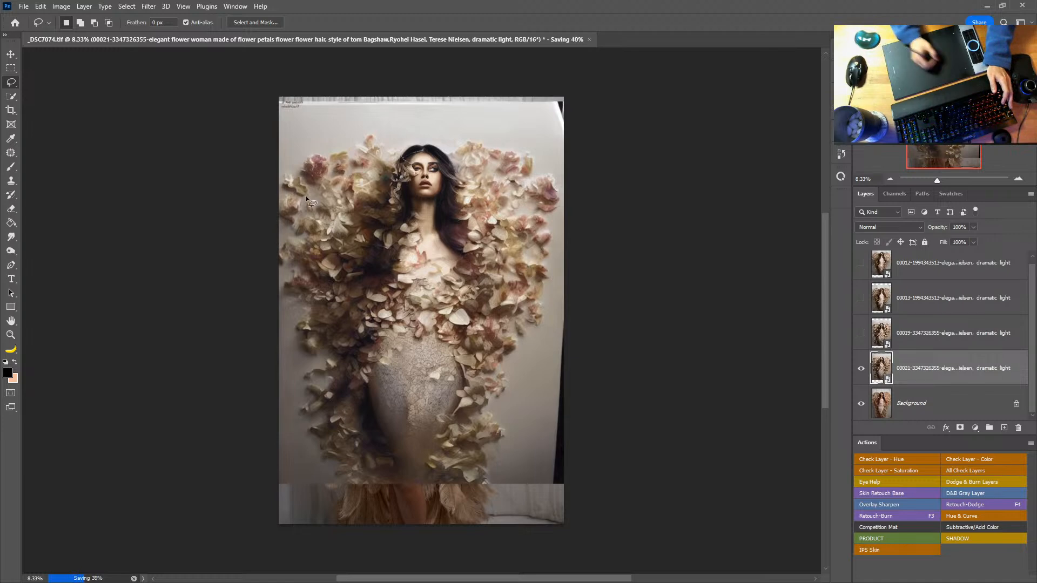
pyautogui.click(127, 6)
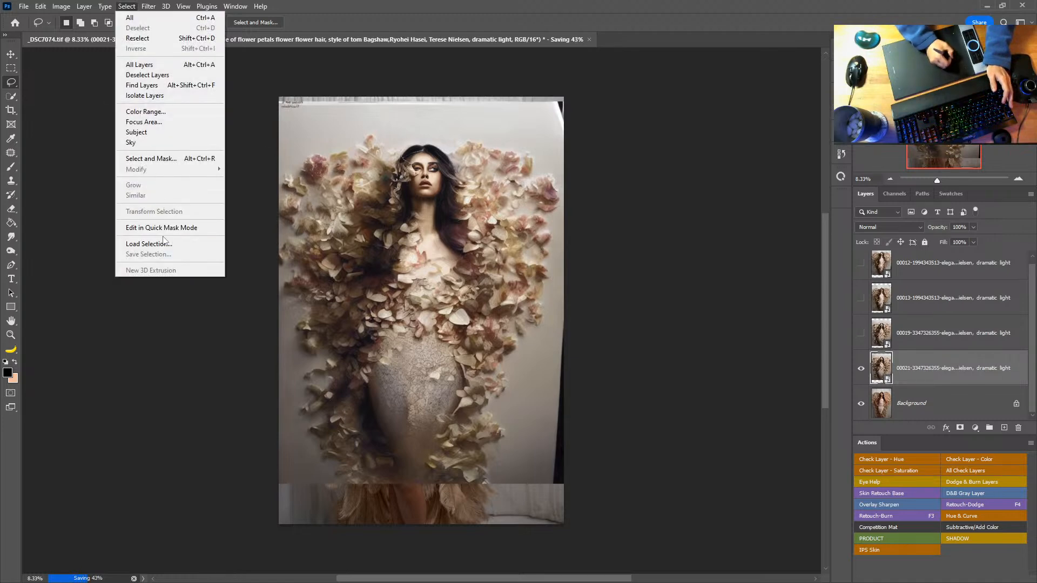
pyautogui.click(149, 243)
pyautogui.click(498, 163)
pyautogui.click(498, 170)
pyautogui.click(557, 178)
pyautogui.click(521, 208)
pyautogui.click(602, 173)
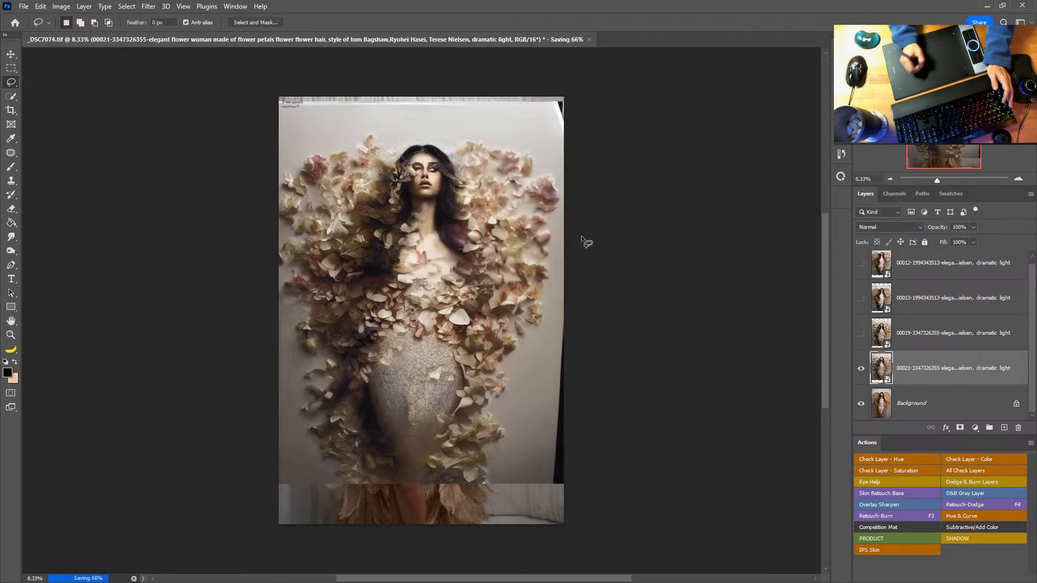
# Load the saved model selection from channel 1 while keeping the 00021 layer active
pyautogui.click(893, 193)
pyautogui.keyDown('ctrl'); pyautogui.click(872, 294); pyautogui.keyUp('ctrl')
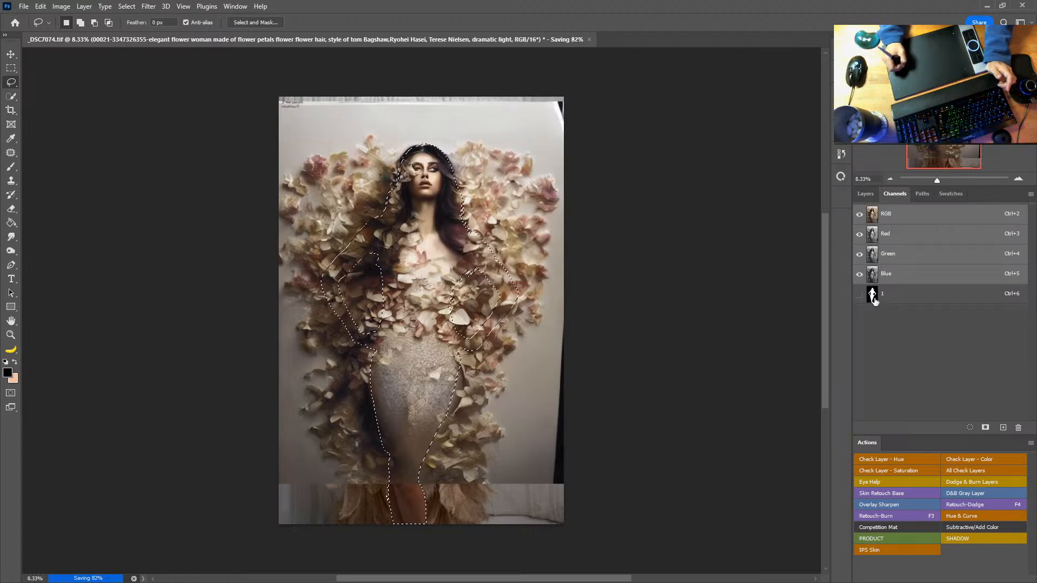
pyautogui.click(866, 195)
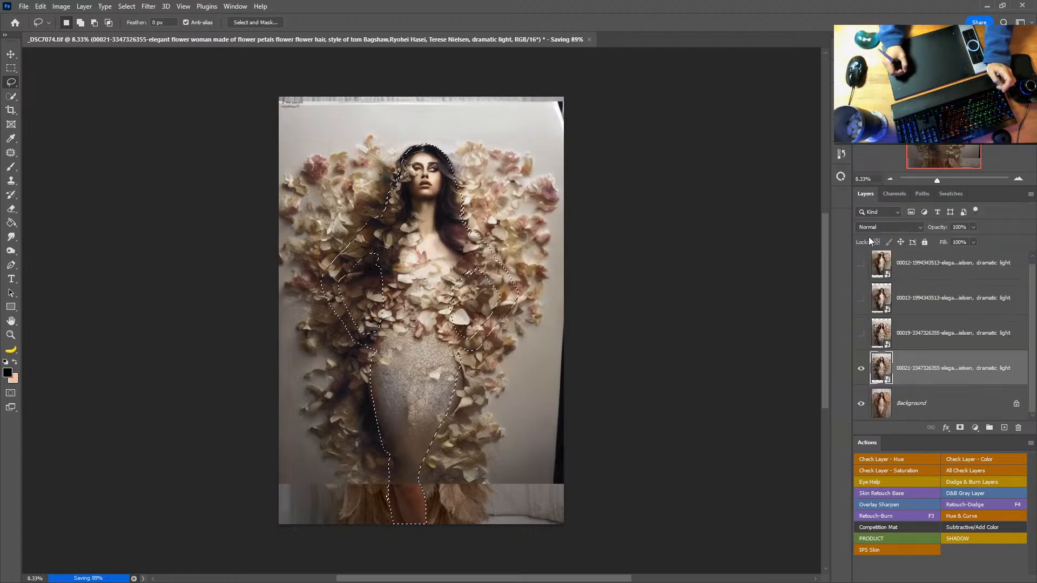
# Try a layer mask from the model selection on the 00021 layer, invert it, and undo the inversion and the mask
pyautogui.click(959, 427)
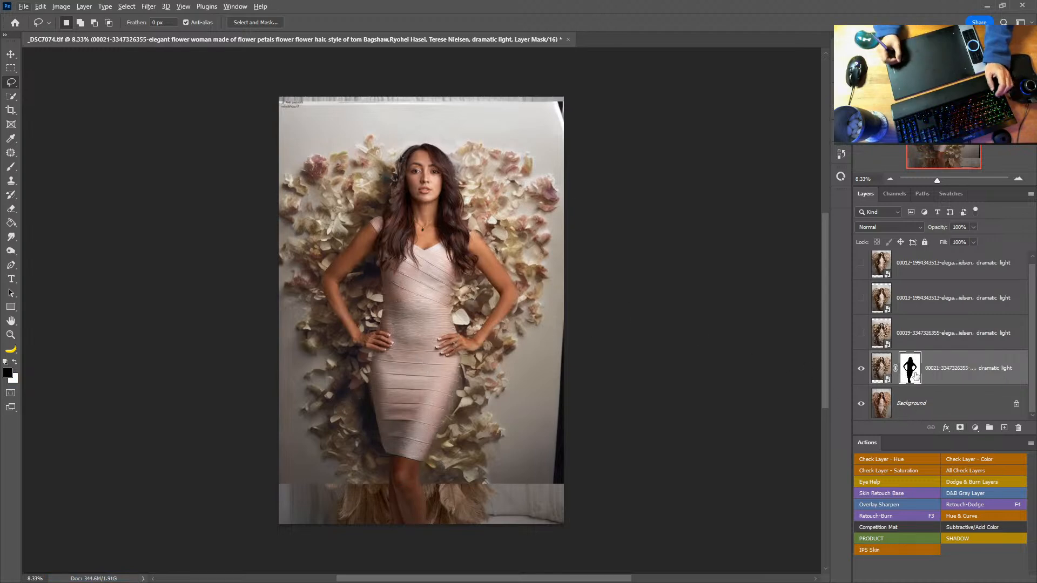
pyautogui.hotkey('ctrl', 'i')
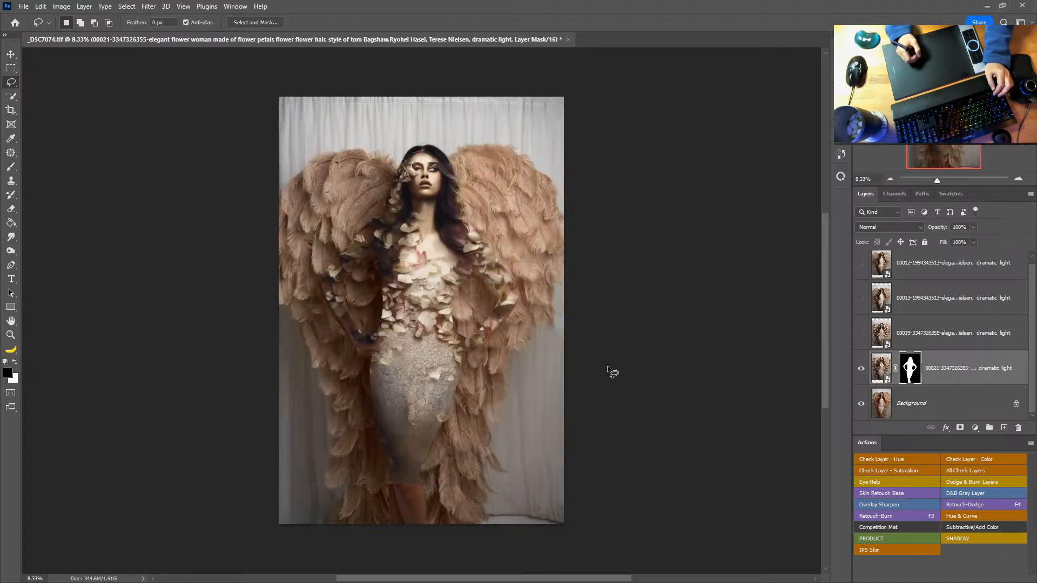
pyautogui.hotkey('ctrl', 'z')
pyautogui.hotkey('ctrl', 'z')
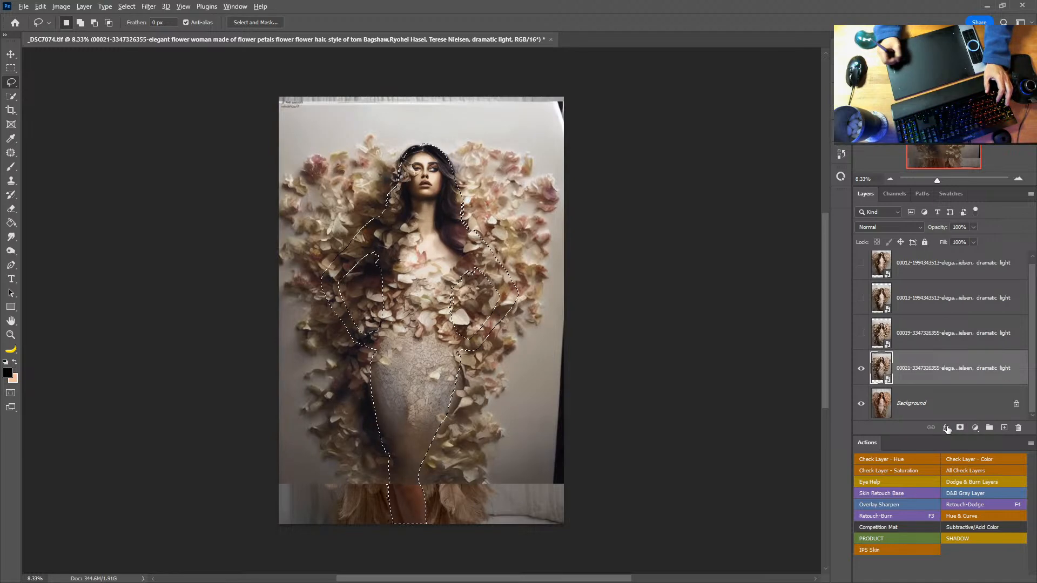
# Add a layer mask to the 00021 layer that hides the selected model area, and inspect the mask edge around the face and hair
pyautogui.keyDown('alt'); pyautogui.click(960, 428); pyautogui.keyUp('alt')
pyautogui.press('z')
pyautogui.moveTo(422, 182); pyautogui.dragTo(487, 277)
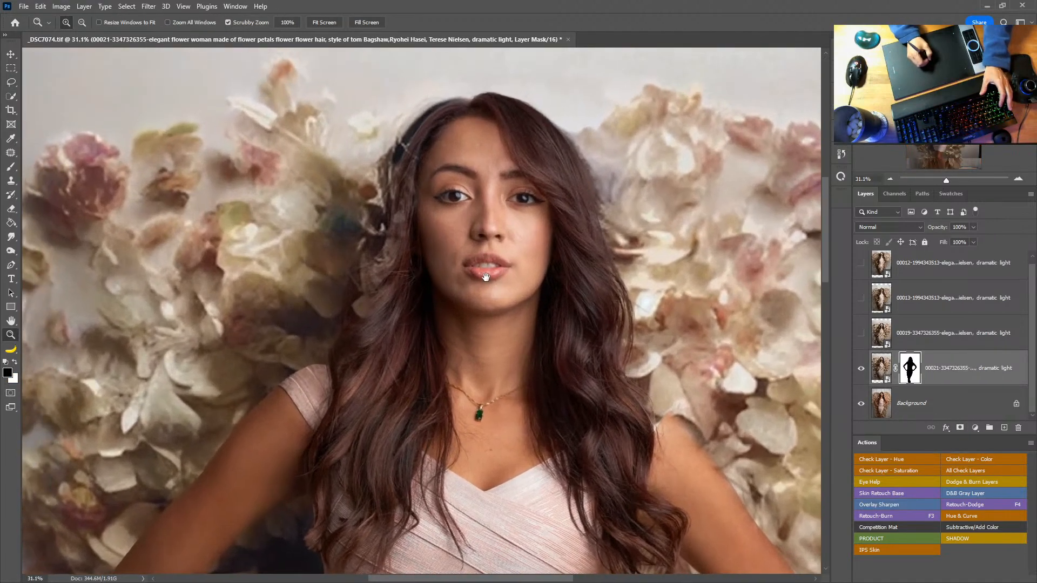
# Examine how the masked 00021 flower layer meets the model along the arms, dress and legs
pyautogui.click(878, 366)
pyautogui.moveTo(598, 375); pyautogui.dragTo(585, 220)
pyautogui.moveTo(486, 398); pyautogui.dragTo(540, 263)
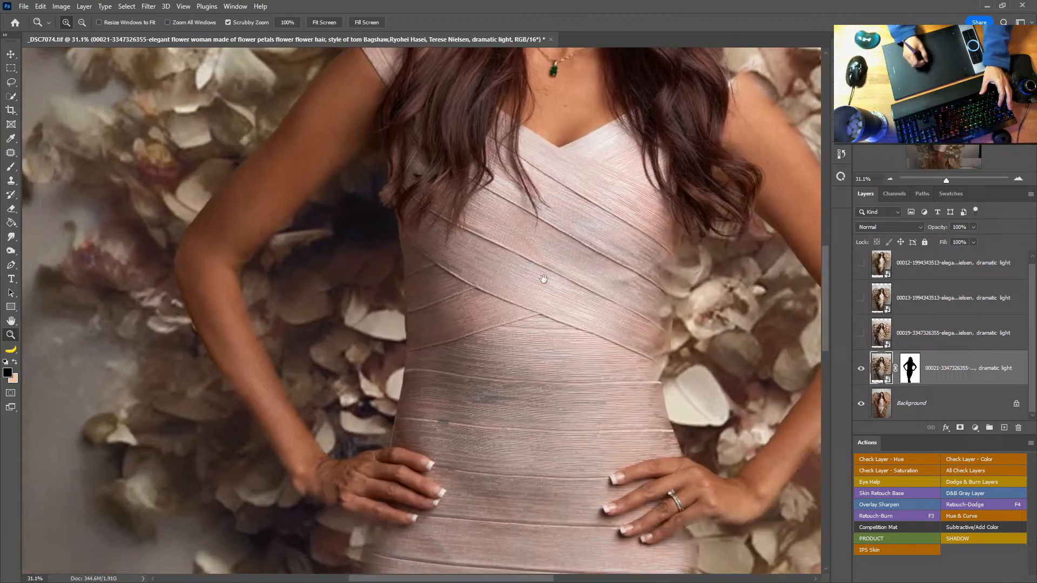
pyautogui.moveTo(528, 369); pyautogui.dragTo(523, 313)
pyautogui.moveTo(529, 372); pyautogui.dragTo(518, 261)
pyautogui.moveTo(559, 338); pyautogui.dragTo(536, 322)
pyautogui.scroll(10, 551, 331)
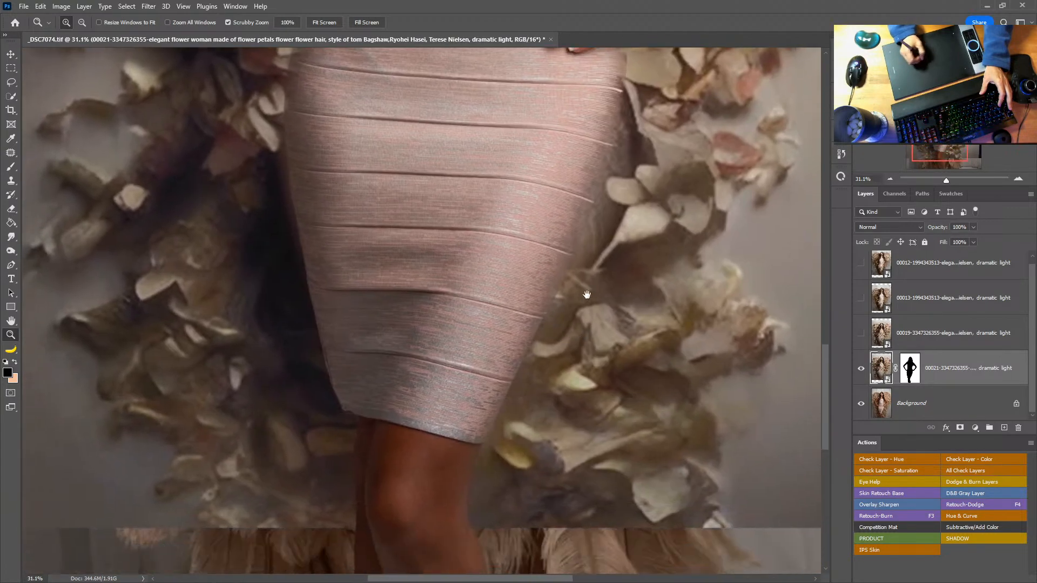
pyautogui.scroll(5, 524, 308)
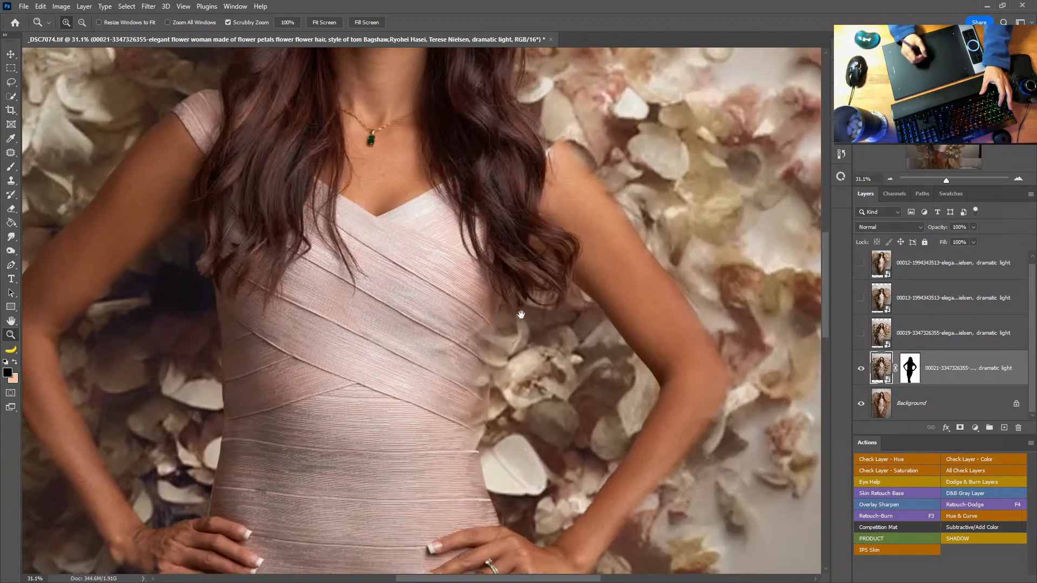
# Activate the 00021 layer's mask and set up a soft 162 px Brush for painting on it
pyautogui.press('b')
pyautogui.rightClick(477, 333)
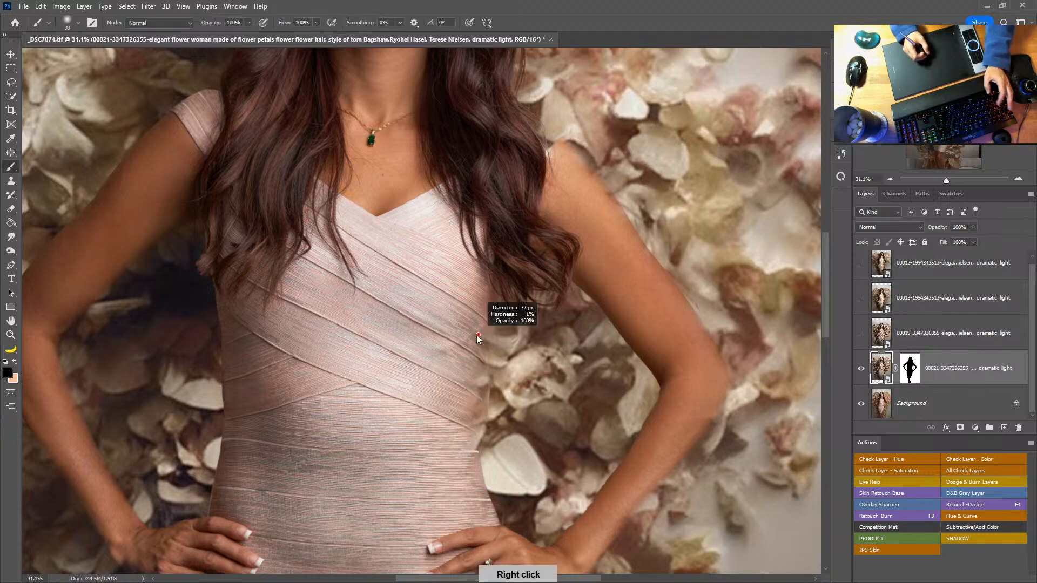
pyautogui.click(910, 373)
pyautogui.rightClick(530, 309)
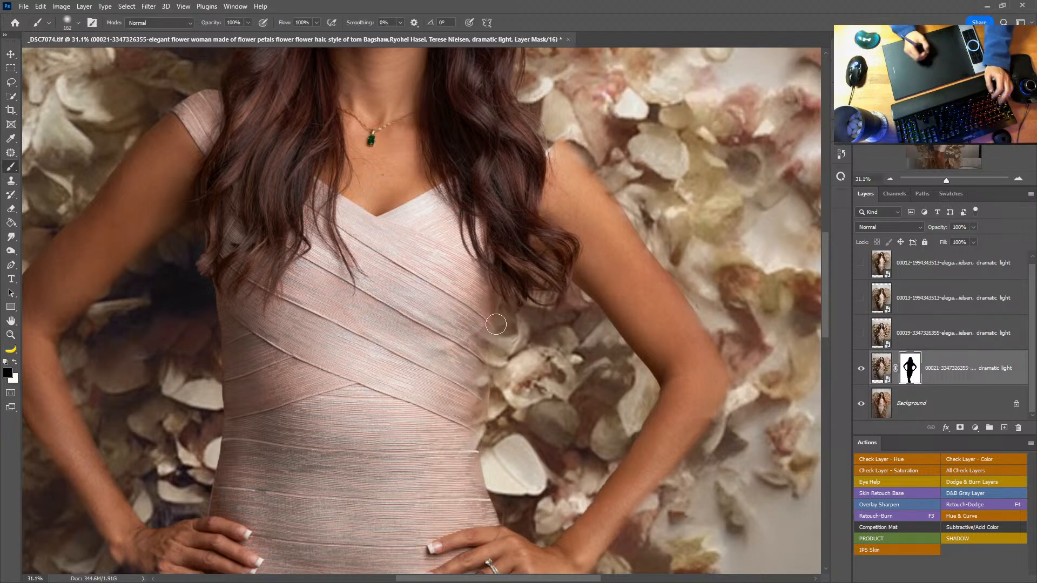
pyautogui.moveTo(482, 379); pyautogui.dragTo(559, 424)
pyautogui.hotkey('ctrl', 'z')
pyautogui.press('x')
pyautogui.moveTo(497, 345)
pyautogui.mouseDown()
pyautogui.moveTo(475, 350)
pyautogui.moveTo(462, 388)
pyautogui.moveTo(497, 418)
pyautogui.mouseUp()
pyautogui.hotkey('ctrl', 'z')
pyautogui.hotkey('ctrl', 'z')
pyautogui.press('x')
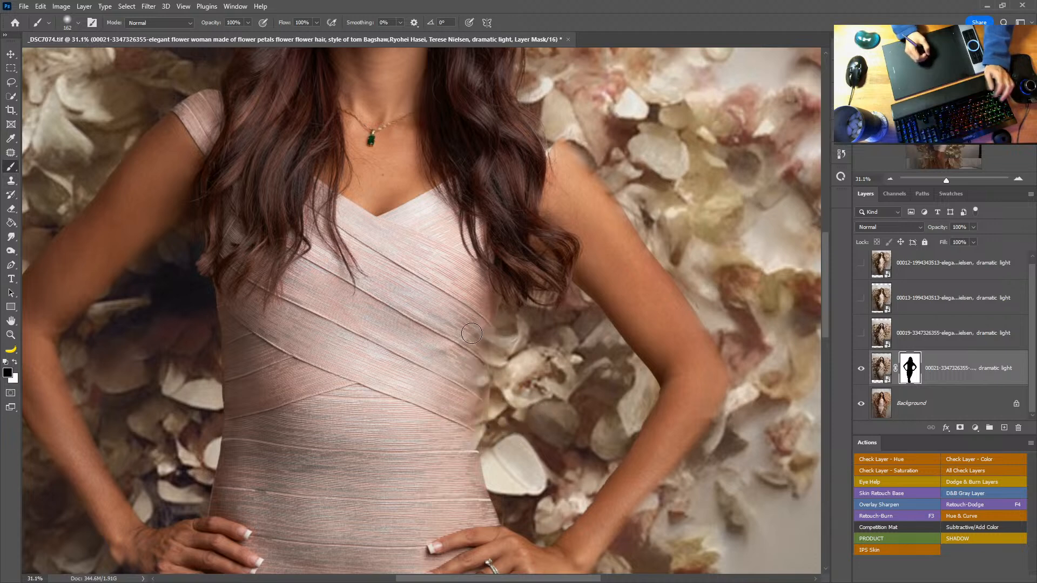
# Paint on the 00021 layer's mask along the dress's side from beneath the hair to the waist to clean up its edge
pyautogui.press('x')
pyautogui.moveTo(488, 330)
pyautogui.mouseDown()
pyautogui.moveTo(489, 356)
pyautogui.moveTo(465, 339)
pyautogui.moveTo(477, 318)
pyautogui.moveTo(477, 372)
pyautogui.mouseUp()
pyautogui.press('x')
pyautogui.press('x')
pyautogui.press('x')
pyautogui.press('x')
pyautogui.press('x')
pyautogui.moveTo(487, 324)
pyautogui.mouseDown()
pyautogui.moveTo(471, 354)
pyautogui.moveTo(471, 454)
pyautogui.mouseUp()
# Refine the same waist edge on the mask with smaller brushes, starting at 110 px, and paint white to restore the flowers beside the dress
pyautogui.keyDown('alt'); pyautogui.rightClick(500, 378); pyautogui.keyUp('alt')
pyautogui.moveTo(490, 394); pyautogui.dragTo(487, 453)
pyautogui.press('x')
pyautogui.moveTo(495, 394); pyautogui.dragTo(488, 453)
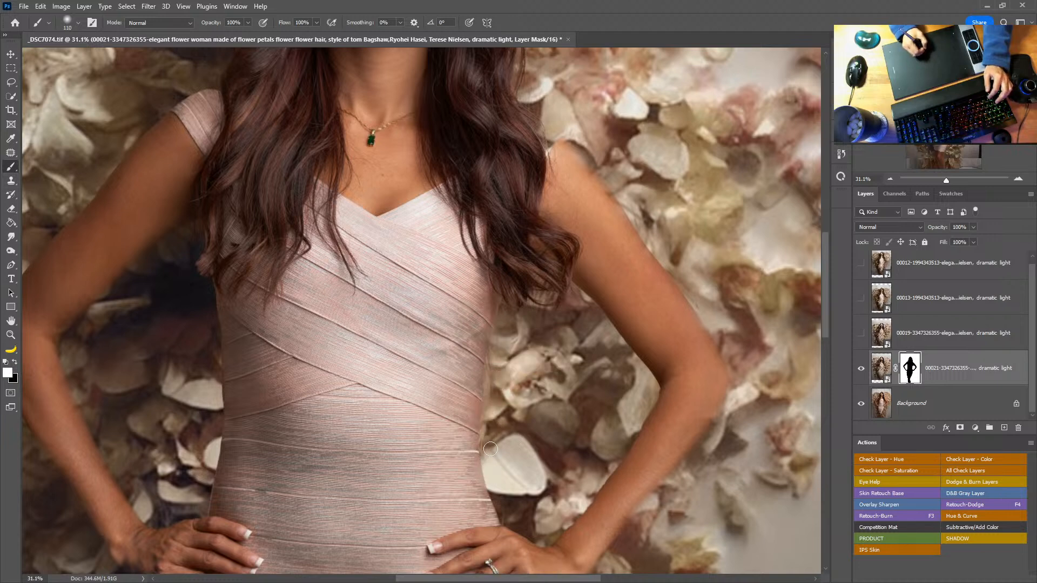
pyautogui.keyDown('alt'); pyautogui.rightClick(502, 398); pyautogui.keyUp('alt')
pyautogui.moveTo(504, 344); pyautogui.dragTo(492, 394)
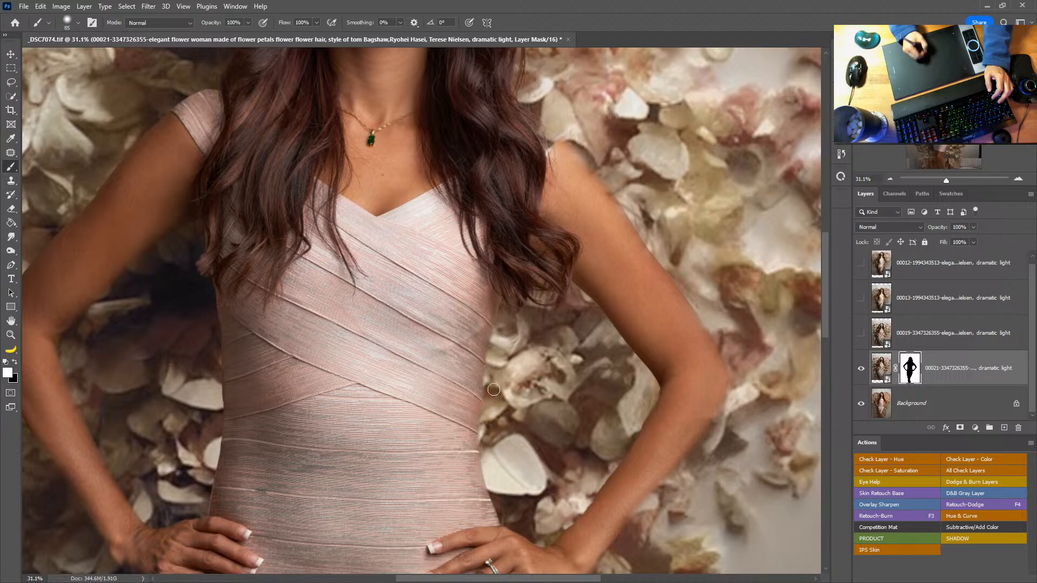
pyautogui.moveTo(492, 396); pyautogui.dragTo(500, 502)
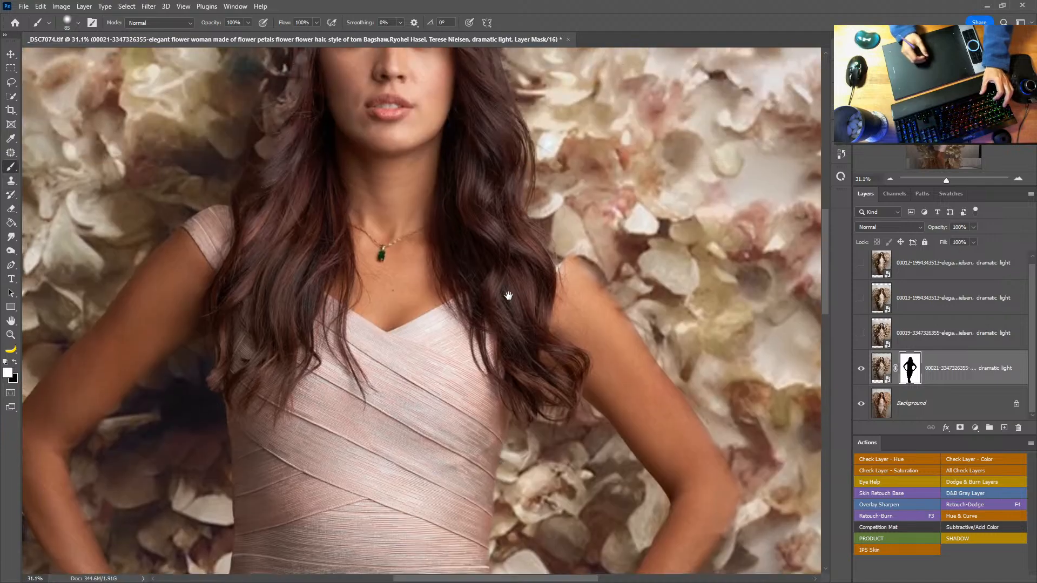
# Paint black on the mask along the outer edge of the arm with the ringed hand, from upper arm to wrist and hand
pyautogui.moveTo(522, 294); pyautogui.dragTo(505, 375)
pyautogui.press('x')
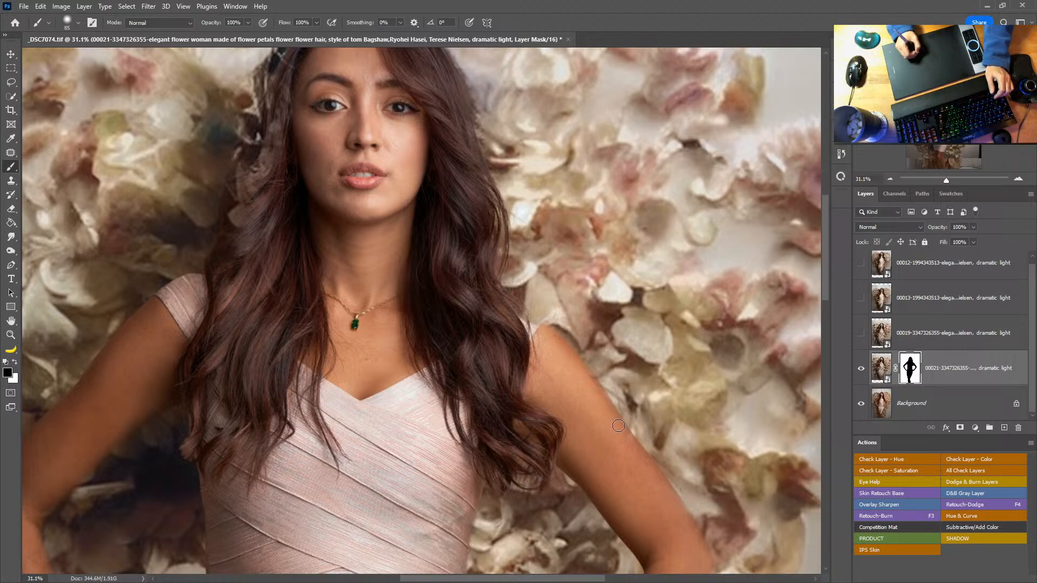
pyautogui.moveTo(651, 489); pyautogui.dragTo(605, 324)
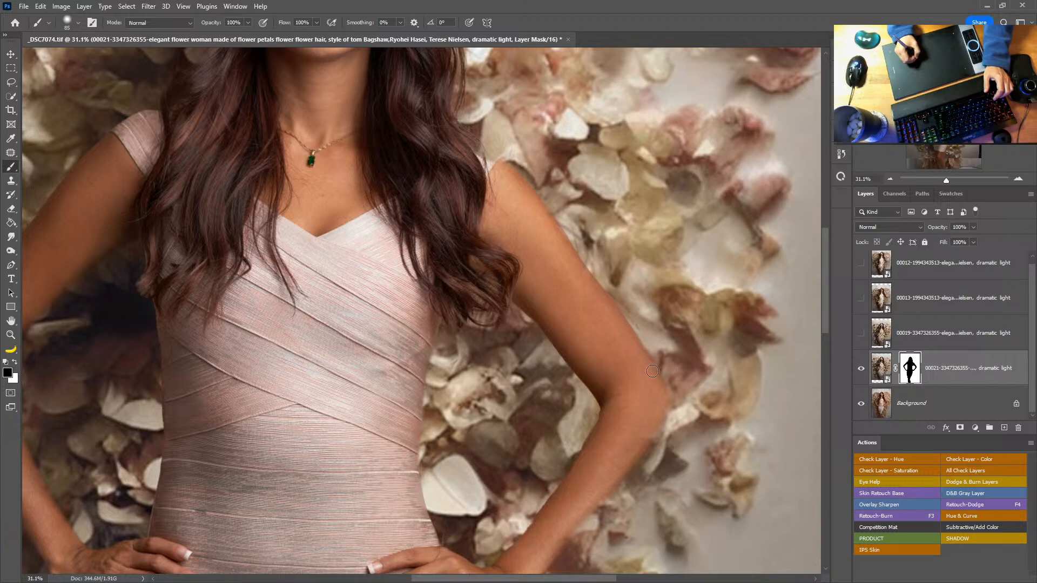
pyautogui.moveTo(649, 434); pyautogui.dragTo(657, 291)
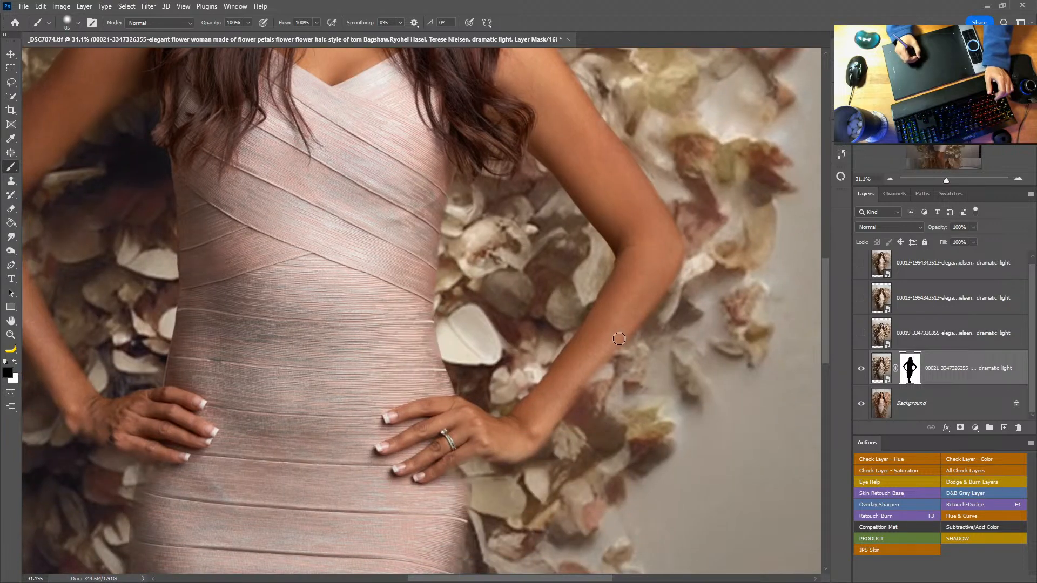
pyautogui.moveTo(579, 384); pyautogui.dragTo(543, 439)
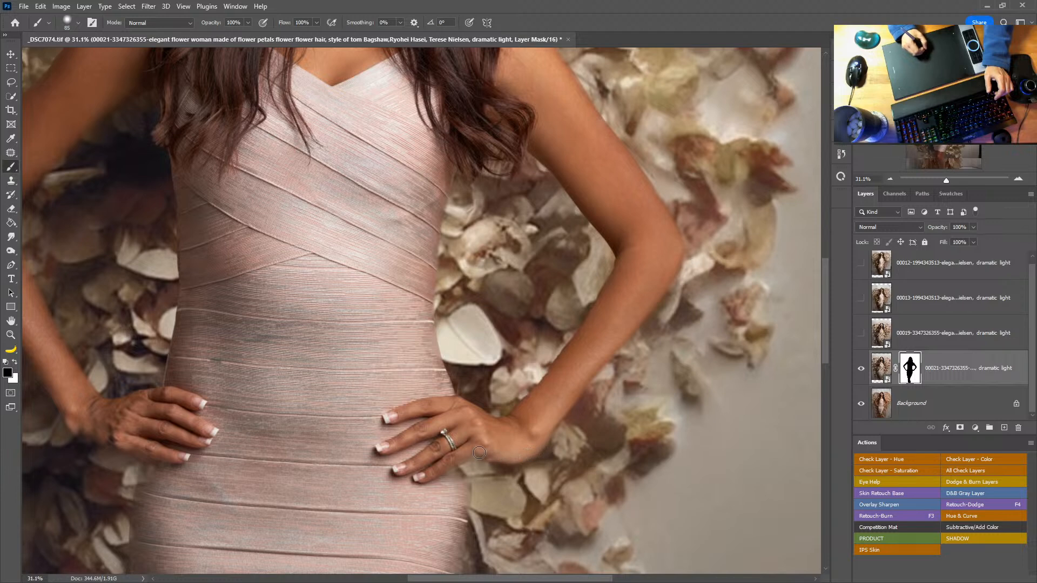
pyautogui.moveTo(485, 459); pyautogui.dragTo(460, 460)
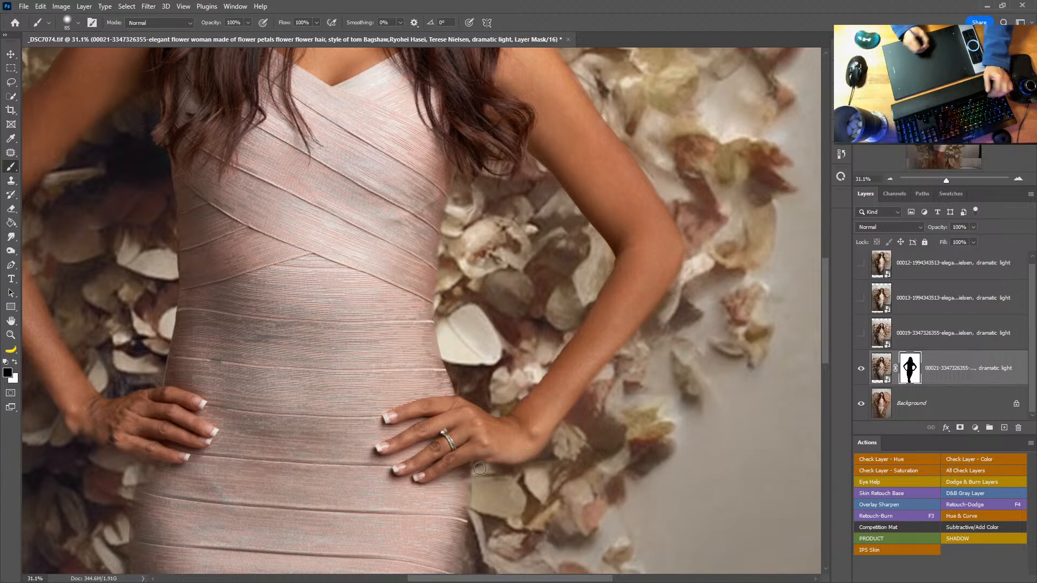
# Refine the mask beneath the ringed hand and wrist, alternating black and white and using a 142 px brush for the surrounding flowers
pyautogui.press('x')
pyautogui.press('x')
pyautogui.moveTo(488, 489)
pyautogui.mouseDown()
pyautogui.moveTo(478, 486)
pyautogui.moveTo(539, 460)
pyautogui.moveTo(515, 496)
pyautogui.moveTo(533, 486)
pyautogui.moveTo(536, 470)
pyautogui.mouseUp()
pyautogui.press('x')
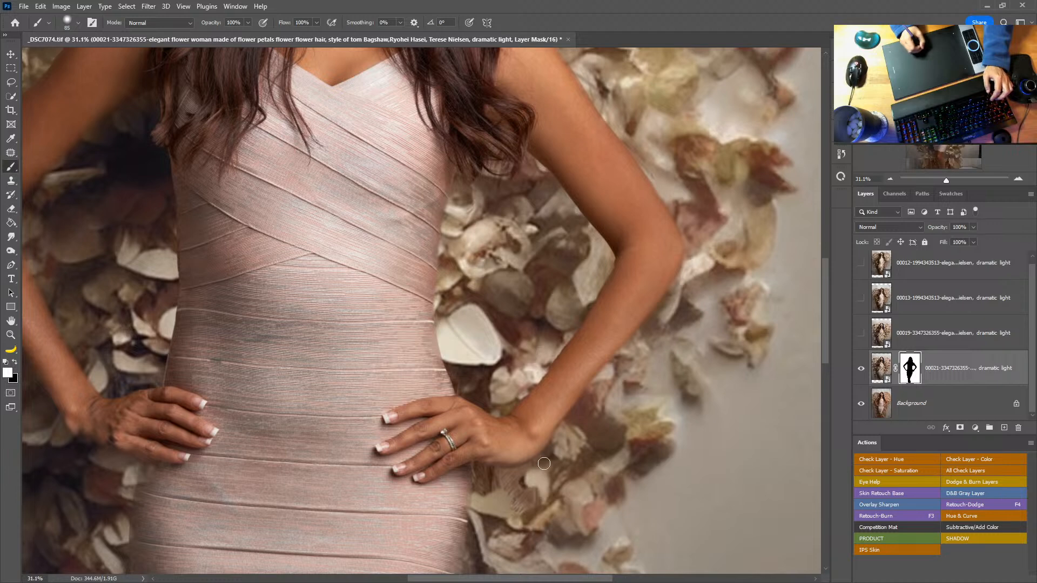
pyautogui.keyDown('alt'); pyautogui.rightClick(545, 468); pyautogui.keyUp('alt')
pyautogui.press('x')
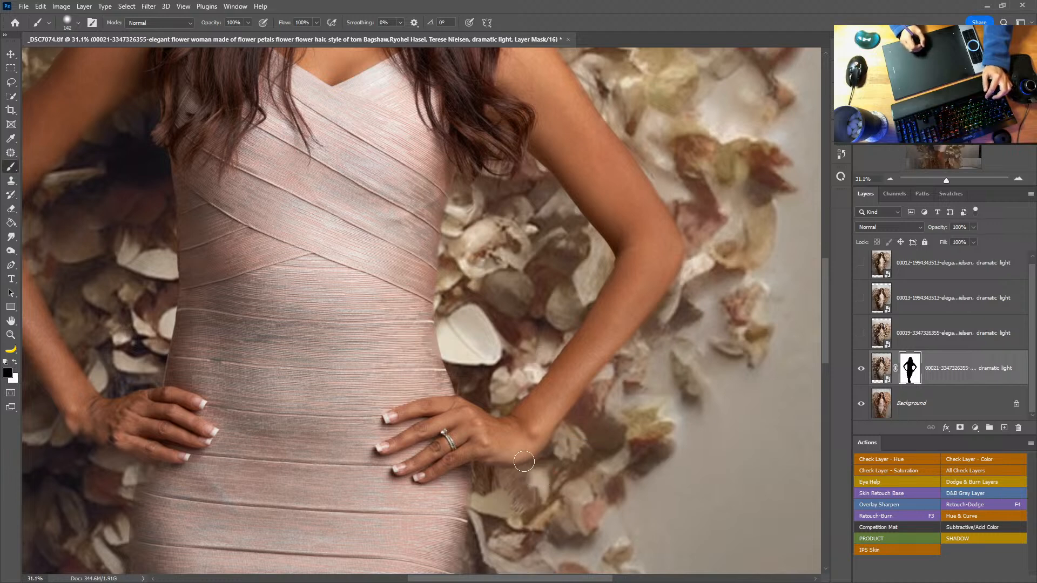
pyautogui.press('x')
pyautogui.moveTo(526, 475)
pyautogui.mouseDown()
pyautogui.moveTo(523, 502)
pyautogui.moveTo(493, 490)
pyautogui.moveTo(485, 499)
pyautogui.moveTo(484, 477)
pyautogui.moveTo(480, 520)
pyautogui.moveTo(511, 493)
pyautogui.mouseUp()
pyautogui.keyDown('alt'); pyautogui.rightClick(508, 478); pyautogui.keyUp('alt')
pyautogui.press('x')
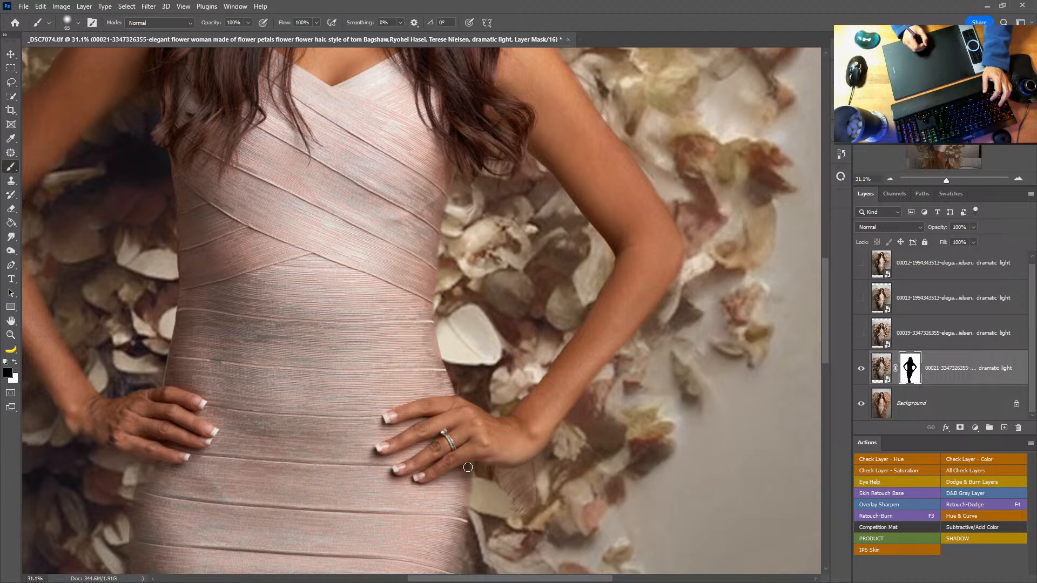
# Paint black on the mask with a 207 px brush to reveal the dress's hip edge below the ringed hand, switching to smaller white touch-ups
pyautogui.moveTo(465, 541); pyautogui.dragTo(477, 458)
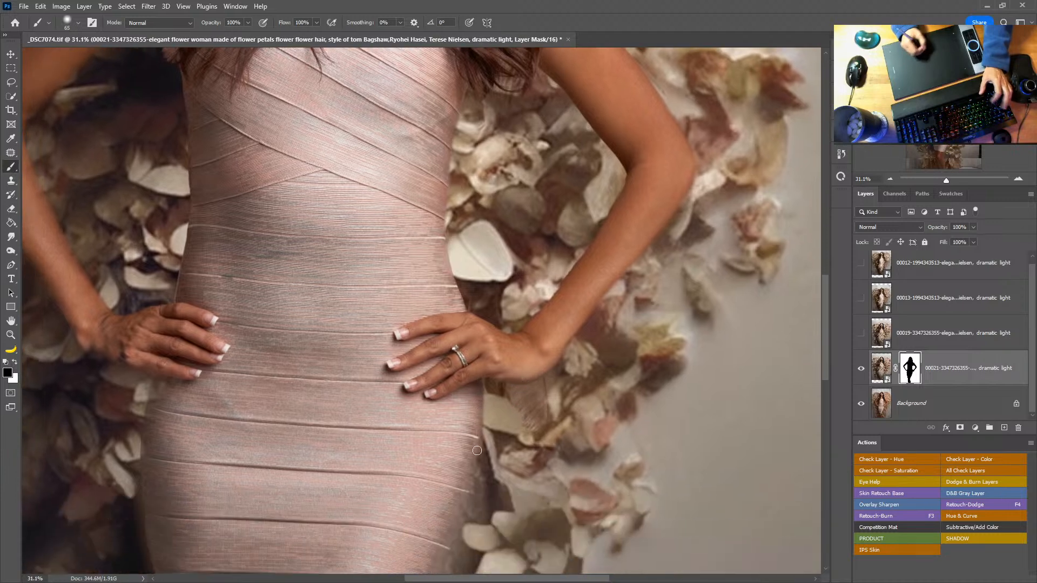
pyautogui.moveTo(470, 505); pyautogui.dragTo(476, 421)
pyautogui.keyDown('alt'); pyautogui.rightClick(476, 421); pyautogui.keyUp('alt')
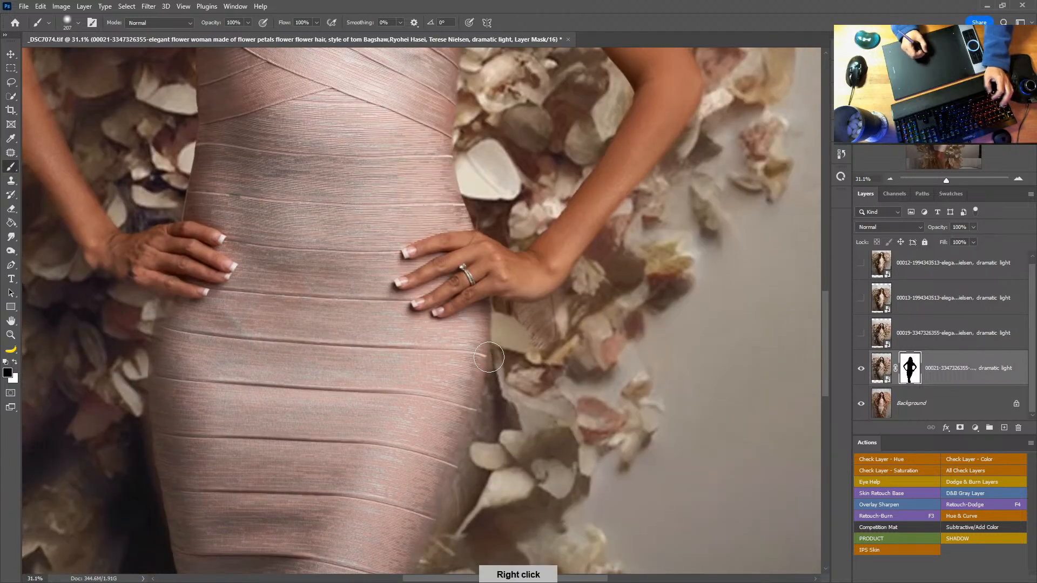
pyautogui.keyDown('alt'); pyautogui.rightClick(493, 382); pyautogui.keyUp('alt')
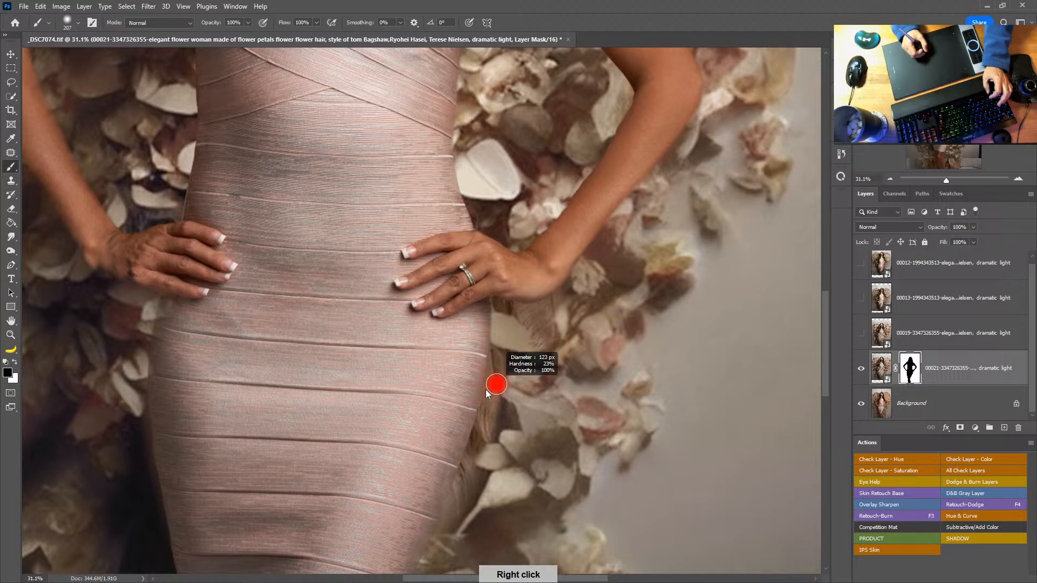
pyautogui.press('x')
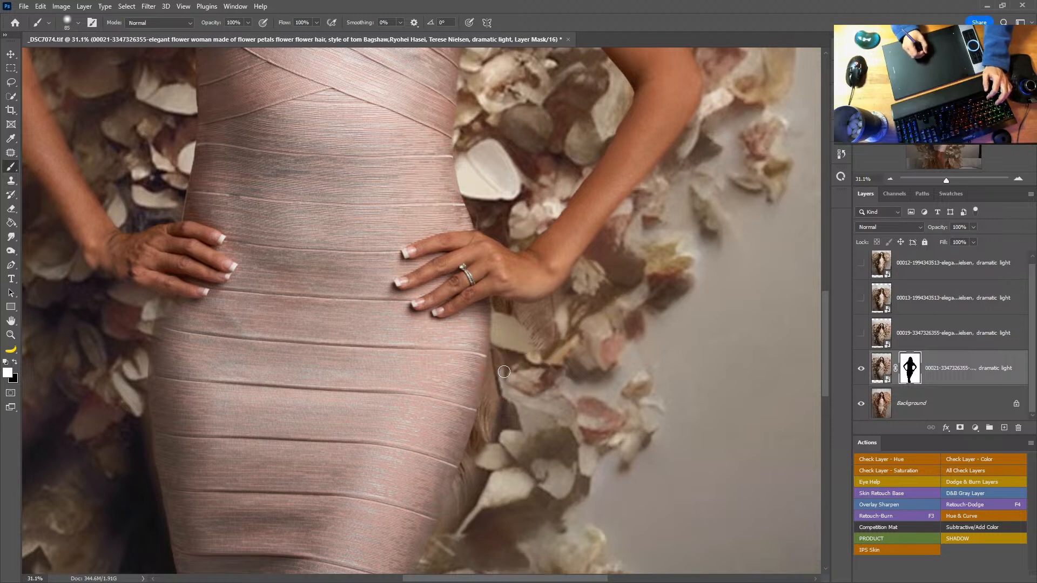
pyautogui.moveTo(521, 421); pyautogui.dragTo(532, 339)
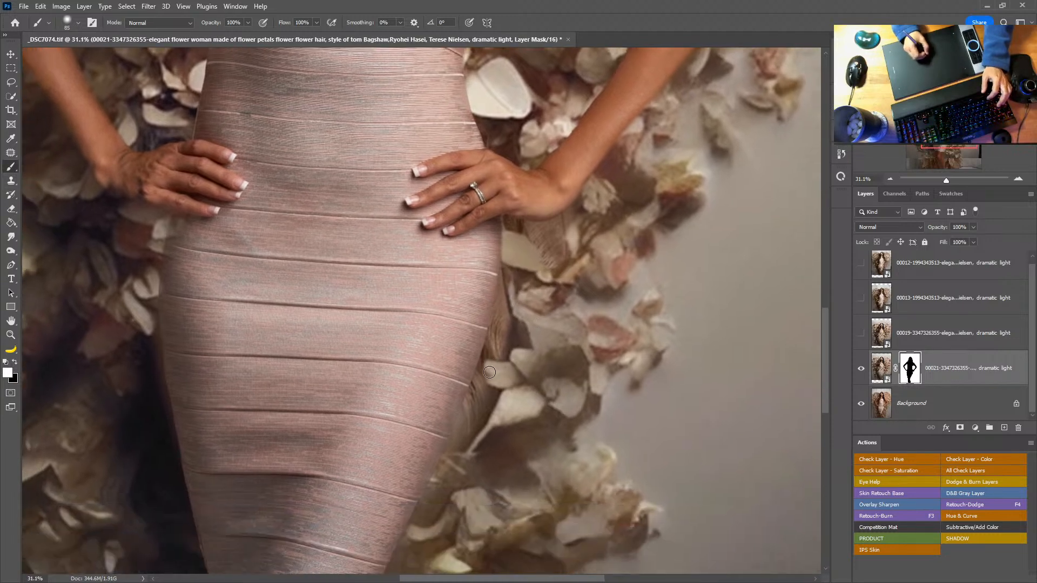
# Clean the mask along the skirt's tapering lower edge on the same side, using a large 335 px black brush and smaller white brushes
pyautogui.press('x')
pyautogui.moveTo(454, 475); pyautogui.dragTo(485, 385)
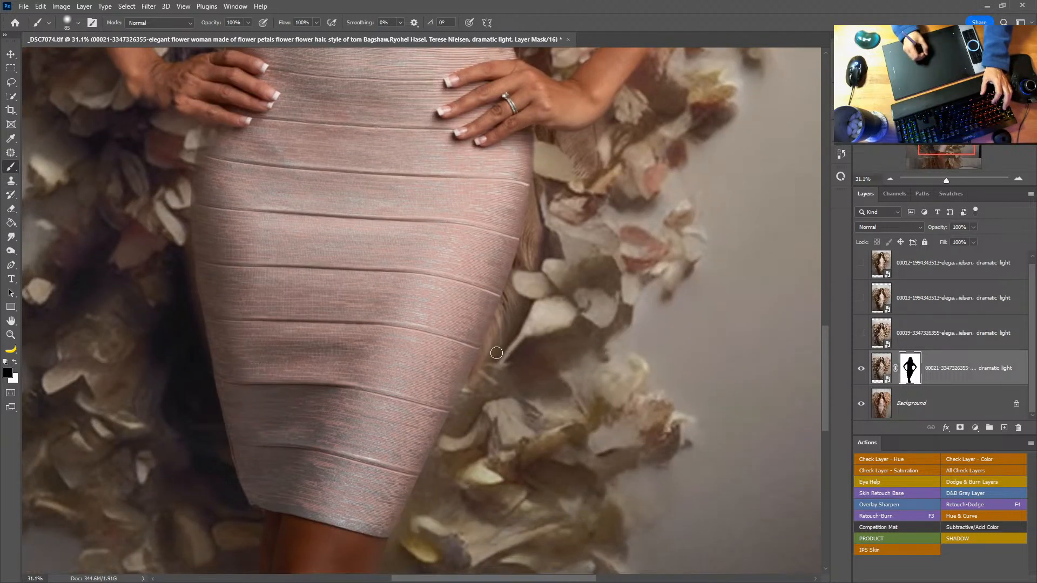
pyautogui.keyDown('alt'); pyautogui.rightClick(491, 358); pyautogui.keyUp('alt')
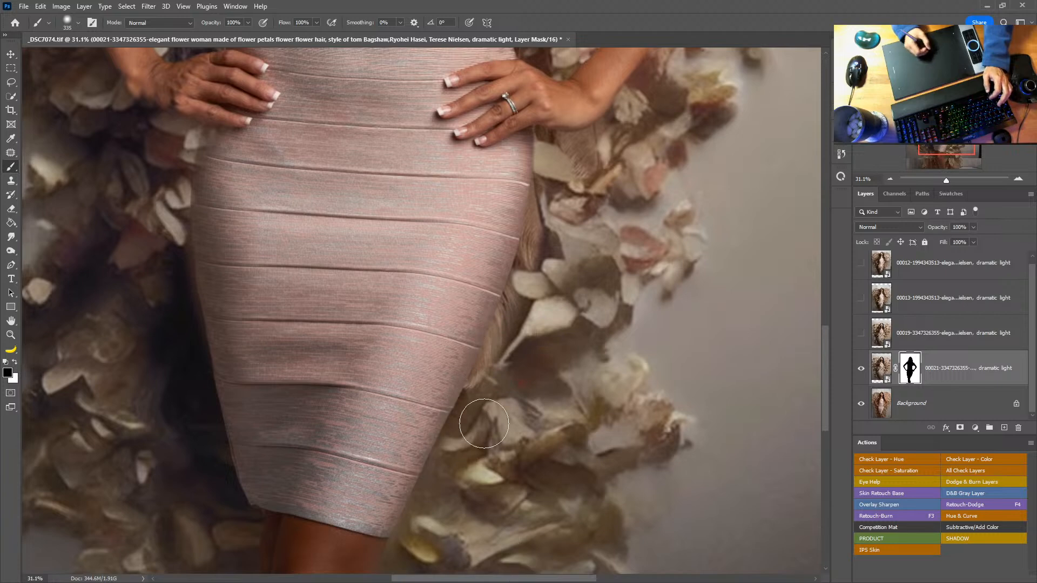
pyautogui.keyDown('alt'); pyautogui.rightClick(463, 422); pyautogui.keyUp('alt')
pyautogui.press('x')
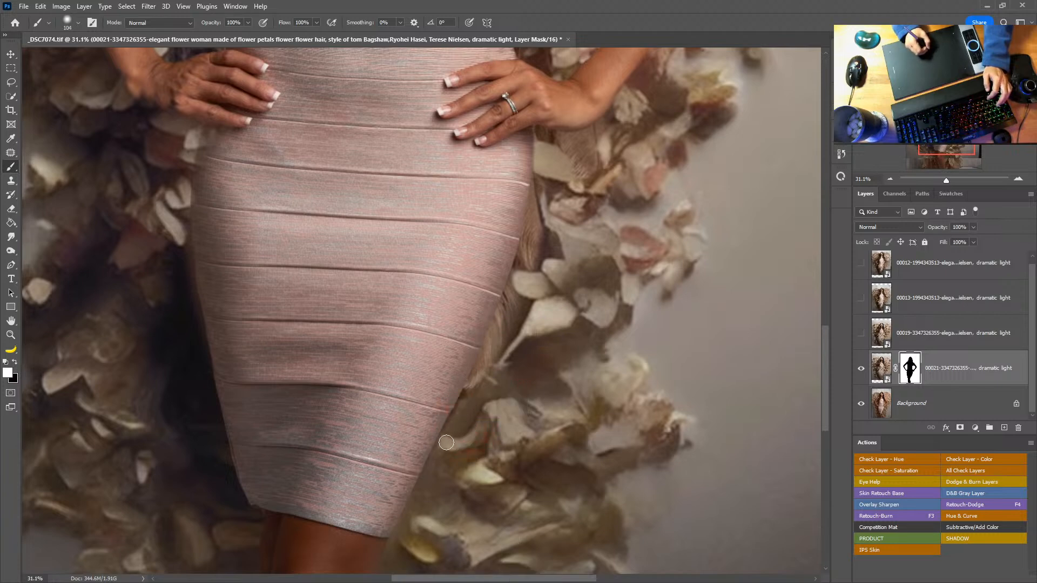
pyautogui.keyDown('alt'); pyautogui.rightClick(469, 424); pyautogui.keyUp('alt')
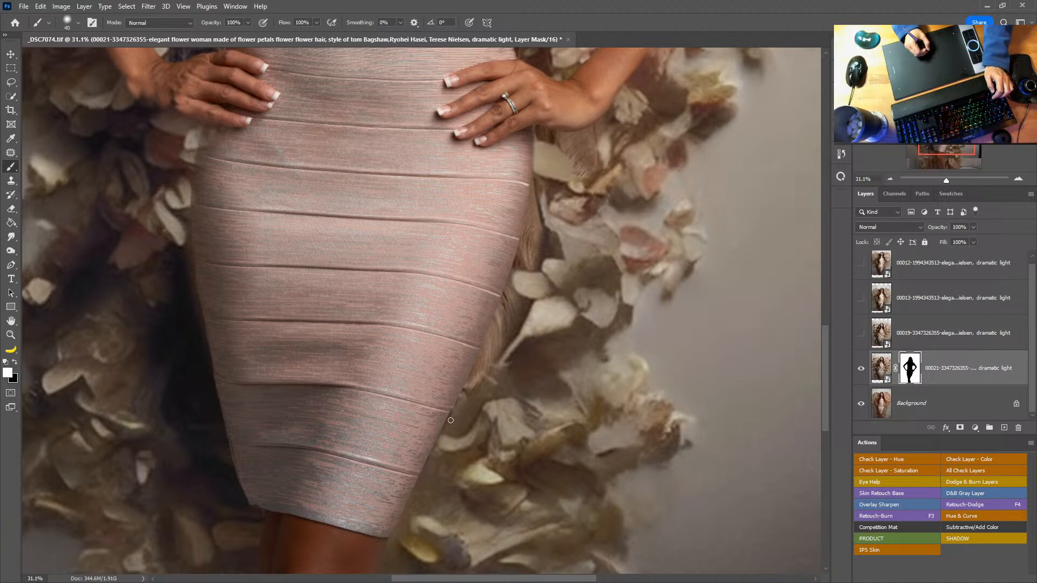
pyautogui.keyDown('alt'); pyautogui.rightClick(465, 409); pyautogui.keyUp('alt')
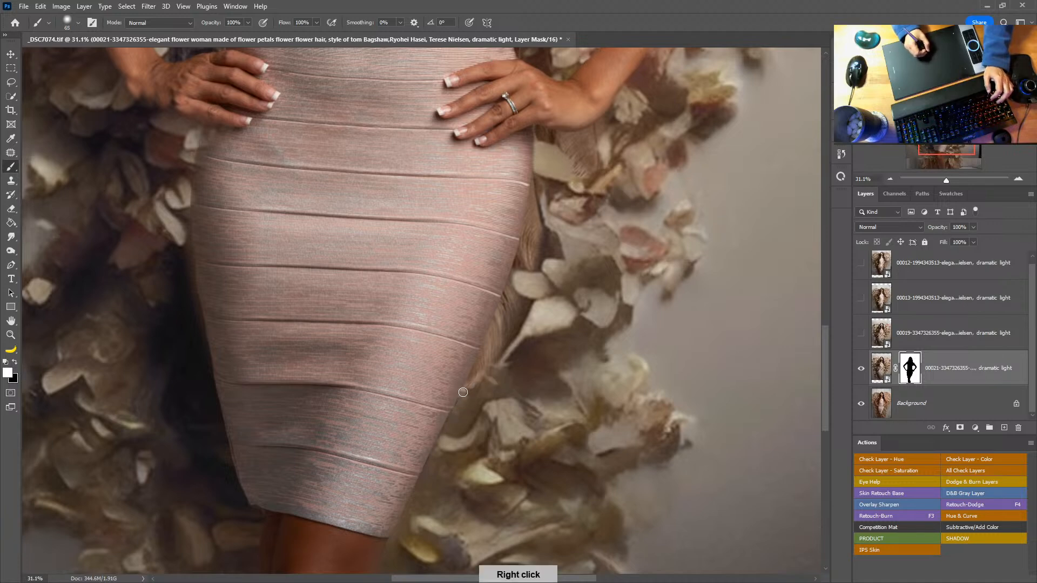
# Touch up the mask beside the dress's opposite hip with white, undoing the misplaced black stroke over the flowers
pyautogui.moveTo(528, 376); pyautogui.dragTo(594, 442)
pyautogui.press('x')
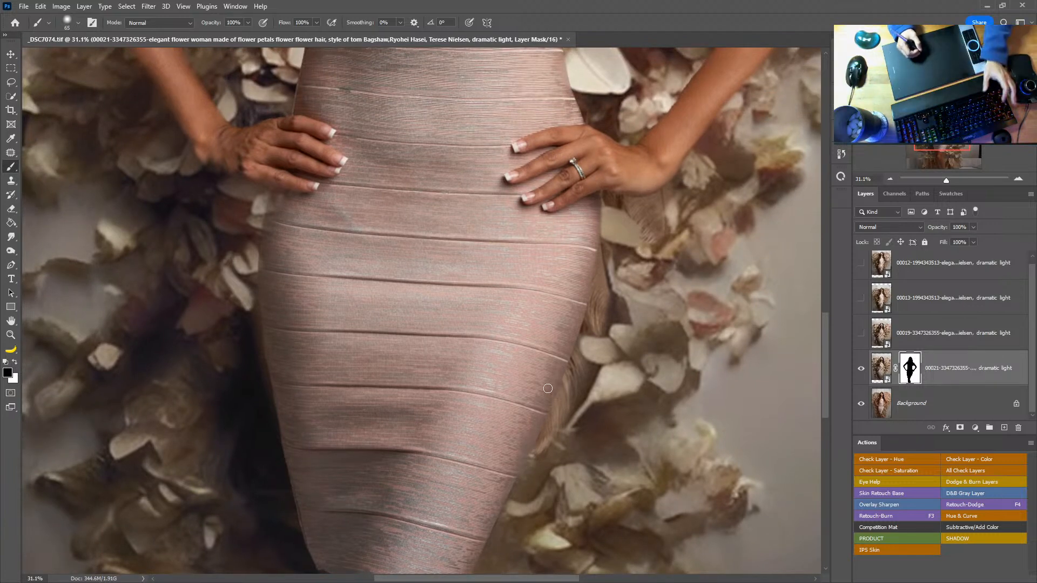
pyautogui.moveTo(490, 387); pyautogui.dragTo(578, 366)
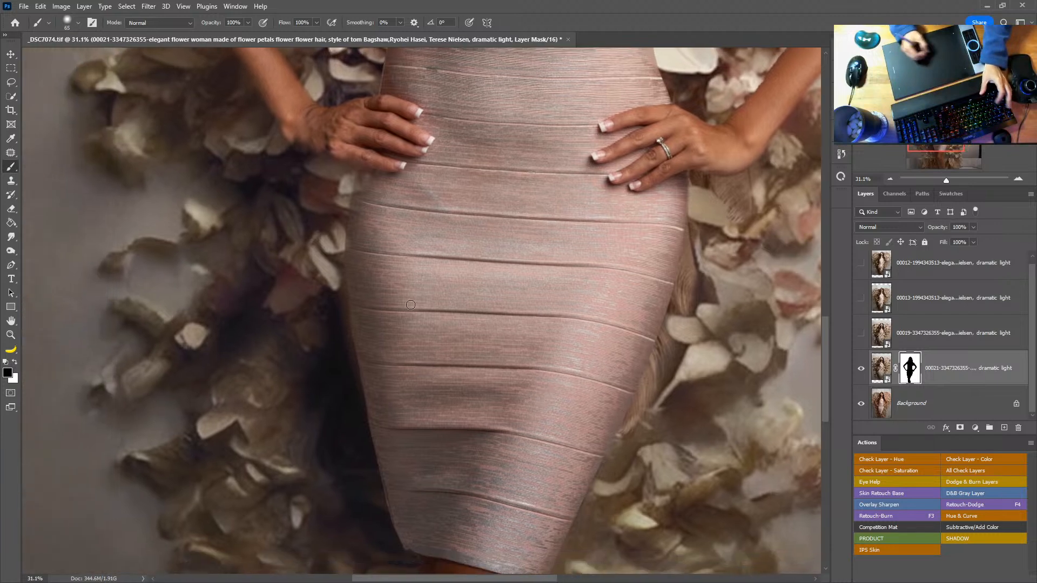
pyautogui.moveTo(343, 200); pyautogui.dragTo(344, 193)
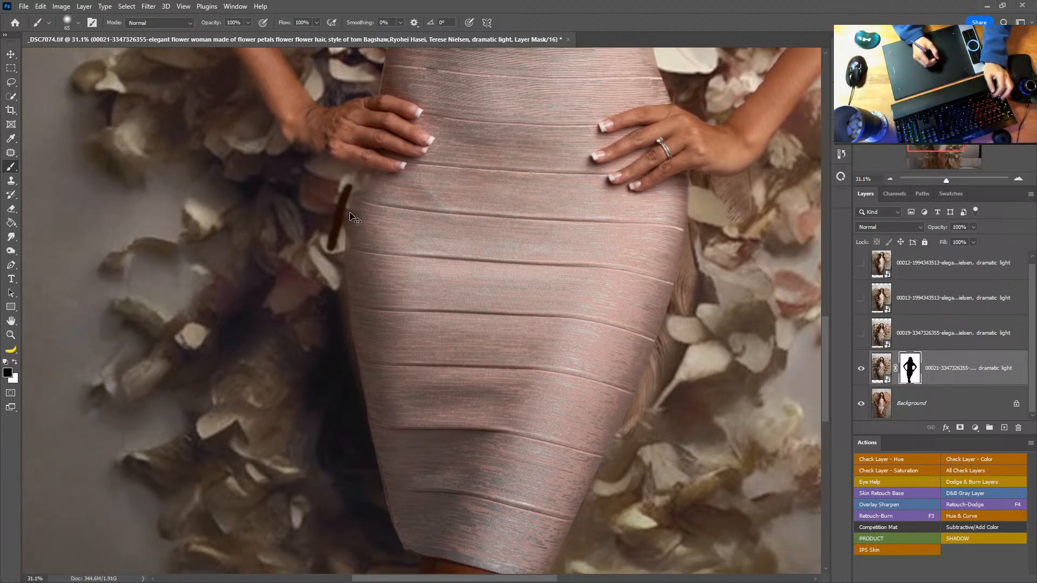
pyautogui.hotkey('ctrl', 'z')
pyautogui.press('x')
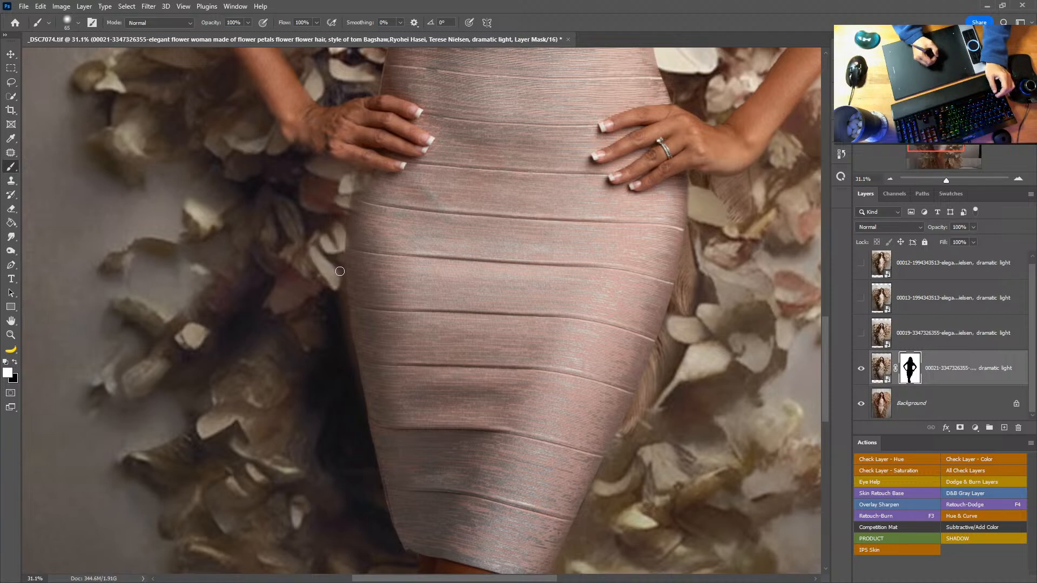
pyautogui.moveTo(434, 282)
pyautogui.mouseDown()
pyautogui.moveTo(469, 424)
pyautogui.moveTo(459, 394)
pyautogui.moveTo(462, 405)
pyautogui.mouseUp()
# Paint black on the mask along the opposite arm, from the wrist past the elbow to the upper arm, to restore its edges
pyautogui.press('x')
pyautogui.moveTo(329, 434)
pyautogui.mouseDown()
pyautogui.moveTo(318, 424)
pyautogui.moveTo(322, 440)
pyautogui.mouseUp()
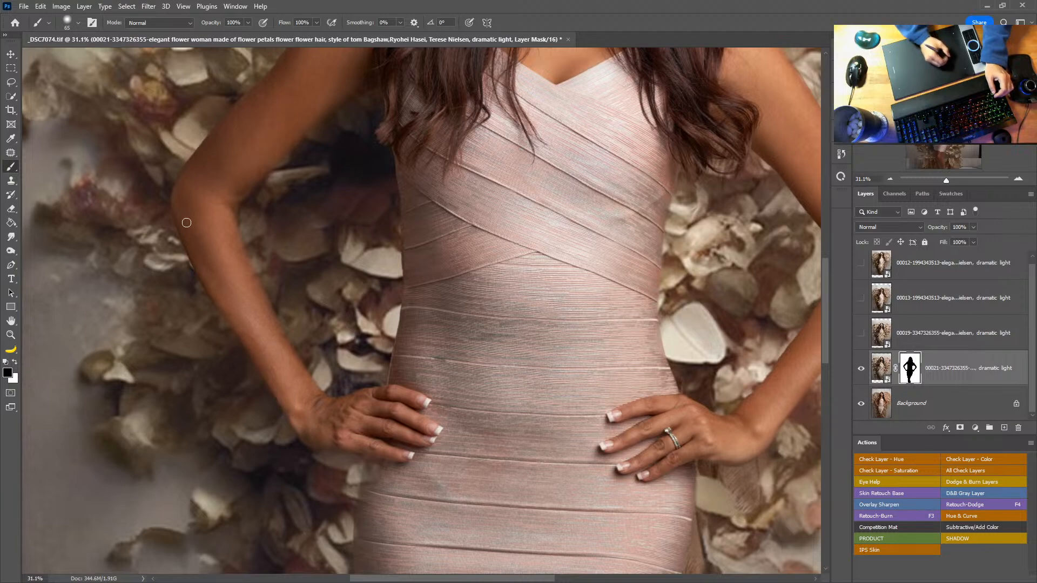
pyautogui.scroll(5, 259, 312)
pyautogui.rightClick(273, 277)
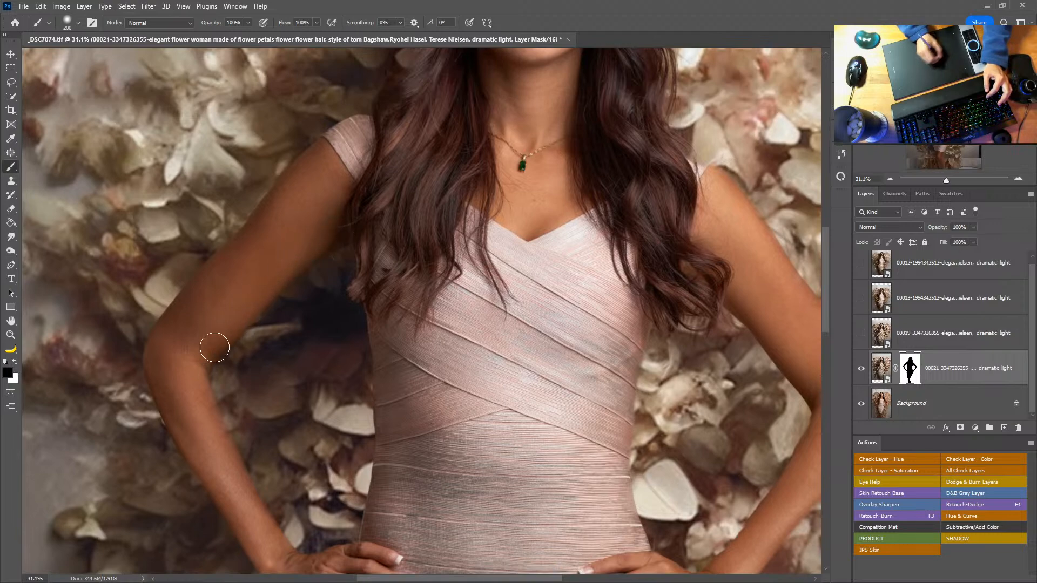
pyautogui.rightClick(325, 251)
pyautogui.moveTo(326, 246)
pyautogui.mouseDown()
pyautogui.moveTo(242, 324)
pyautogui.moveTo(207, 379)
pyautogui.mouseUp()
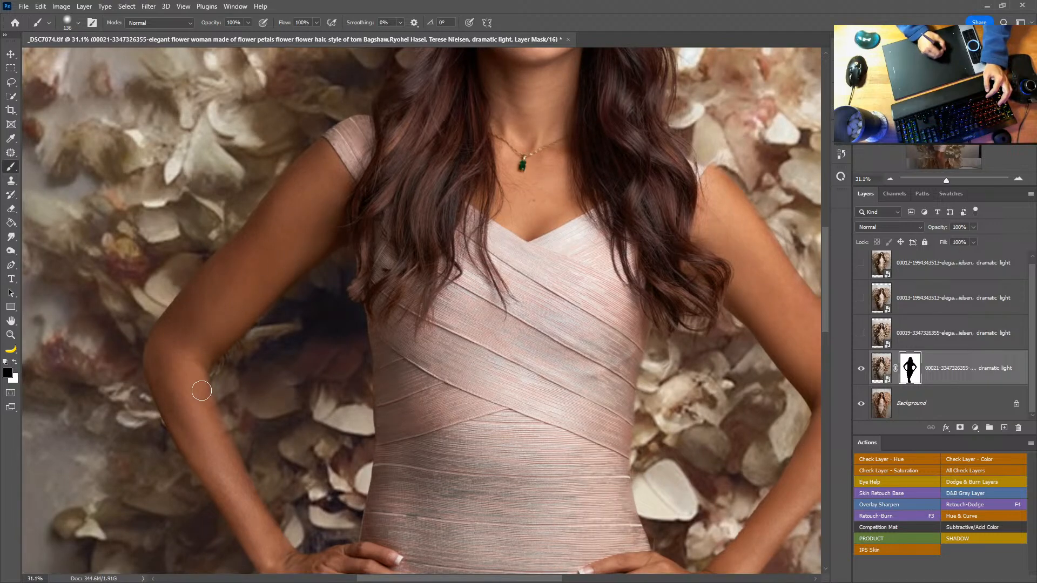
pyautogui.rightClick(245, 355)
pyautogui.moveTo(321, 281); pyautogui.dragTo(284, 406)
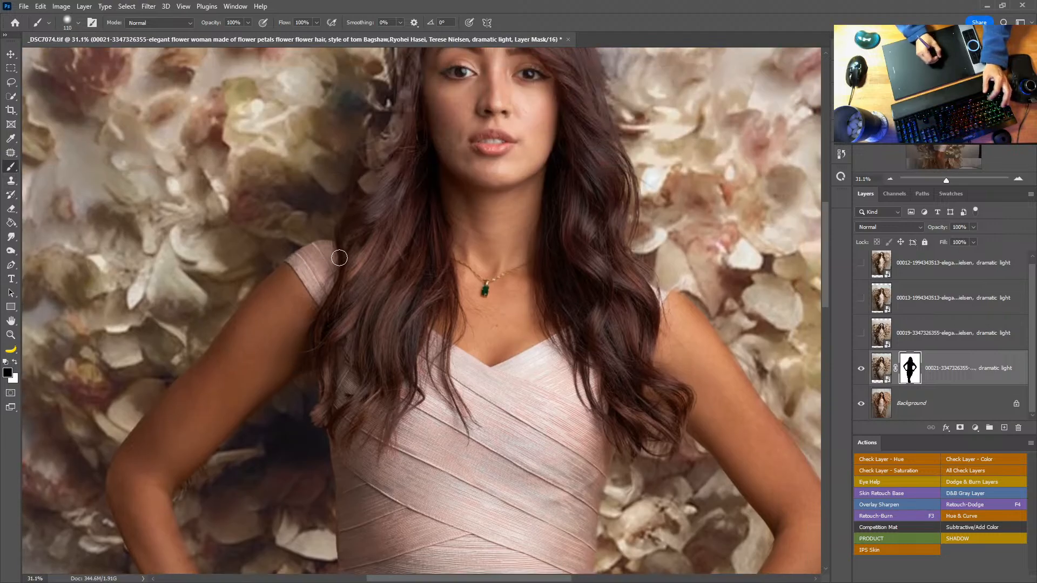
pyautogui.moveTo(437, 199); pyautogui.dragTo(360, 387)
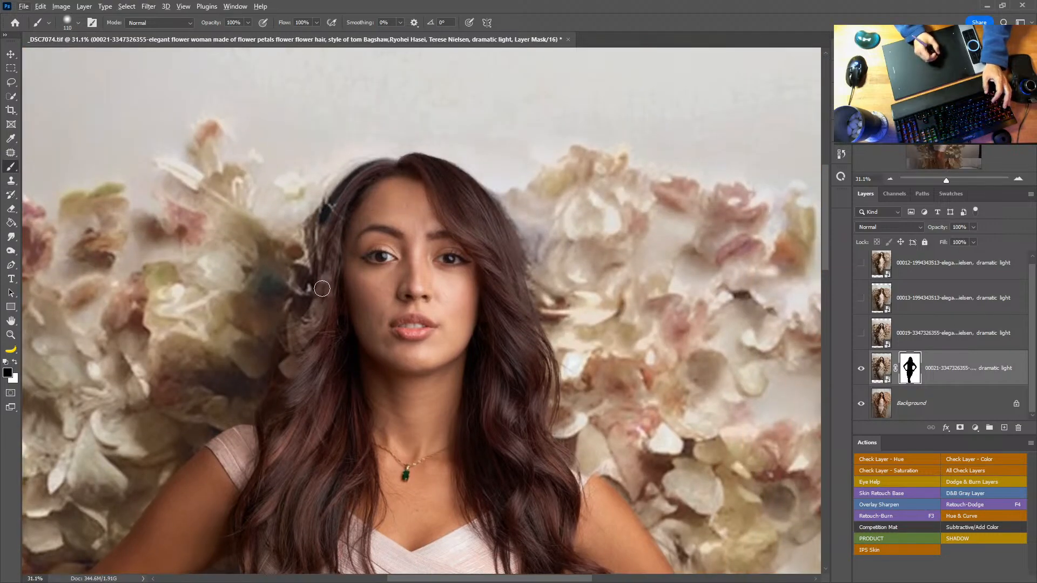
pyautogui.rightClick(362, 238)
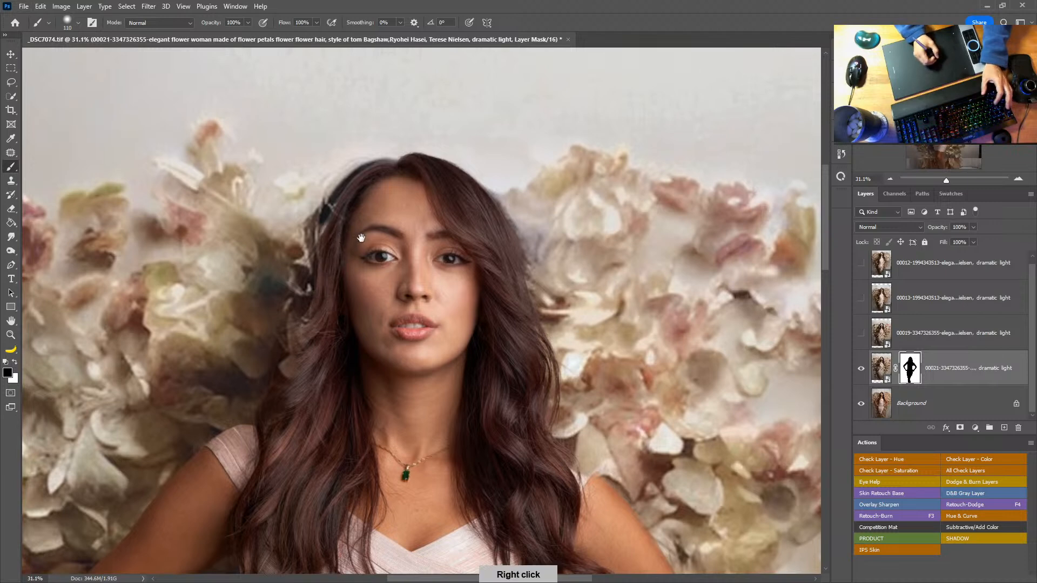
pyautogui.moveTo(362, 238); pyautogui.dragTo(377, 238)
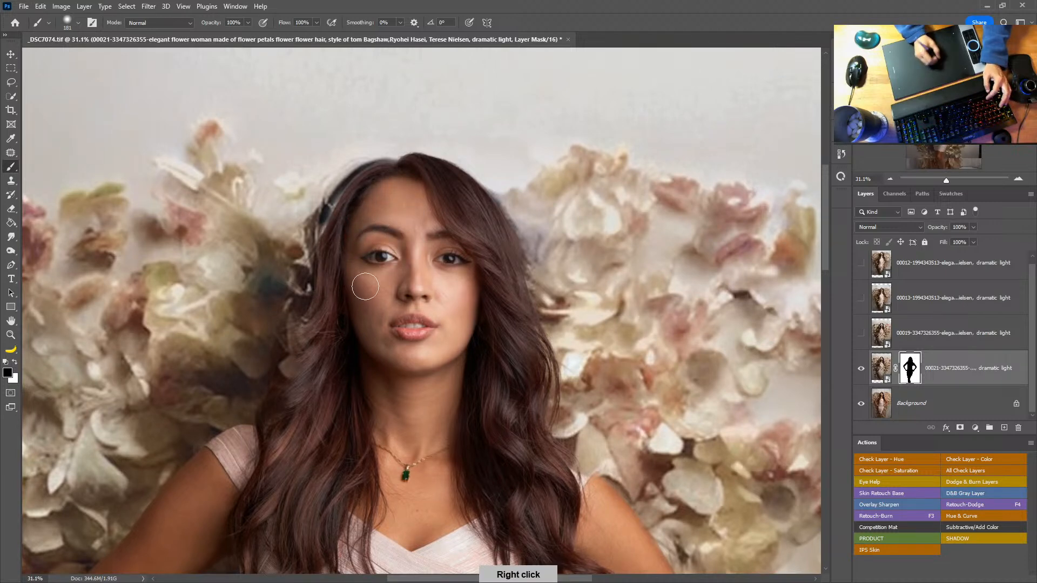
pyautogui.press('w')
pyautogui.press(']')
pyautogui.press(']')
pyautogui.press(']')
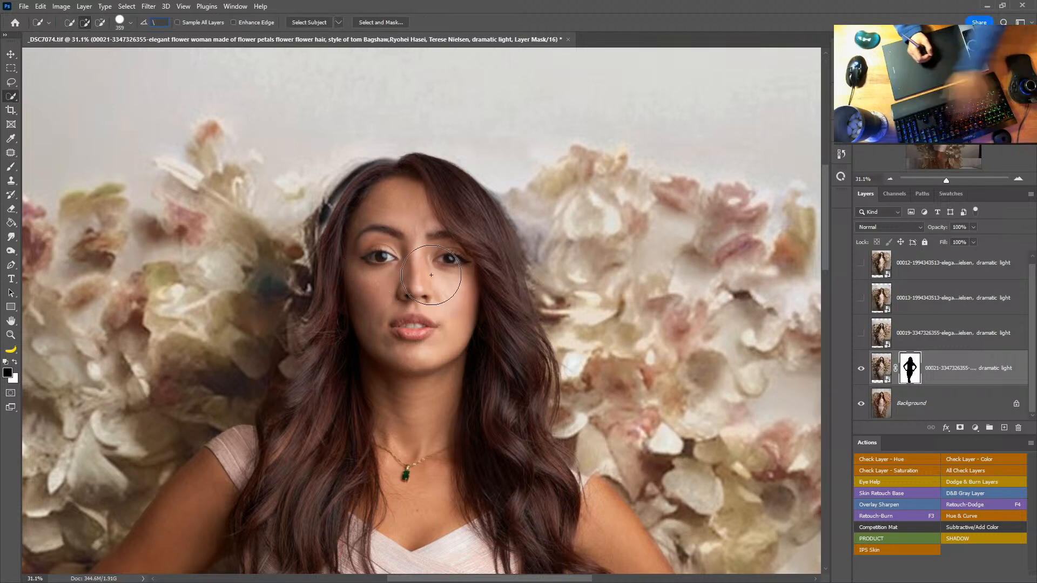
pyautogui.click(11, 167)
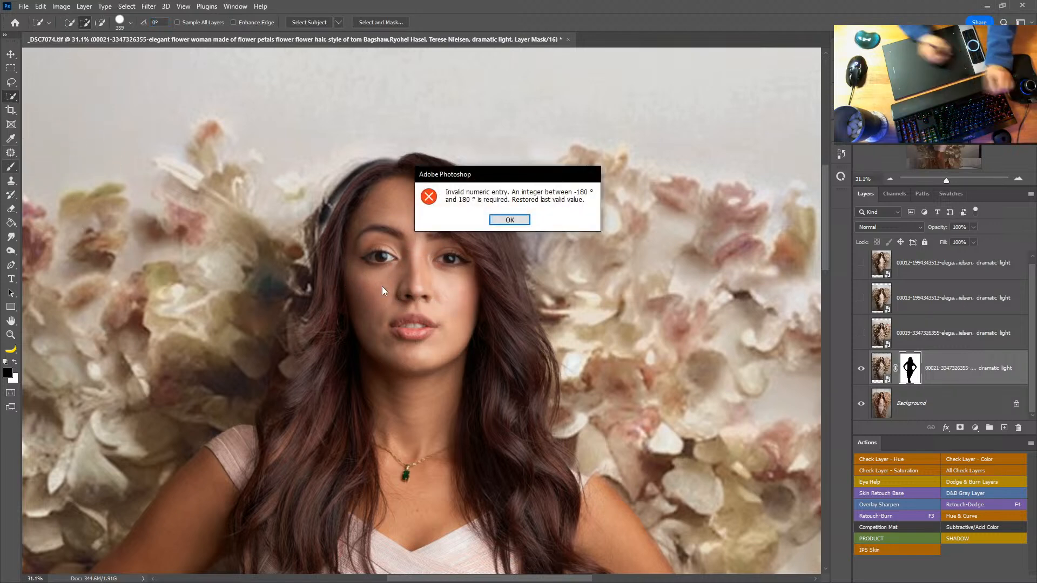
pyautogui.click(523, 221)
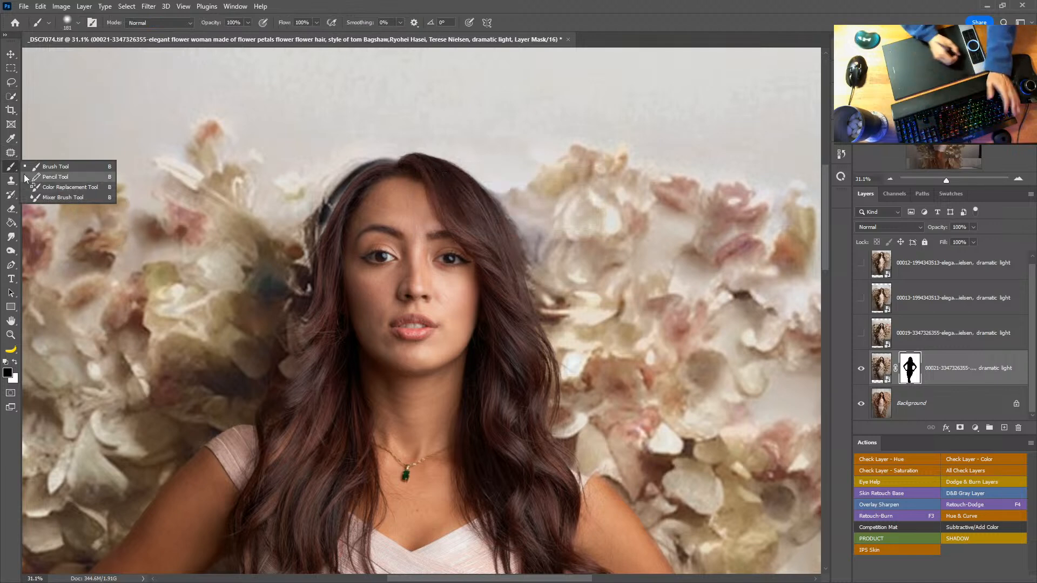
pyautogui.click(53, 168)
# Show the mask overlay and paint black with a 136 px brush along the hair's edge from crown to shoulder, then hide the overlay
pyautogui.press('\\')
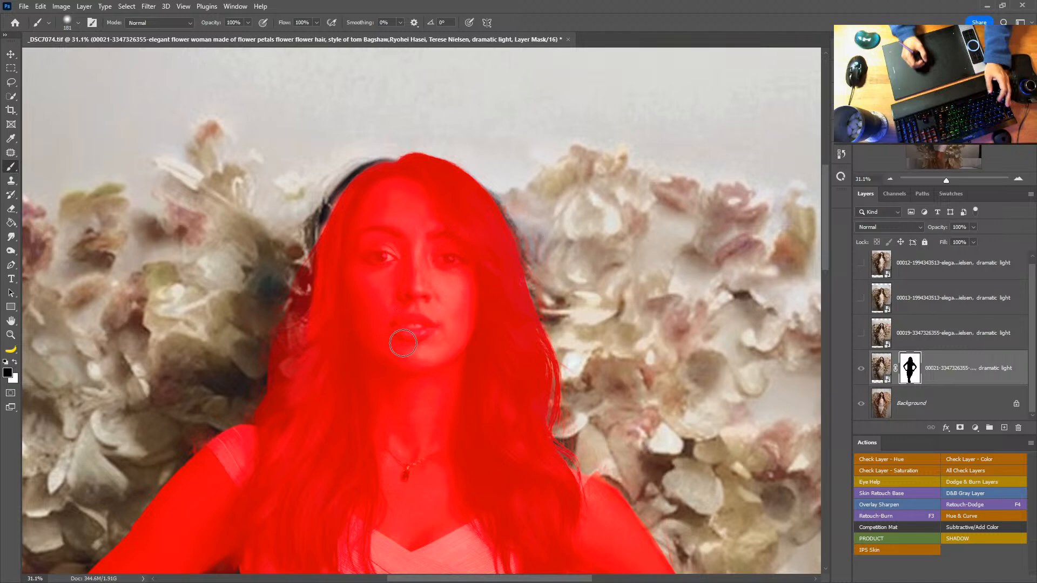
pyautogui.keyDown('alt'); pyautogui.rightClick(535, 245); pyautogui.keyUp('alt')
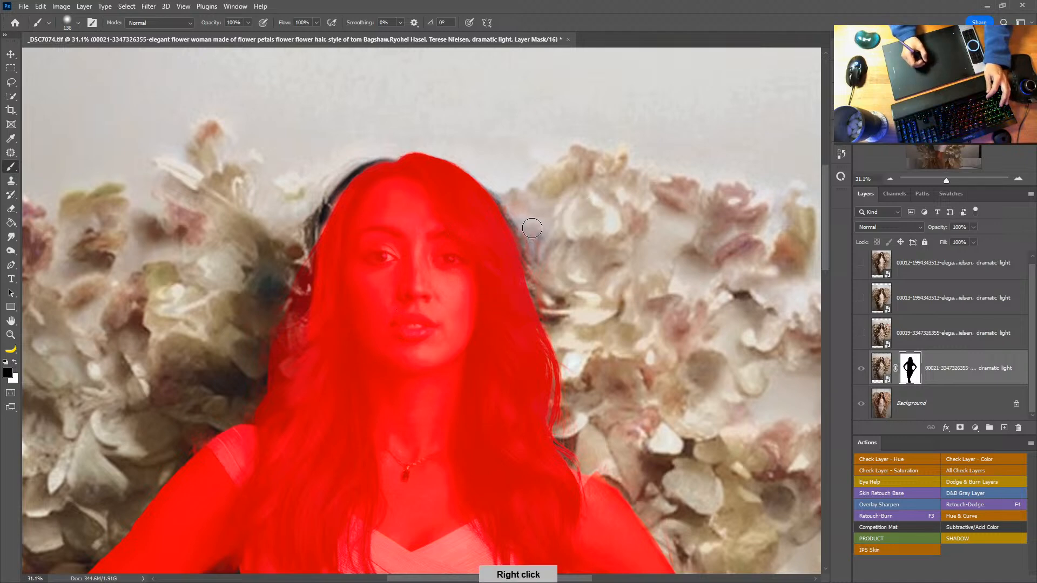
pyautogui.press('x')
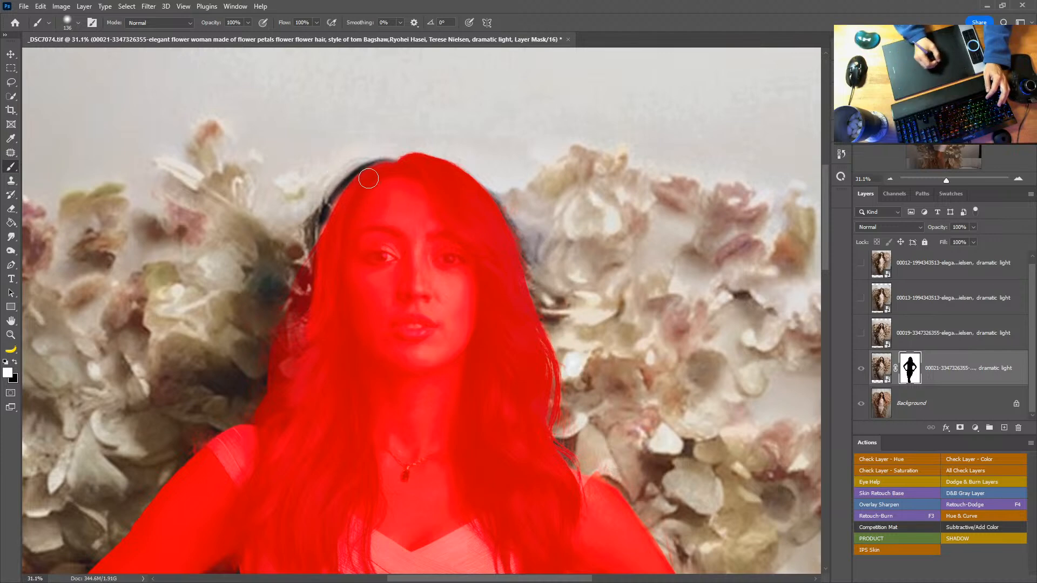
pyautogui.press('x')
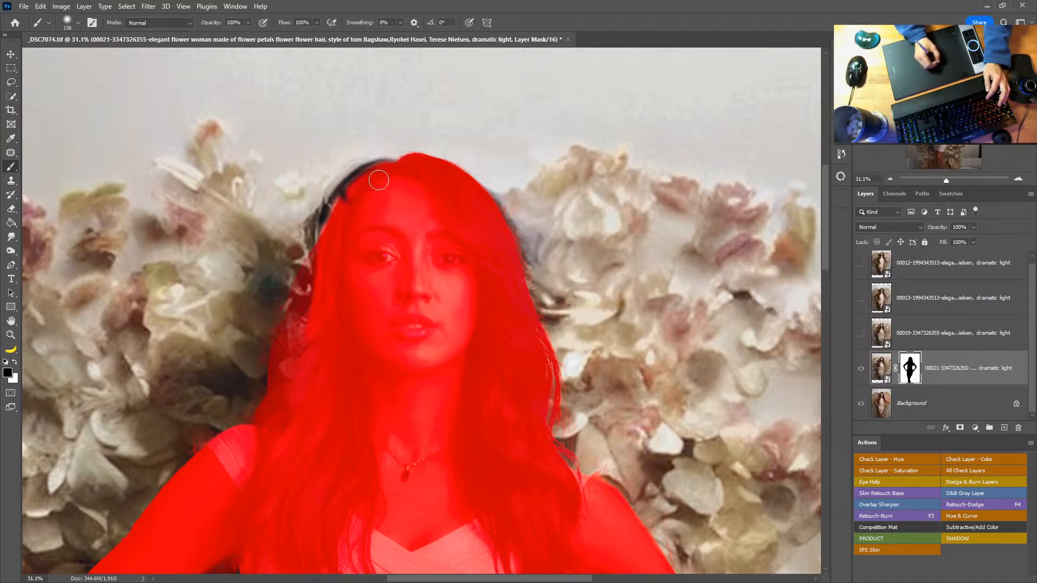
pyautogui.moveTo(358, 188)
pyautogui.mouseDown()
pyautogui.moveTo(334, 219)
pyautogui.moveTo(359, 182)
pyautogui.moveTo(317, 273)
pyautogui.moveTo(340, 220)
pyautogui.moveTo(300, 359)
pyautogui.moveTo(311, 375)
pyautogui.moveTo(291, 363)
pyautogui.moveTo(299, 388)
pyautogui.moveTo(282, 420)
pyautogui.moveTo(303, 377)
pyautogui.moveTo(284, 407)
pyautogui.mouseUp()
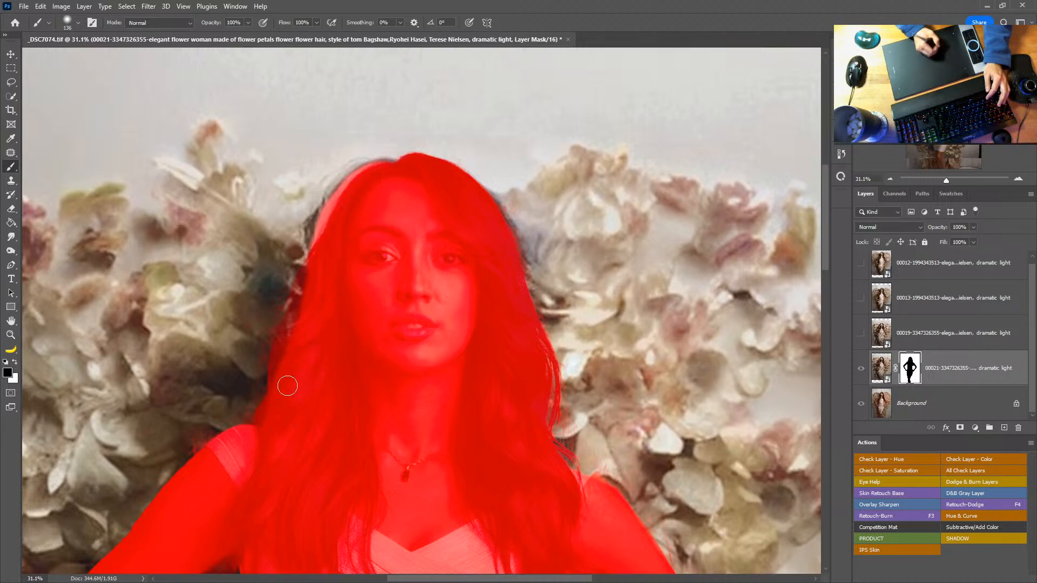
pyautogui.press('\\')
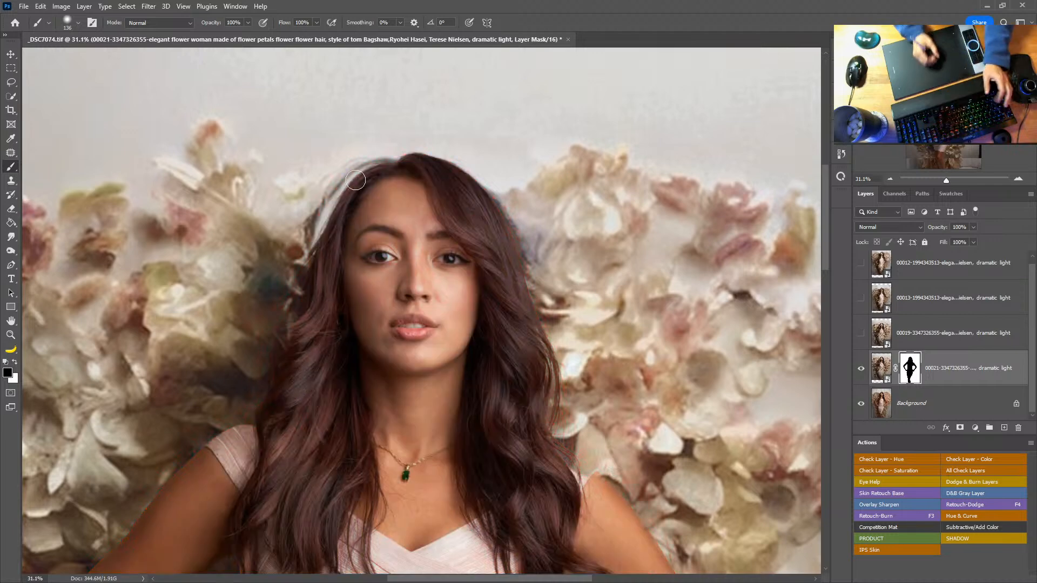
# Paint black farther out along the same crown edge with a 104 px brush and compare it with the 00021 layer hidden
pyautogui.keyDown('alt'); pyautogui.rightClick(367, 155); pyautogui.keyUp('alt')
pyautogui.moveTo(351, 168); pyautogui.dragTo(302, 247)
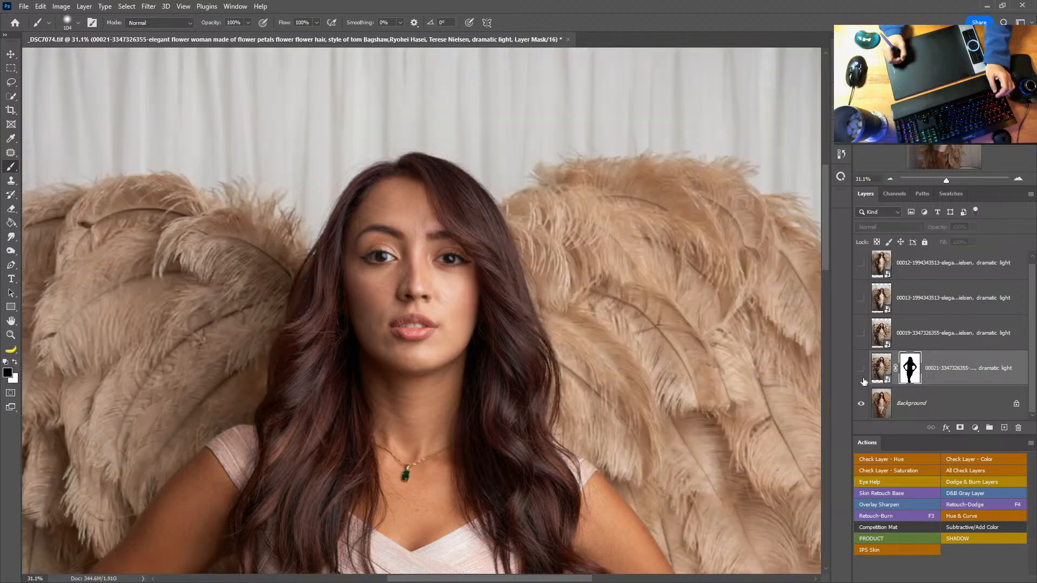
pyautogui.click(861, 370)
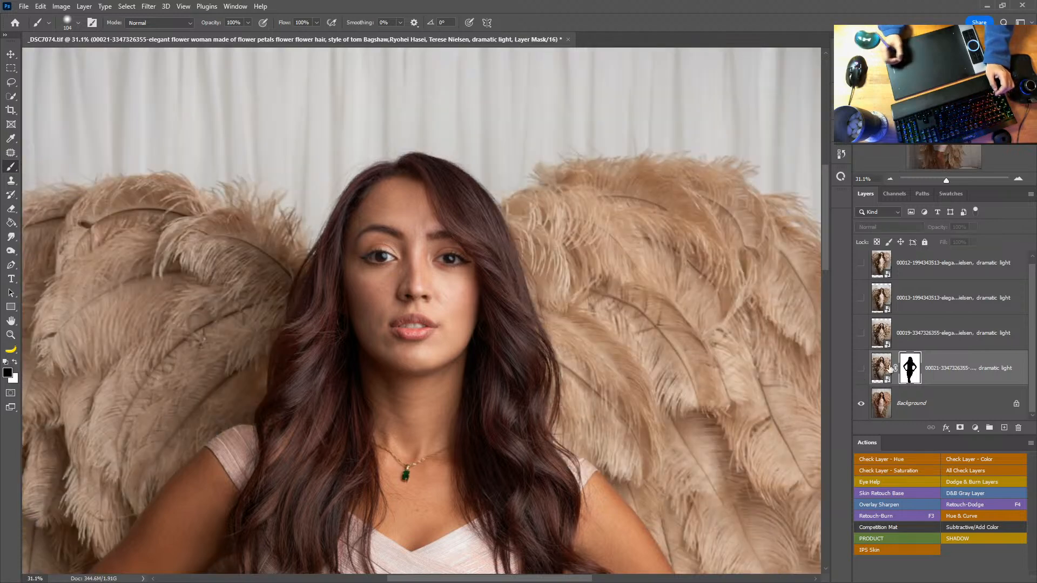
pyautogui.click(861, 369)
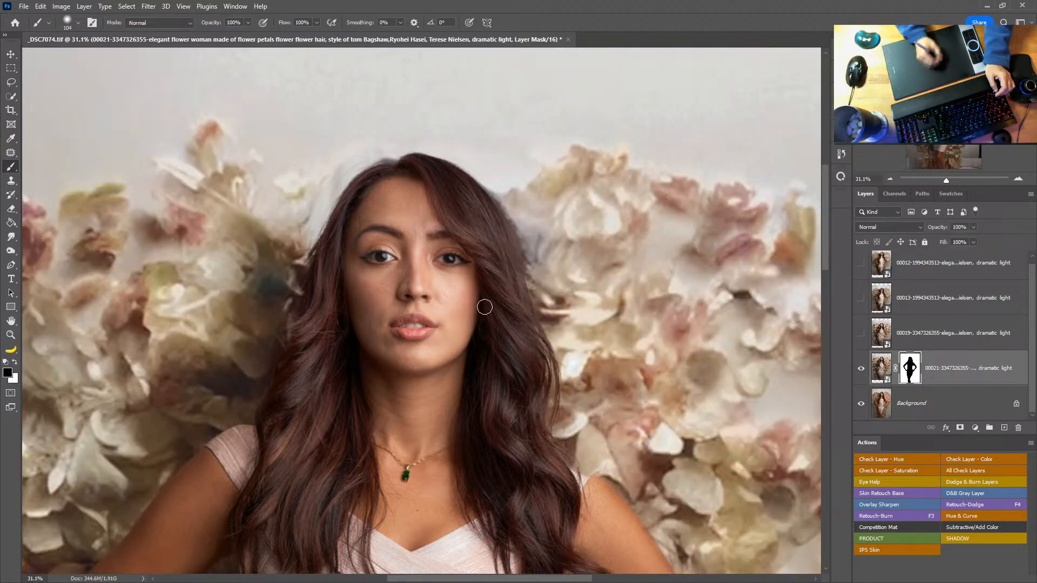
# Disable the 00021 layer's mask and lasso a loose selection around the generated woman's head and hair
pyautogui.keyDown('shift'); pyautogui.click(913, 378); pyautogui.keyUp('shift')
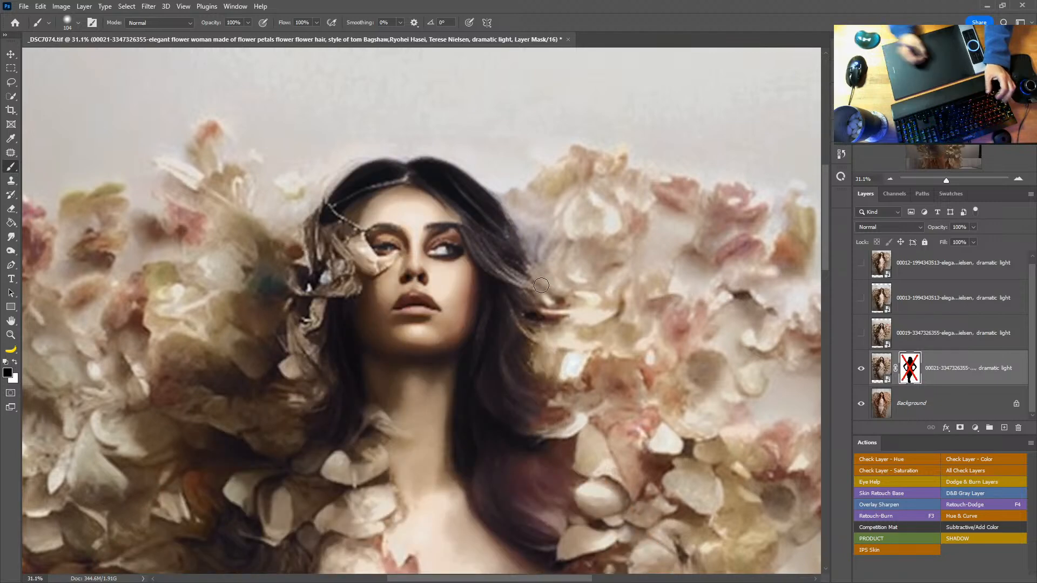
pyautogui.moveTo(634, 309); pyautogui.dragTo(604, 321)
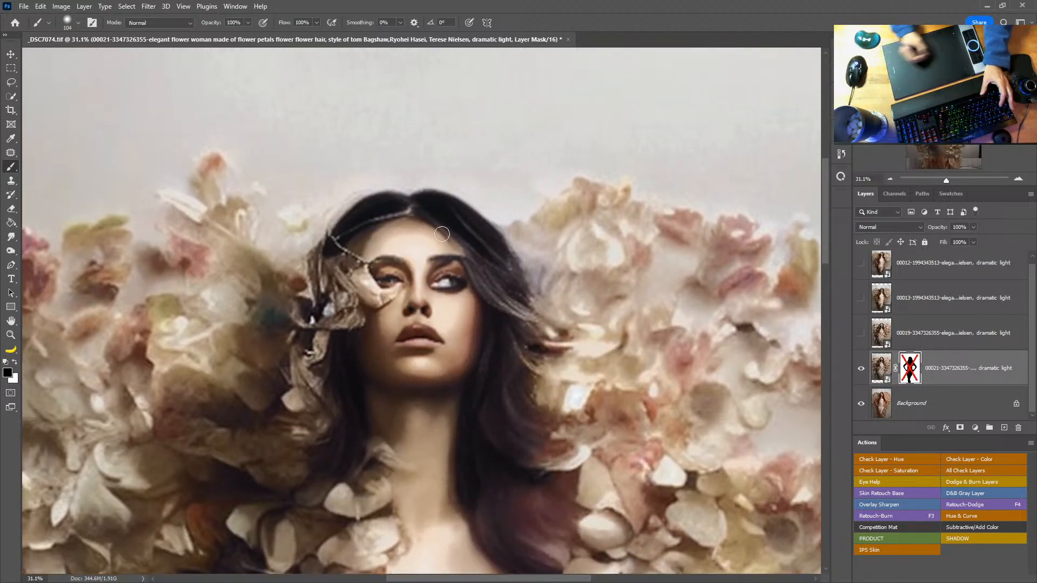
pyautogui.click(13, 84)
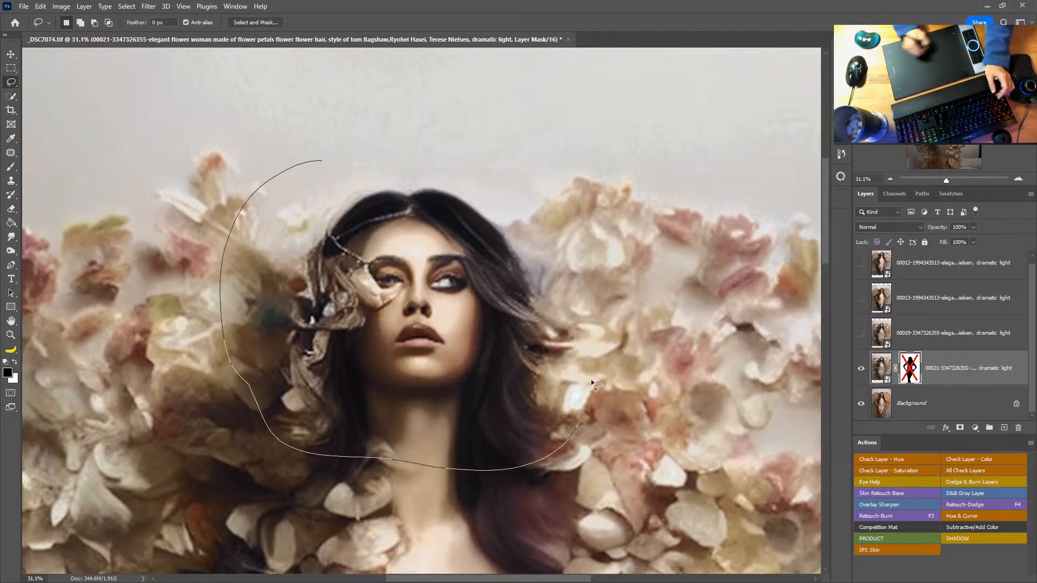
pyautogui.moveTo(540, 190); pyautogui.dragTo(322, 161)
# Rasterize the 00021 layer, replace the selected head with flowers using a content-aware fill, and deselect
pyautogui.click(872, 381)
pyautogui.rightClick(971, 372)
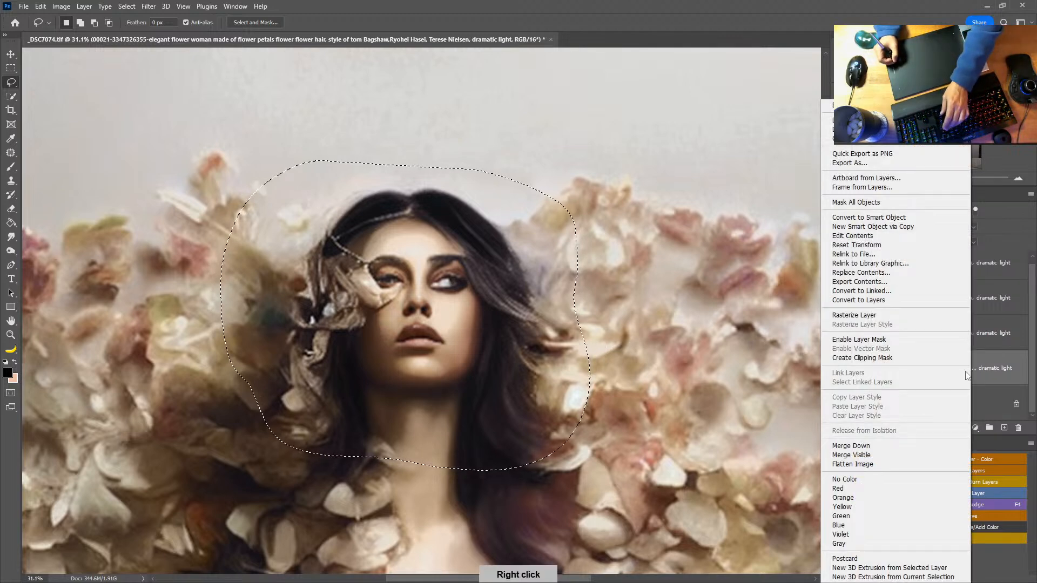
pyautogui.press('Escape')
pyautogui.hotkey('shift', 'F5')
pyautogui.press('Escape')
pyautogui.press('l')
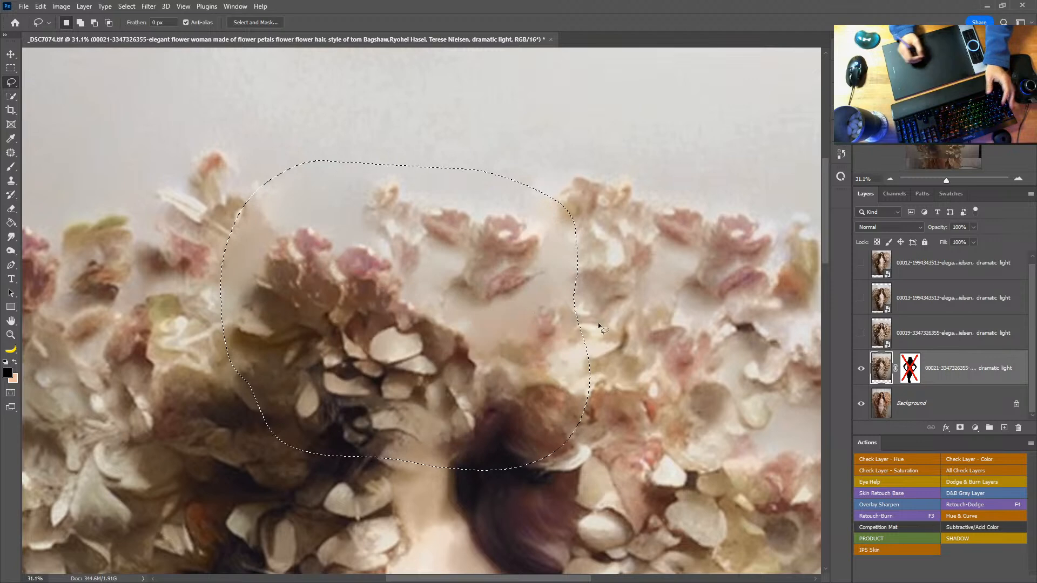
pyautogui.hotkey('ctrl', 'd')
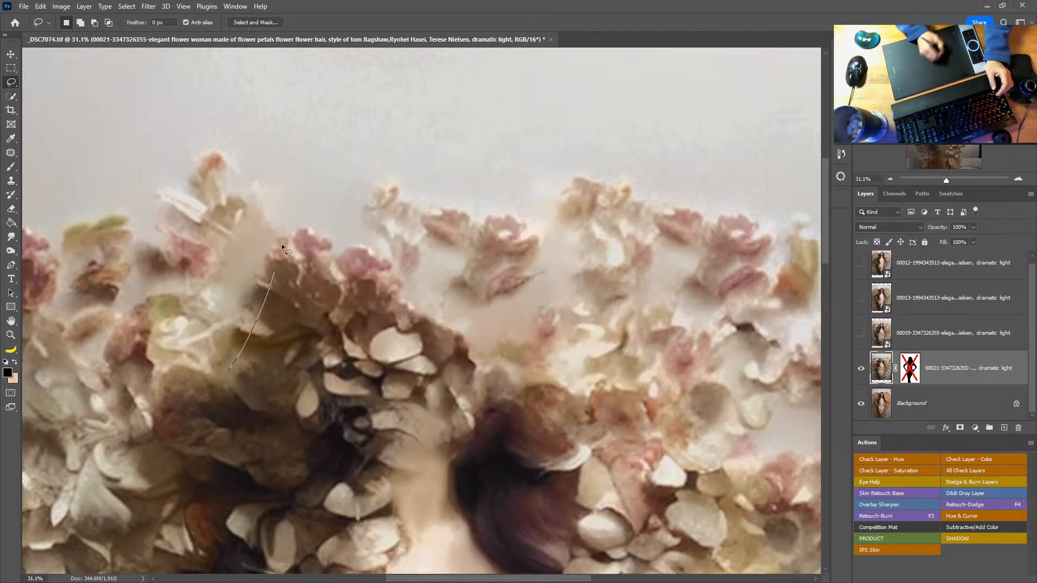
# Lasso and content-aware fill the blurry strip between the flower clusters beside the removed head, deselect, and re-enable the layer mask
pyautogui.moveTo(279, 300); pyautogui.dragTo(278, 182)
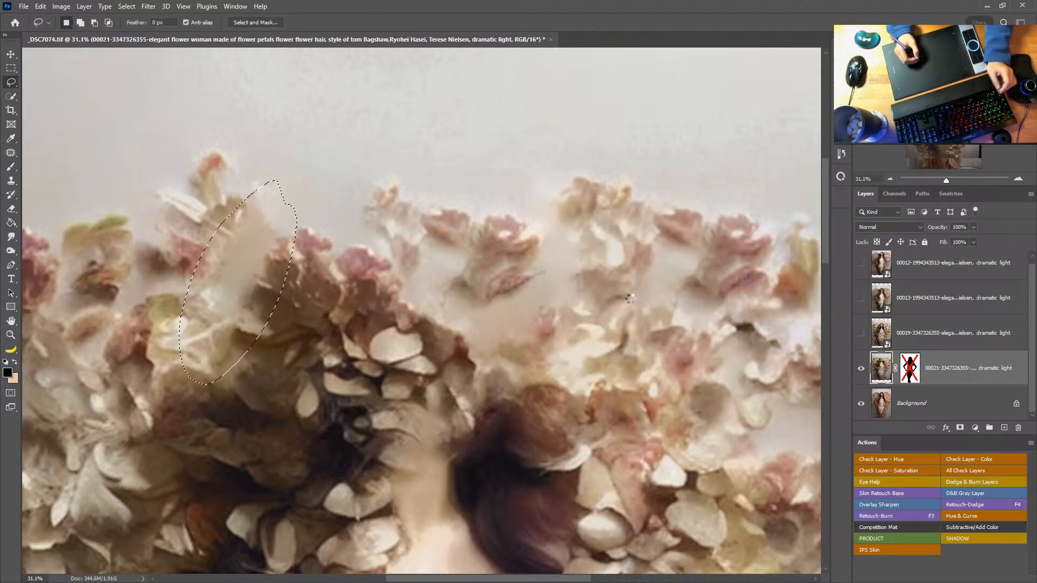
pyautogui.hotkey('ctrl', 'd')
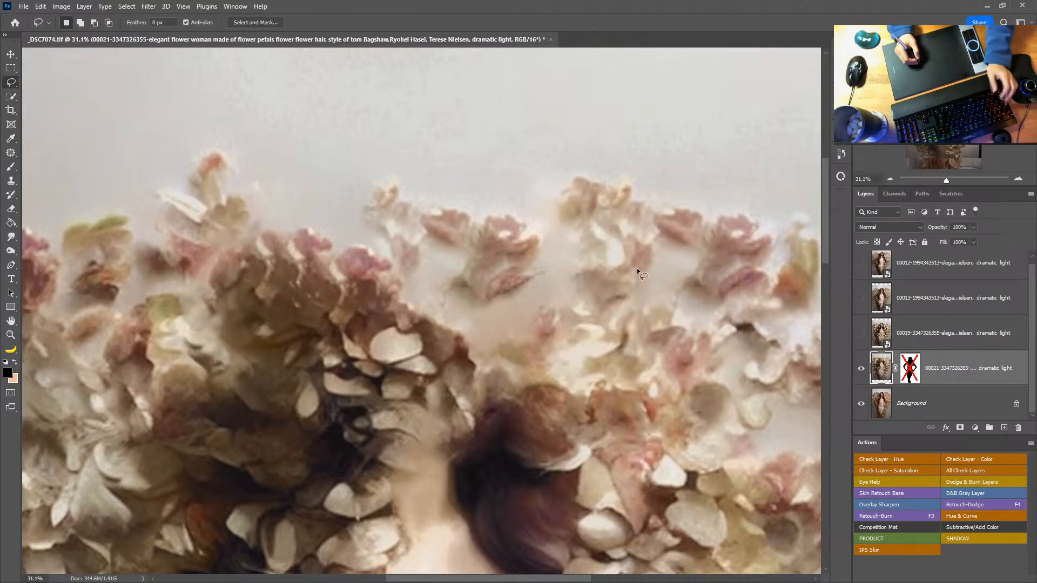
pyautogui.keyDown('shift'); pyautogui.click(907, 369); pyautogui.keyUp('shift')
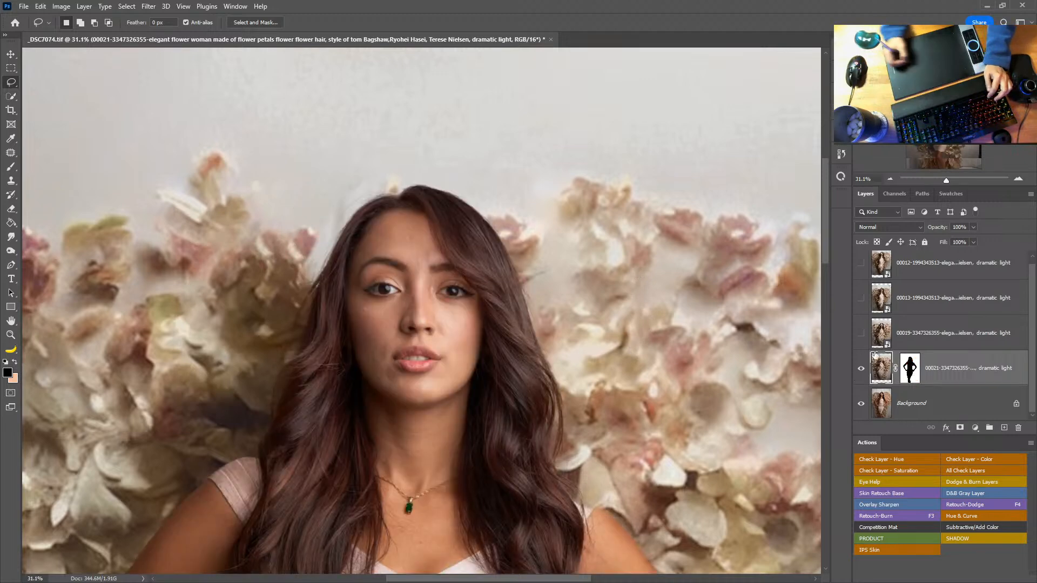
# Target the layer mask and paint white with the 104 px brush along the outer hair edge up to the crown to restore the background
pyautogui.press('b')
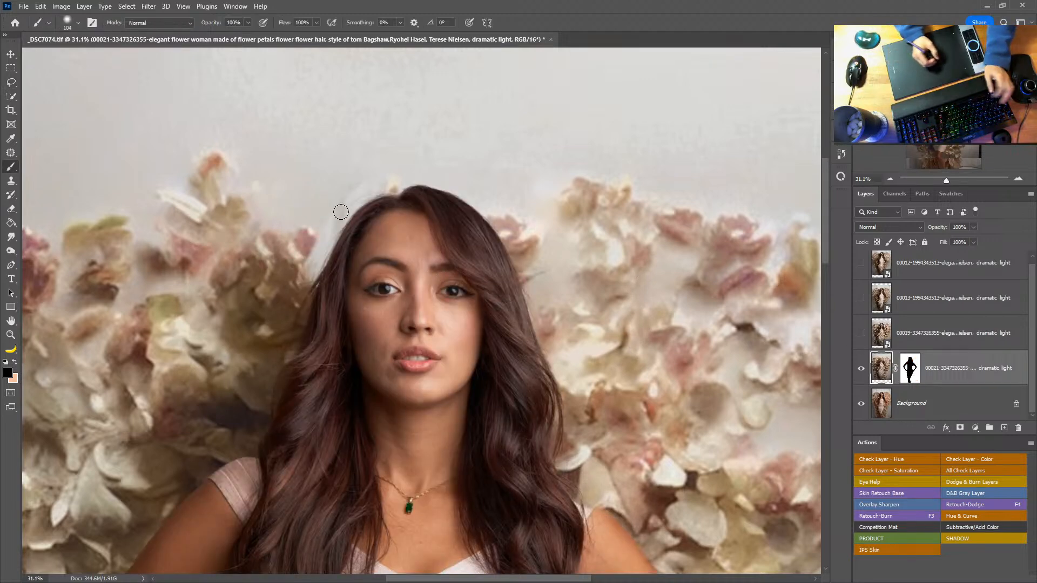
pyautogui.press('x')
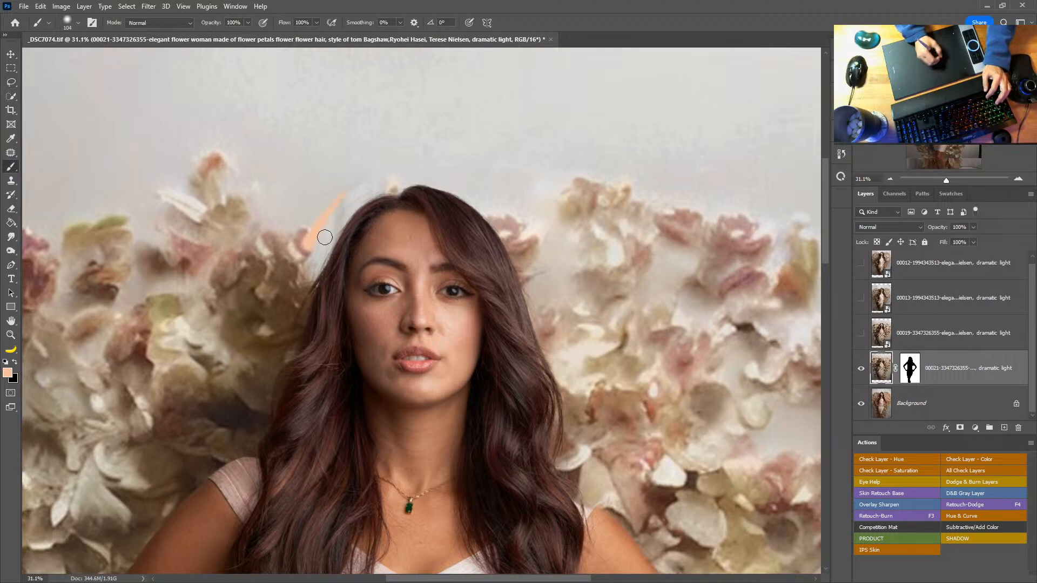
pyautogui.click(904, 380)
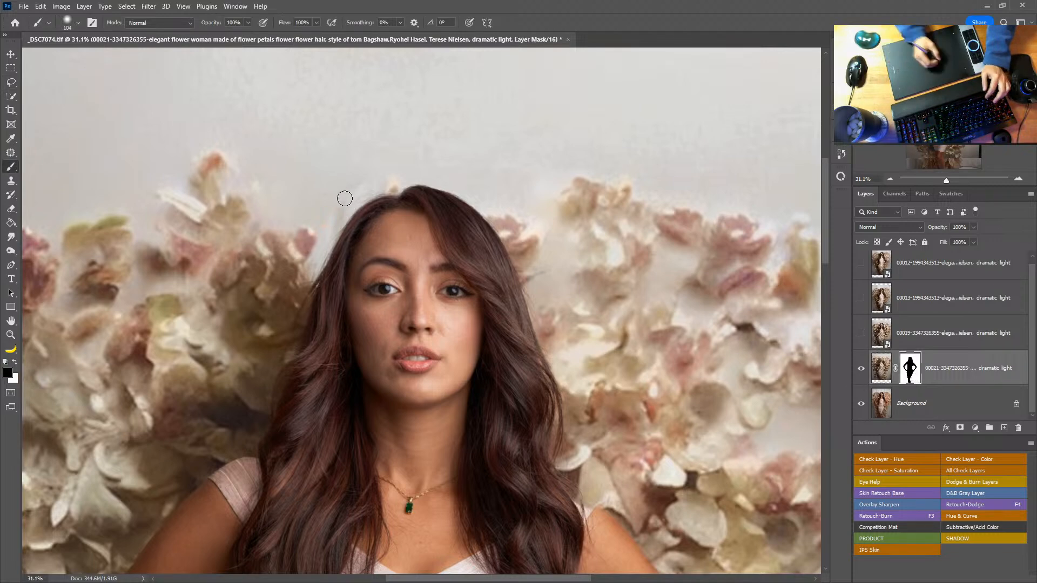
pyautogui.press('x')
pyautogui.moveTo(316, 265)
pyautogui.mouseDown()
pyautogui.moveTo(304, 285)
pyautogui.moveTo(335, 217)
pyautogui.moveTo(369, 188)
pyautogui.mouseUp()
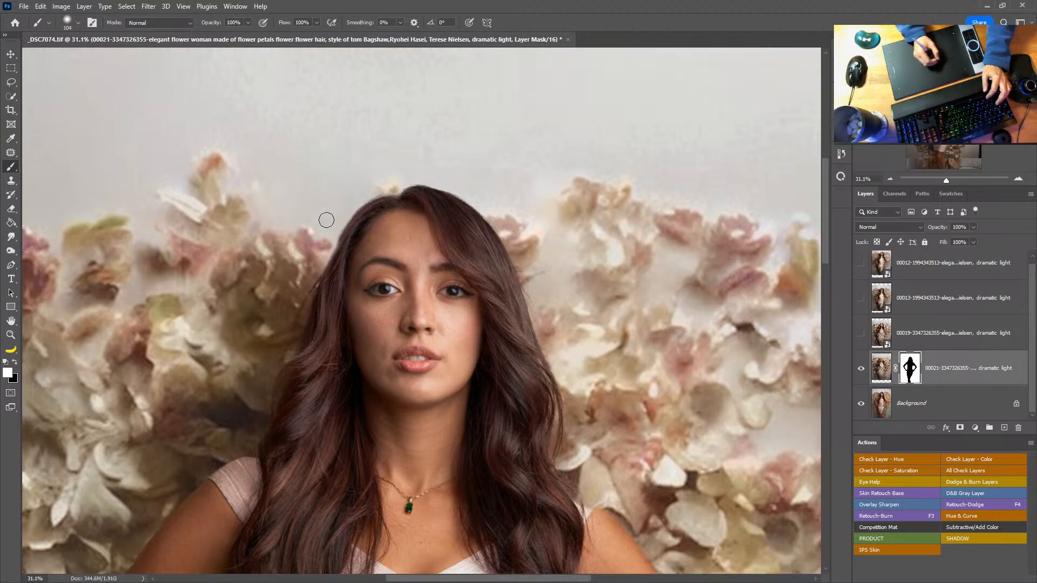
# Touch up the mask along the hair beside the face with black strokes, using a larger 239 px white brush over the adjacent flowers
pyautogui.keyDown('alt'); pyautogui.rightClick(350, 246); pyautogui.keyUp('alt')
pyautogui.press('x')
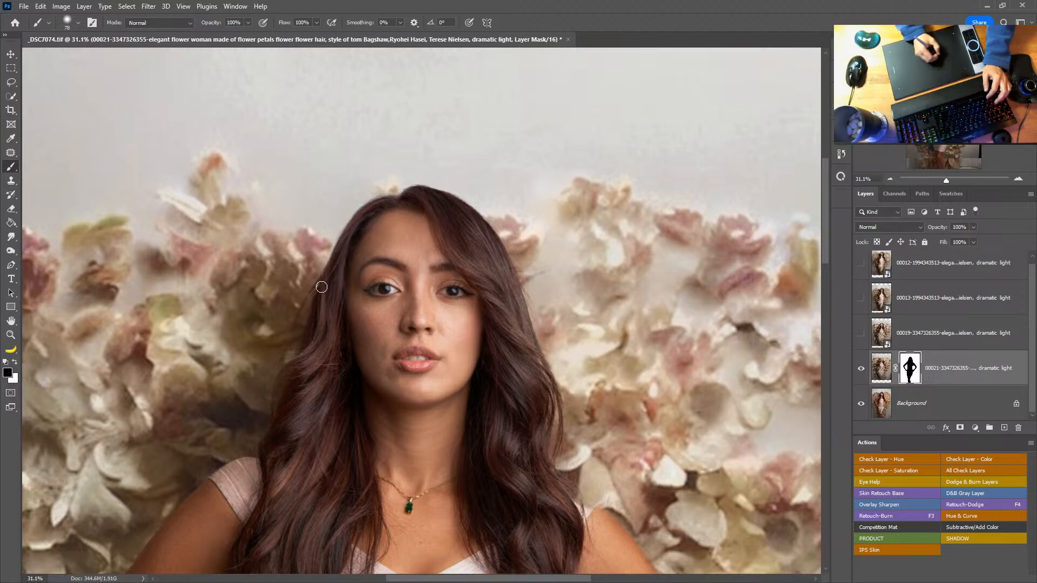
pyautogui.keyDown('alt'); pyautogui.rightClick(316, 339); pyautogui.keyUp('alt')
pyautogui.moveTo(270, 318); pyautogui.dragTo(243, 404)
pyautogui.press('x')
pyautogui.moveTo(268, 319); pyautogui.dragTo(267, 338)
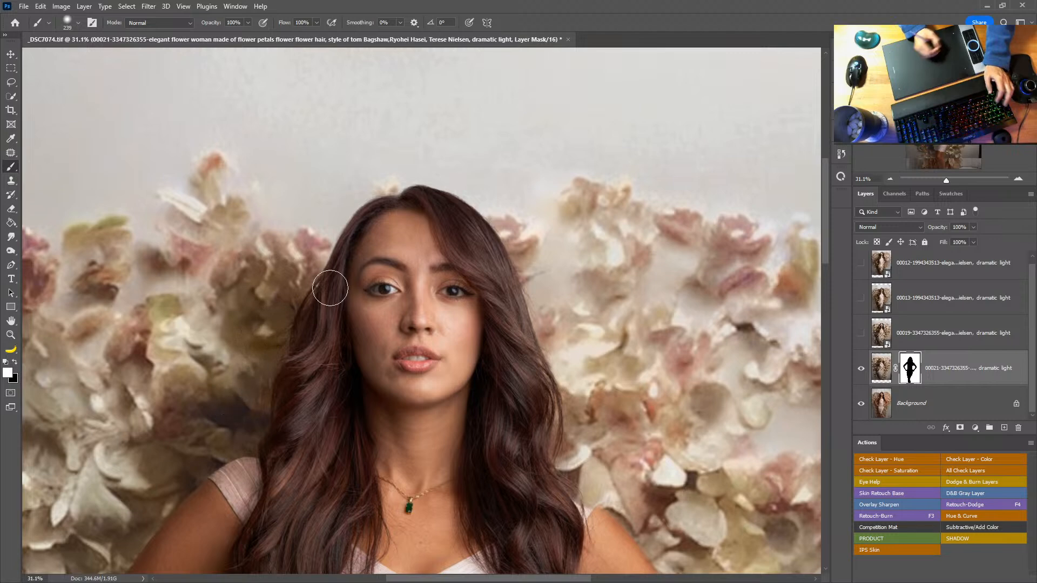
pyautogui.keyDown('alt'); pyautogui.rightClick(340, 262); pyautogui.keyUp('alt')
pyautogui.press('x')
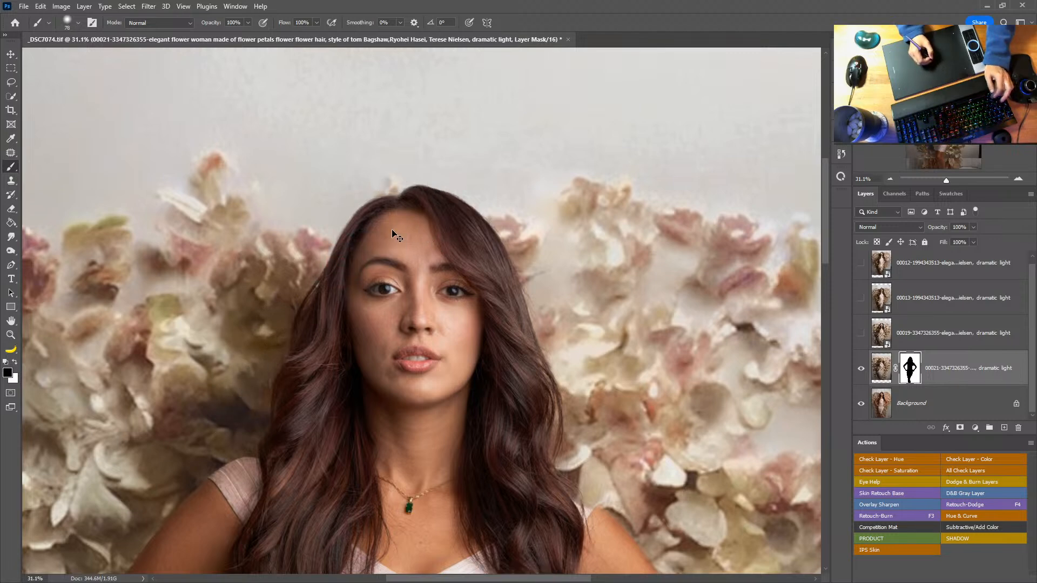
# Merge the 00021 flower layer and the Background into a new layer above them, keeping the originals hidden underneath
pyautogui.press('z')
pyautogui.moveTo(510, 407); pyautogui.dragTo(501, 290)
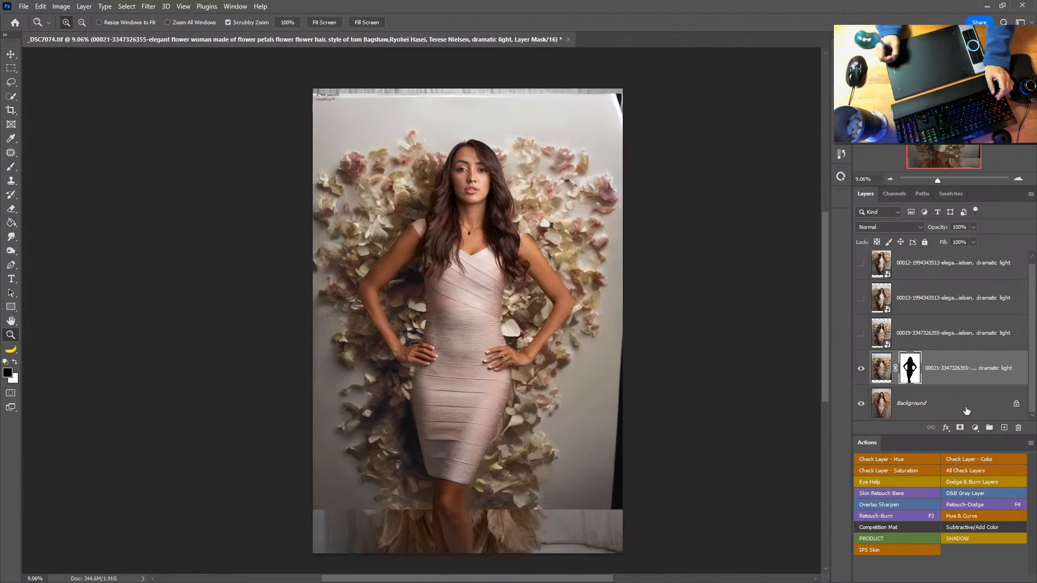
pyautogui.click(966, 410)
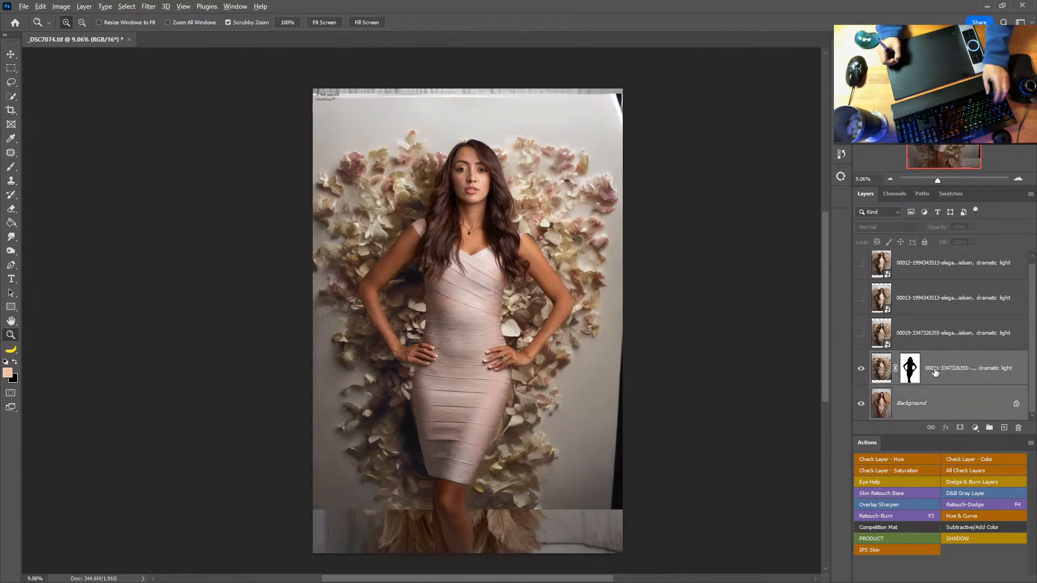
pyautogui.hotkey('ctrl', 'shift', 'alt', 'e')
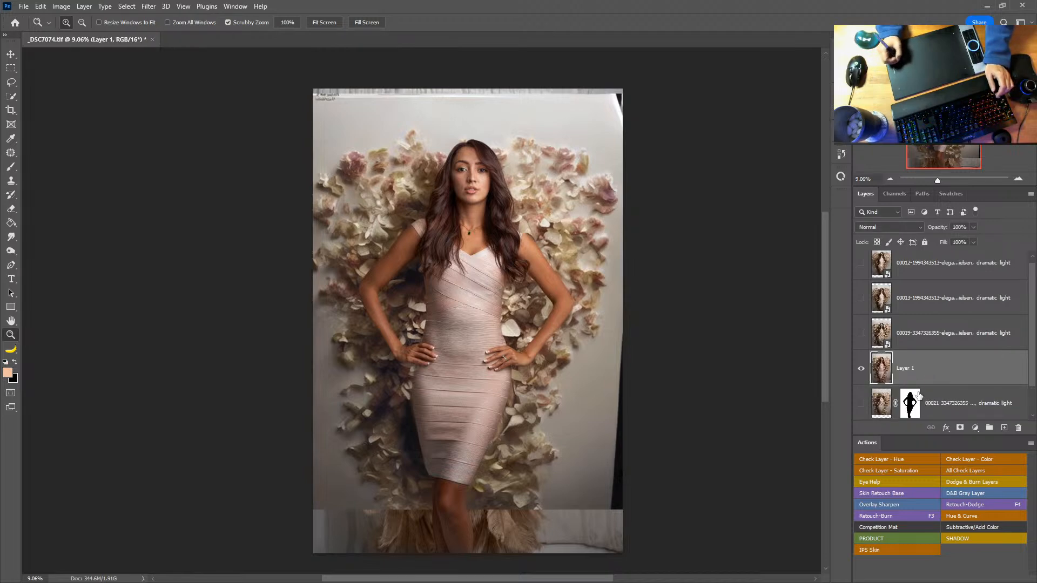
pyautogui.scroll(-1, 1017, 385)
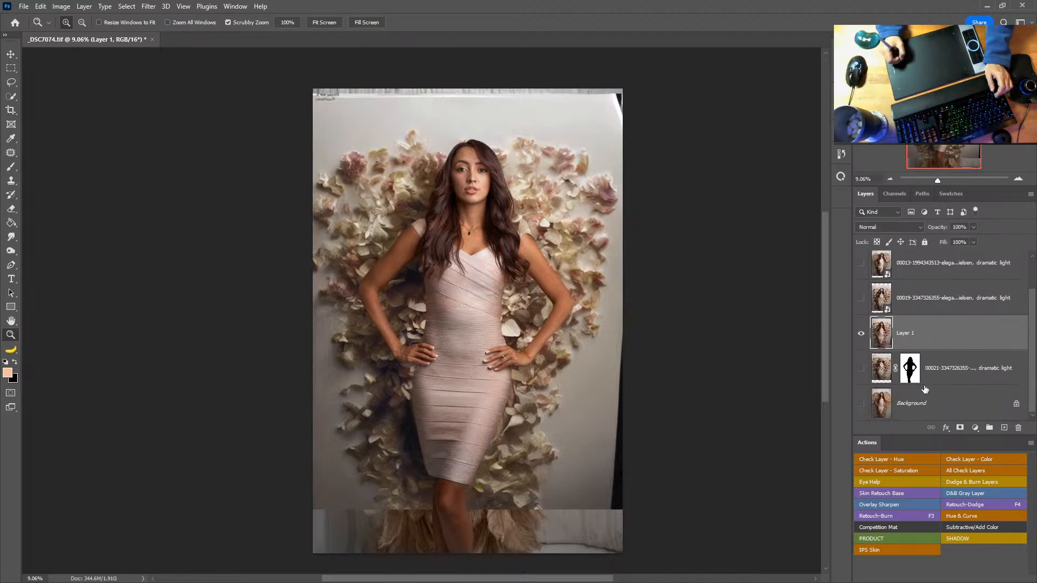
# Convert the locked Background to a regular layer, group it with the 00021 flower layer, and make Layer 1 active
pyautogui.click(945, 379)
pyautogui.keyDown('shift'); pyautogui.click(956, 406); pyautogui.keyUp('shift')
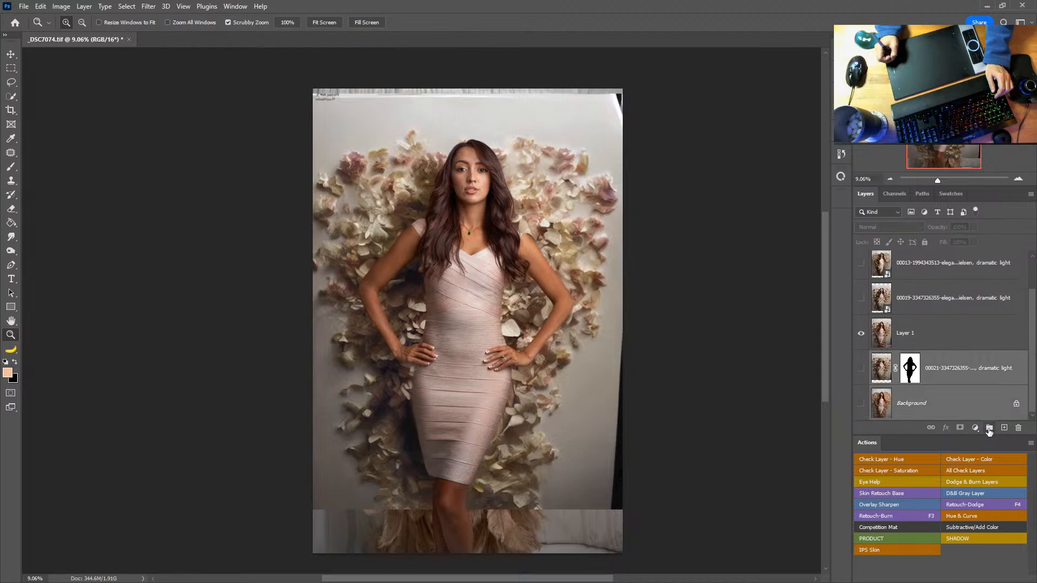
pyautogui.doubleClick(929, 403)
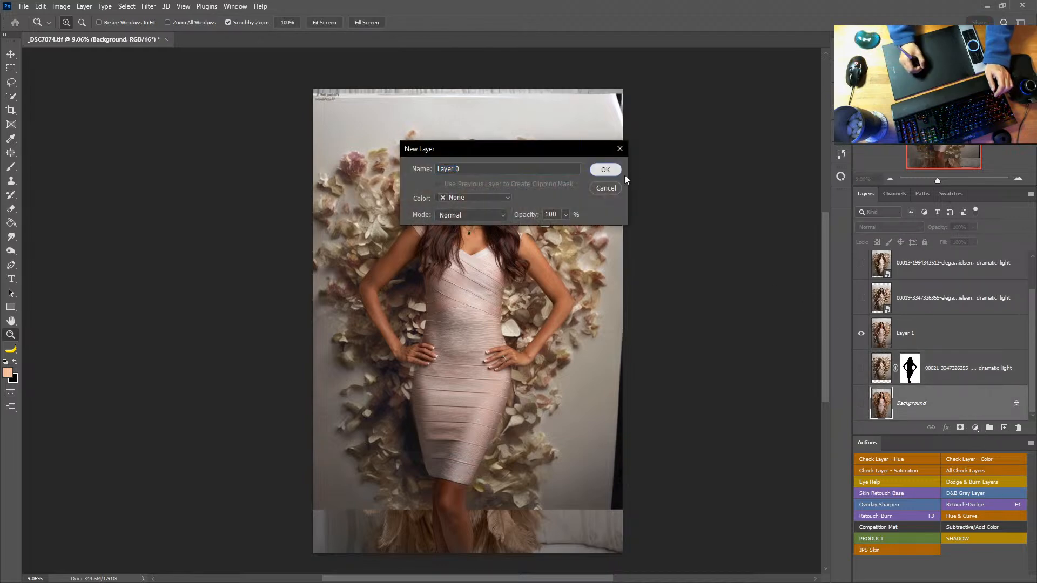
pyautogui.click(606, 170)
pyautogui.click(990, 428)
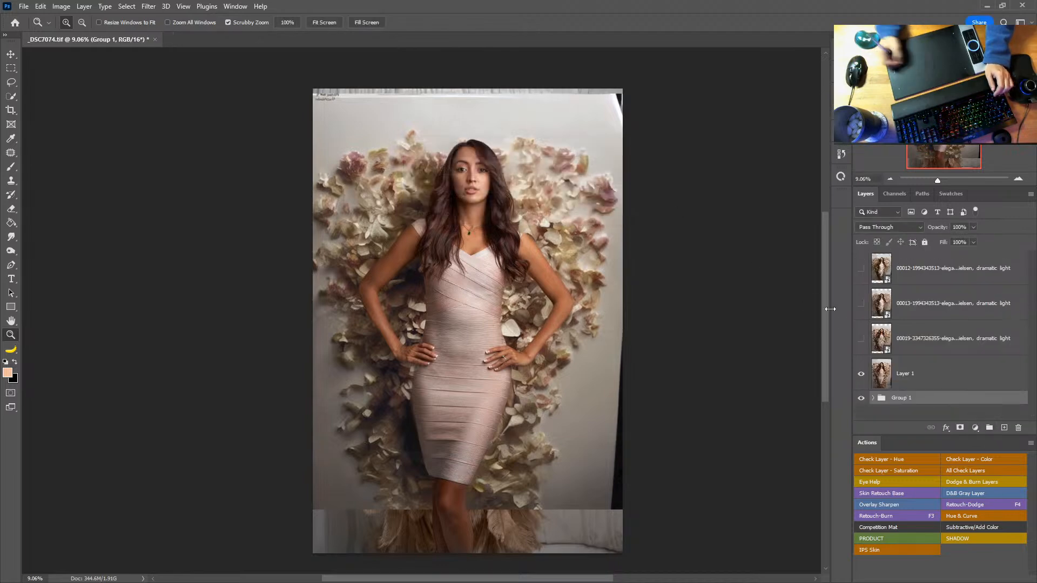
pyautogui.click(932, 378)
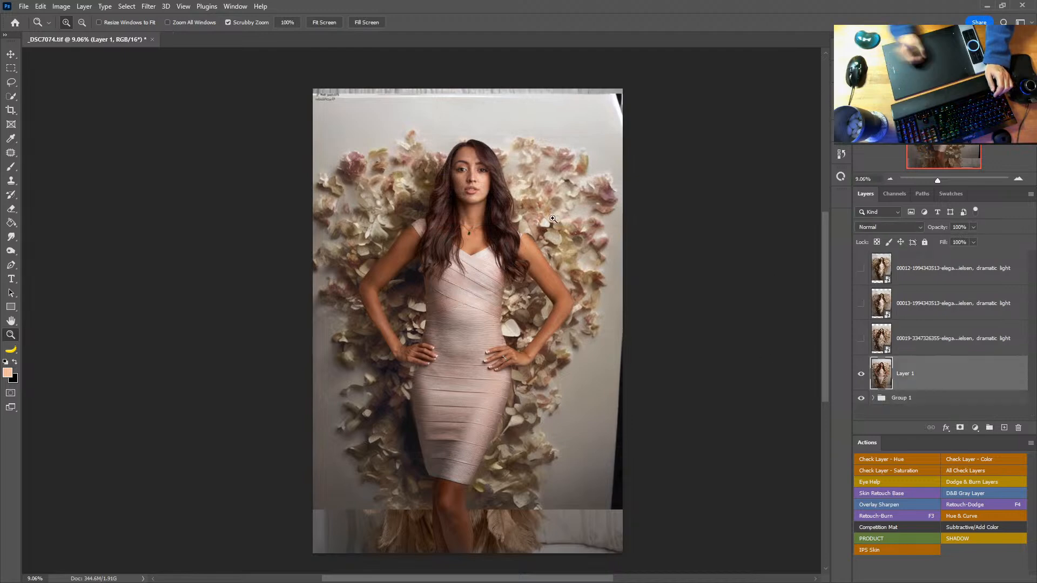
# Select a full-width strip along the image's upper edge on Layer 1, content-aware fill it, and deselect
pyautogui.click(11, 68)
pyautogui.moveTo(297, 86); pyautogui.dragTo(638, 116)
pyautogui.hotkey('shift', 'F5')
pyautogui.press('Return')
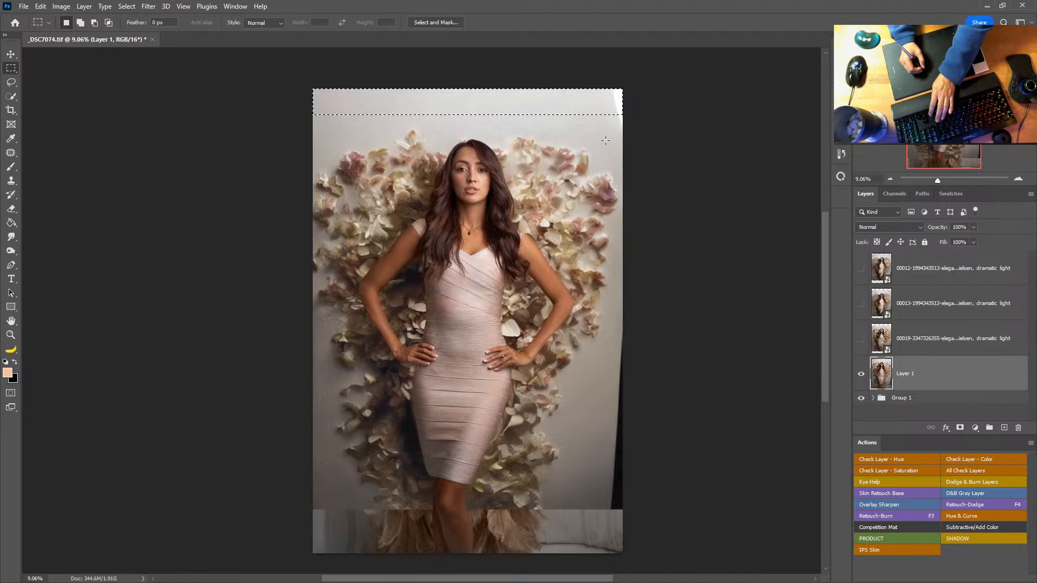
pyautogui.hotkey('ctrl', 'd')
# Marquee-select the bright patch in the image's upper-right corner, content-aware fill it, and deselect
pyautogui.moveTo(607, 77); pyautogui.dragTo(631, 138)
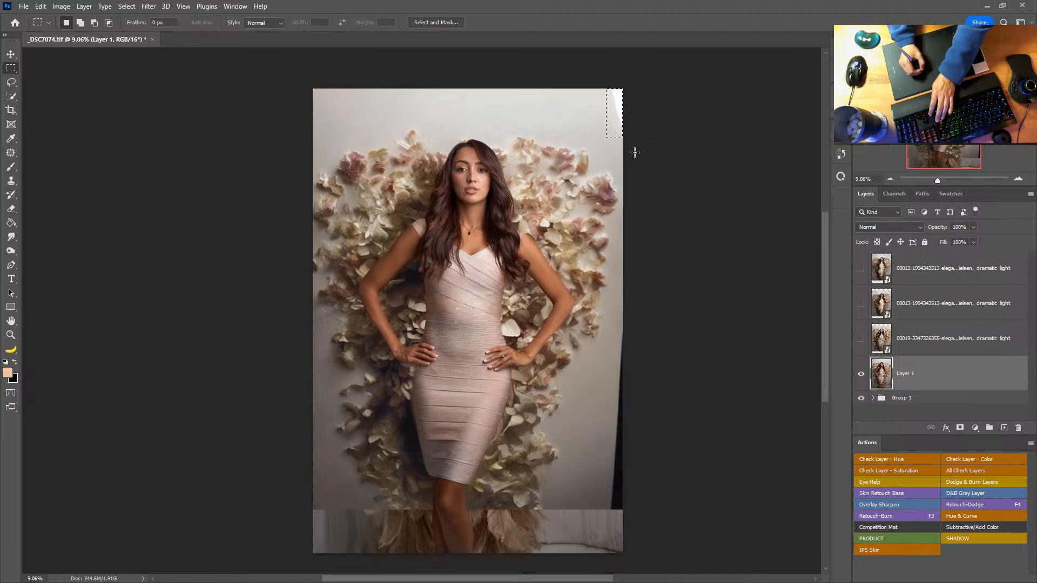
pyautogui.hotkey('shift', 'BackSpace')
pyautogui.press('Return')
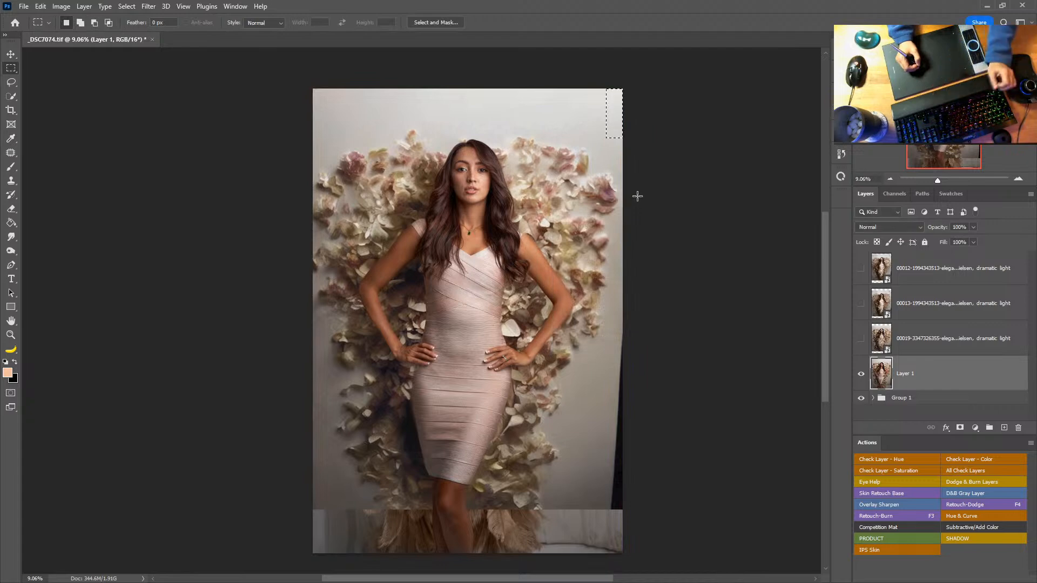
pyautogui.hotkey('ctrl', 'd')
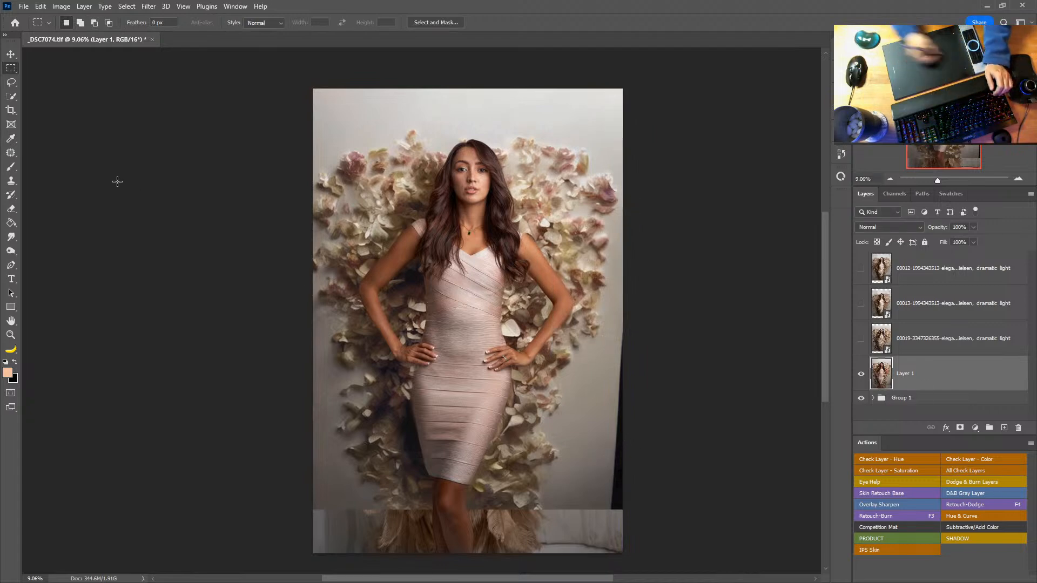
# Outline the dark wedge along the image's lower right edge with the Polygonal Lasso, content-aware fill it, and deselect
pyautogui.click(12, 83)
pyautogui.click(49, 89)
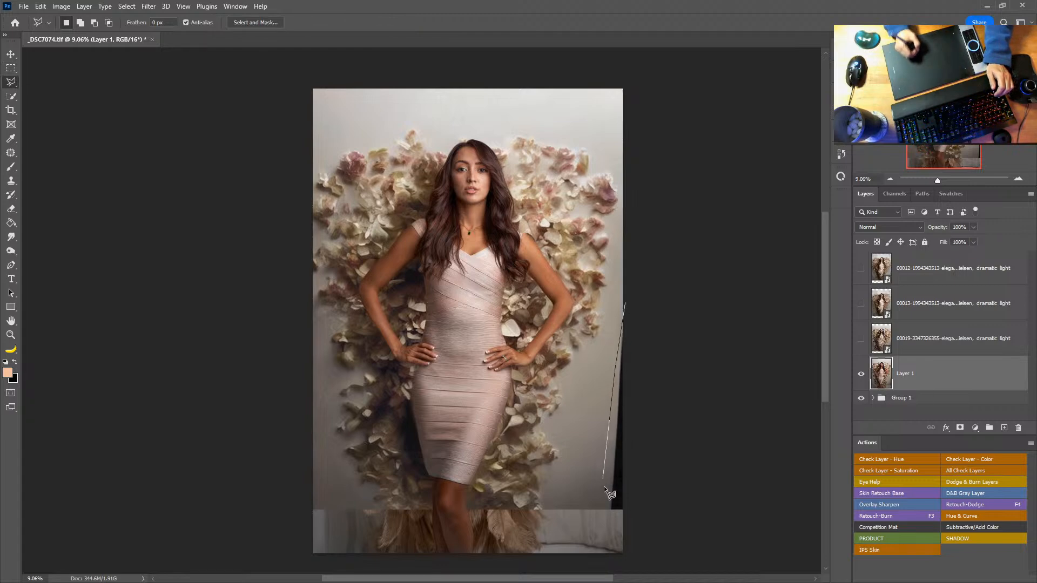
pyautogui.click(627, 301)
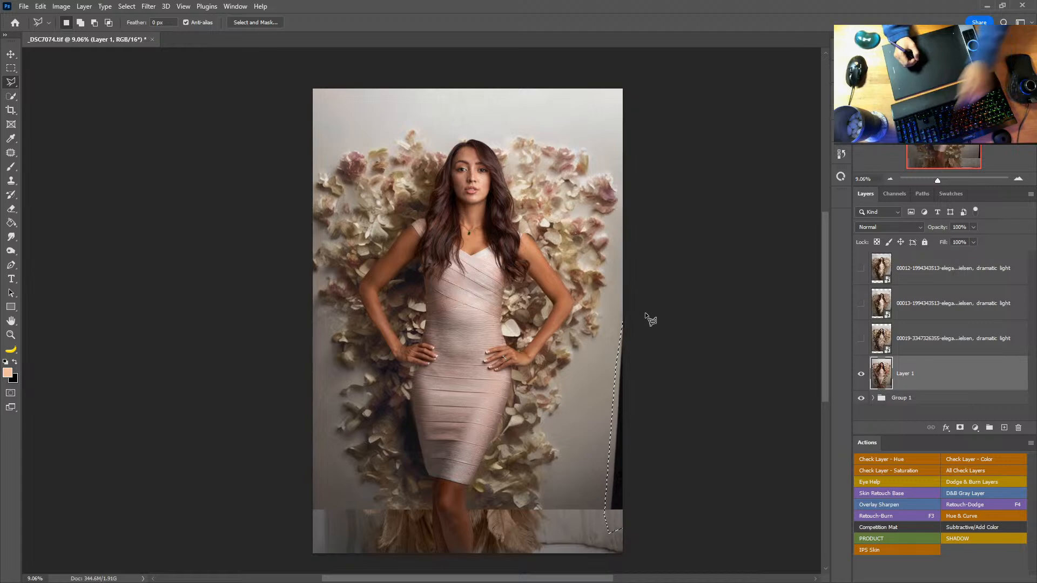
pyautogui.hotkey('shift', 'F5')
pyautogui.press('Return')
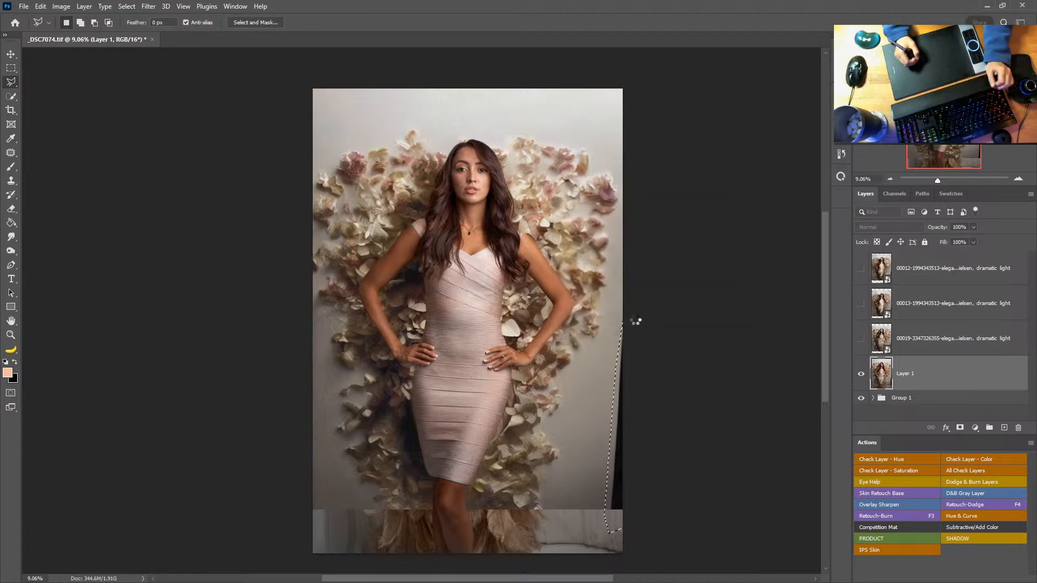
pyautogui.hotkey('ctrl', 'd')
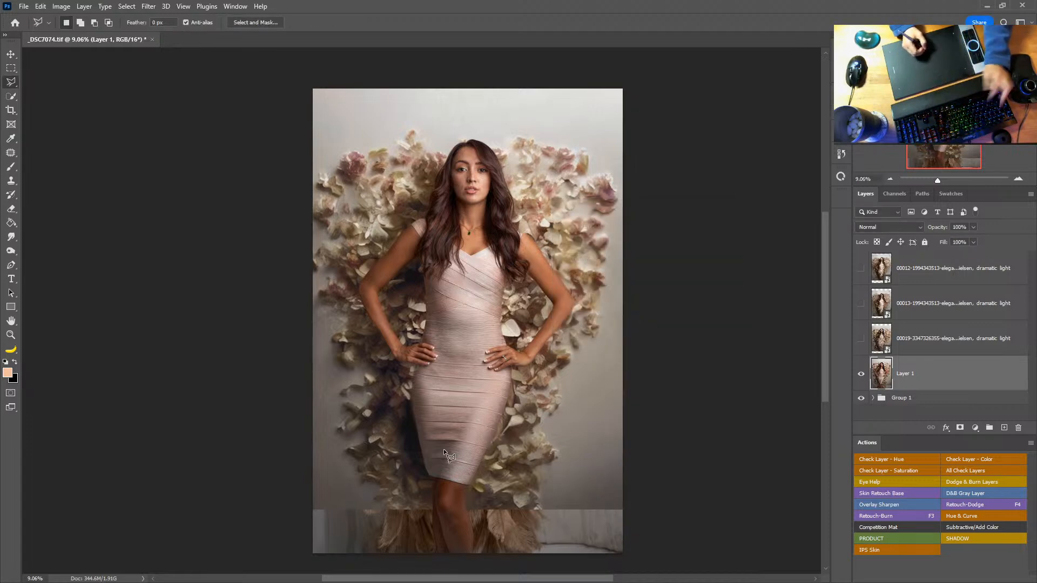
# Try framing the model with a 2:3 portrait crop that excludes the lower strip
pyautogui.click(11, 112)
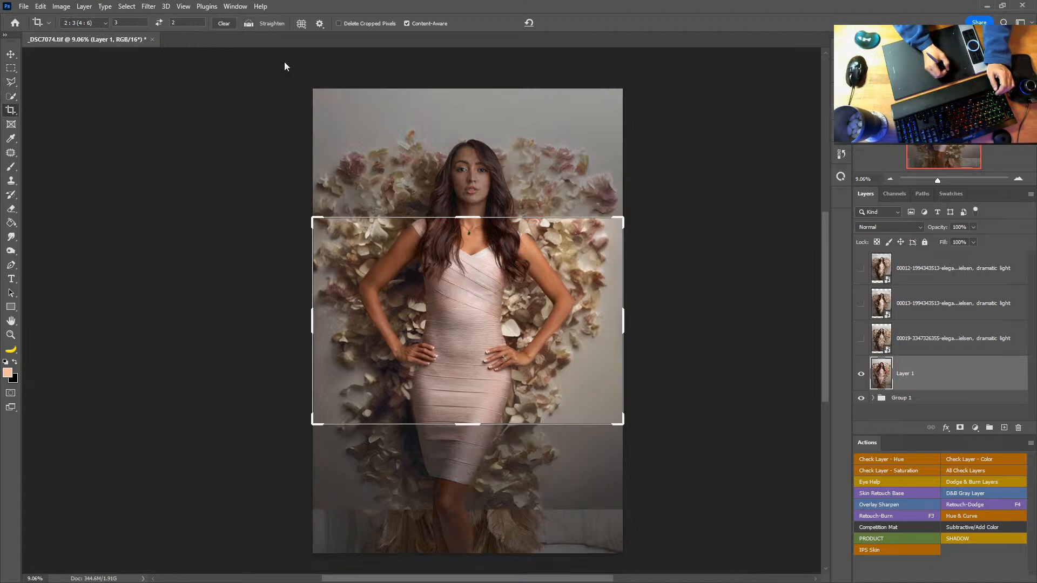
pyautogui.moveTo(312, 217); pyautogui.dragTo(307, 144)
pyautogui.moveTo(419, 271); pyautogui.dragTo(467, 209)
pyautogui.moveTo(600, 518)
pyautogui.mouseDown()
pyautogui.moveTo(610, 533)
pyautogui.moveTo(605, 520)
pyautogui.mouseUp()
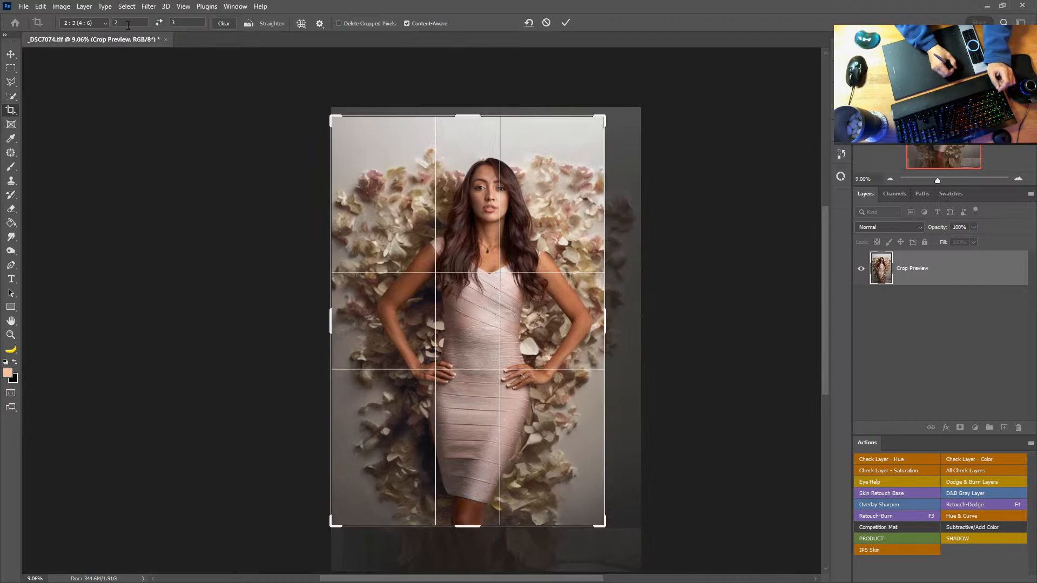
# Crop the image to a 4:5 (8:10) portrait ratio with Content-Aware off and Delete Cropped Pixels on, and save the file
pyautogui.click(105, 24)
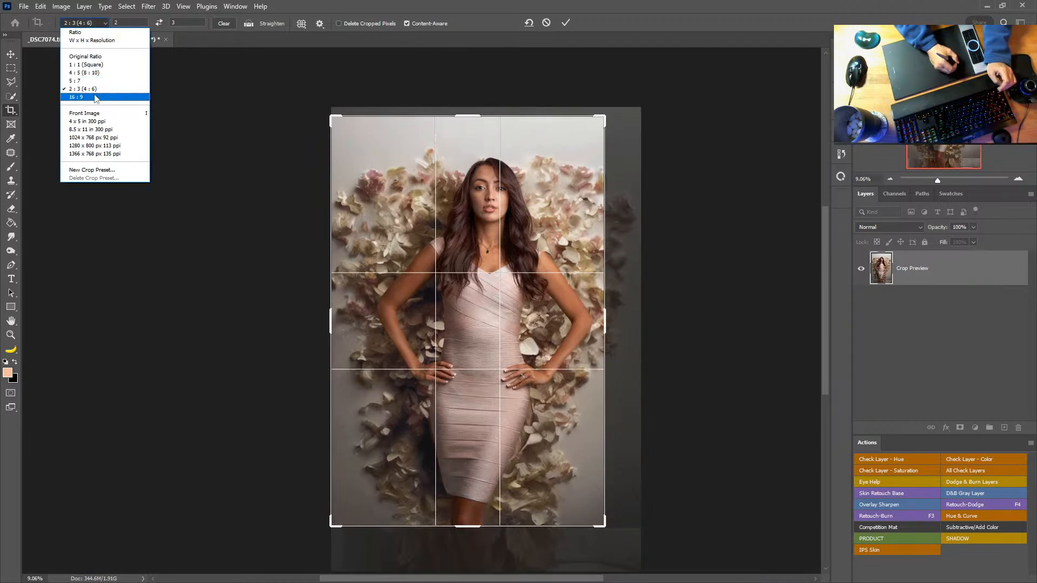
pyautogui.click(97, 73)
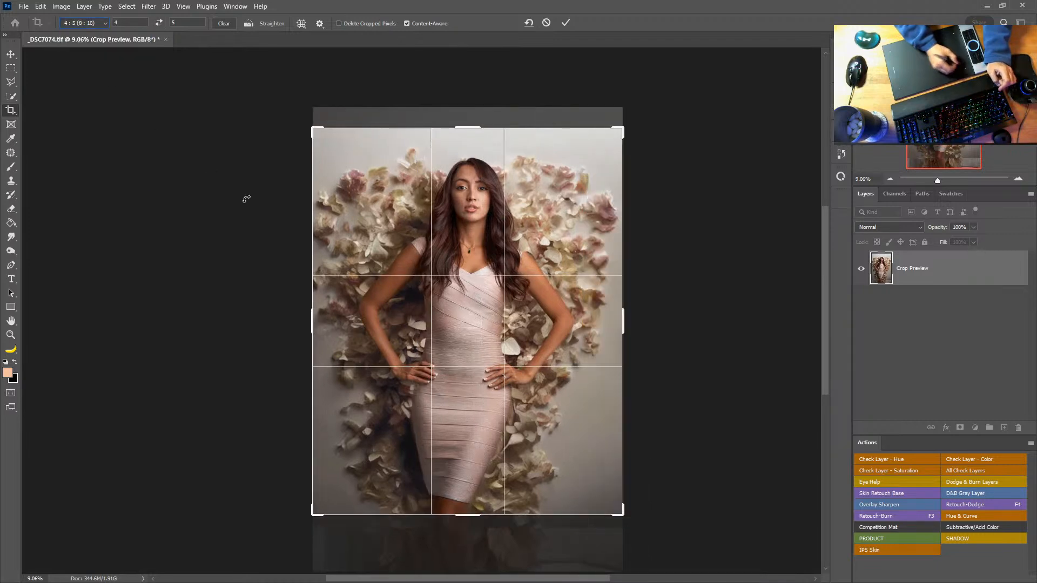
pyautogui.moveTo(522, 345); pyautogui.dragTo(544, 317)
pyautogui.moveTo(521, 278)
pyautogui.mouseDown()
pyautogui.moveTo(522, 261)
pyautogui.moveTo(525, 272)
pyautogui.mouseUp()
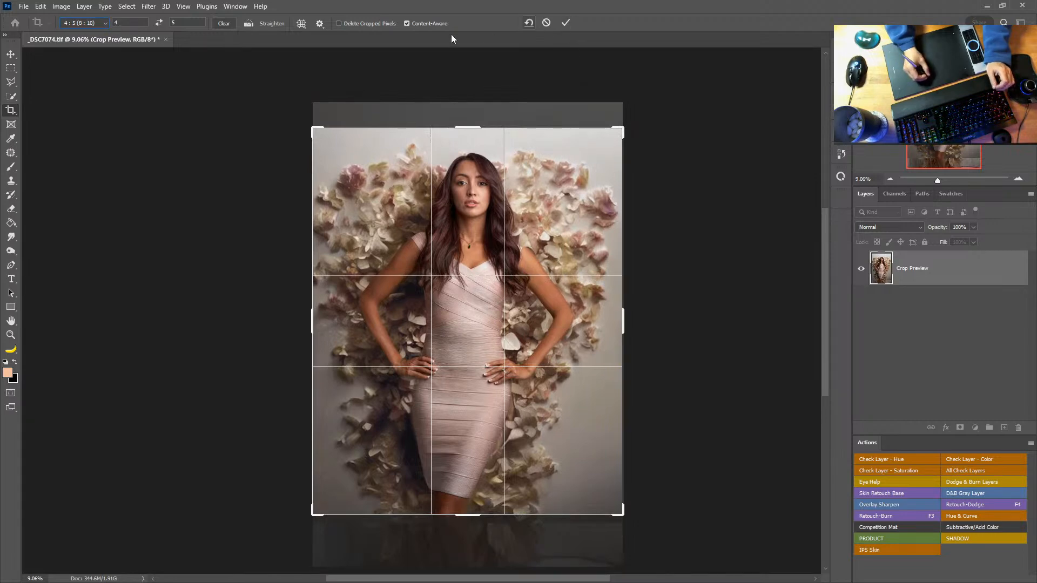
pyautogui.click(406, 23)
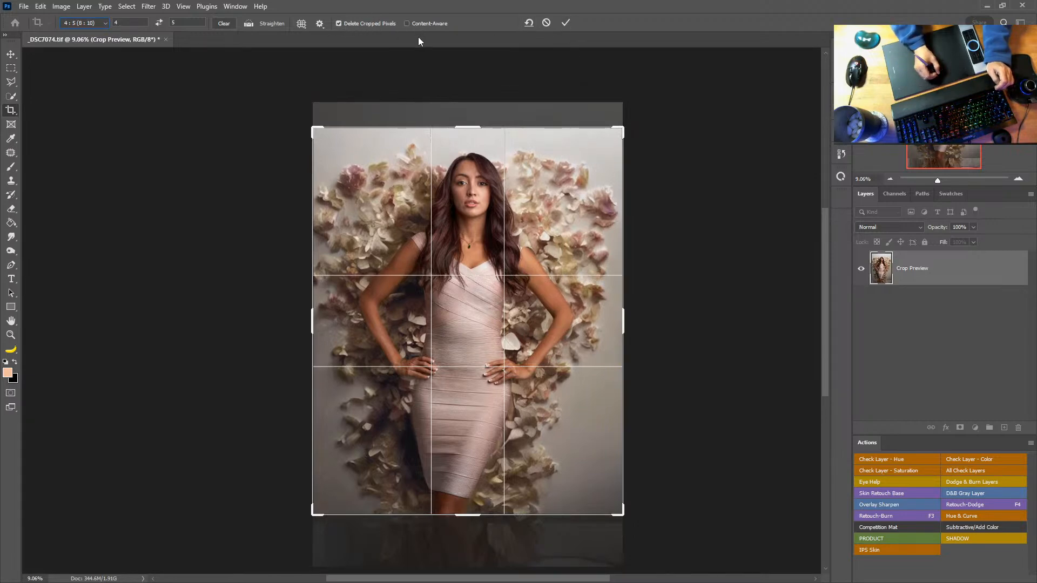
pyautogui.click(565, 22)
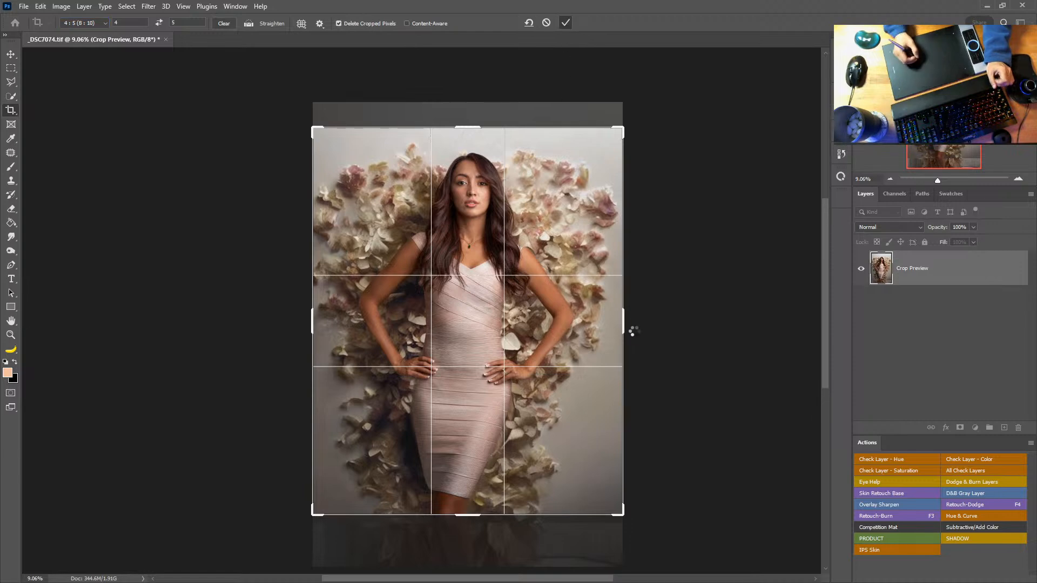
pyautogui.press('ctrl')
pyautogui.hotkey('ctrl', 's')
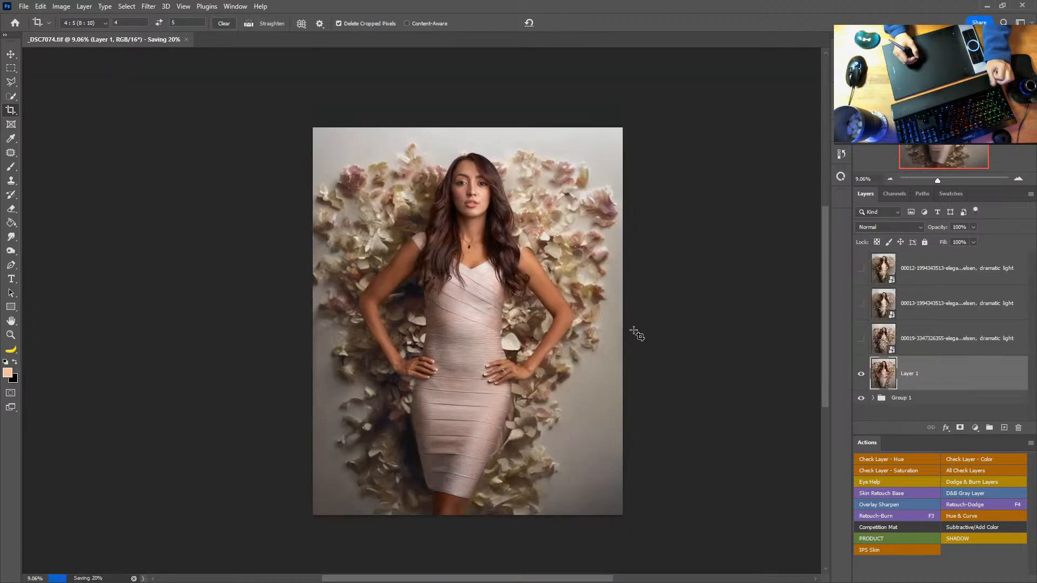
# Select the 00019 flower layer and toggle its visibility to compare it with the composite, leaving it shown
pyautogui.click(925, 342)
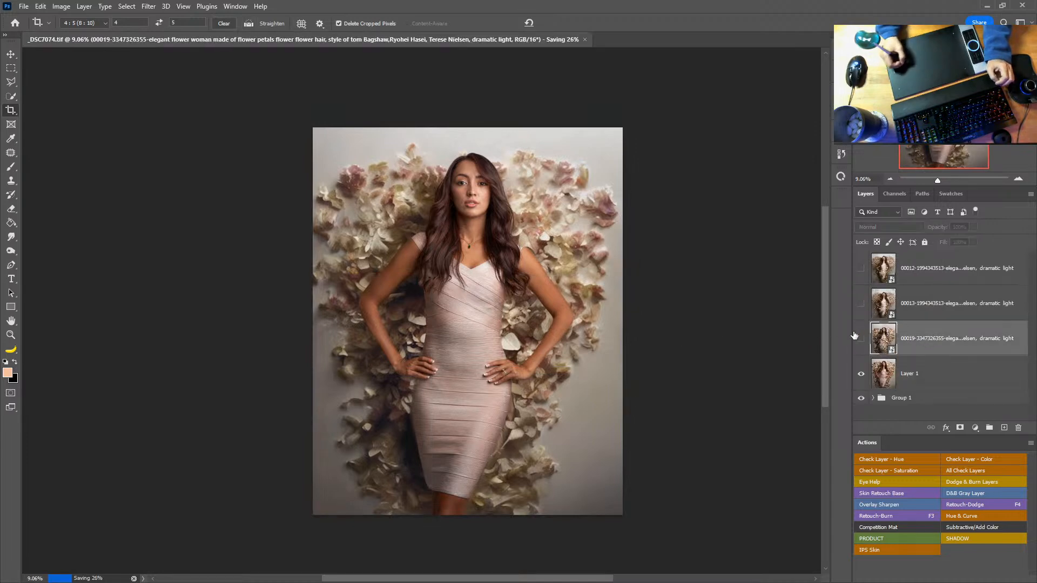
pyautogui.click(861, 339)
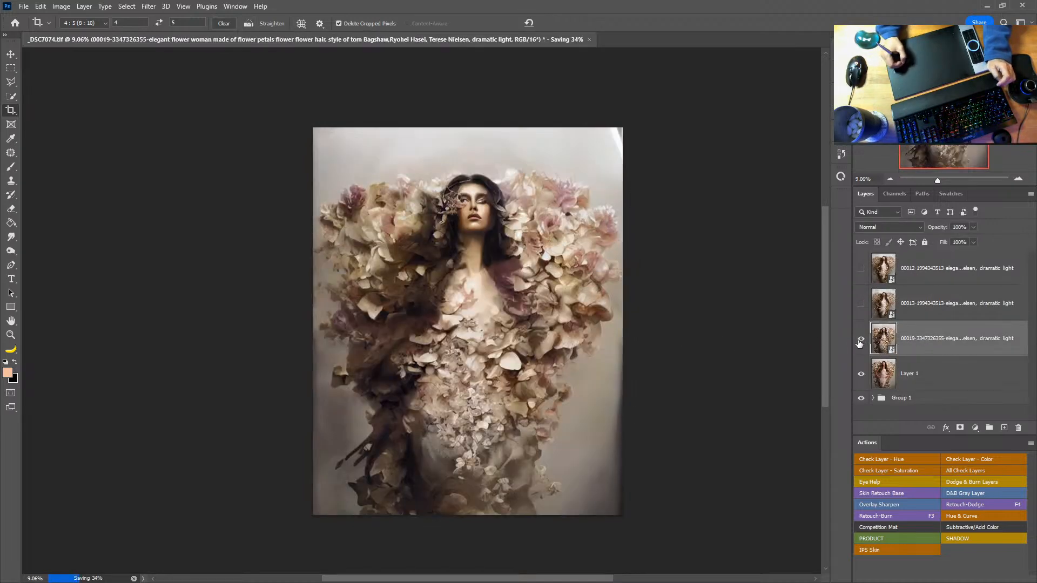
pyautogui.click(860, 340)
pyautogui.click(861, 340)
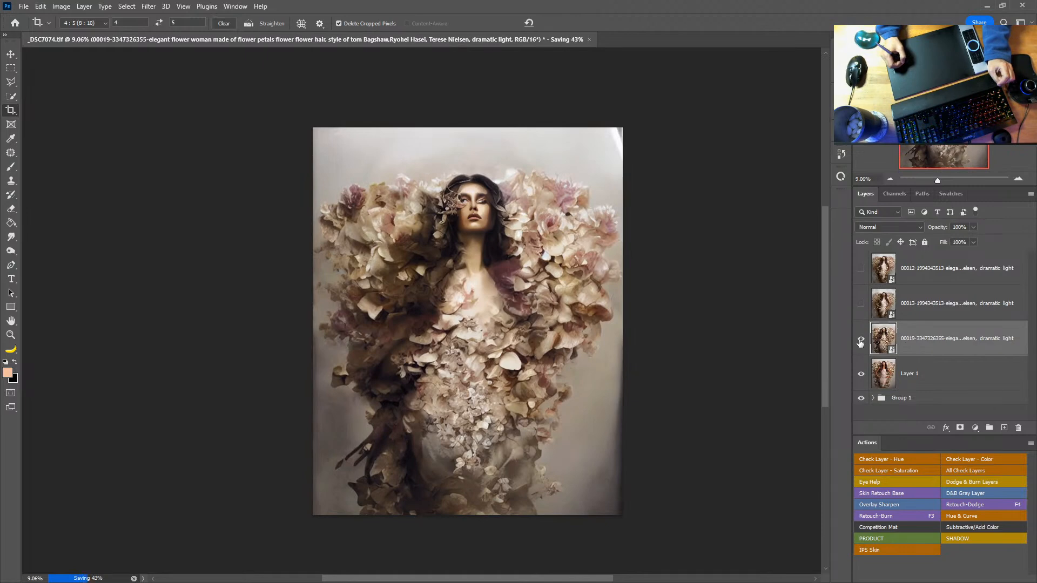
pyautogui.click(861, 340)
pyautogui.click(861, 341)
pyautogui.click(861, 342)
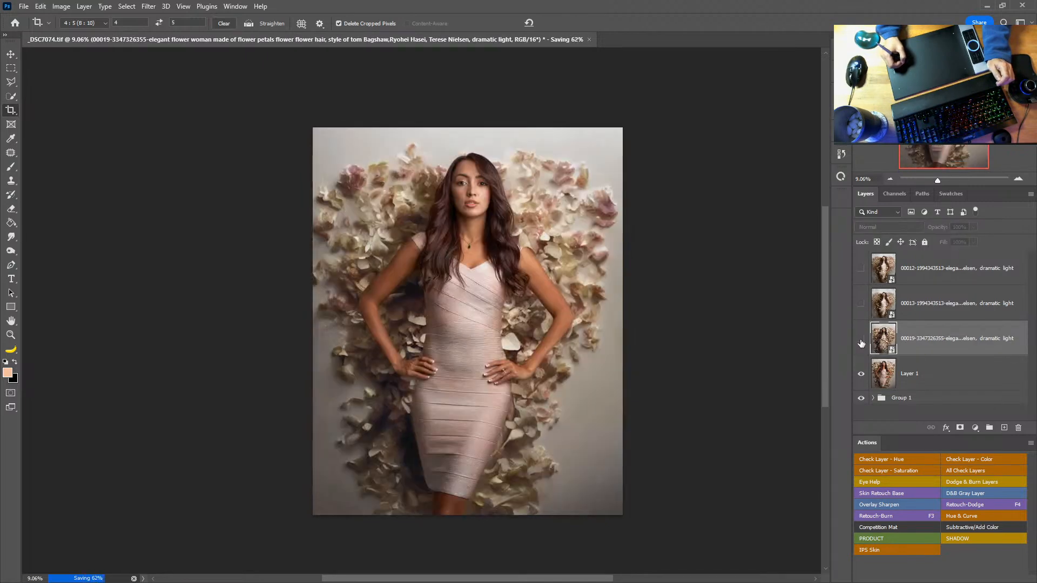
pyautogui.click(861, 341)
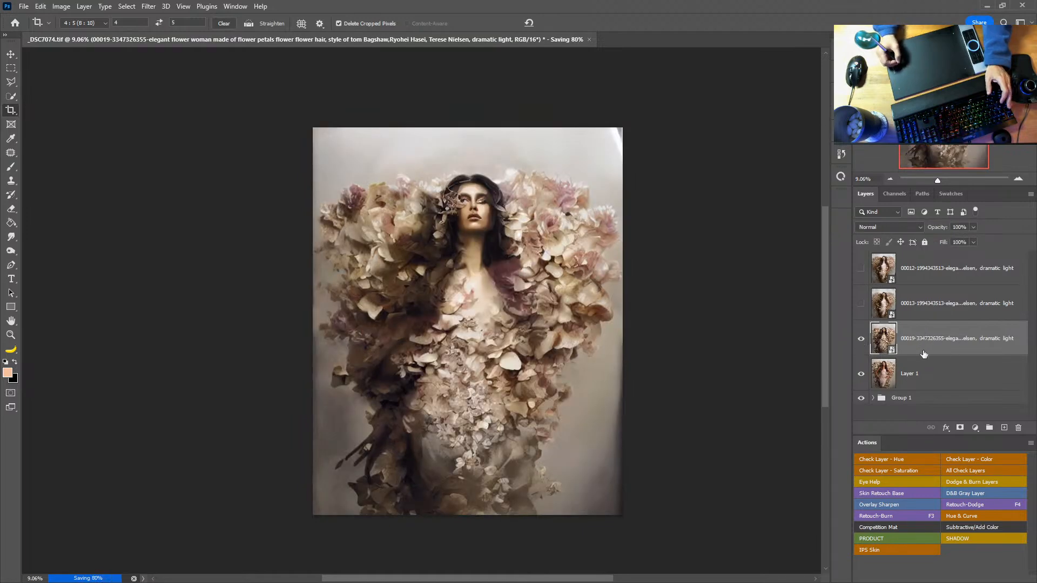
# Try a copy of the 00021 layer's mask on the 00019 layer, and delete it after comparing with the composite below
pyautogui.click(873, 398)
pyautogui.moveTo(927, 416); pyautogui.dragTo(920, 355)
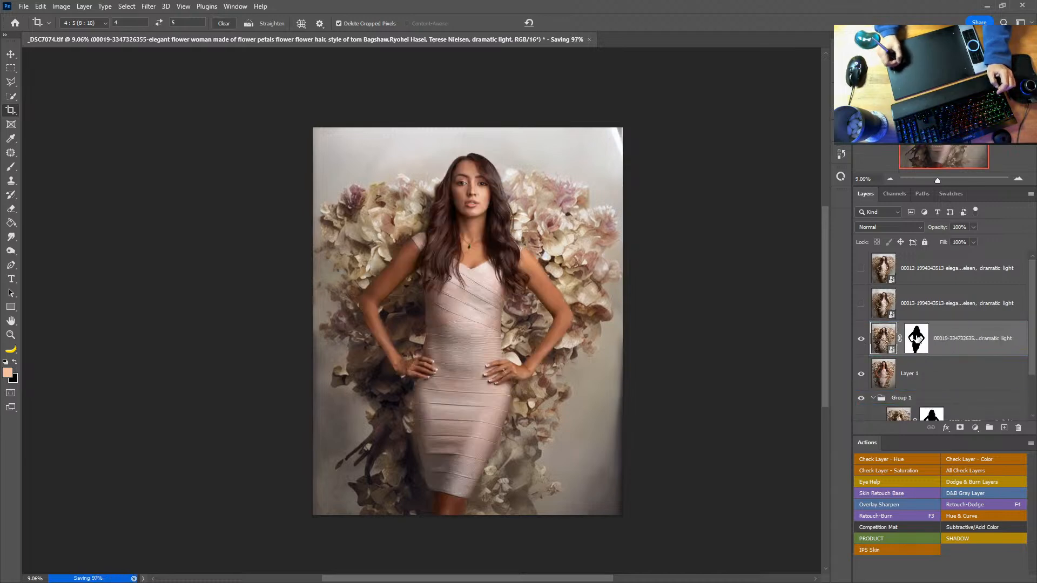
pyautogui.click(861, 339)
pyautogui.click(861, 340)
pyautogui.click(861, 340)
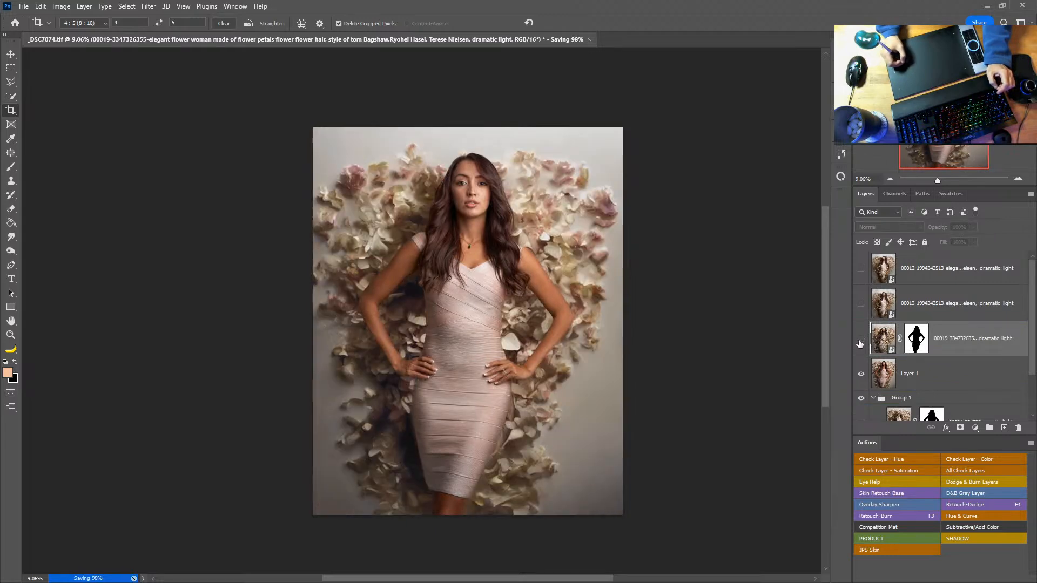
pyautogui.click(861, 340)
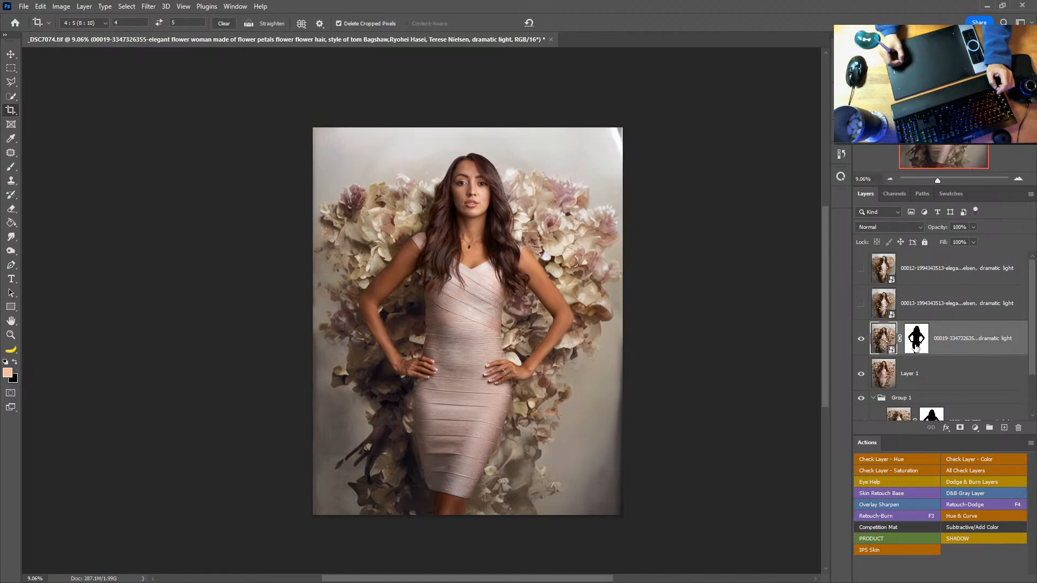
pyautogui.click(913, 351)
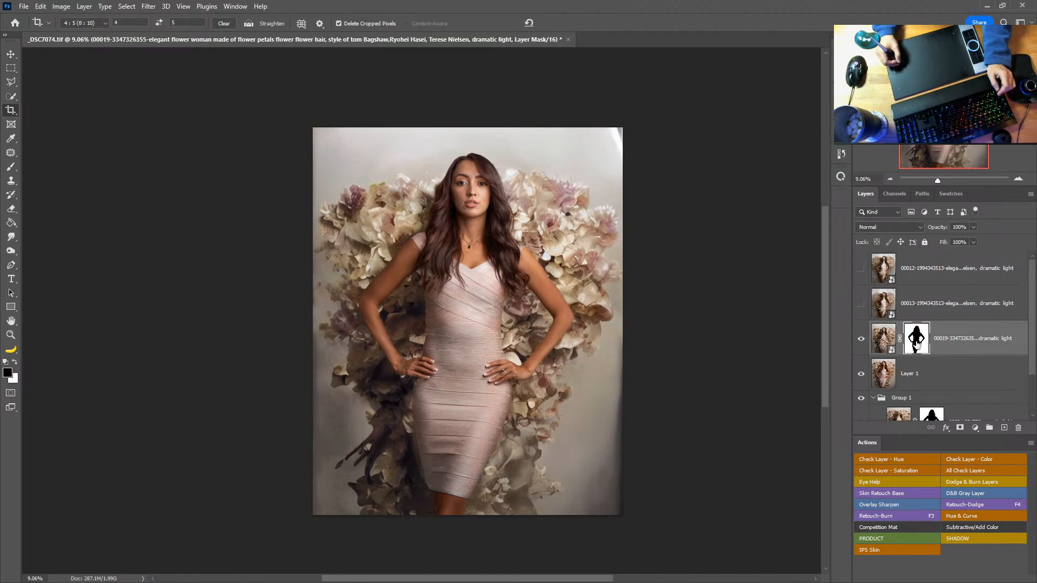
pyautogui.moveTo(918, 344); pyautogui.dragTo(1018, 427)
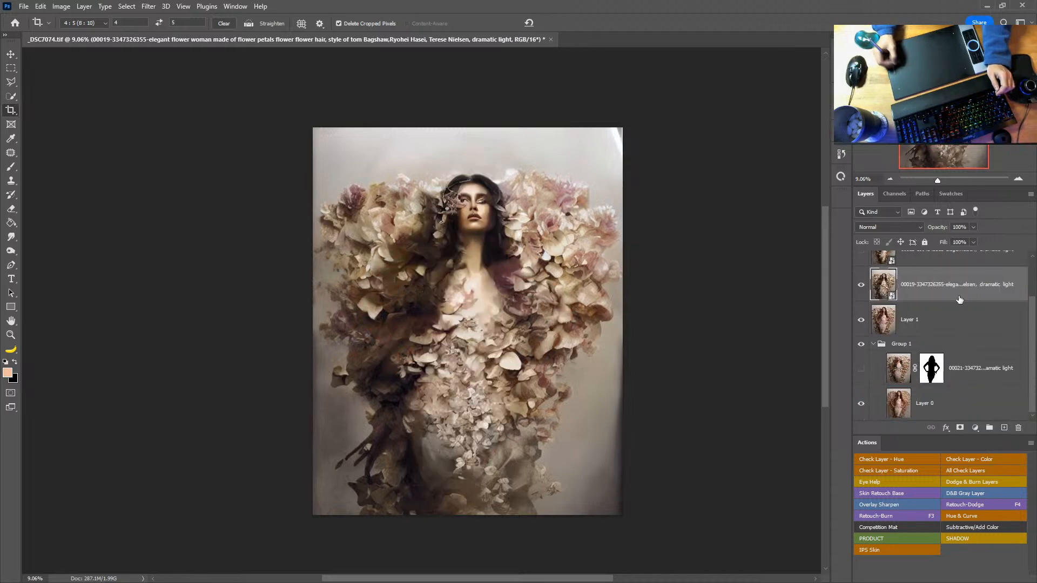
# Add a black mask to the visible 00019 layer and brush its flowers in beside the lower right of the dress
pyautogui.keyDown('alt'); pyautogui.click(960, 427); pyautogui.keyUp('alt')
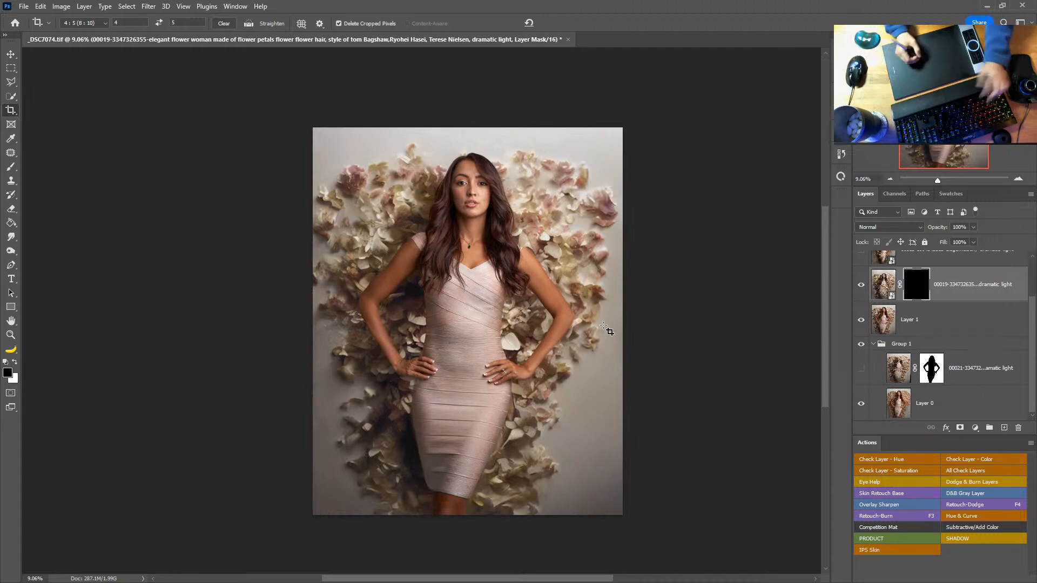
pyautogui.press('b')
pyautogui.keyDown('alt'); pyautogui.rightClick(527, 413); pyautogui.keyUp('alt')
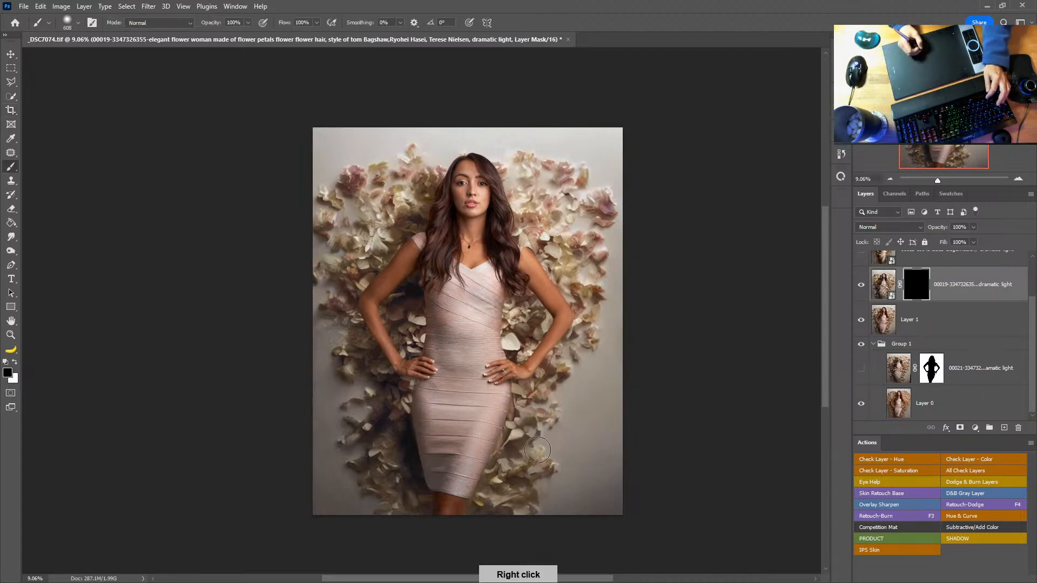
pyautogui.press('x')
pyautogui.moveTo(556, 440)
pyautogui.mouseDown()
pyautogui.moveTo(536, 507)
pyautogui.moveTo(556, 462)
pyautogui.moveTo(584, 511)
pyautogui.moveTo(606, 452)
pyautogui.moveTo(620, 516)
pyautogui.mouseUp()
pyautogui.press('x')
pyautogui.click(625, 376)
pyautogui.moveTo(588, 471)
pyautogui.mouseDown()
pyautogui.moveTo(560, 525)
pyautogui.moveTo(554, 499)
pyautogui.moveTo(587, 460)
pyautogui.moveTo(598, 405)
pyautogui.moveTo(578, 416)
pyautogui.moveTo(612, 357)
pyautogui.moveTo(568, 452)
pyautogui.moveTo(537, 433)
pyautogui.mouseUp()
# Brush the 00019 layer's petals in below and beside the elbow on the right of the image, using a smaller brush
pyautogui.press('x')
pyautogui.keyDown('alt'); pyautogui.rightClick(514, 465); pyautogui.keyUp('alt')
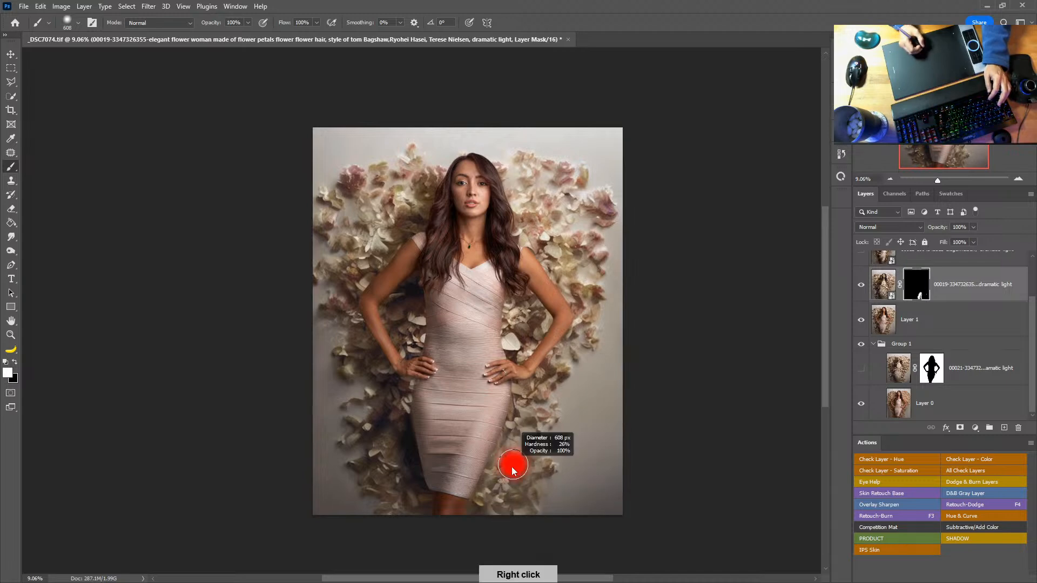
pyautogui.press('x')
pyautogui.press('x')
pyautogui.moveTo(562, 397)
pyautogui.mouseDown()
pyautogui.moveTo(579, 382)
pyautogui.moveTo(562, 375)
pyautogui.moveTo(584, 380)
pyautogui.moveTo(575, 377)
pyautogui.mouseUp()
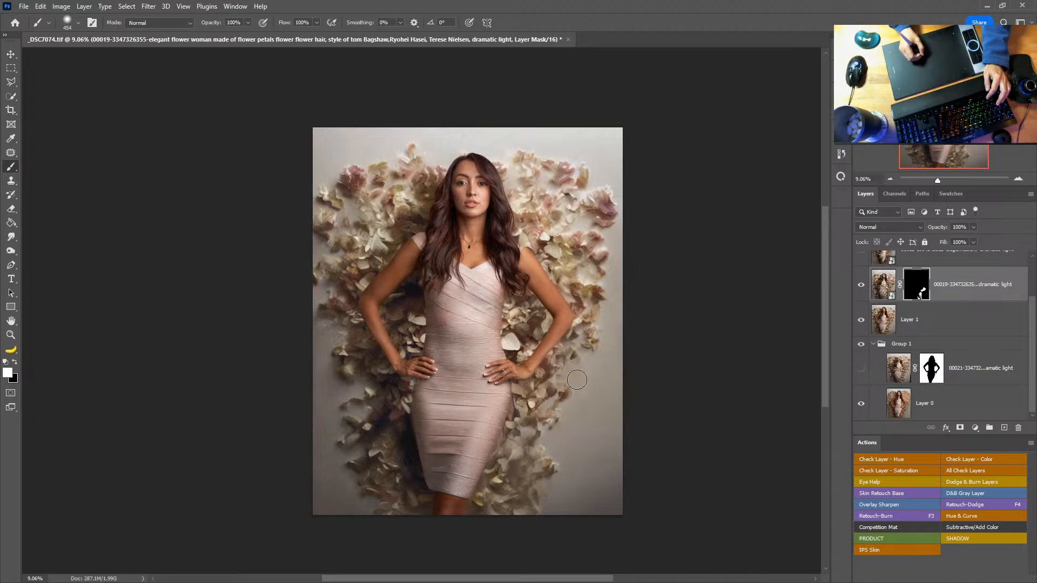
pyautogui.keyDown('alt'); pyautogui.rightClick(571, 359); pyautogui.keyUp('alt')
pyautogui.keyDown('alt'); pyautogui.rightClick(560, 362); pyautogui.keyUp('alt')
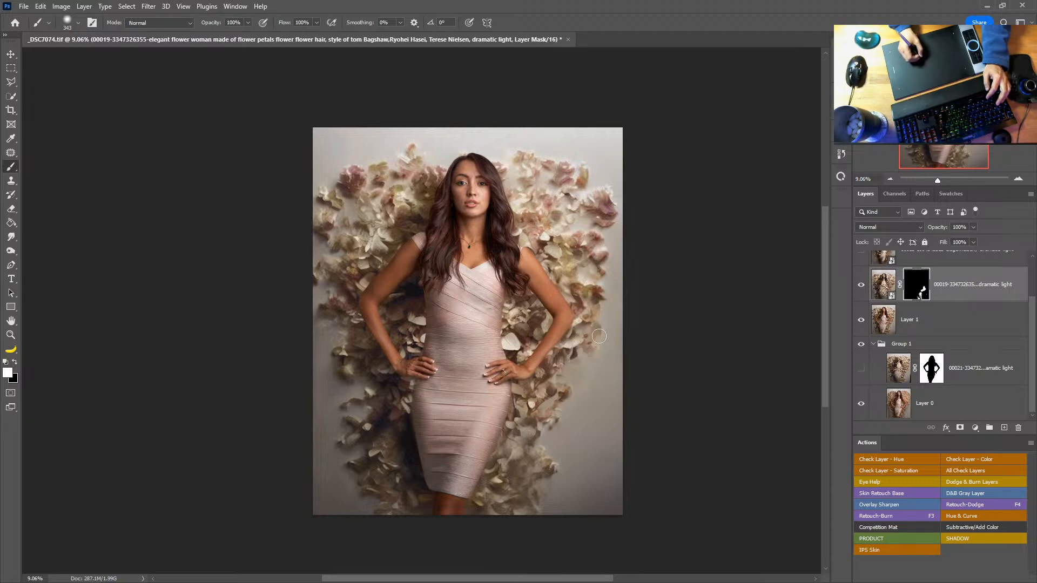
pyautogui.press('x')
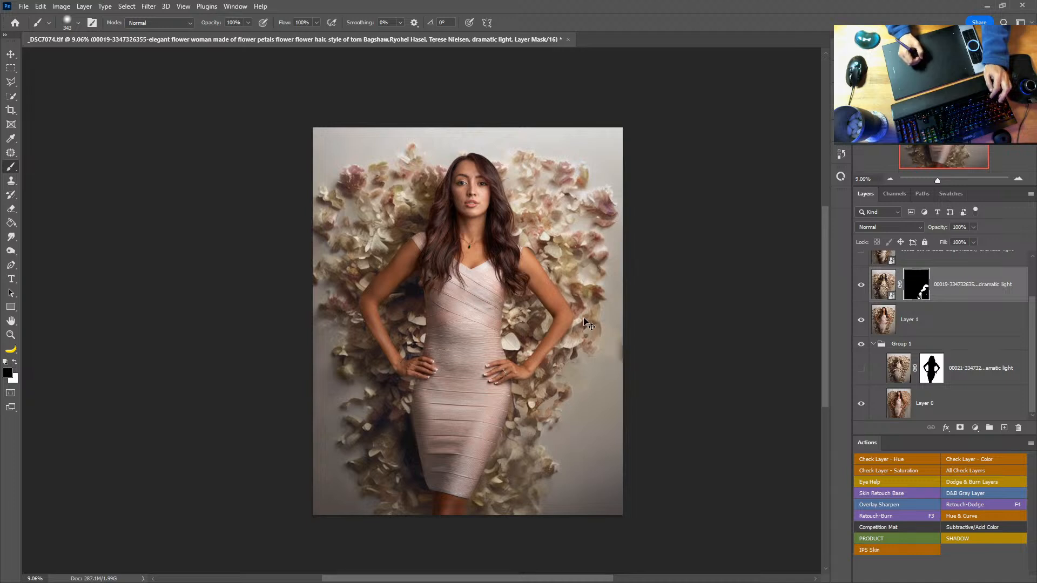
# Paint the 00019 layer's mask to bring in the pink flowers at the upper right of the image
pyautogui.press('x')
pyautogui.moveTo(608, 215)
pyautogui.mouseDown()
pyautogui.moveTo(577, 180)
pyautogui.moveTo(589, 228)
pyautogui.mouseUp()
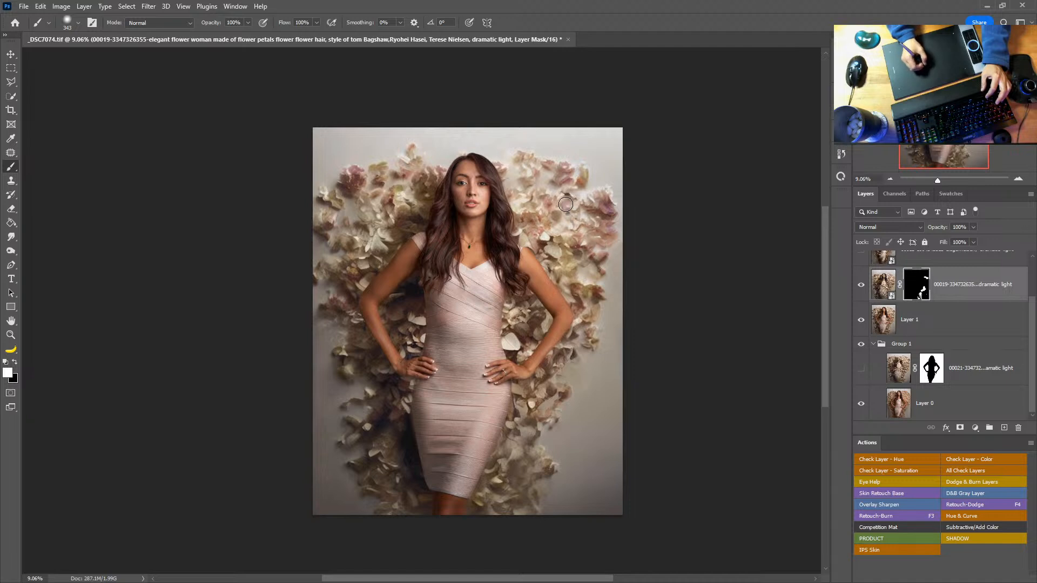
pyautogui.keyDown('alt'); pyautogui.rightClick(552, 180); pyautogui.keyUp('alt')
pyautogui.press('x')
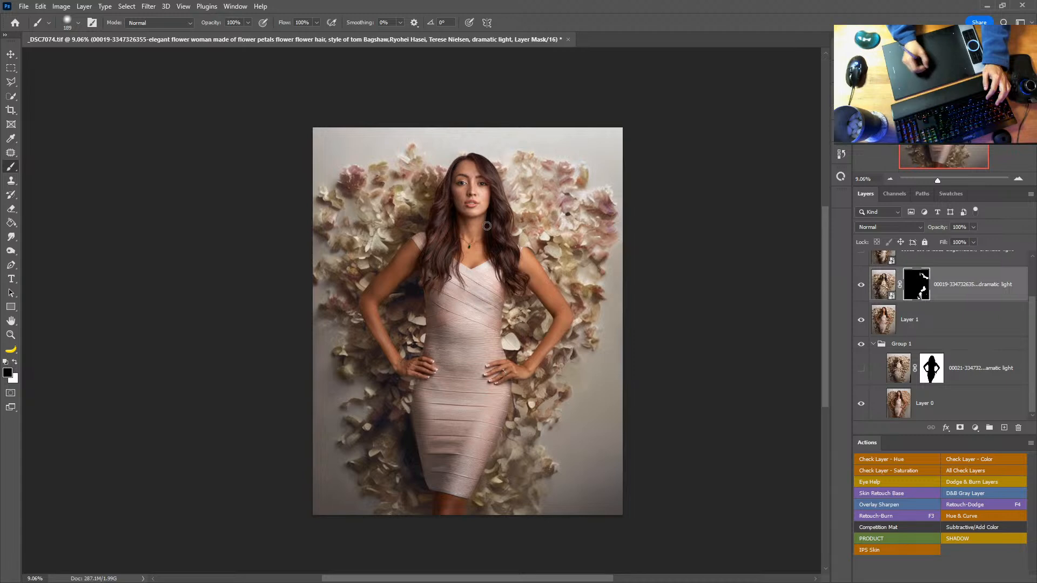
# Refine the 00019 layer's mask over the flowers at the upper left of the model's hair and shoulder
pyautogui.keyDown('alt'); pyautogui.rightClick(399, 195); pyautogui.keyUp('alt')
pyautogui.press('x')
pyautogui.press('x')
pyautogui.moveTo(396, 171)
pyautogui.mouseDown()
pyautogui.moveTo(384, 152)
pyautogui.moveTo(377, 175)
pyautogui.moveTo(376, 155)
pyautogui.mouseUp()
pyautogui.press('x')
pyautogui.press('x')
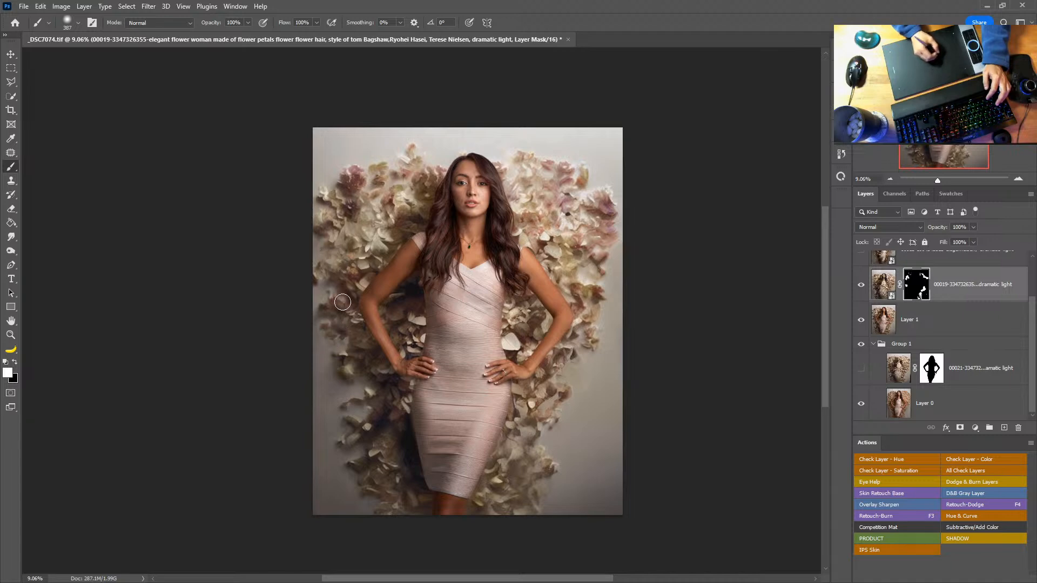
# Blend the 00019 layer's petals in along the lower left of the model and undo the last brush stroke
pyautogui.moveTo(370, 389); pyautogui.dragTo(354, 397)
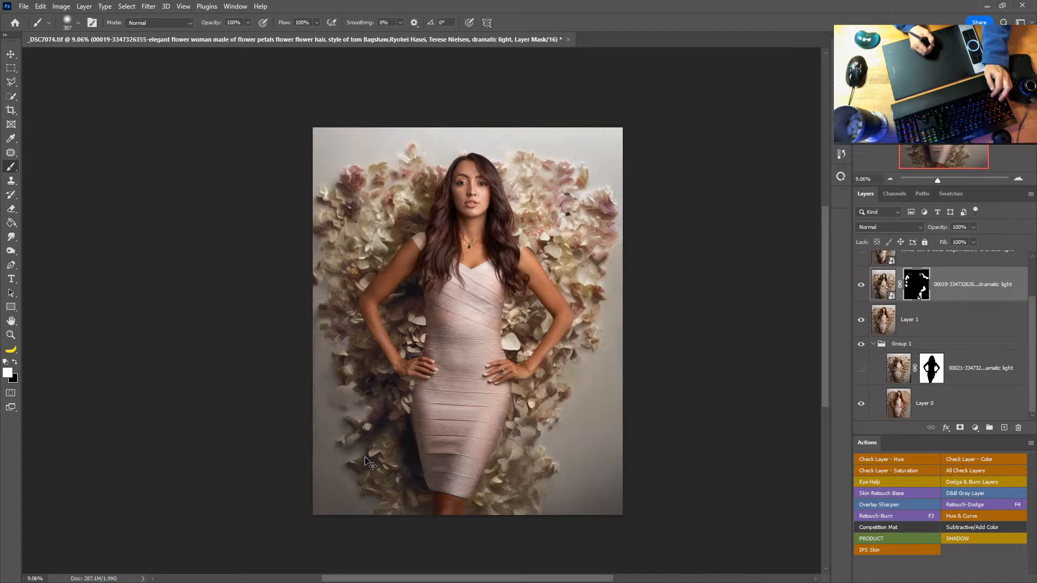
pyautogui.press('x')
pyautogui.moveTo(365, 389); pyautogui.dragTo(356, 387)
pyautogui.keyDown('alt'); pyautogui.rightClick(369, 394); pyautogui.keyUp('alt')
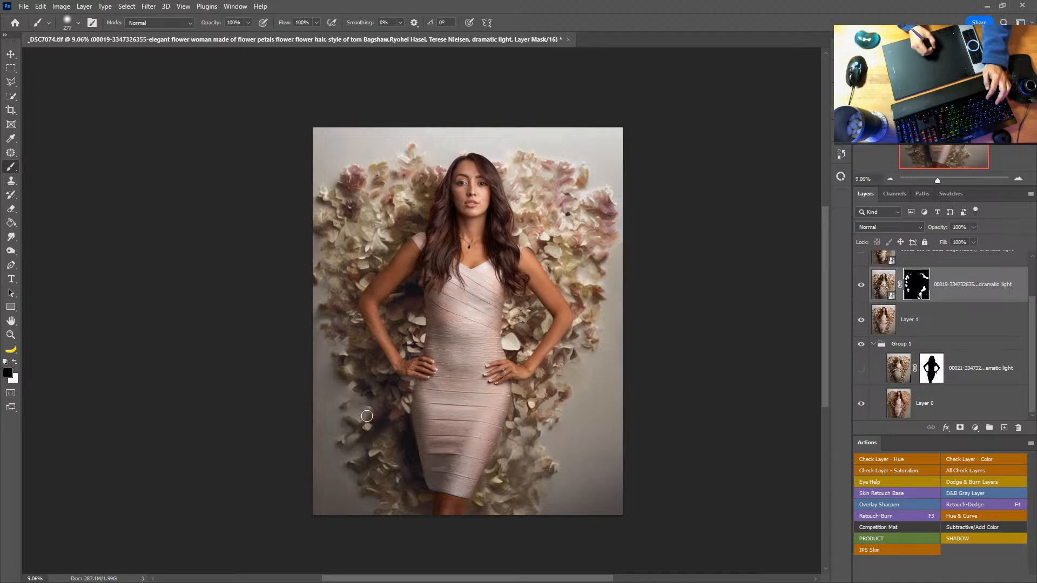
pyautogui.press('x')
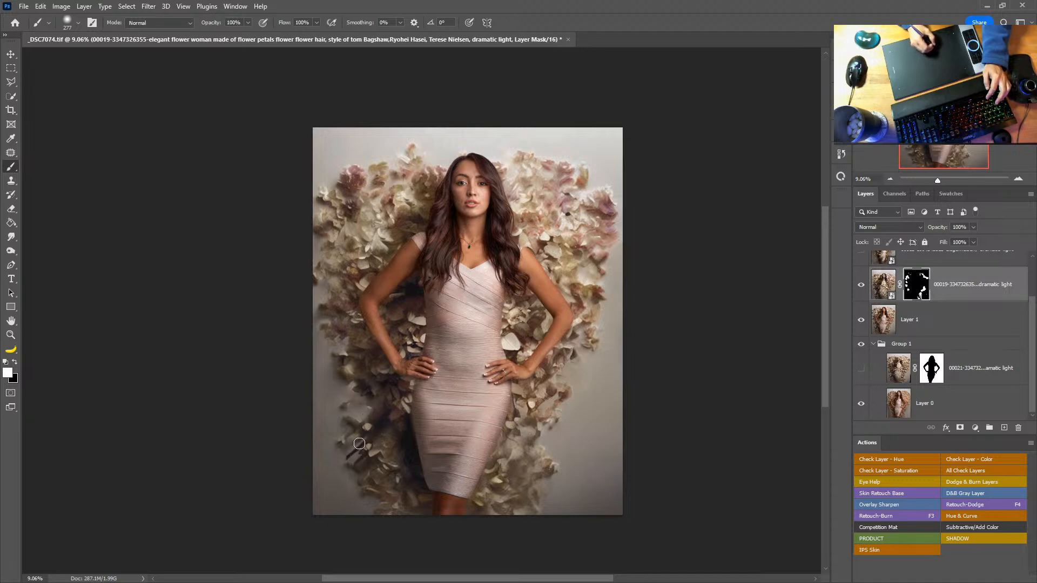
pyautogui.hotkey('ctrl', 'z')
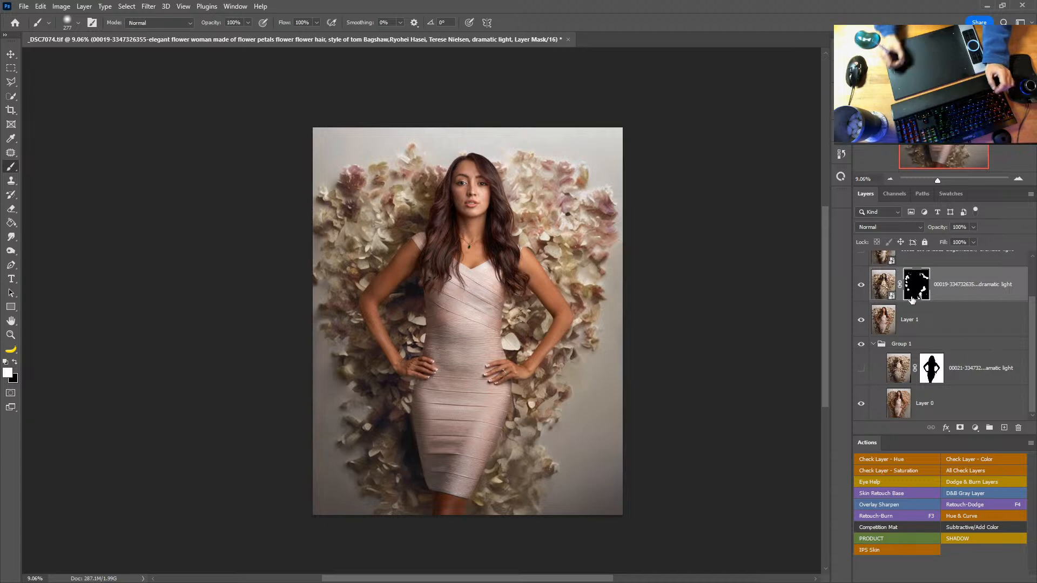
# Merge the masked 00019 layer with Layer 1
pyautogui.click(948, 327)
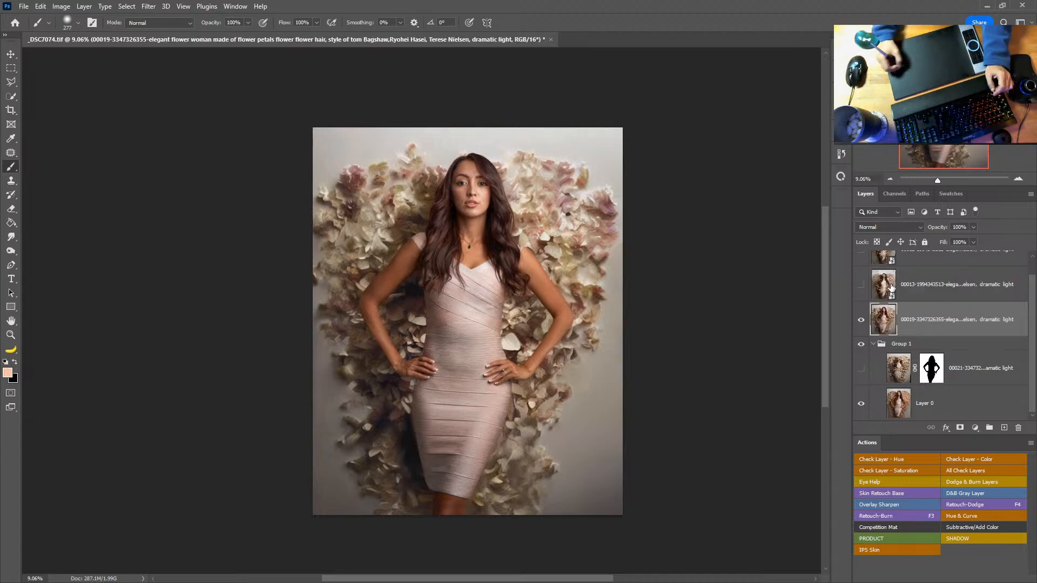
# Compare the 00013 layer with the merged composite by toggling visibility, and delete the 00013 layer
pyautogui.click(861, 287)
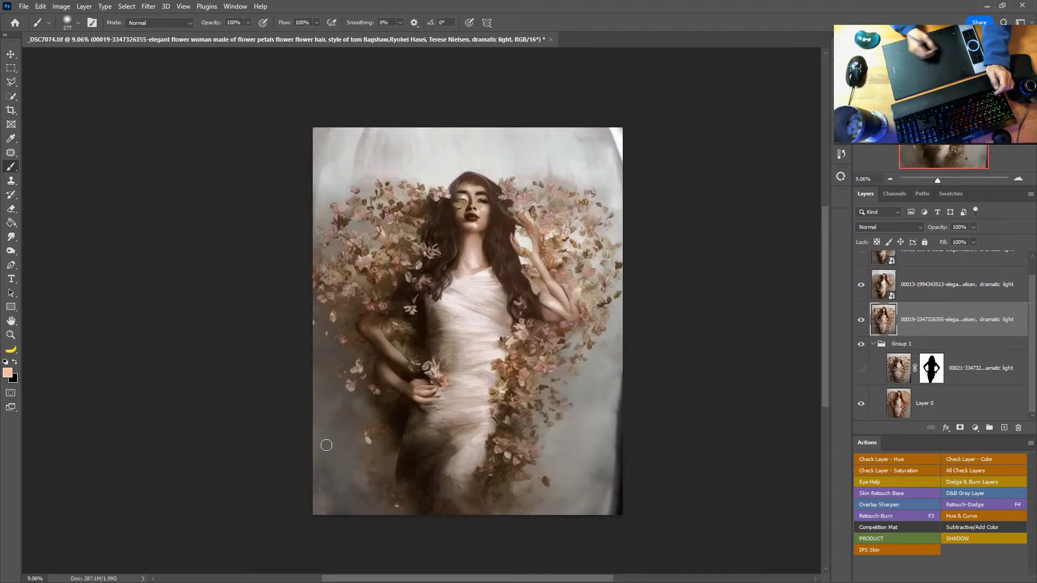
pyautogui.click(862, 322)
pyautogui.click(861, 318)
pyautogui.click(861, 286)
pyautogui.click(861, 286)
pyautogui.click(862, 286)
pyautogui.click(861, 286)
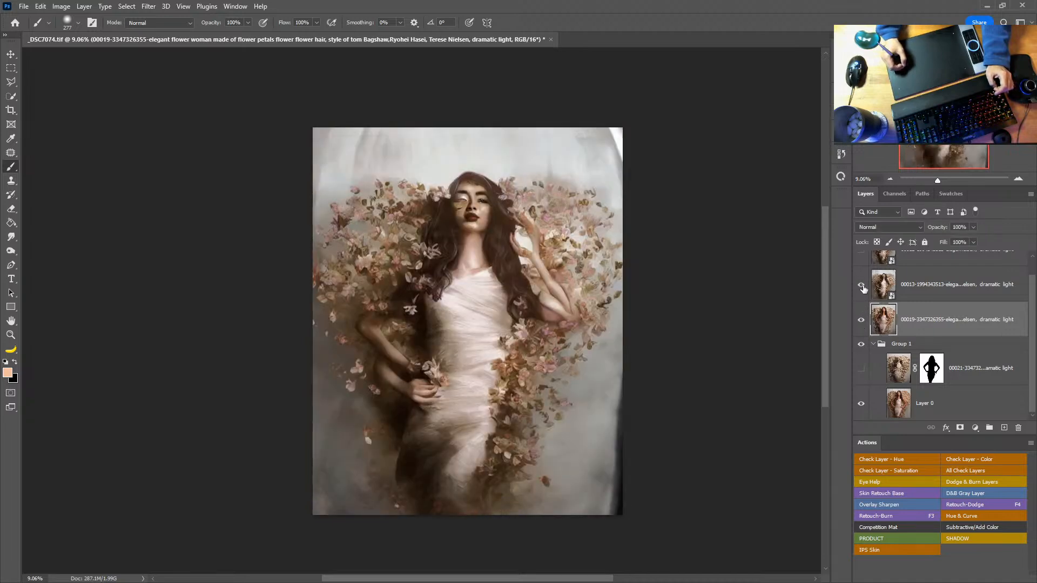
pyautogui.click(862, 286)
pyautogui.scroll(2, 973, 293)
pyautogui.click(861, 305)
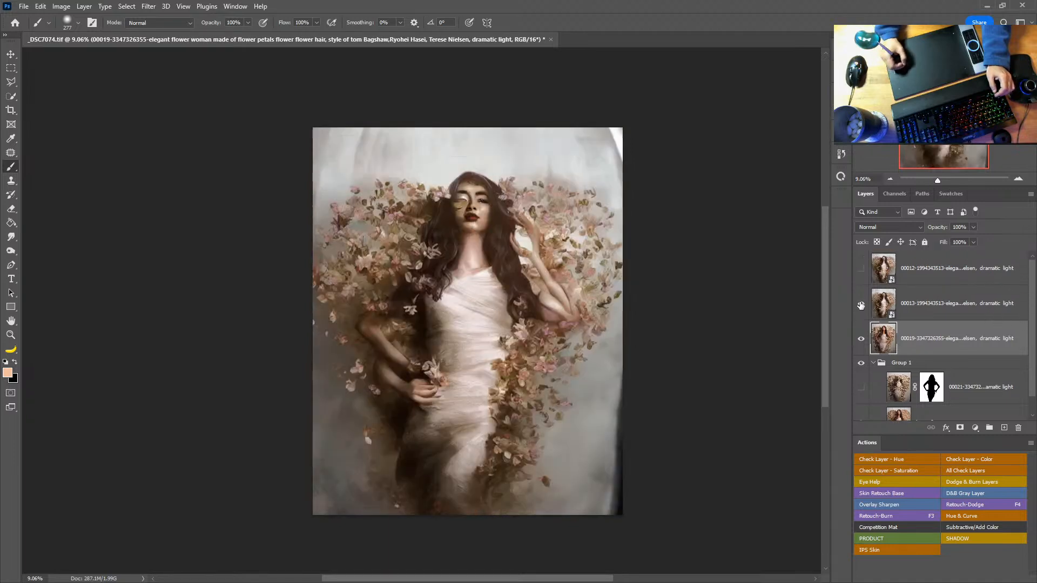
pyautogui.click(903, 307)
pyautogui.press('Delete')
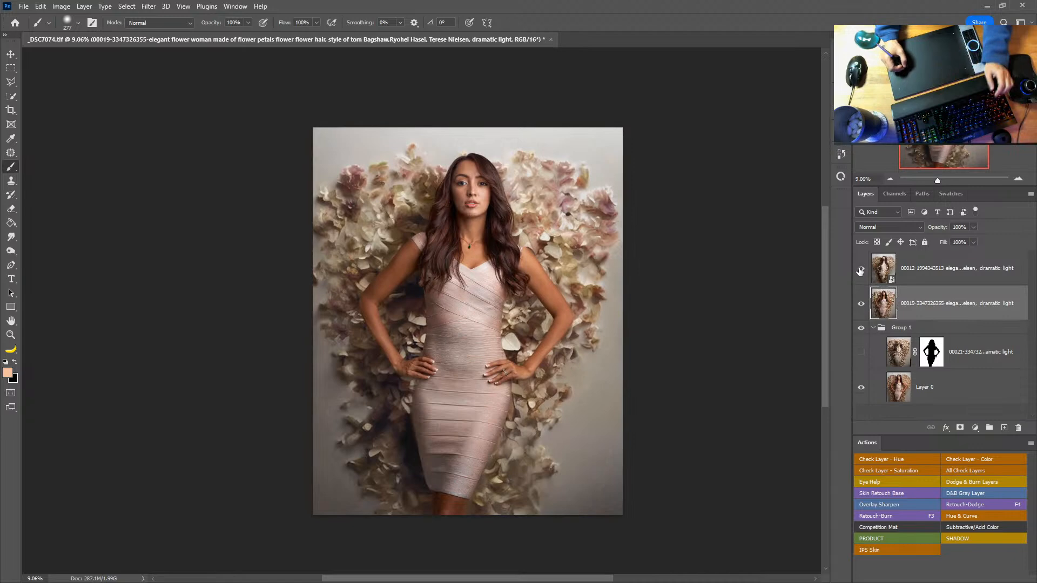
# Show the 00012 layer, compare it with the composite, and add a mask inverted to black
pyautogui.click(861, 269)
pyautogui.click(907, 271)
pyautogui.click(862, 268)
pyautogui.click(862, 268)
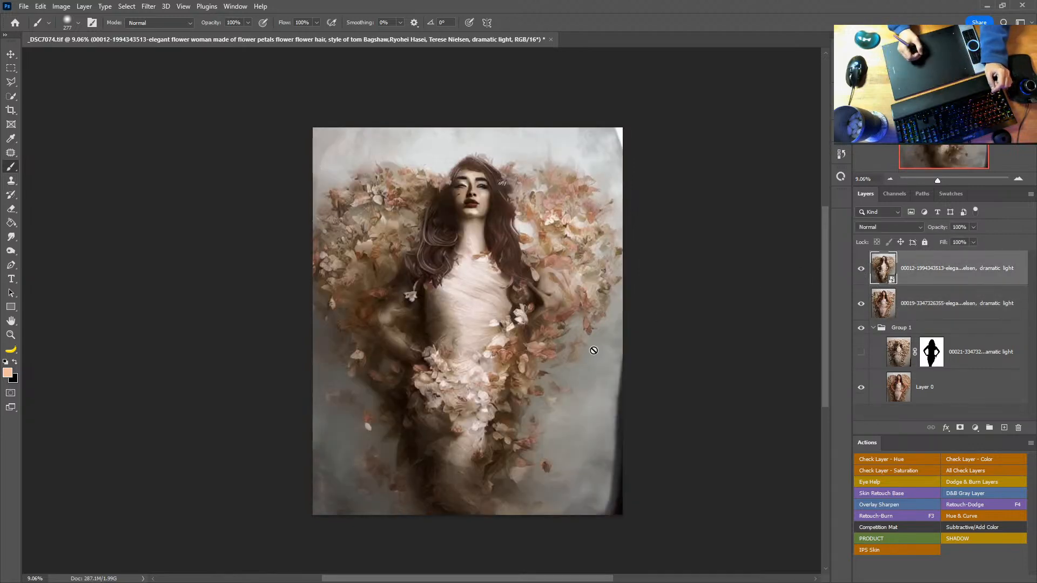
pyautogui.click(861, 269)
pyautogui.click(861, 269)
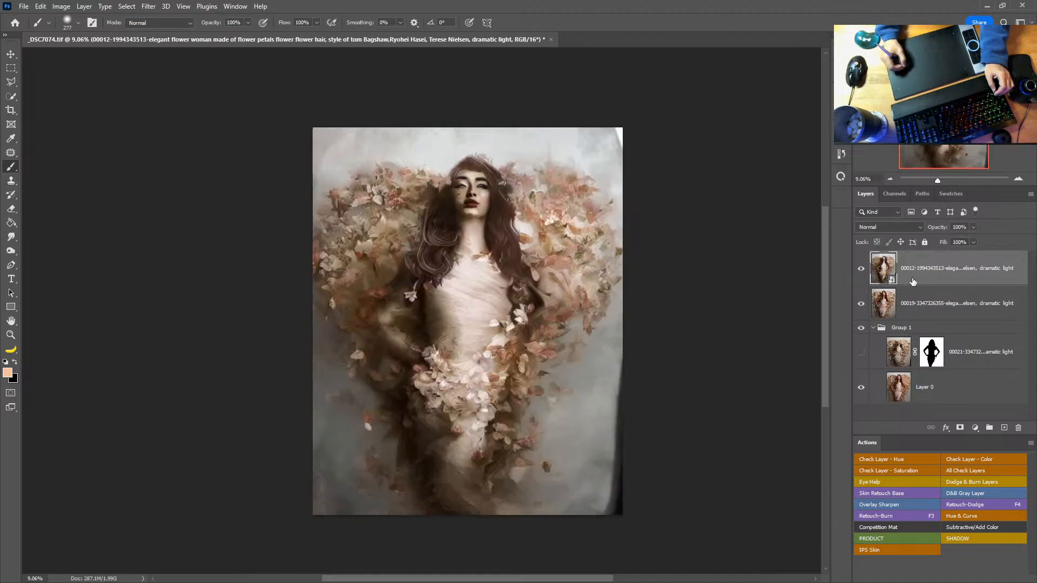
pyautogui.click(960, 428)
pyautogui.hotkey('ctrl', 'i')
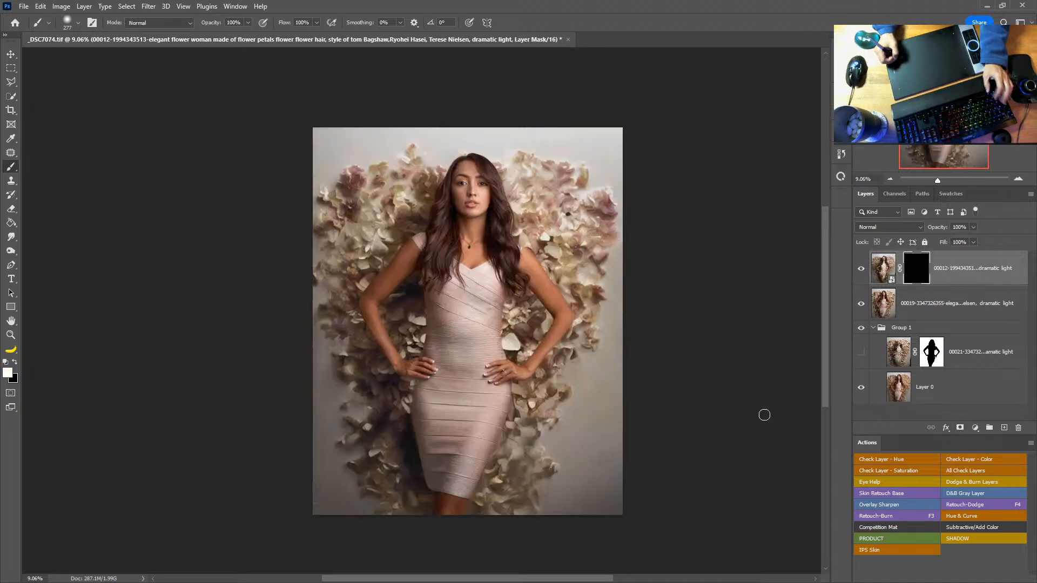
# Brush the 00012 layer's flowers in over the lower dress and mask them back along the right background
pyautogui.keyDown('alt'); pyautogui.rightClick(453, 461); pyautogui.keyUp('alt')
pyautogui.moveTo(455, 475)
pyautogui.mouseDown()
pyautogui.moveTo(420, 488)
pyautogui.moveTo(438, 497)
pyautogui.moveTo(446, 475)
pyautogui.moveTo(417, 454)
pyautogui.moveTo(443, 435)
pyautogui.moveTo(462, 462)
pyautogui.moveTo(489, 451)
pyautogui.moveTo(484, 497)
pyautogui.moveTo(517, 508)
pyautogui.moveTo(518, 494)
pyautogui.moveTo(548, 514)
pyautogui.moveTo(538, 486)
pyautogui.moveTo(554, 513)
pyautogui.moveTo(574, 496)
pyautogui.moveTo(551, 444)
pyautogui.moveTo(567, 525)
pyautogui.moveTo(599, 421)
pyautogui.moveTo(599, 487)
pyautogui.moveTo(557, 420)
pyautogui.mouseUp()
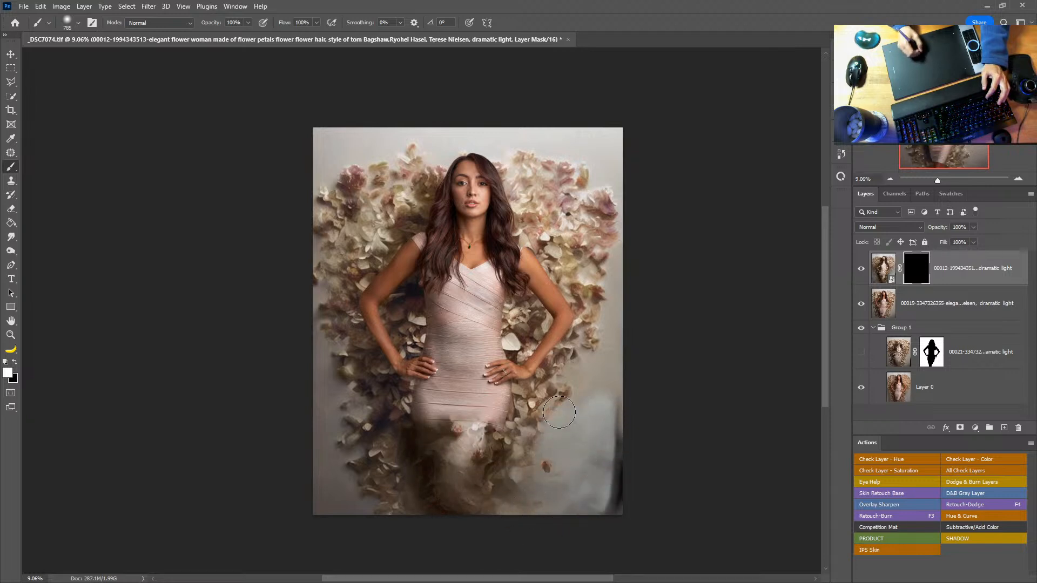
pyautogui.press('x')
pyautogui.moveTo(620, 417)
pyautogui.mouseDown()
pyautogui.moveTo(589, 517)
pyautogui.moveTo(602, 412)
pyautogui.moveTo(557, 525)
pyautogui.moveTo(567, 410)
pyautogui.moveTo(530, 516)
pyautogui.moveTo(578, 404)
pyautogui.mouseUp()
pyautogui.keyDown('alt'); pyautogui.rightClick(570, 412); pyautogui.keyUp('alt')
# Paint the 00012 layer's misty background in over the lower left of the image
pyautogui.press('x')
pyautogui.moveTo(373, 467)
pyautogui.mouseDown()
pyautogui.moveTo(345, 409)
pyautogui.moveTo(322, 433)
pyautogui.moveTo(314, 478)
pyautogui.moveTo(345, 537)
pyautogui.mouseUp()
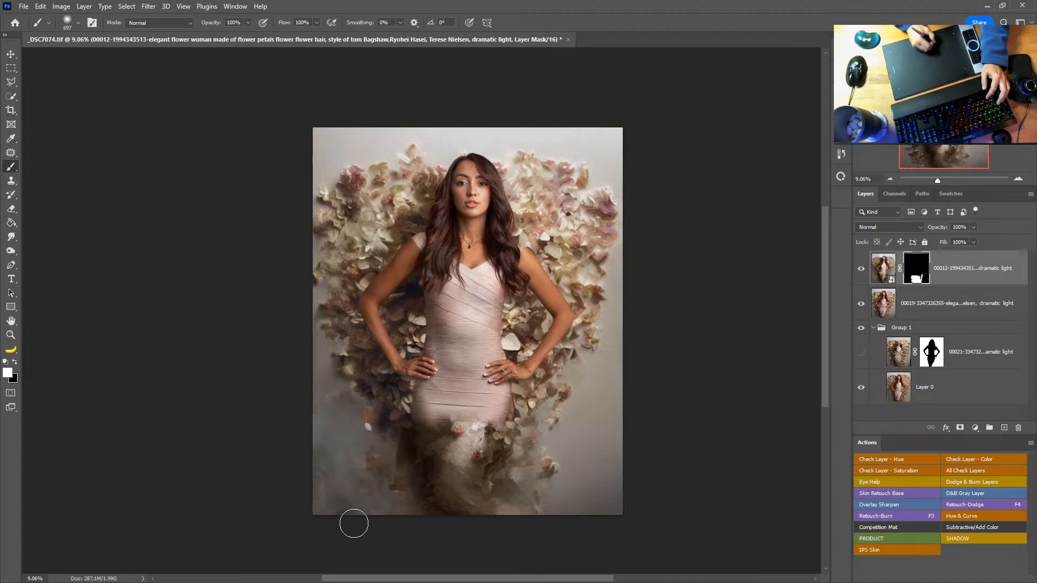
pyautogui.moveTo(364, 412)
pyautogui.mouseDown()
pyautogui.moveTo(326, 370)
pyautogui.moveTo(316, 332)
pyautogui.mouseUp()
pyautogui.moveTo(342, 373)
pyautogui.mouseDown()
pyautogui.moveTo(339, 337)
pyautogui.moveTo(313, 301)
pyautogui.mouseUp()
# Brush the 00012 layer's texture up over the dress and hide it again around the waist and hips
pyautogui.press('x')
pyautogui.press('x')
pyautogui.moveTo(429, 430)
pyautogui.mouseDown()
pyautogui.moveTo(499, 411)
pyautogui.moveTo(447, 421)
pyautogui.moveTo(467, 352)
pyautogui.moveTo(474, 385)
pyautogui.moveTo(462, 353)
pyautogui.moveTo(436, 334)
pyautogui.moveTo(435, 323)
pyautogui.moveTo(477, 348)
pyautogui.moveTo(489, 309)
pyautogui.moveTo(451, 317)
pyautogui.moveTo(443, 296)
pyautogui.moveTo(450, 285)
pyautogui.moveTo(486, 294)
pyautogui.mouseUp()
pyautogui.keyDown('alt'); pyautogui.rightClick(467, 353); pyautogui.keyUp('alt')
pyautogui.press('x')
pyautogui.moveTo(495, 331)
pyautogui.mouseDown()
pyautogui.moveTo(478, 354)
pyautogui.moveTo(490, 290)
pyautogui.moveTo(453, 267)
pyautogui.moveTo(425, 306)
pyautogui.moveTo(445, 317)
pyautogui.moveTo(452, 343)
pyautogui.moveTo(433, 369)
pyautogui.moveTo(449, 386)
pyautogui.moveTo(454, 318)
pyautogui.moveTo(474, 341)
pyautogui.moveTo(477, 392)
pyautogui.moveTo(434, 376)
pyautogui.moveTo(459, 402)
pyautogui.moveTo(441, 404)
pyautogui.moveTo(497, 421)
pyautogui.mouseUp()
pyautogui.keyDown('alt'); pyautogui.rightClick(524, 393); pyautogui.keyUp('alt')
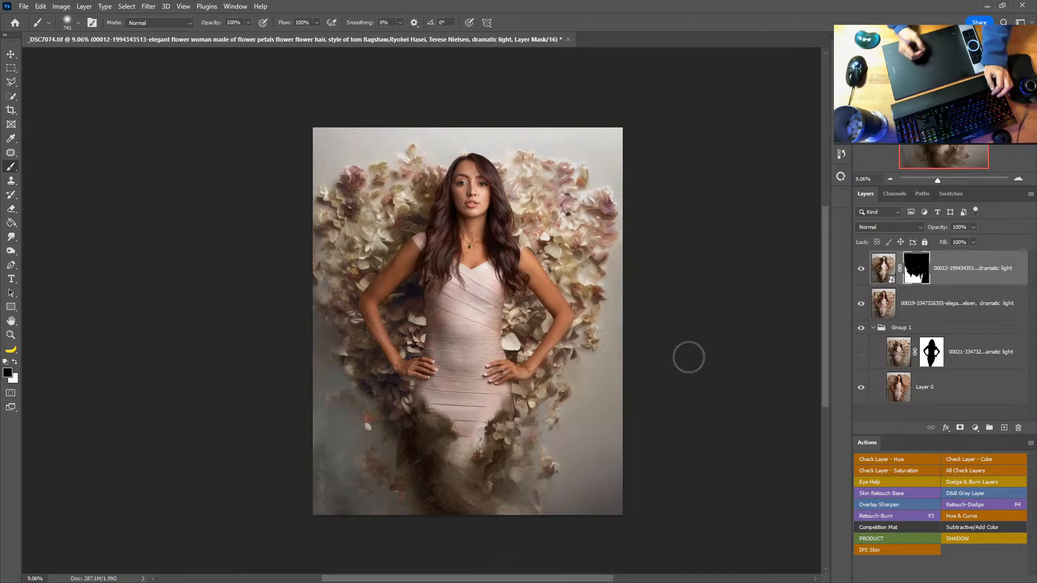
# Replace the 00012 layer's mask with the silhouette mask from the 00021 layer in Group 1
pyautogui.moveTo(924, 354); pyautogui.dragTo(917, 268)
pyautogui.click(883, 268)
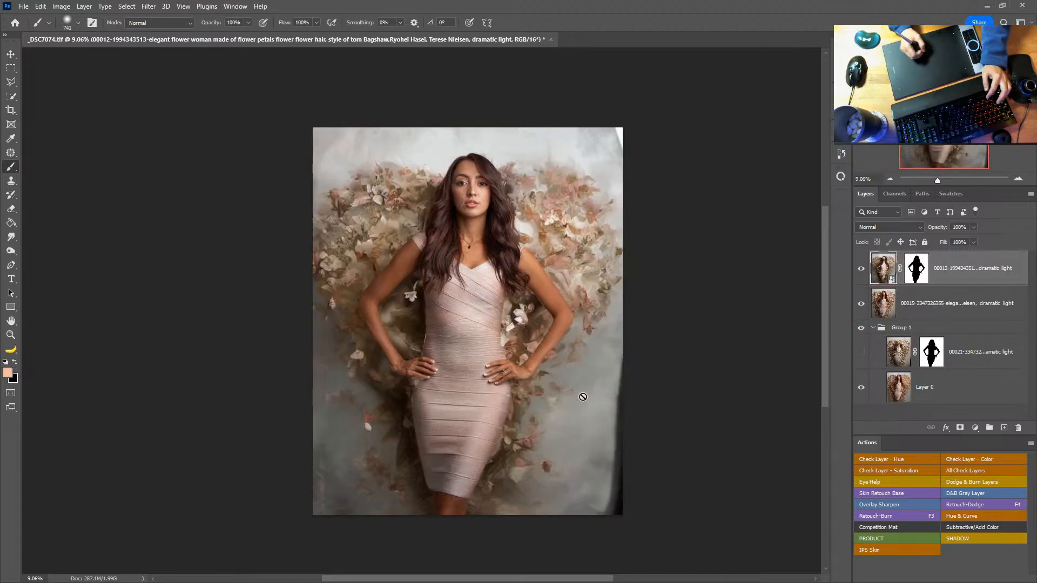
# Paint black on the 00012 layer's mask around the shoulders and arms to reveal the underlying flowers
pyautogui.keyDown('alt'); pyautogui.rightClick(530, 422); pyautogui.keyUp('alt')
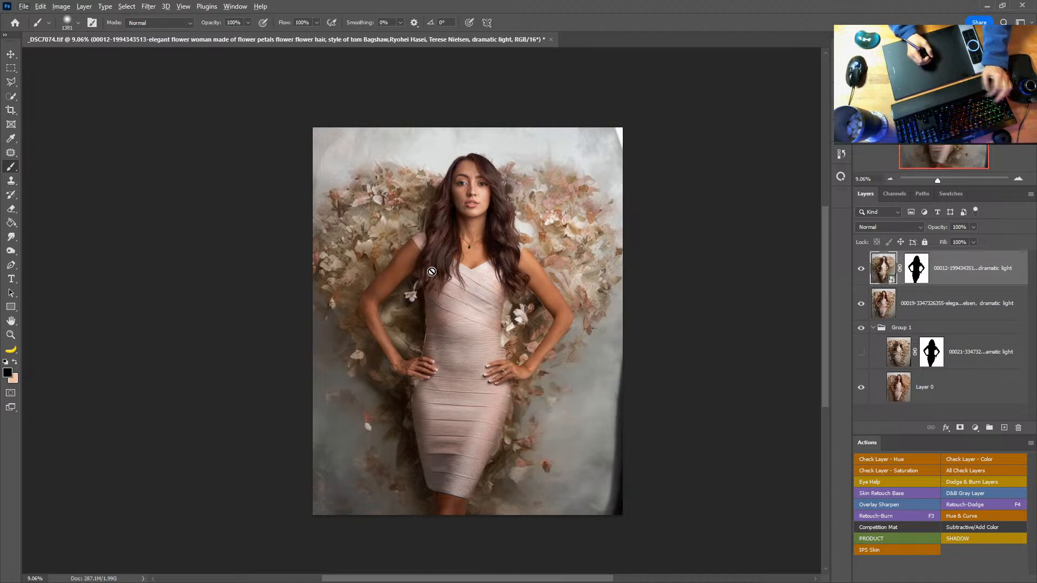
pyautogui.click(916, 269)
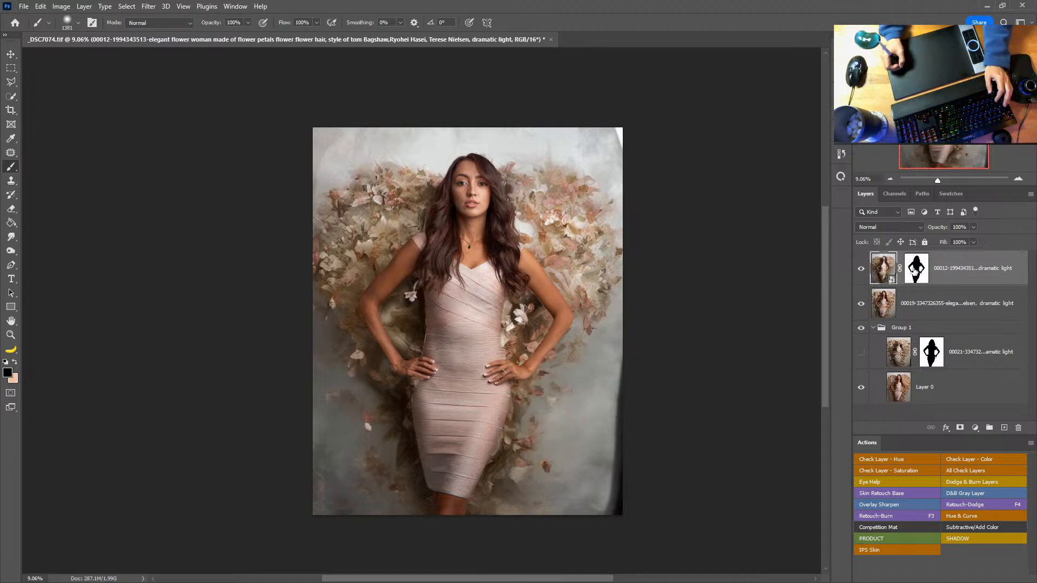
pyautogui.keyDown('alt'); pyautogui.rightClick(463, 271); pyautogui.keyUp('alt')
pyautogui.moveTo(399, 266)
pyautogui.mouseDown()
pyautogui.moveTo(390, 298)
pyautogui.moveTo(411, 285)
pyautogui.moveTo(363, 242)
pyautogui.moveTo(380, 302)
pyautogui.moveTo(404, 301)
pyautogui.moveTo(515, 226)
pyautogui.moveTo(538, 249)
pyautogui.moveTo(532, 238)
pyautogui.moveTo(546, 276)
pyautogui.moveTo(520, 312)
pyautogui.moveTo(516, 341)
pyautogui.moveTo(484, 364)
pyautogui.moveTo(478, 384)
pyautogui.moveTo(446, 389)
pyautogui.moveTo(462, 413)
pyautogui.mouseUp()
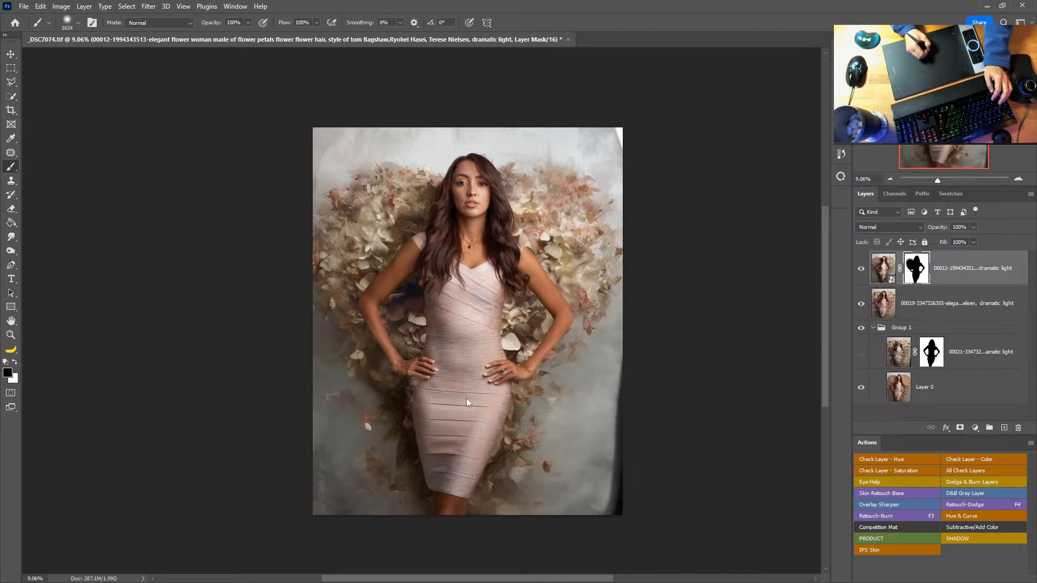
# Try masking out the dark strip along the image's lower right edge, and undo that brush stroke
pyautogui.keyDown('alt'); pyautogui.rightClick(463, 424); pyautogui.keyUp('alt')
pyautogui.moveTo(629, 378); pyautogui.dragTo(613, 535)
pyautogui.keyDown('alt'); pyautogui.rightClick(630, 430); pyautogui.keyUp('alt')
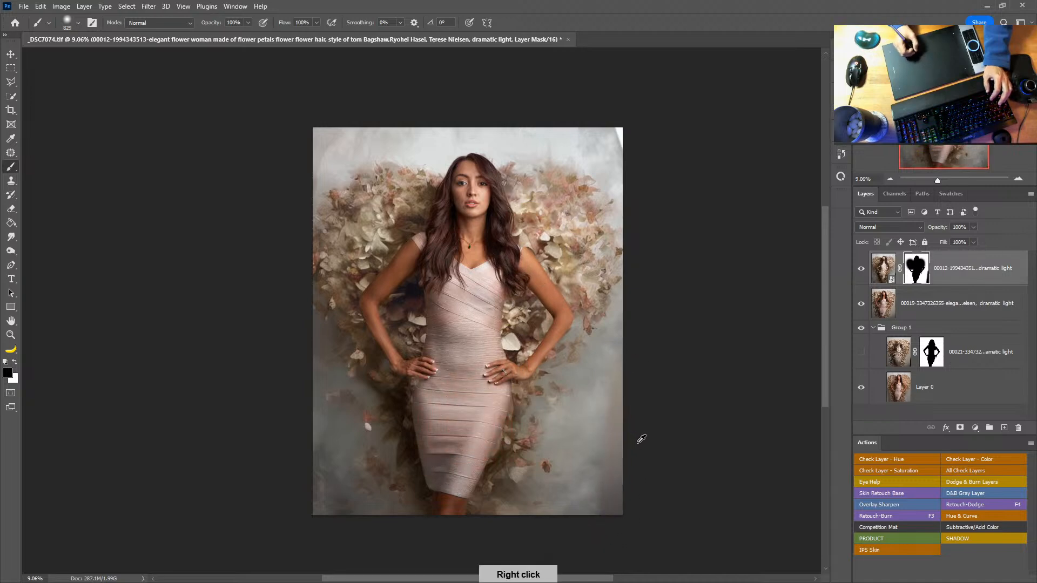
pyautogui.hotkey('ctrl', 'z')
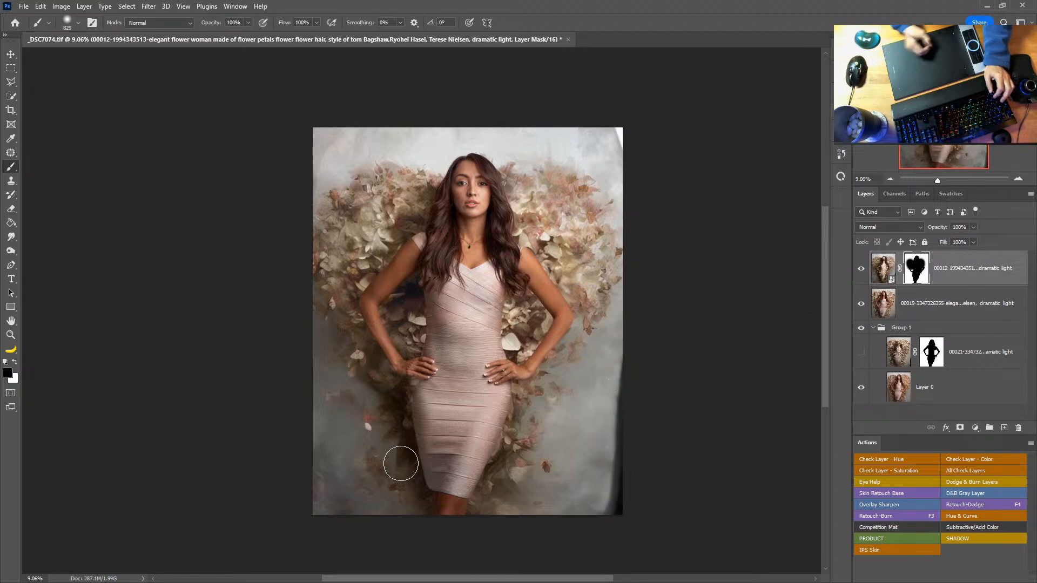
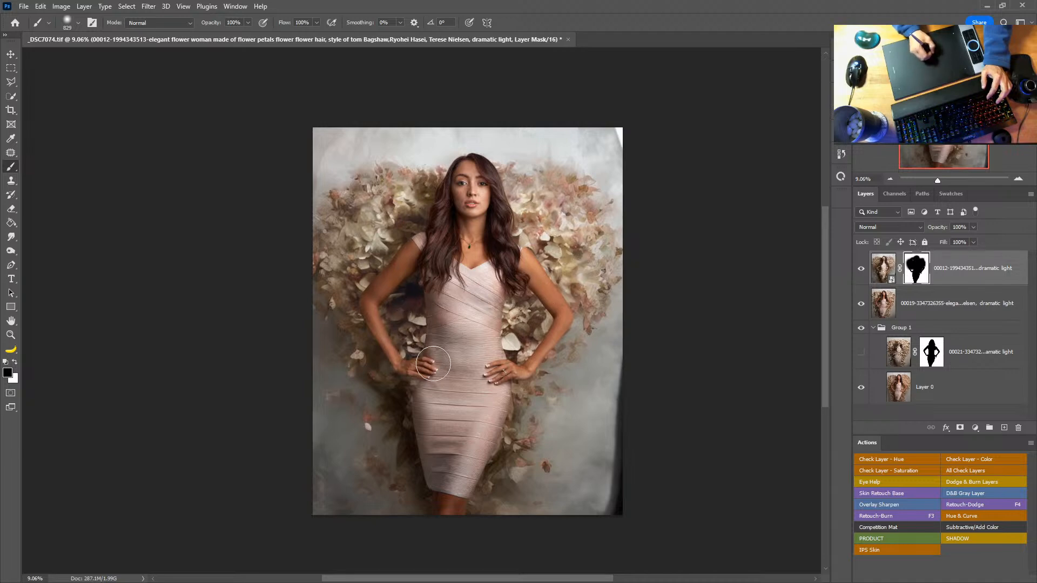
# Extend the black area of the 00012 layer's mask down beside the dress, checking coverage with the red mask overlay
pyautogui.press('\\')
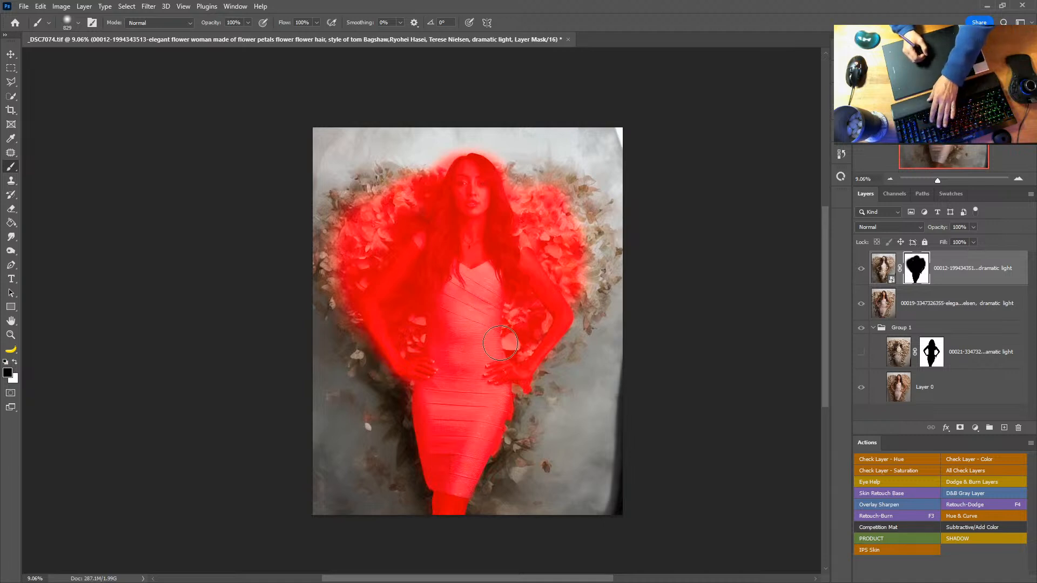
pyautogui.press('\\')
pyautogui.rightClick(505, 391)
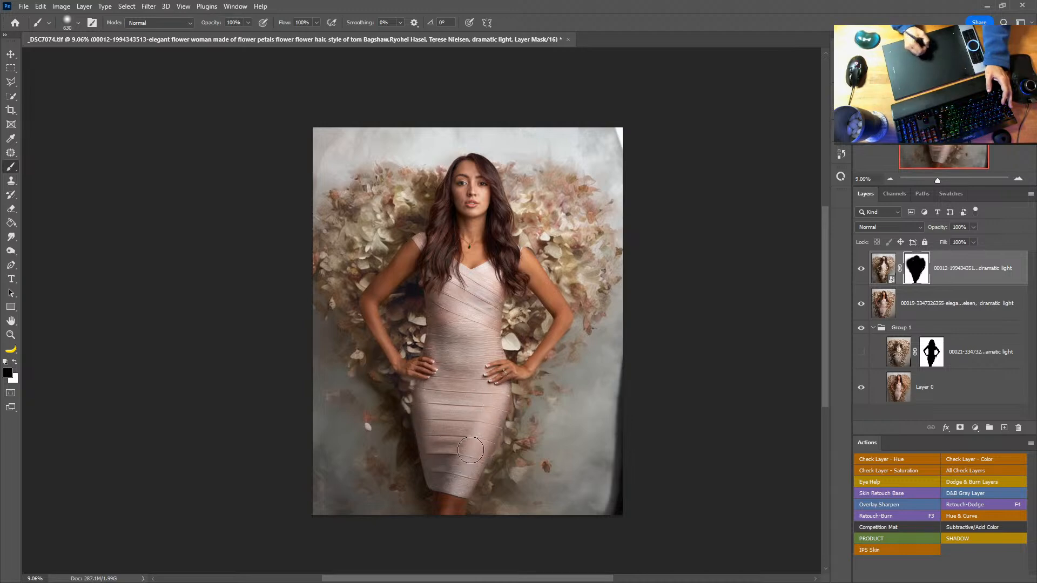
pyautogui.press('\\')
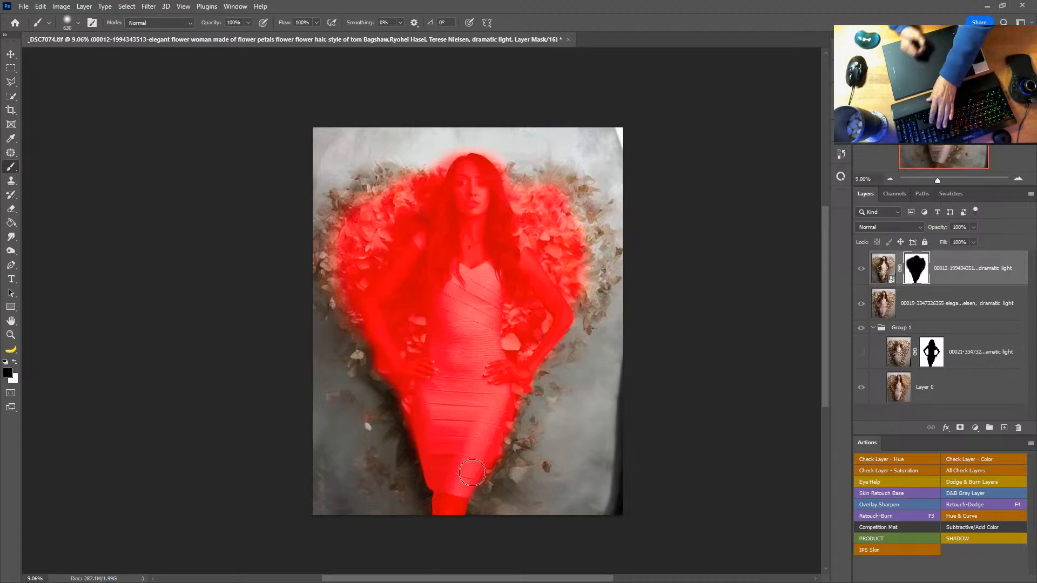
pyautogui.press('\\')
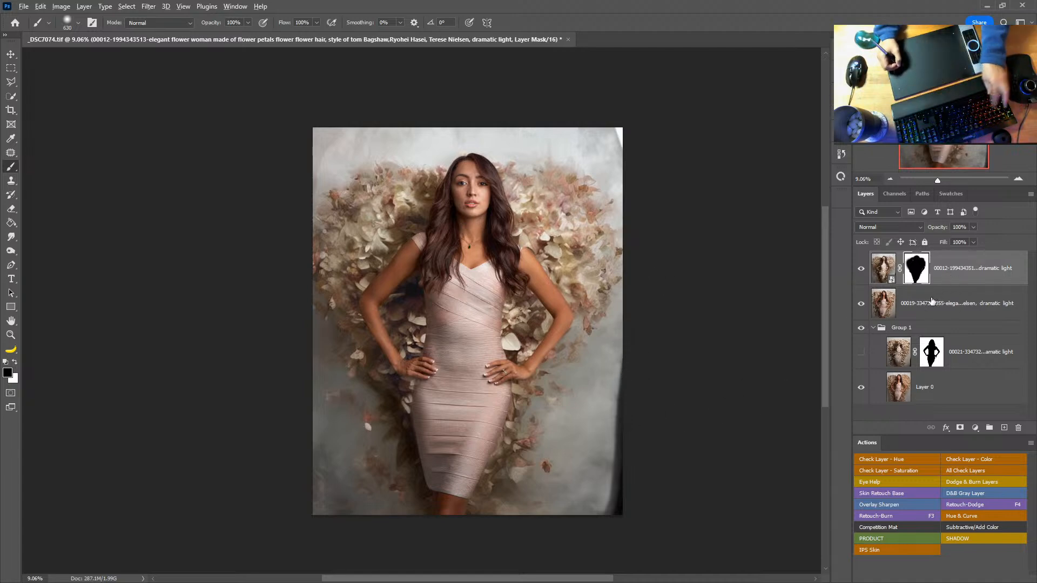
# Try merging the 00012, 00019 and 00021 layers into one layer, and undo the merge
pyautogui.keyDown('shift'); pyautogui.click(958, 368); pyautogui.keyUp('shift')
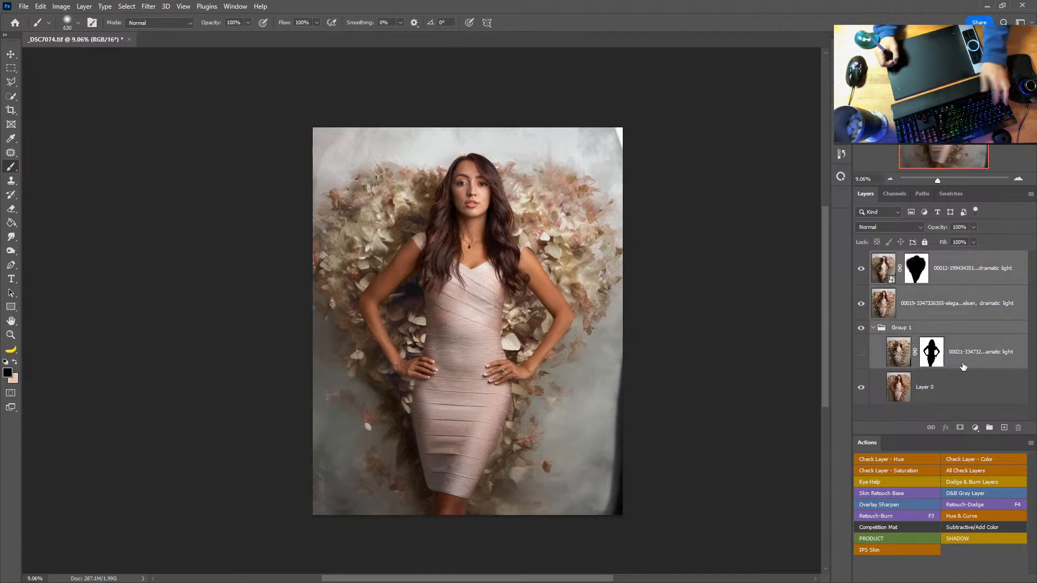
pyautogui.hotkey('ctrl', 'e')
pyautogui.hotkey('ctrl', 'r')
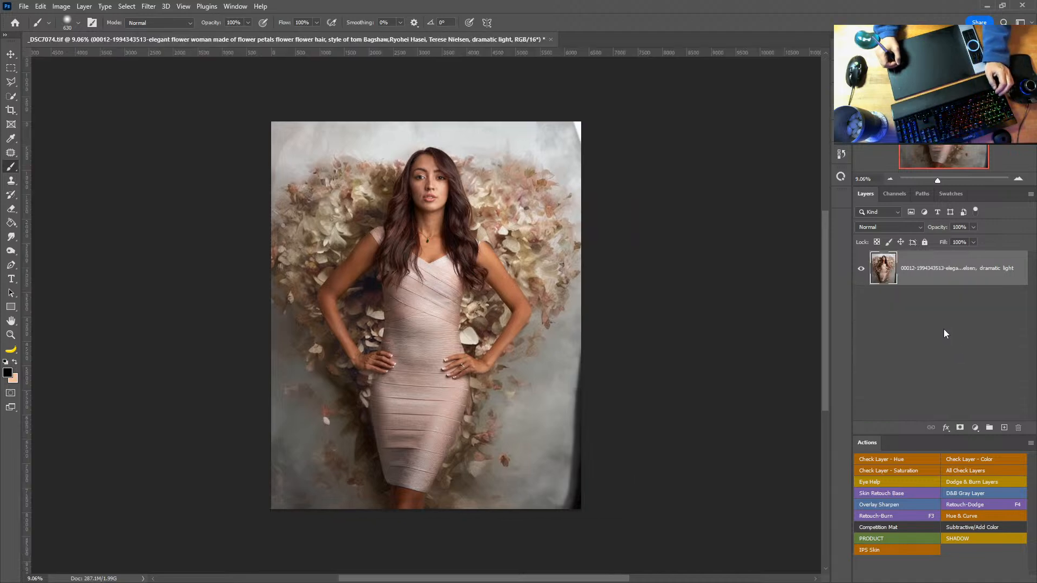
pyautogui.hotkey('ctrl', 'z')
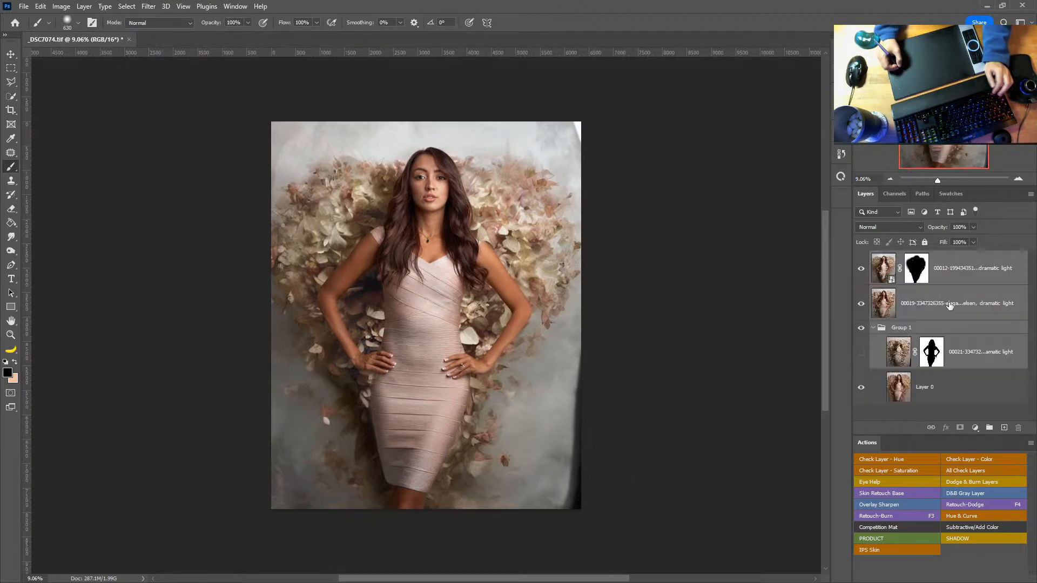
pyautogui.click(970, 352)
pyautogui.keyDown('shift'); pyautogui.click(974, 281); pyautogui.keyUp('shift')
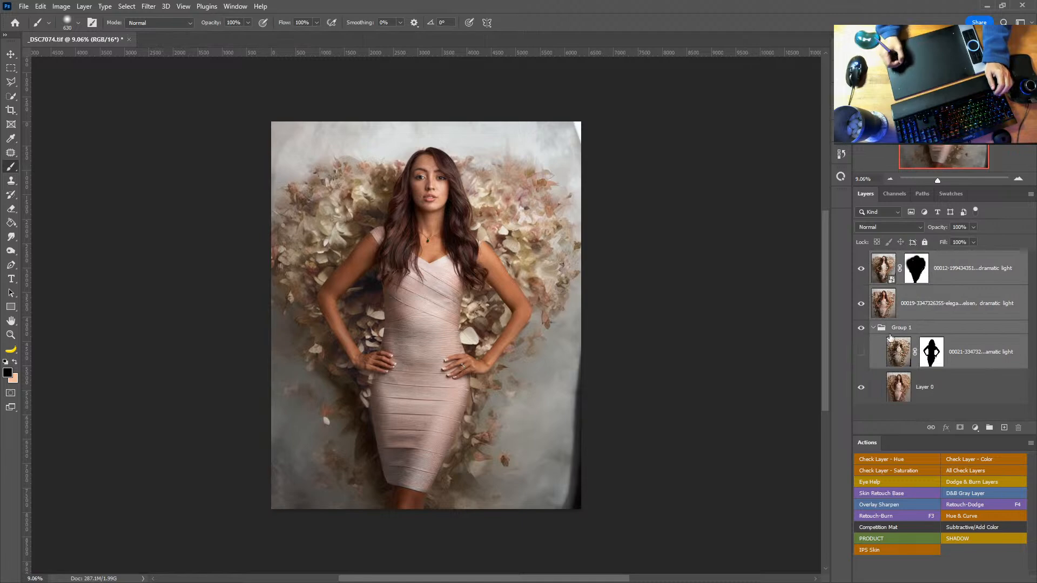
pyautogui.hotkey('ctrl', 'e')
pyautogui.hotkey('ctrl', 'z')
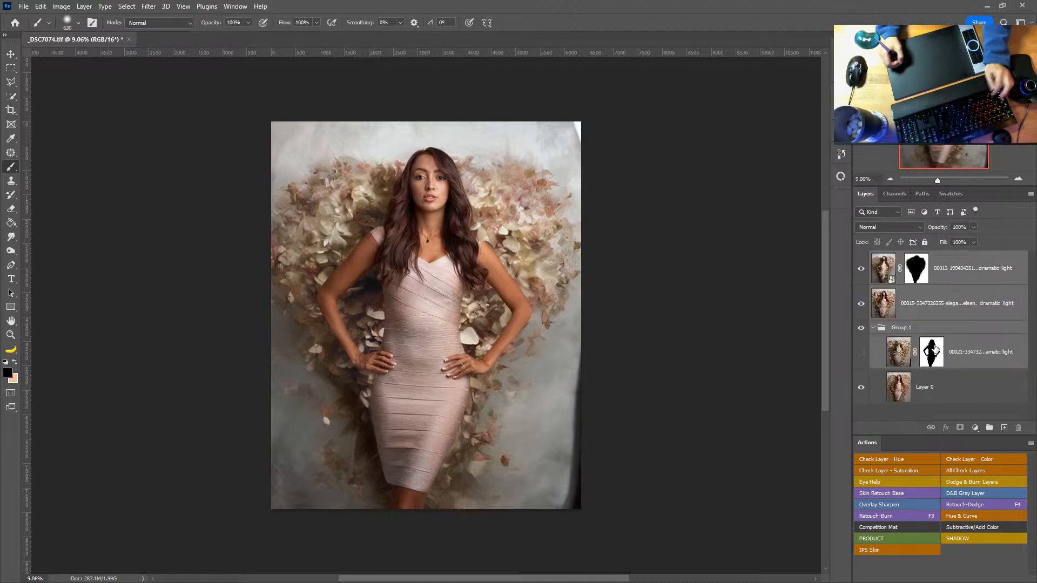
# Make the 00021 layer in Group 1 visible and try merging it with the 00019 and 00012 layers, undoing the merge
pyautogui.click(964, 354)
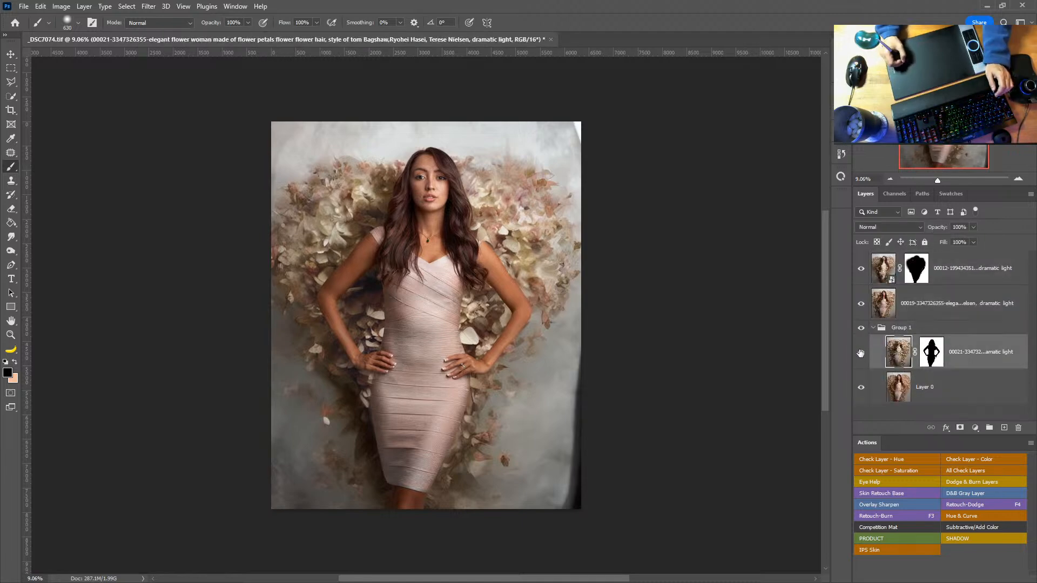
pyautogui.keyDown('shift'); pyautogui.click(953, 275); pyautogui.keyUp('shift')
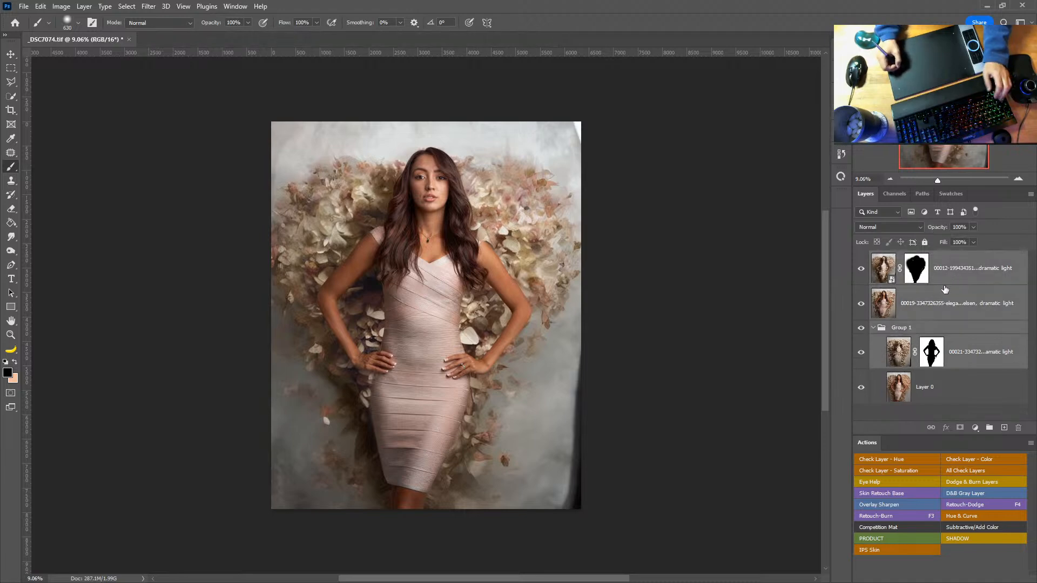
pyautogui.hotkey('ctrl', 'e')
pyautogui.hotkey('ctrl', 'z')
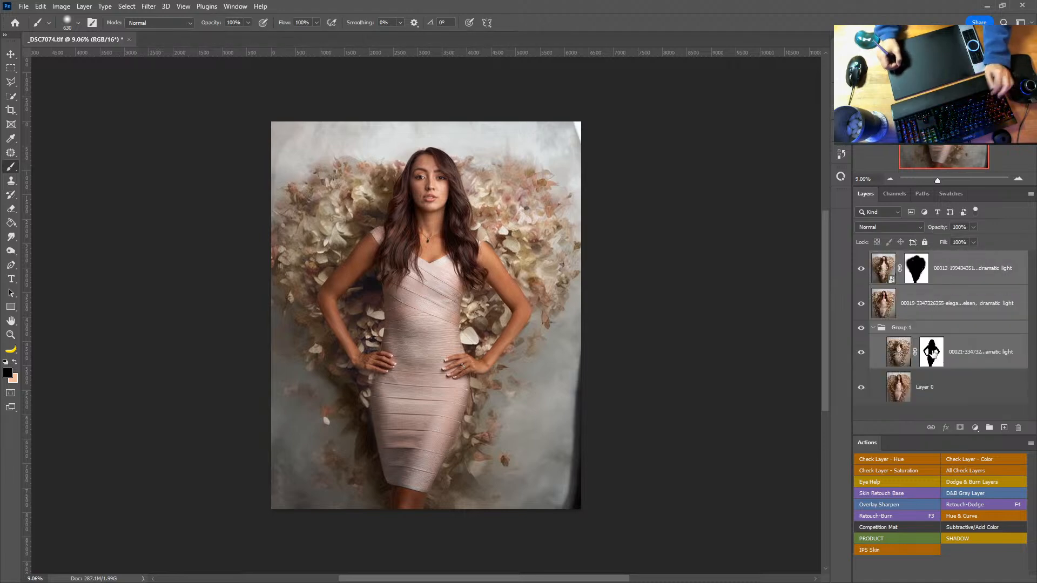
# Merge the masked 00012 layer with the 00019 layer above Group 1
pyautogui.click(948, 415)
pyautogui.click(952, 274)
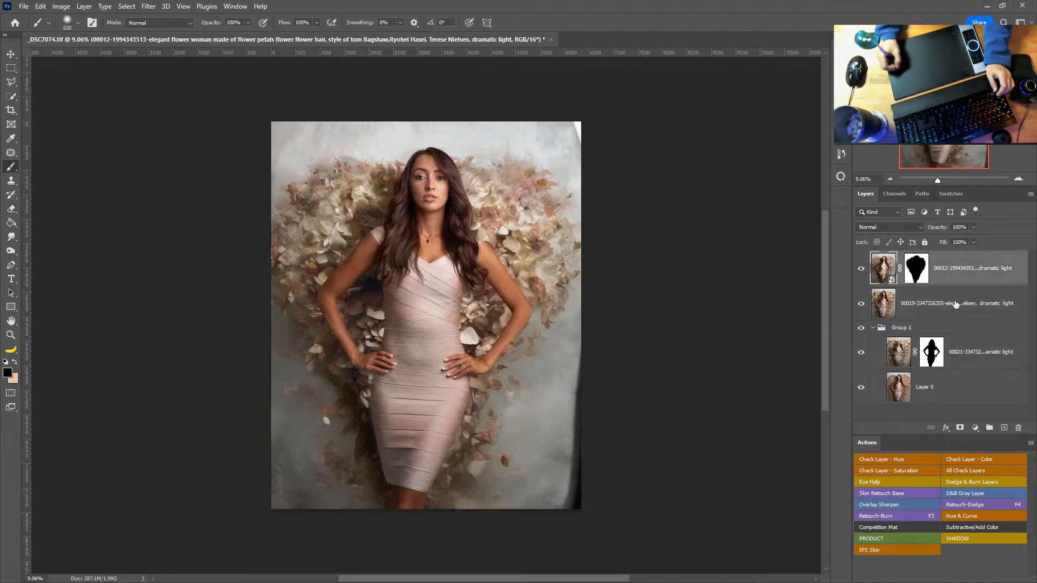
pyautogui.keyDown('shift'); pyautogui.click(953, 312); pyautogui.keyUp('shift')
pyautogui.hotkey('ctrl', 'e')
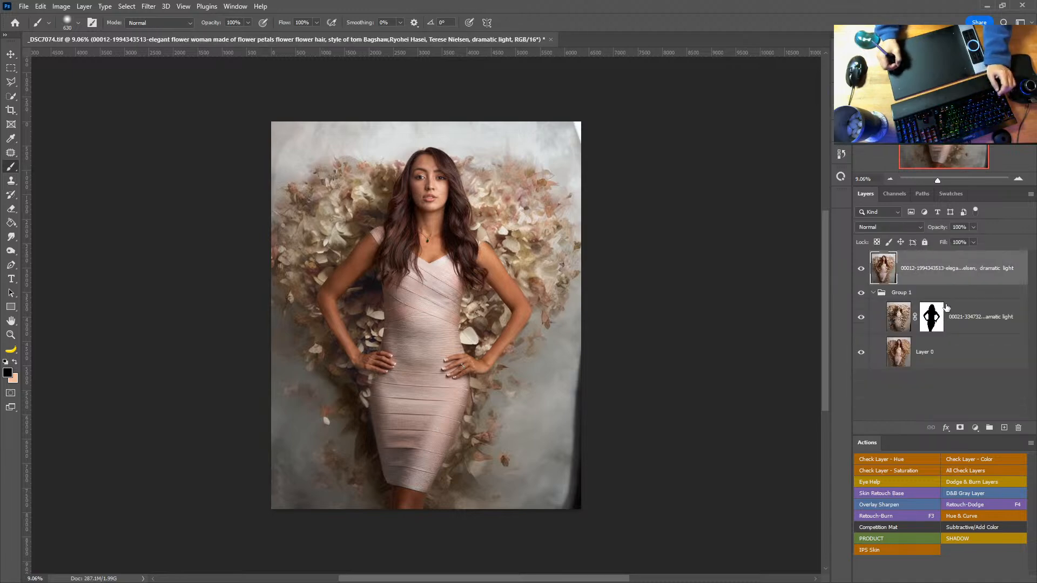
# Move Layer 0 out of Group 1 and merge the group's remaining 00021 layer with the 00012 layer
pyautogui.moveTo(925, 358); pyautogui.dragTo(923, 362)
pyautogui.click(961, 274)
pyautogui.keyDown('shift'); pyautogui.click(951, 289); pyautogui.keyUp('shift')
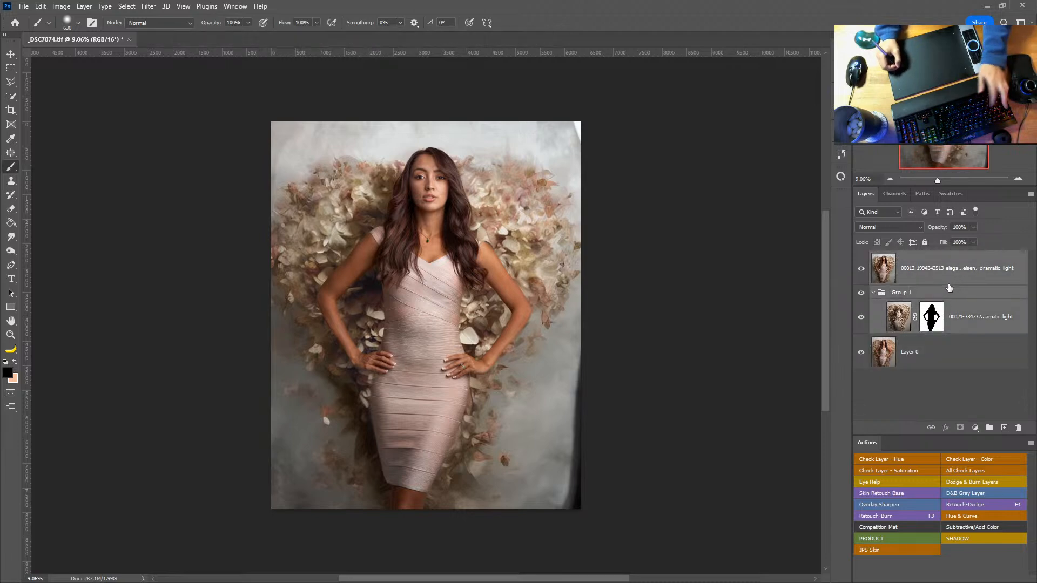
pyautogui.hotkey('ctrl', 'e')
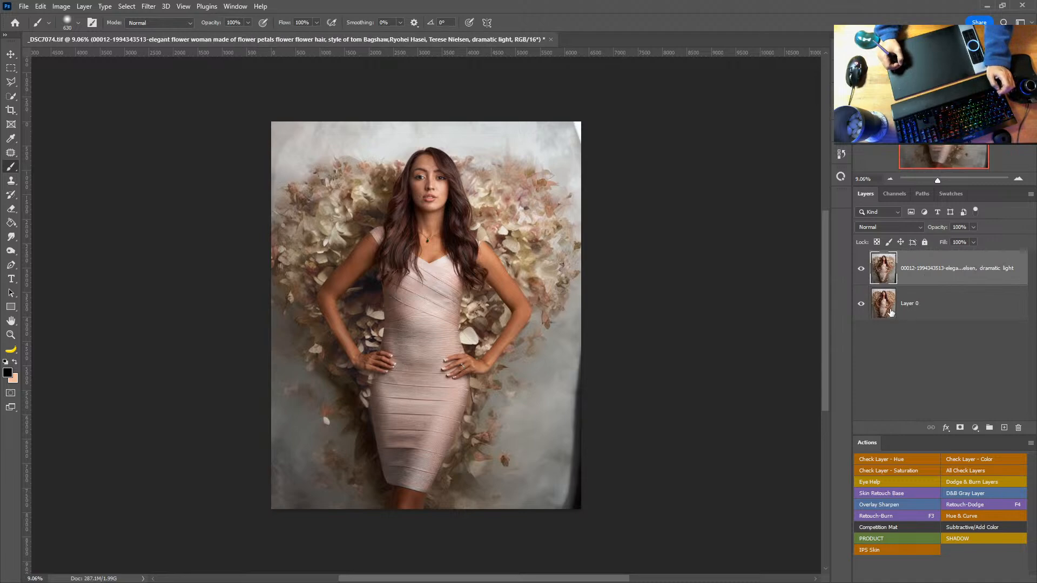
# Compare the merged flower composite with the original portrait by repeatedly showing Layer 0 alone
pyautogui.keyDown('alt'); pyautogui.click(861, 304); pyautogui.keyUp('alt')
pyautogui.keyDown('alt'); pyautogui.click(861, 306); pyautogui.keyUp('alt')
pyautogui.keyDown('alt'); pyautogui.click(861, 306); pyautogui.keyUp('alt')
pyautogui.keyDown('alt'); pyautogui.click(860, 306); pyautogui.keyUp('alt')
pyautogui.keyDown('alt'); pyautogui.click(861, 306); pyautogui.keyUp('alt')
pyautogui.keyDown('alt'); pyautogui.click(860, 306); pyautogui.keyUp('alt')
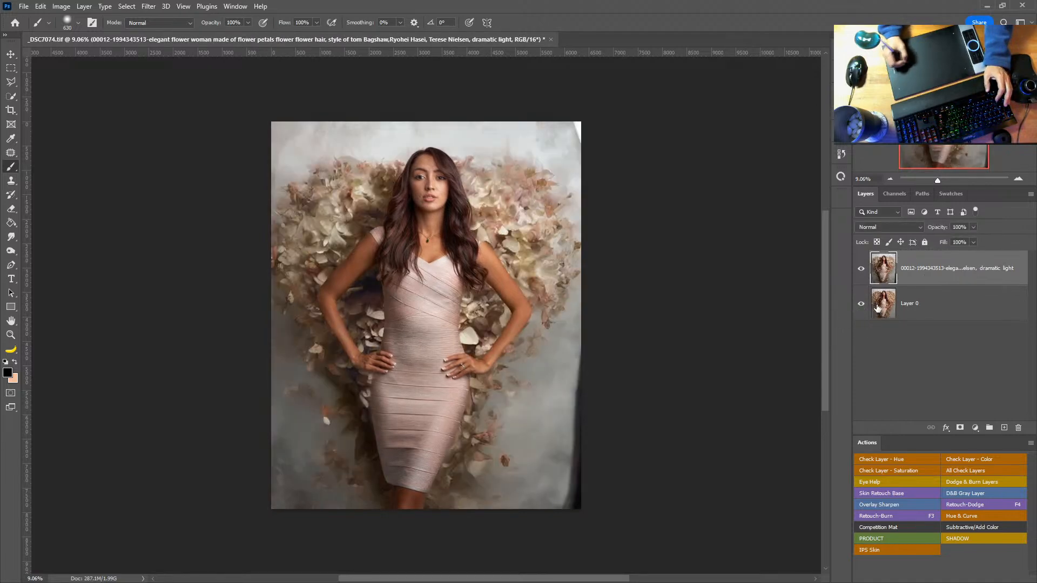
# Select the dark strip along the image's lower right edge with the Lasso and fill it using Content-Aware
pyautogui.moveTo(11, 82); pyautogui.dragTo(38, 92)
pyautogui.click(39, 94)
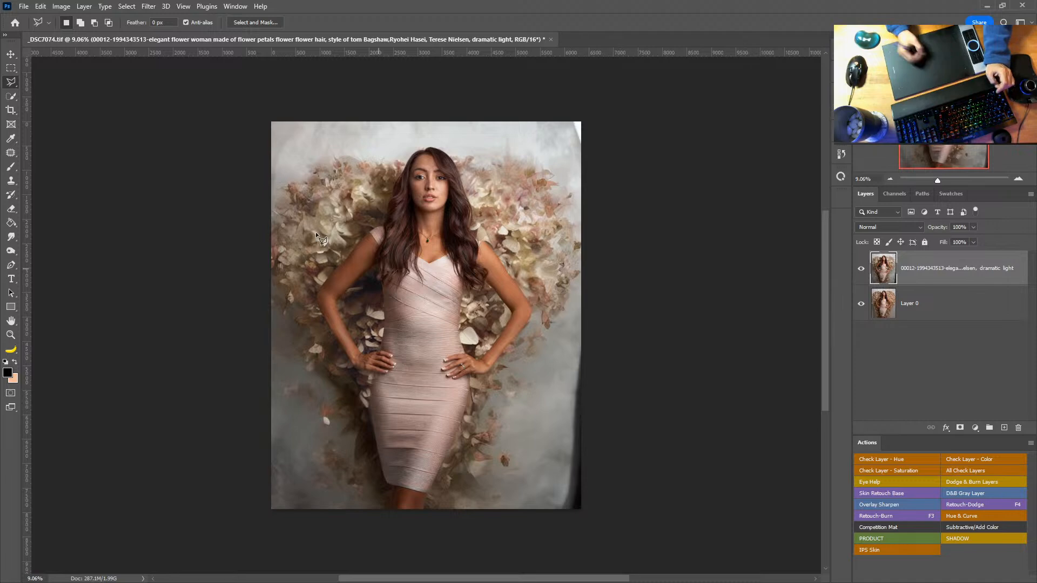
pyautogui.moveTo(14, 81); pyautogui.dragTo(37, 85)
pyautogui.moveTo(580, 336)
pyautogui.mouseDown()
pyautogui.moveTo(546, 506)
pyautogui.moveTo(580, 517)
pyautogui.moveTo(619, 485)
pyautogui.mouseUp()
pyautogui.hotkey('shift', 'BackSpace')
pyautogui.press('Return')
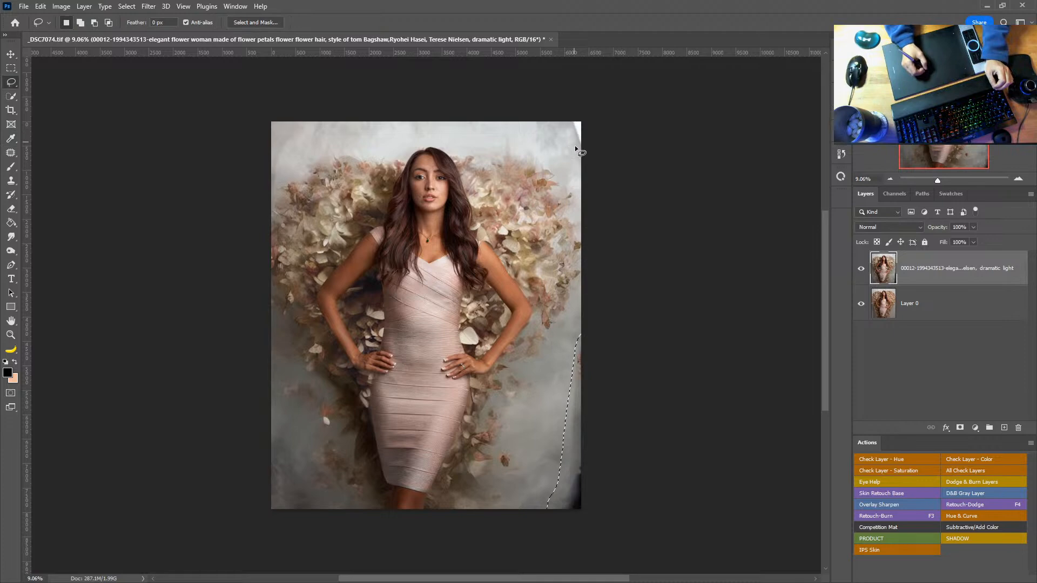
# Select the white sliver in the image's upper right corner and fill it using Content-Aware at 100% opacity
pyautogui.moveTo(568, 116)
pyautogui.mouseDown()
pyautogui.moveTo(587, 150)
pyautogui.moveTo(599, 128)
pyautogui.mouseUp()
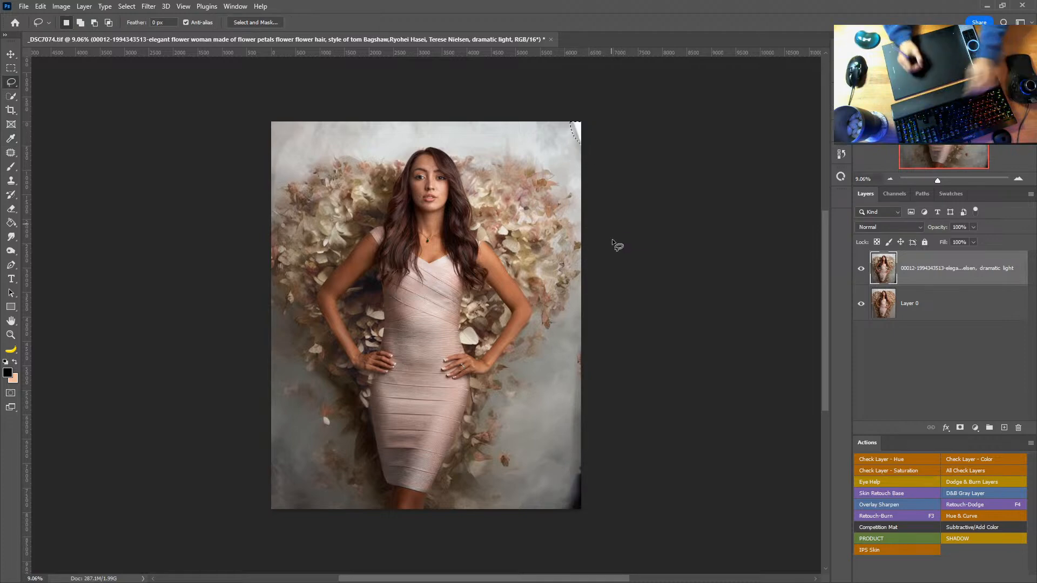
pyautogui.hotkey('shift', 'BackSpace')
pyautogui.press('Return')
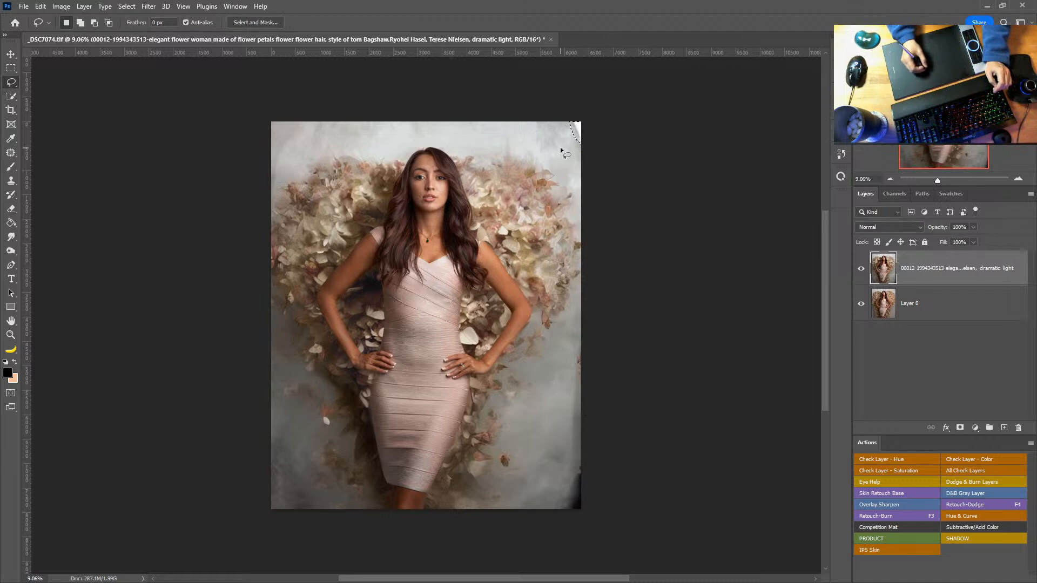
pyautogui.hotkey('shift', 'BackSpace')
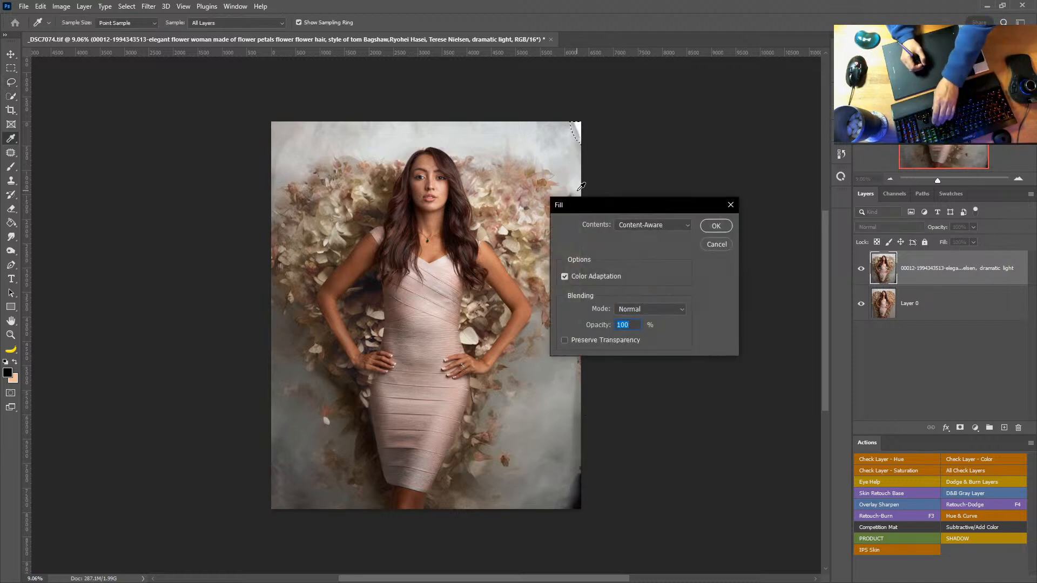
pyautogui.press('Return')
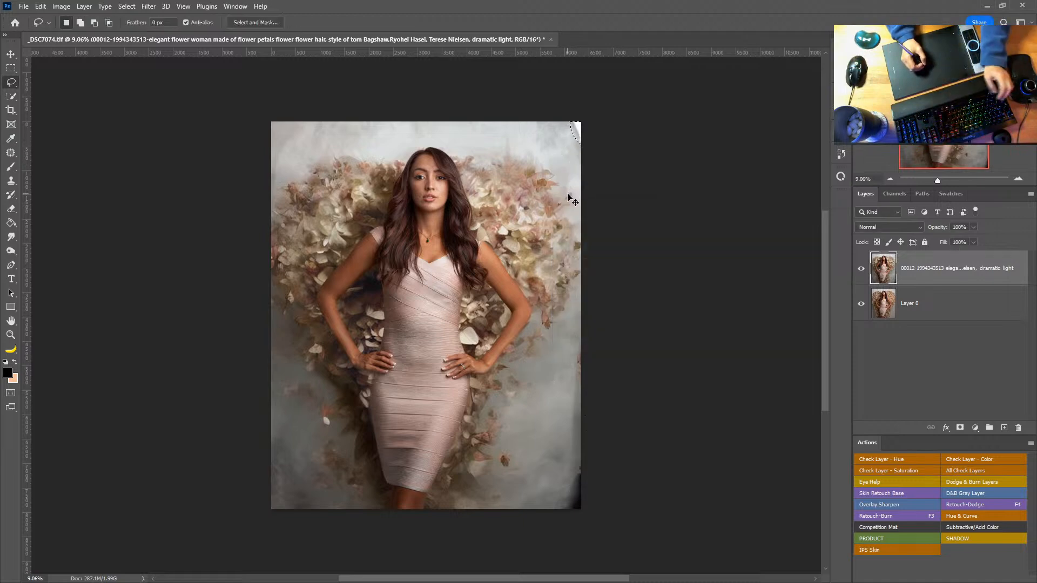
# Heal the remaining dark area in the image's lower right corner with the Healing Brush, sampling the nearby gray background
pyautogui.press('s')
pyautogui.rightClick(562, 139)
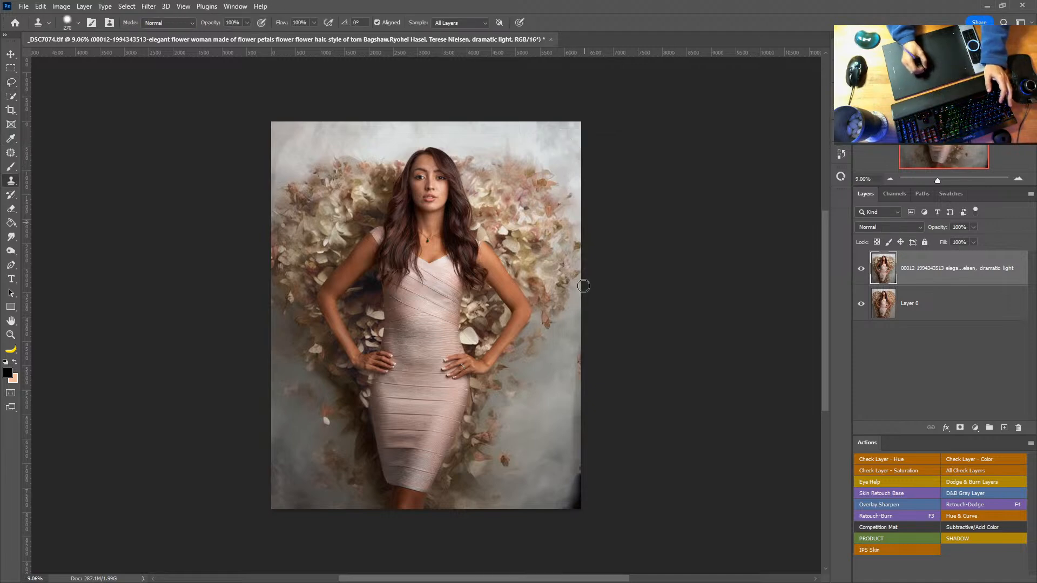
pyautogui.rightClick(576, 431)
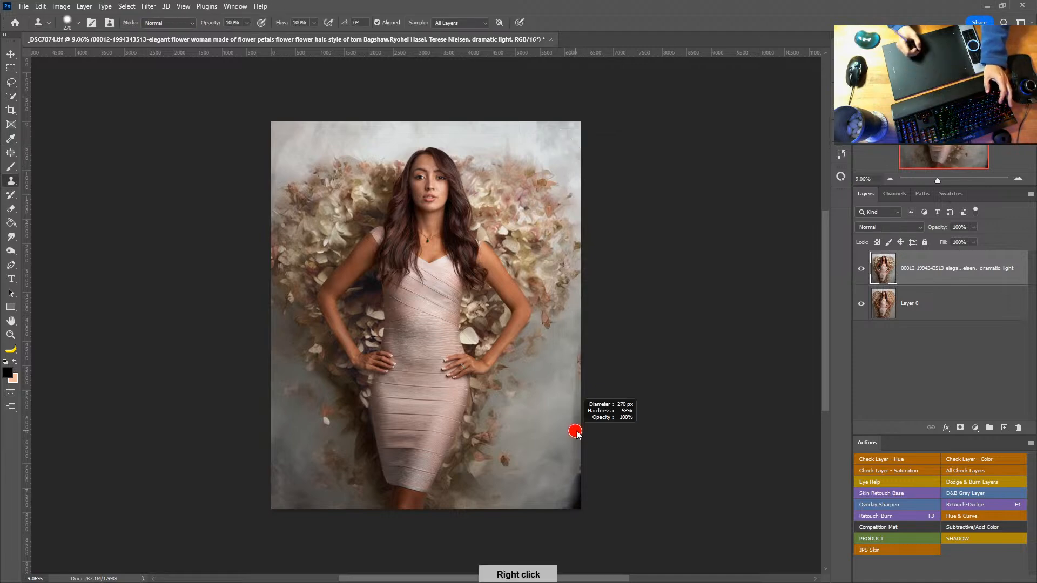
pyautogui.click(11, 153)
pyautogui.click(38, 163)
pyautogui.rightClick(579, 364)
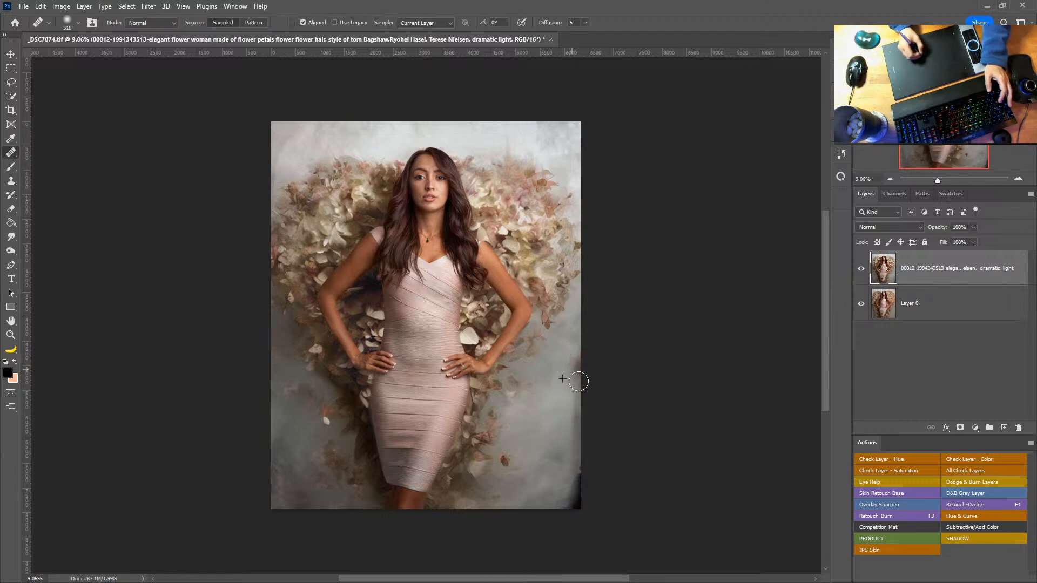
pyautogui.keyDown('alt'); pyautogui.click(548, 442); pyautogui.keyUp('alt')
pyautogui.moveTo(576, 460); pyautogui.dragTo(577, 506)
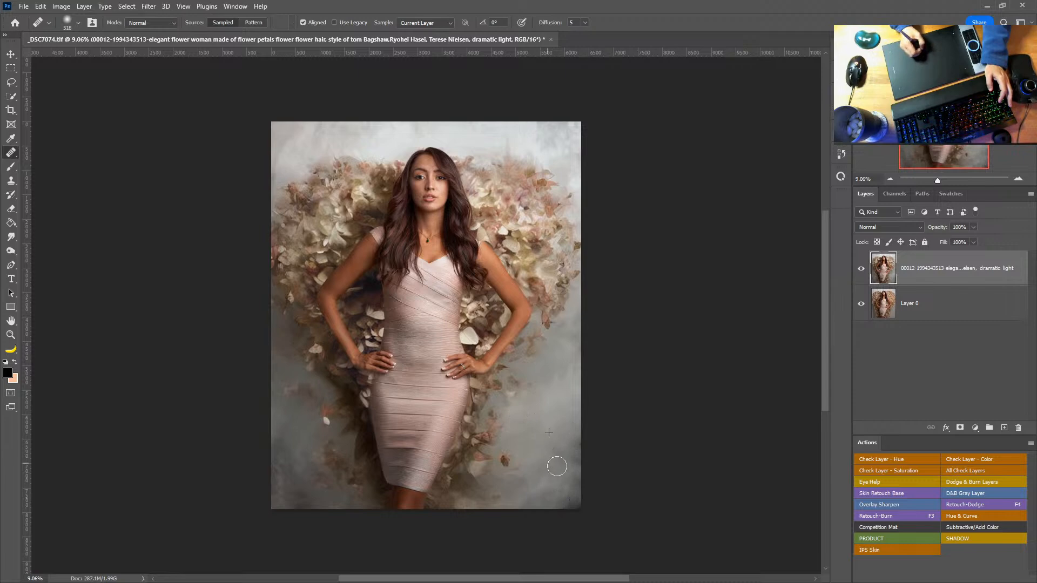
# Patch the dark smudge near the lower right edge with clean background from just above, and deselect
pyautogui.rightClick(11, 152)
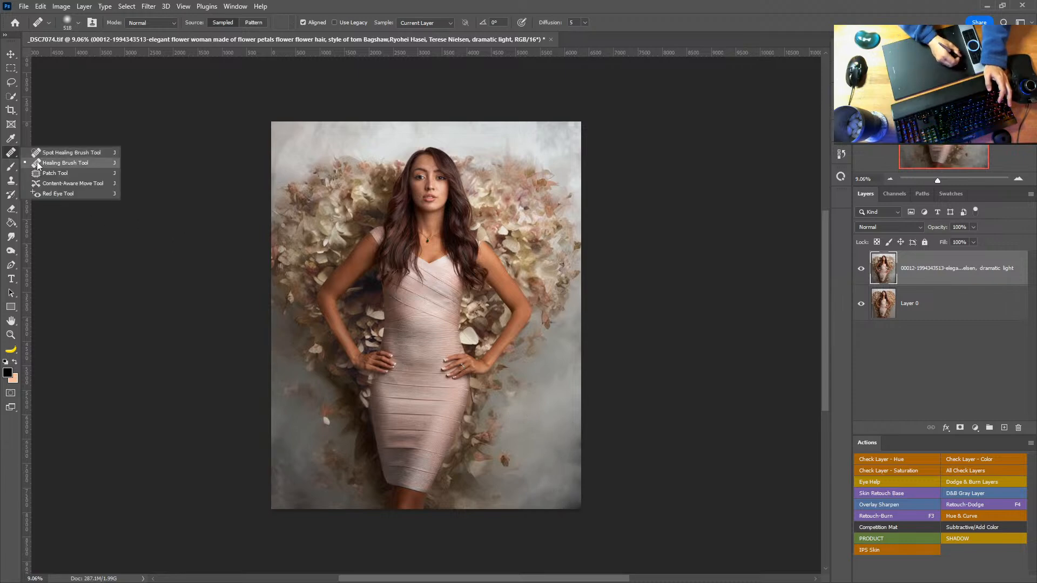
pyautogui.click(54, 173)
pyautogui.moveTo(560, 438)
pyautogui.mouseDown()
pyautogui.moveTo(604, 437)
pyautogui.moveTo(568, 449)
pyautogui.moveTo(556, 382)
pyautogui.mouseUp()
pyautogui.hotkey('ctrl', 'd')
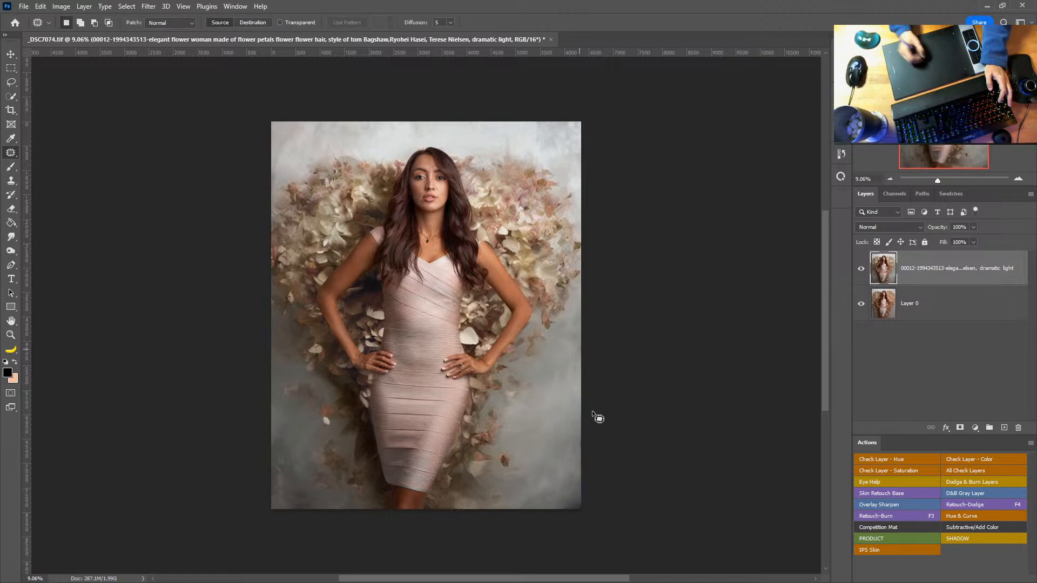
# Patch the area along the image's lower left edge with clean background from the lower right, and deselect
pyautogui.moveTo(270, 426)
pyautogui.mouseDown()
pyautogui.moveTo(316, 499)
pyautogui.moveTo(308, 522)
pyautogui.moveTo(254, 469)
pyautogui.mouseUp()
pyautogui.moveTo(287, 469); pyautogui.dragTo(542, 441)
pyautogui.hotkey('ctrl', 'd')
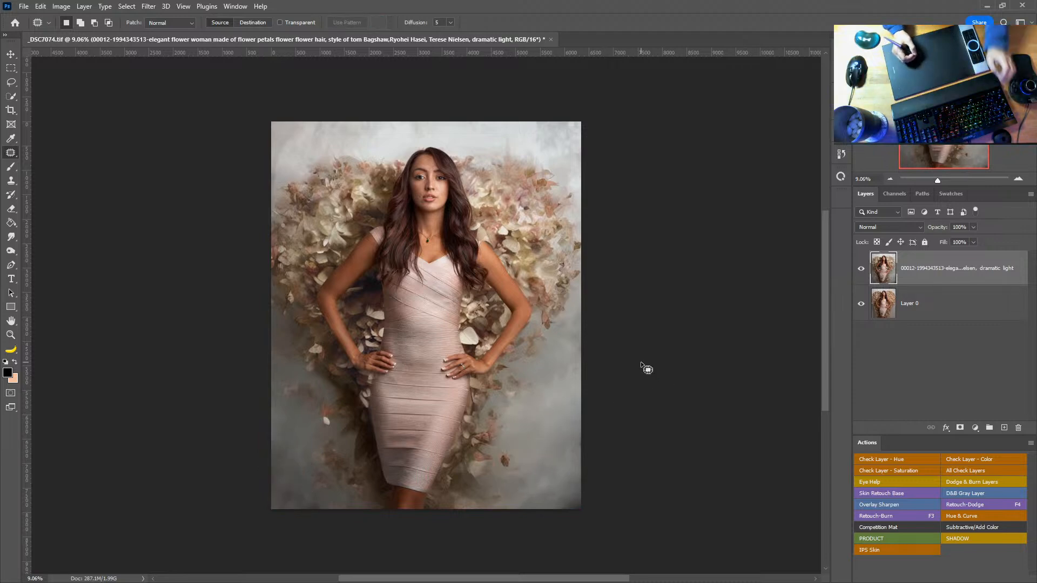
# Save the composite file, and try merging the retouched layer into Layer 0, undoing that merge
pyautogui.hotkey('ctrl', 's')
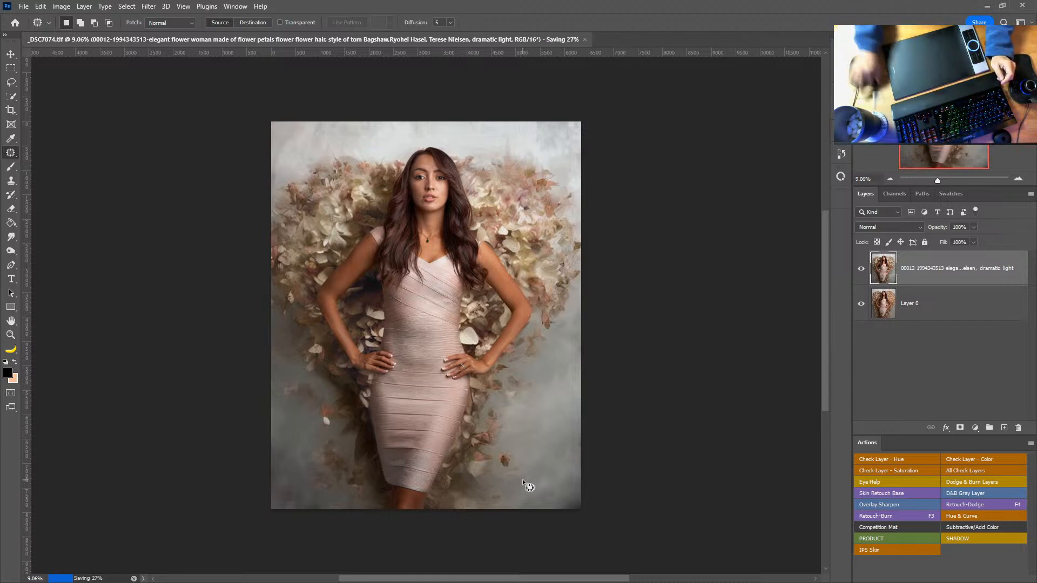
pyautogui.hotkey('ctrl', 'e')
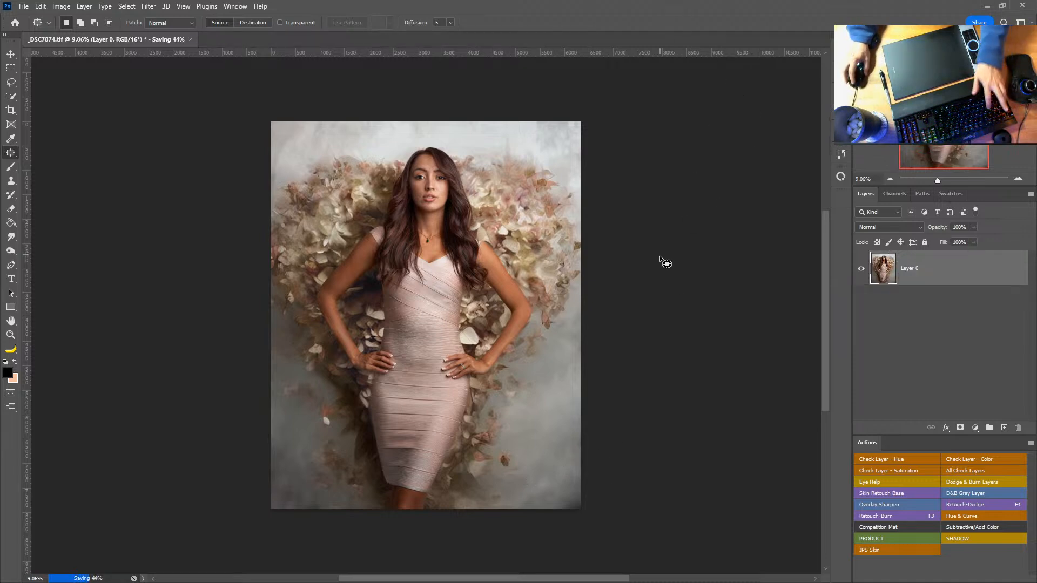
pyautogui.hotkey('ctrl', 'z')
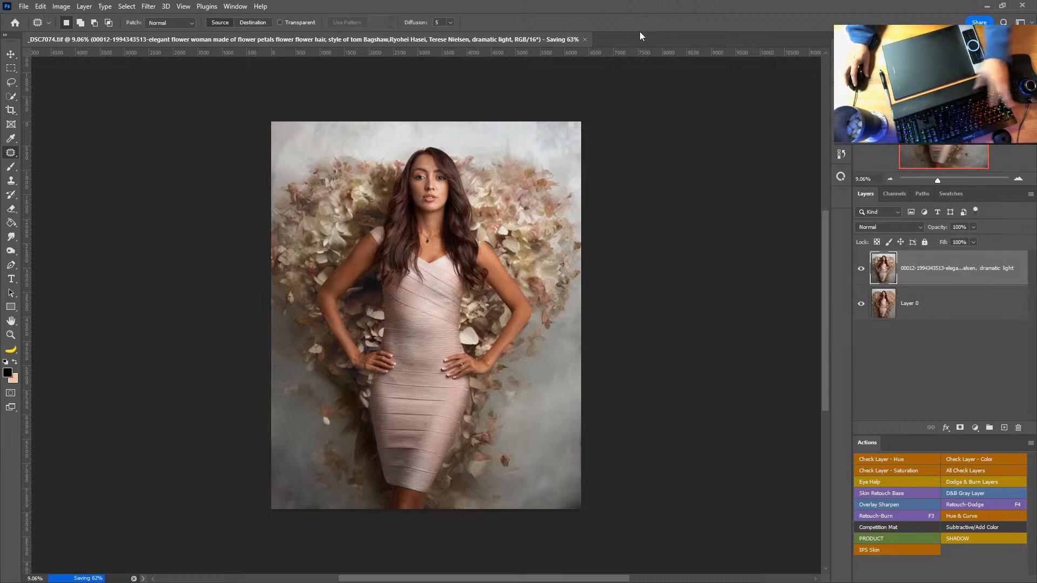
# Hide the rulers and adjust the zoom so the whole composite is visible on the canvas
pyautogui.hotkey('ctrl', 'r')
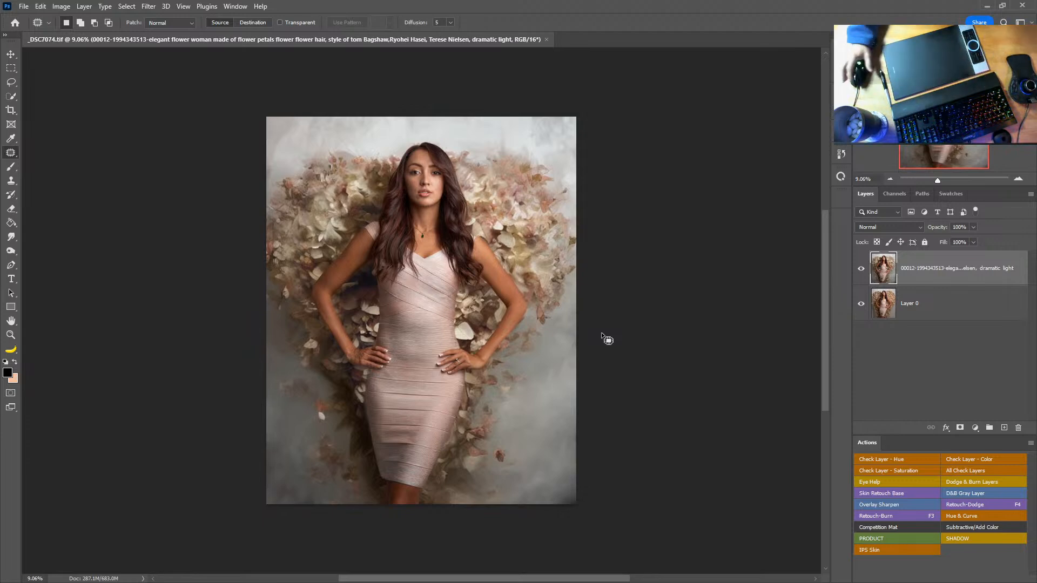
pyautogui.doubleClick(11, 323)
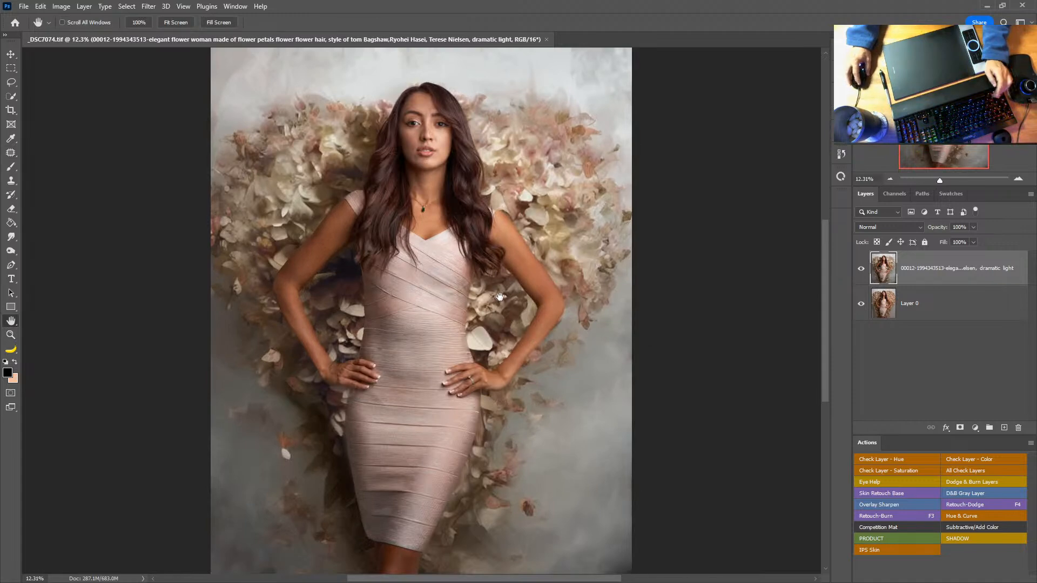
pyautogui.press('z')
pyautogui.scroll(-2, 492, 306)
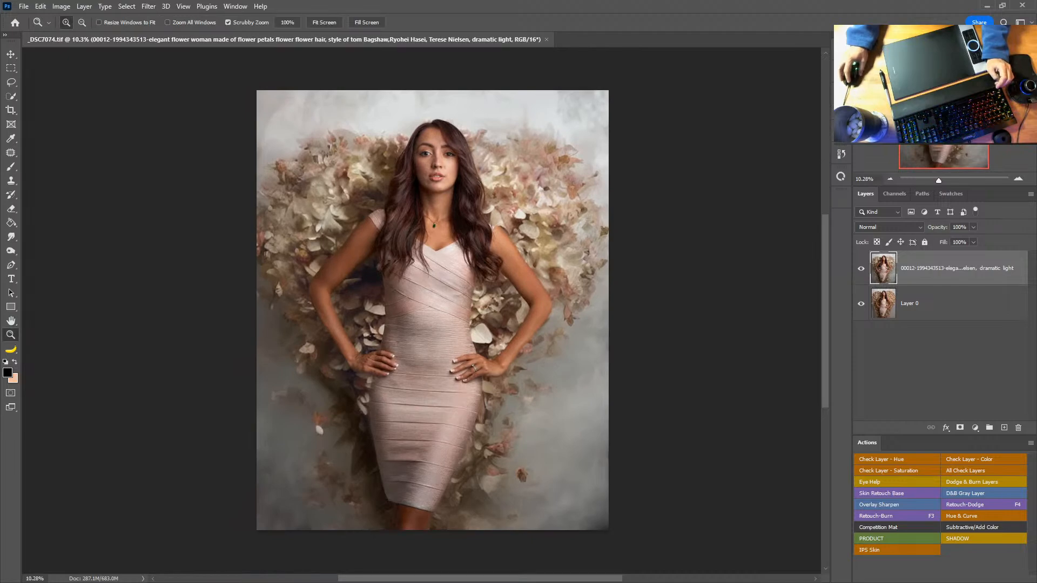
# Capture the full composite image with the Snipping Tool, save the snip as Capture.JPG, and close the tool
pyautogui.hotkey('alt', 'Tab')
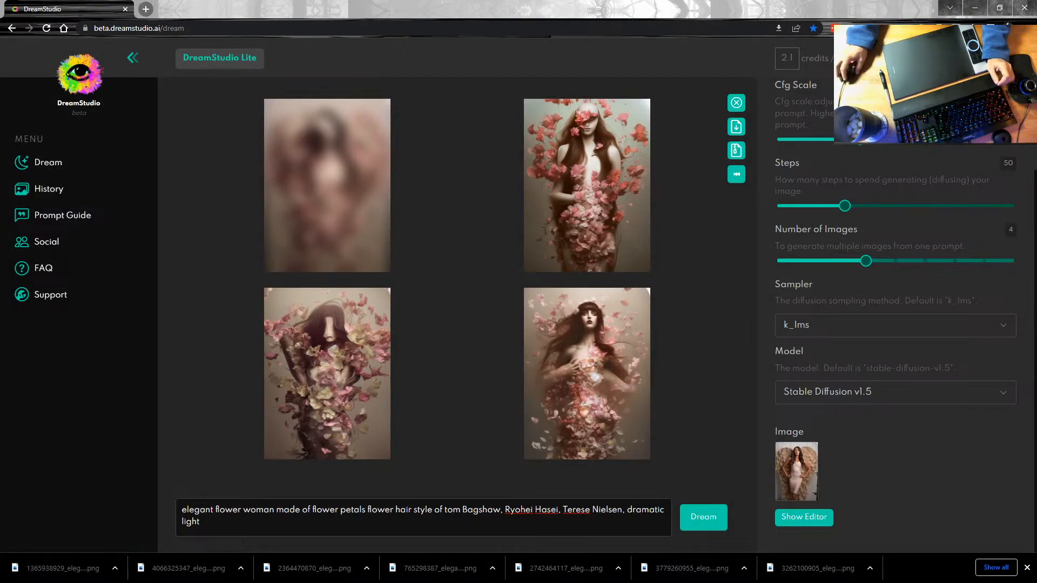
pyautogui.hotkey('alt', 'Tab')
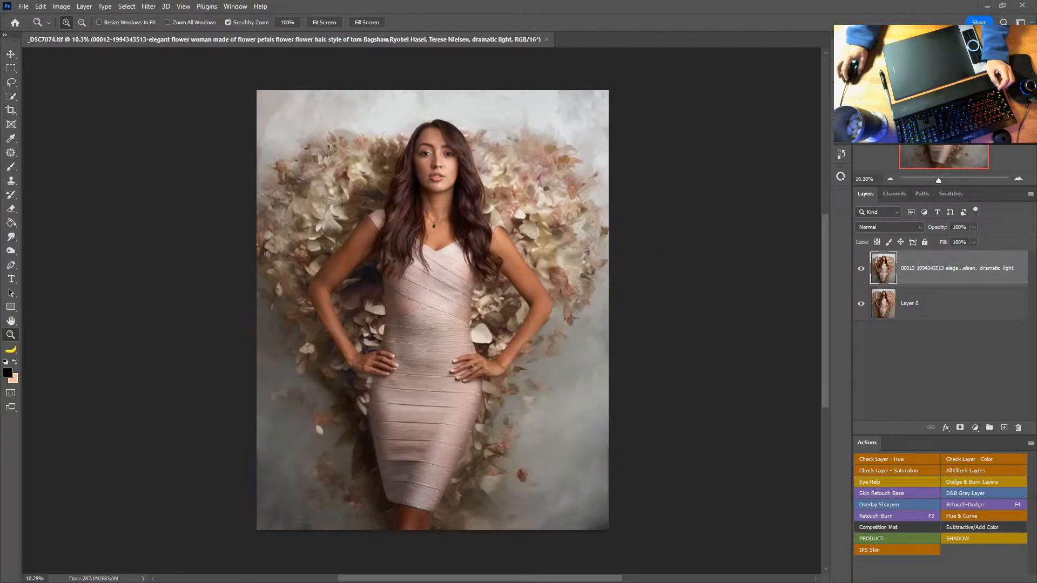
pyautogui.click(668, 131)
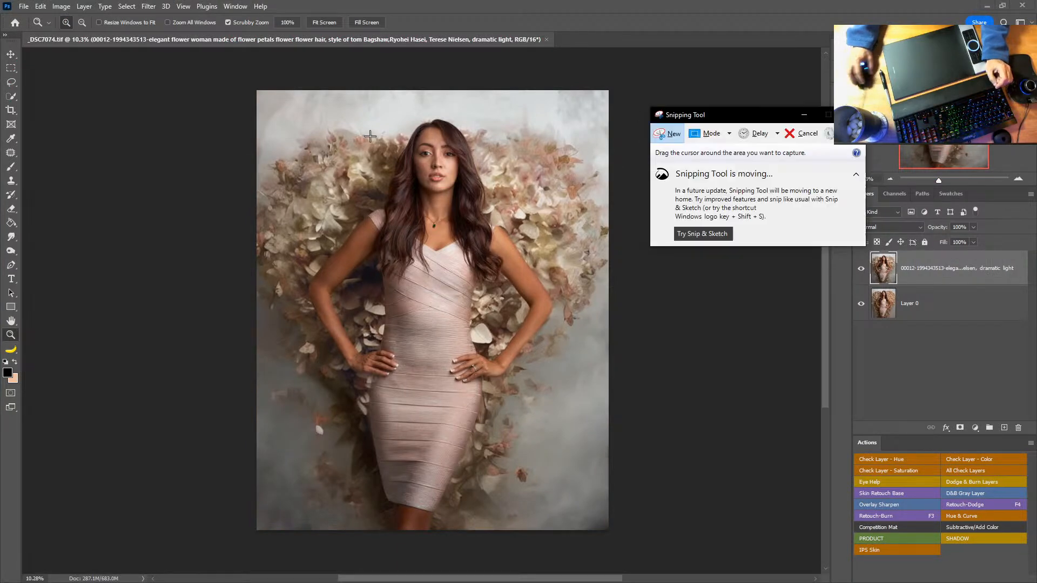
pyautogui.moveTo(256, 90); pyautogui.dragTo(609, 529)
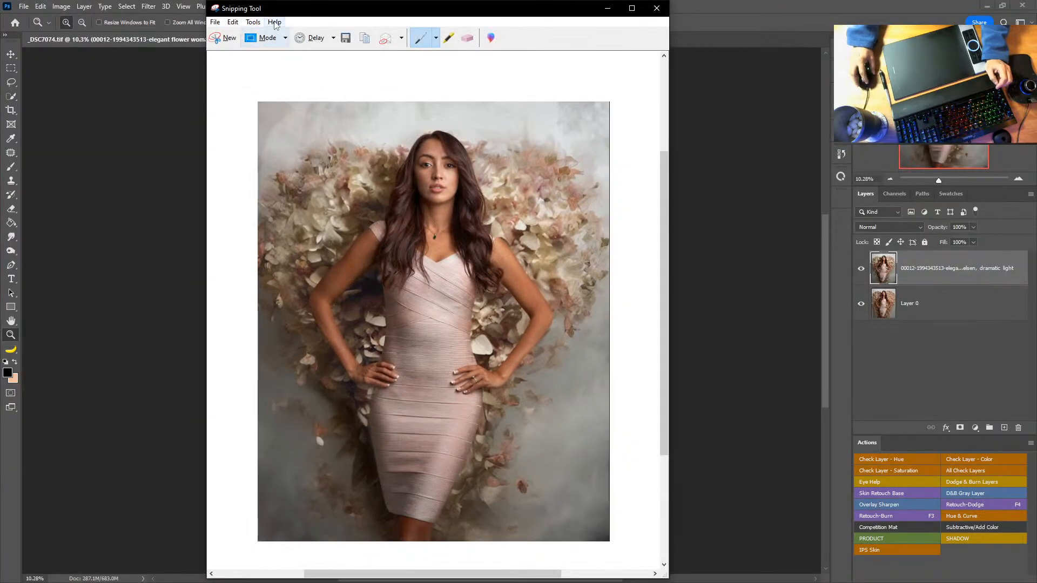
pyautogui.click(346, 37)
pyautogui.moveTo(498, 43); pyautogui.dragTo(1036, 65)
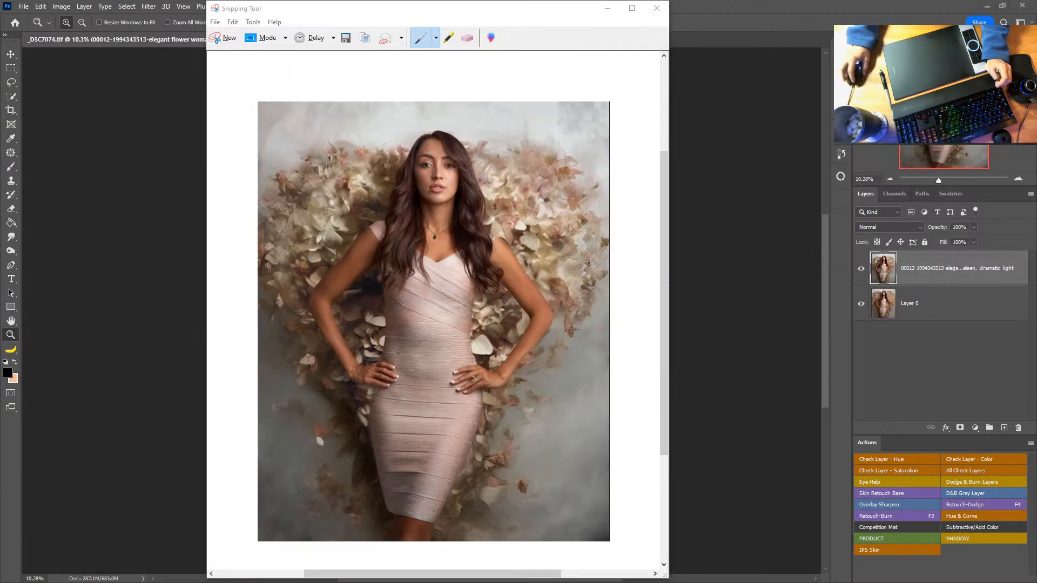
pyautogui.click(657, 8)
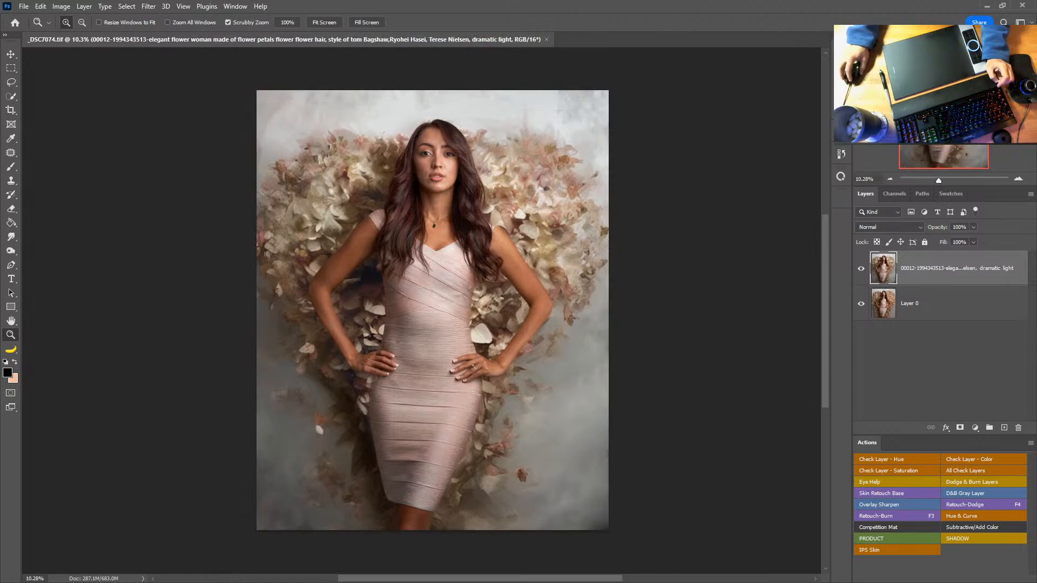
# Switch to DreamStudio and replace the source image with Capture.JPG from the quick export folder
pyautogui.hotkey('alt', 'Tab')
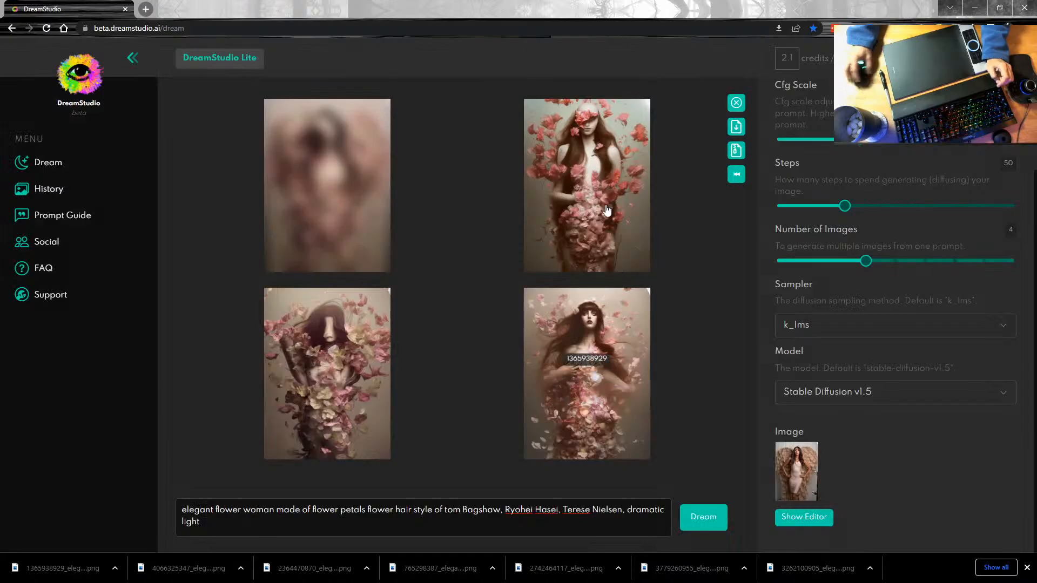
pyautogui.click(813, 520)
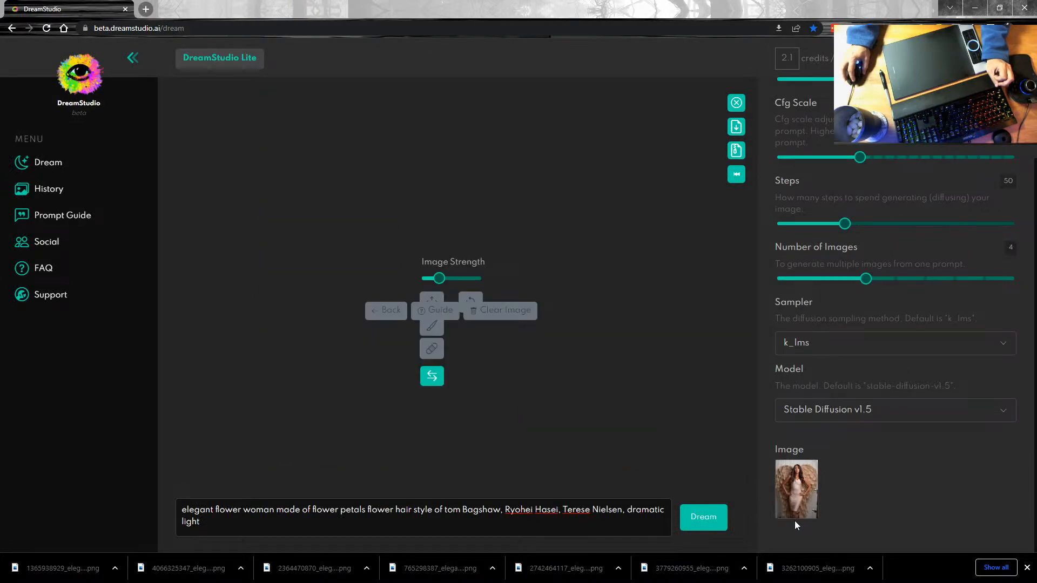
pyautogui.click(513, 482)
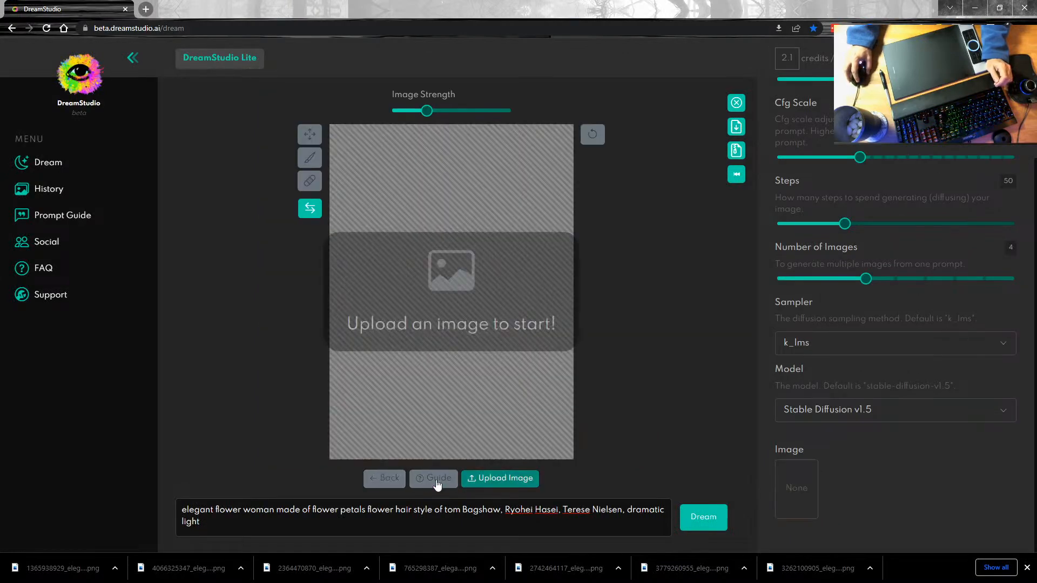
pyautogui.click(510, 479)
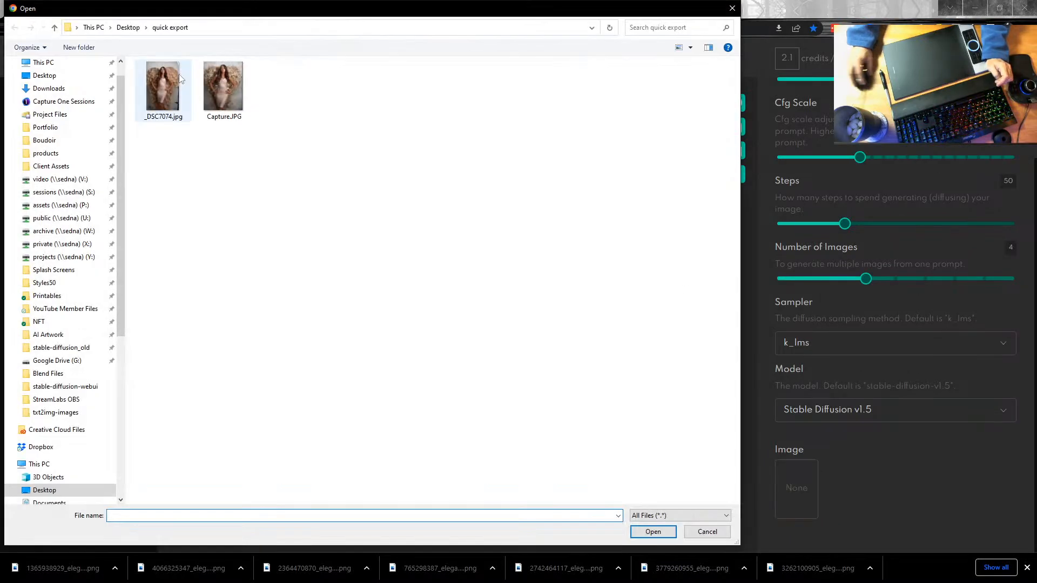
pyautogui.click(222, 86)
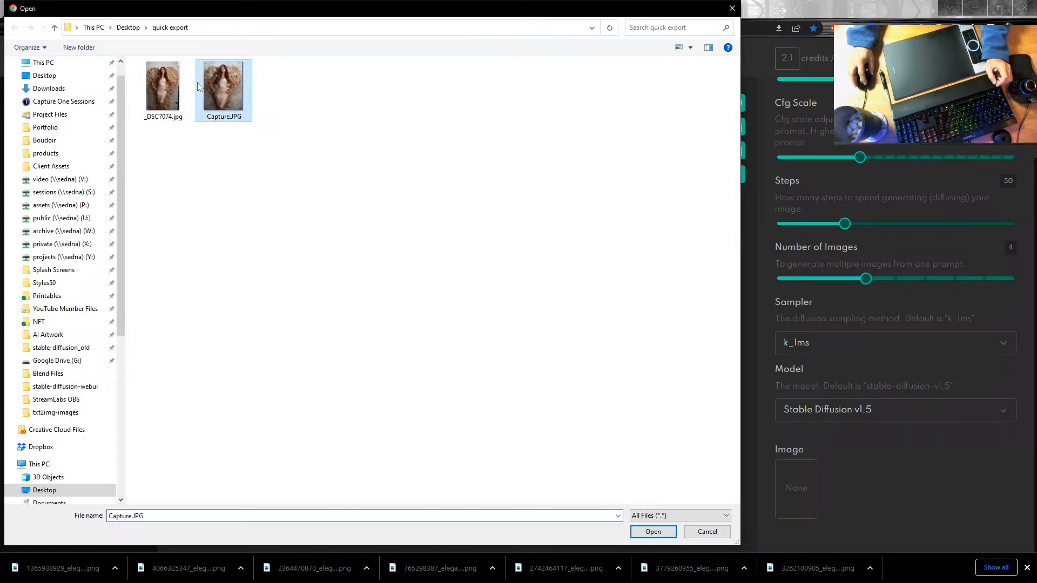
pyautogui.click(660, 532)
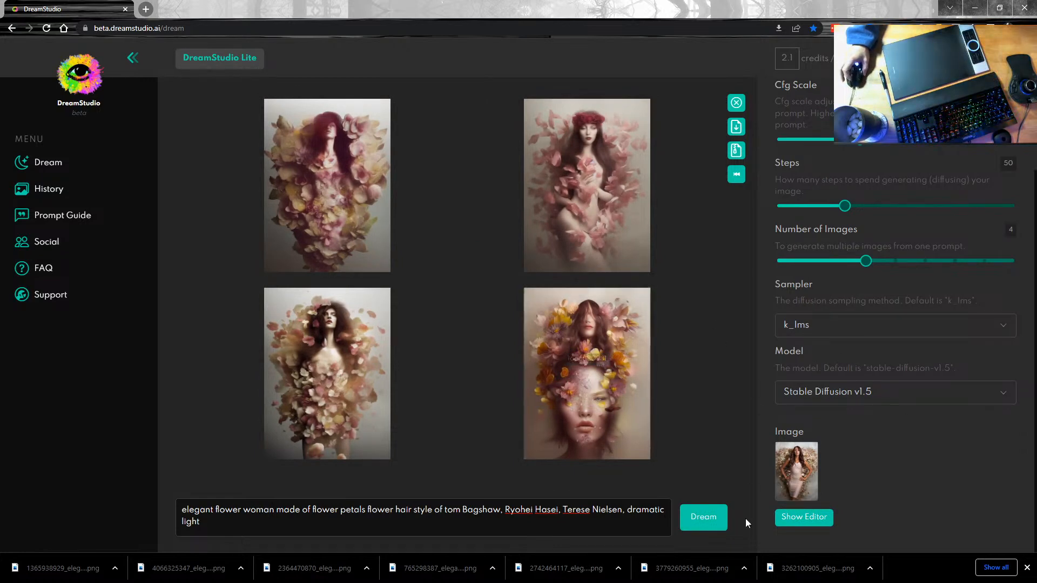
# Increase the source image's strength in the editor, generate four new images, and dismiss the downloads bar
pyautogui.click(804, 522)
pyautogui.moveTo(426, 111); pyautogui.dragTo(463, 111)
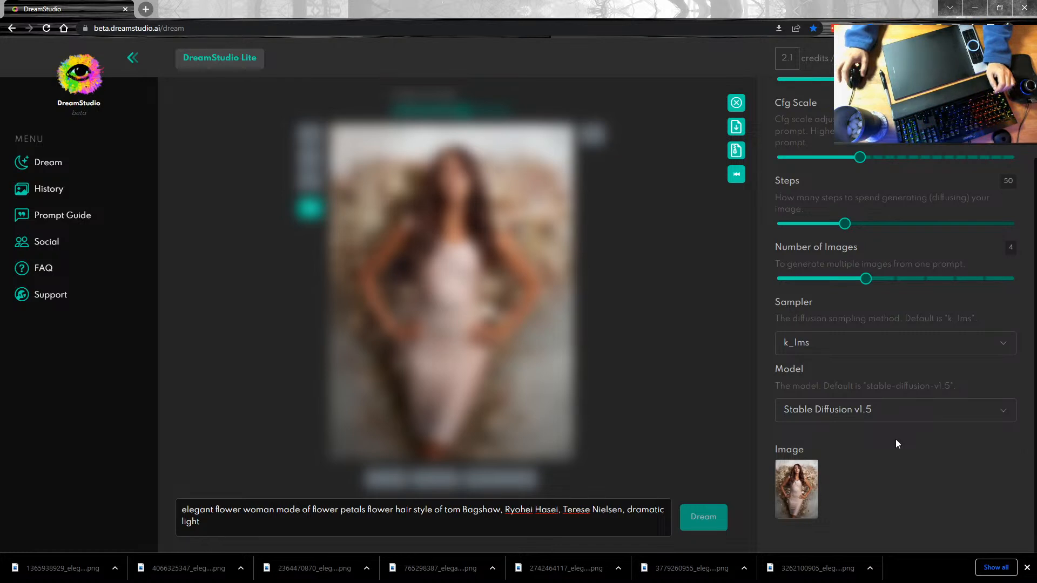
pyautogui.click(1028, 568)
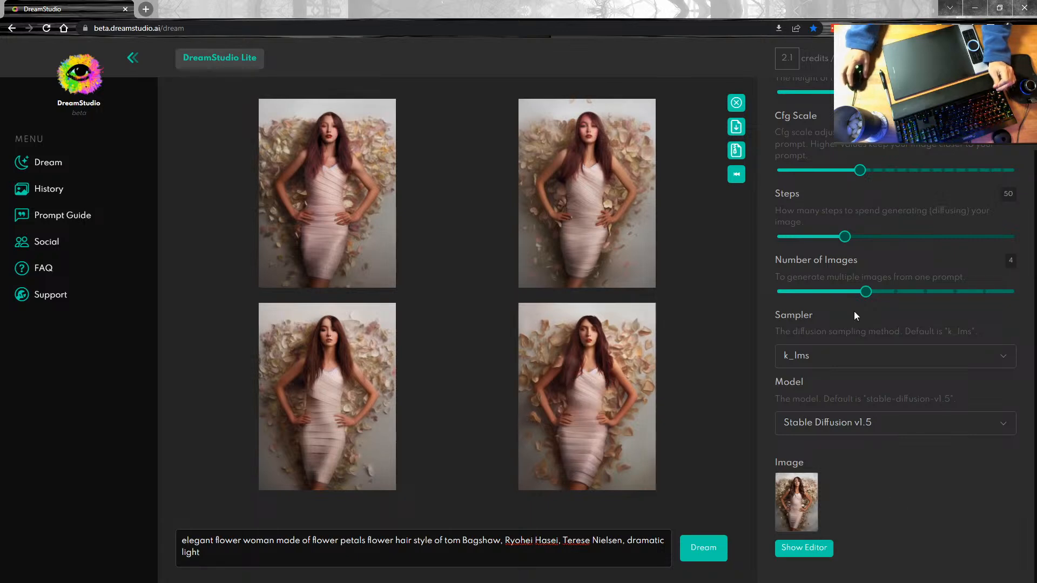
# Switch to Adobe Bridge and open the Leaves, Fabric & Petals folder inside the Textures collection
pyautogui.hotkey('alt', 'Tab')
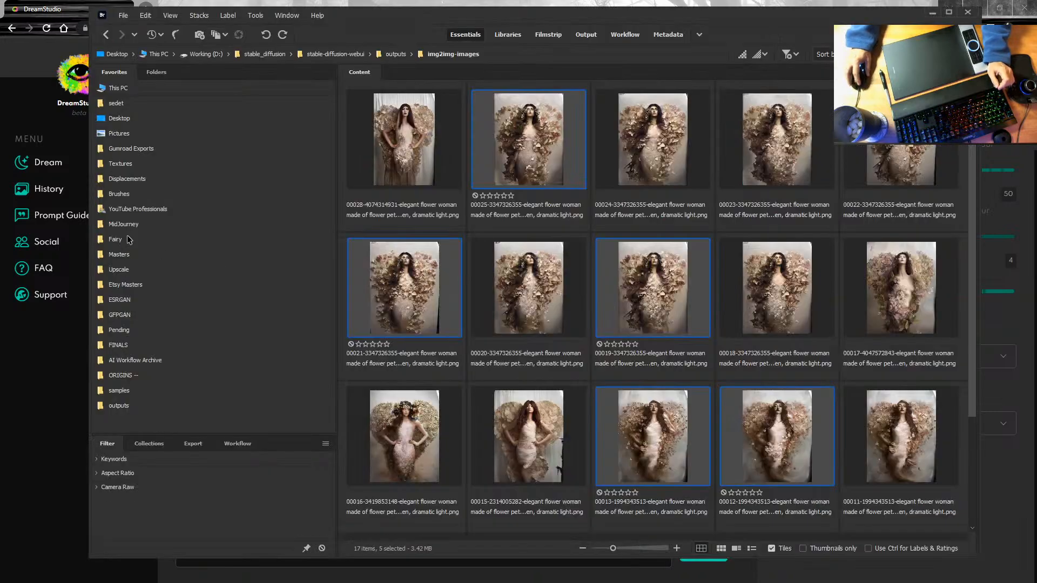
pyautogui.click(155, 73)
pyautogui.click(122, 73)
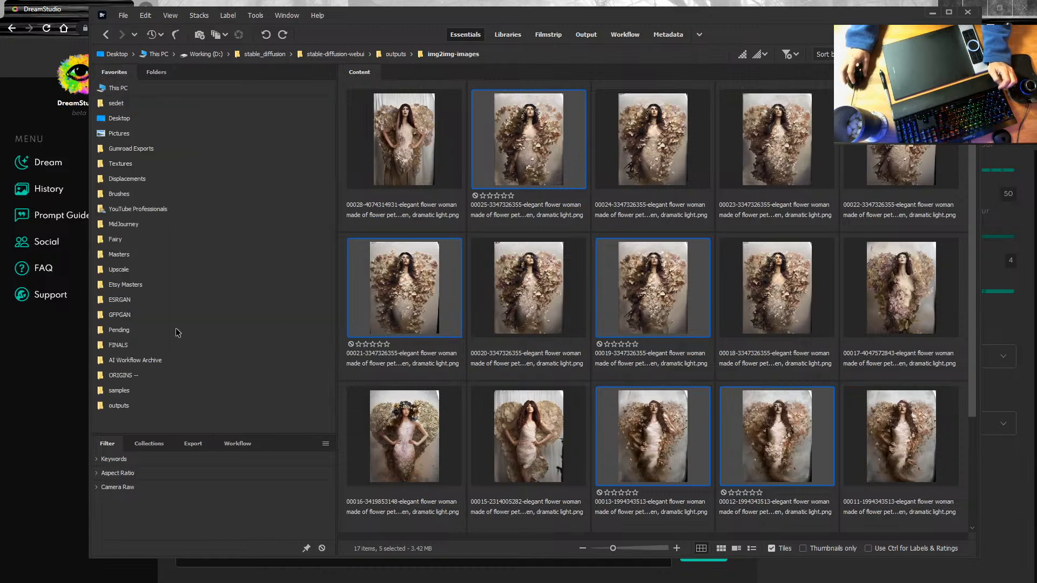
pyautogui.click(128, 166)
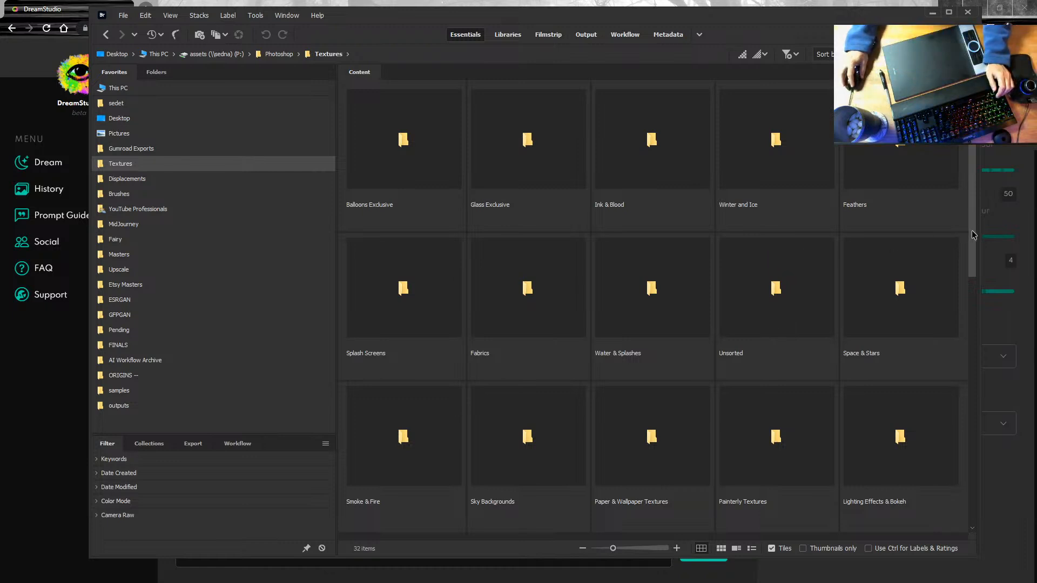
pyautogui.moveTo(974, 235); pyautogui.dragTo(979, 278)
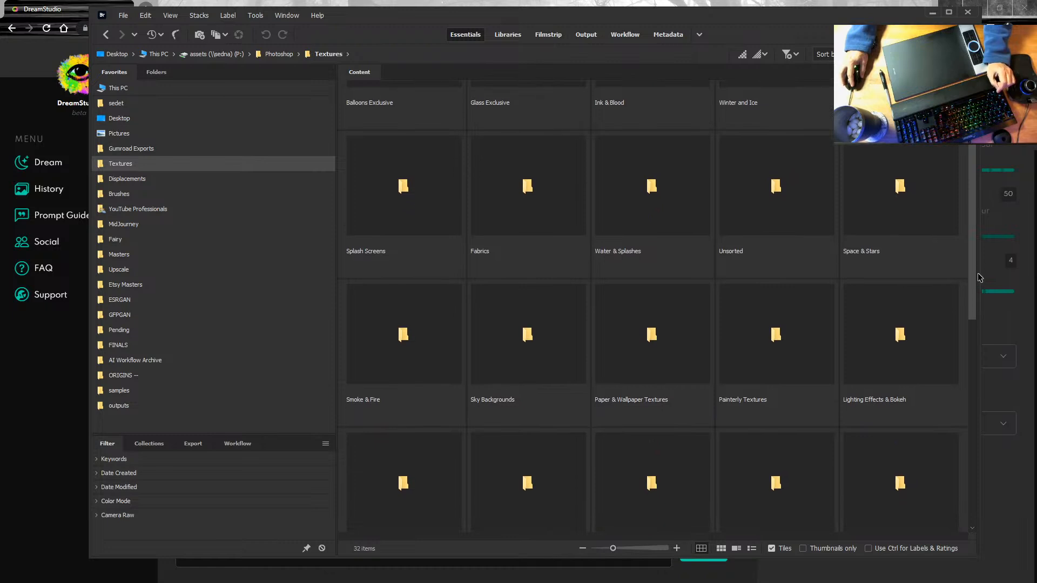
pyautogui.moveTo(979, 278); pyautogui.dragTo(969, 332)
pyautogui.moveTo(969, 332); pyautogui.dragTo(947, 397)
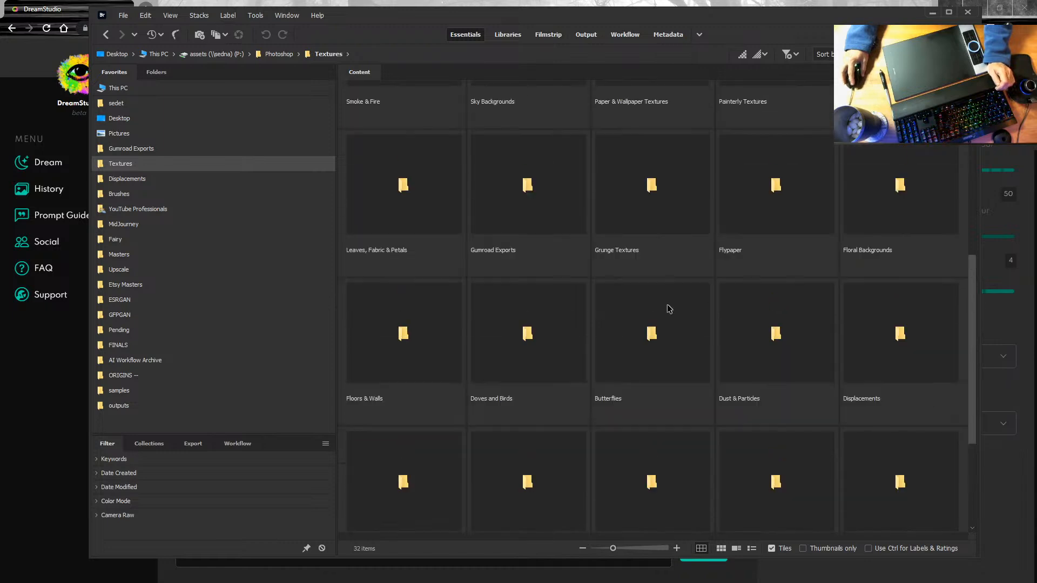
pyautogui.doubleClick(426, 216)
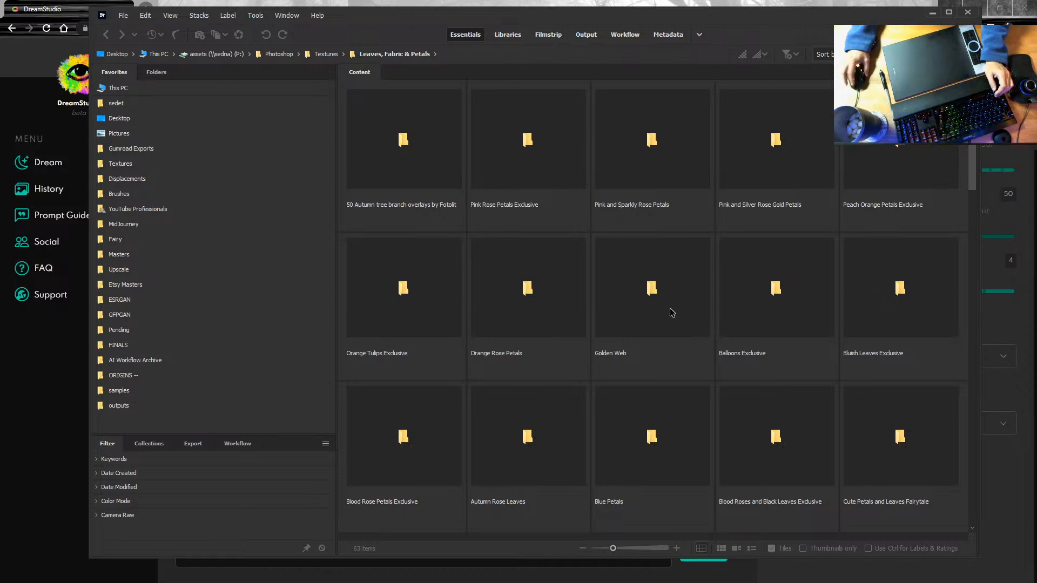
# Find the 20_Falling_Petals_Photo_Overlays folder, look through its White_petals overlays, and open its Pink_petals folder
pyautogui.click(749, 291)
pyautogui.scroll(-1, 748, 298)
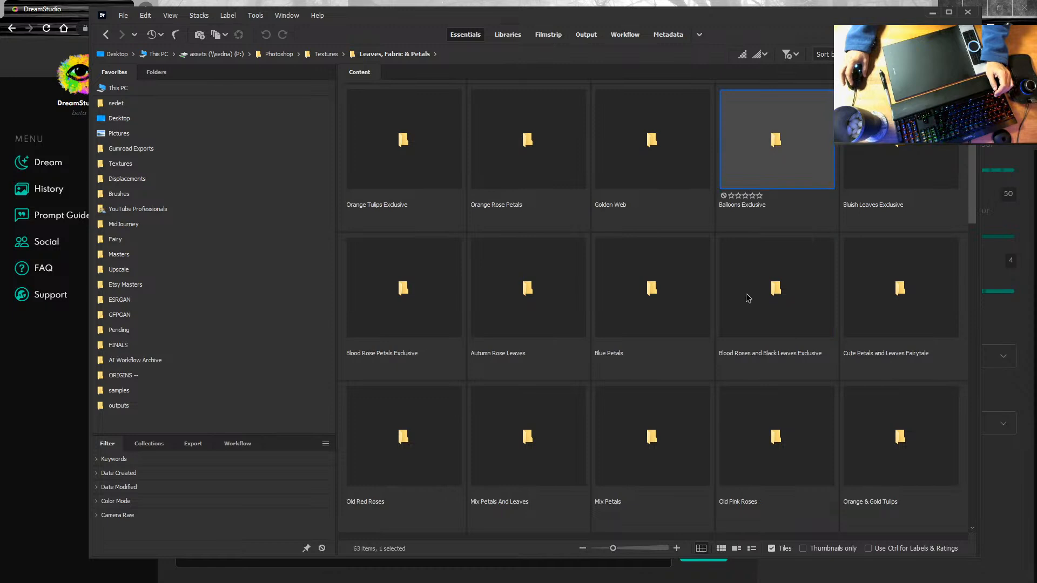
pyautogui.scroll(-4, 748, 298)
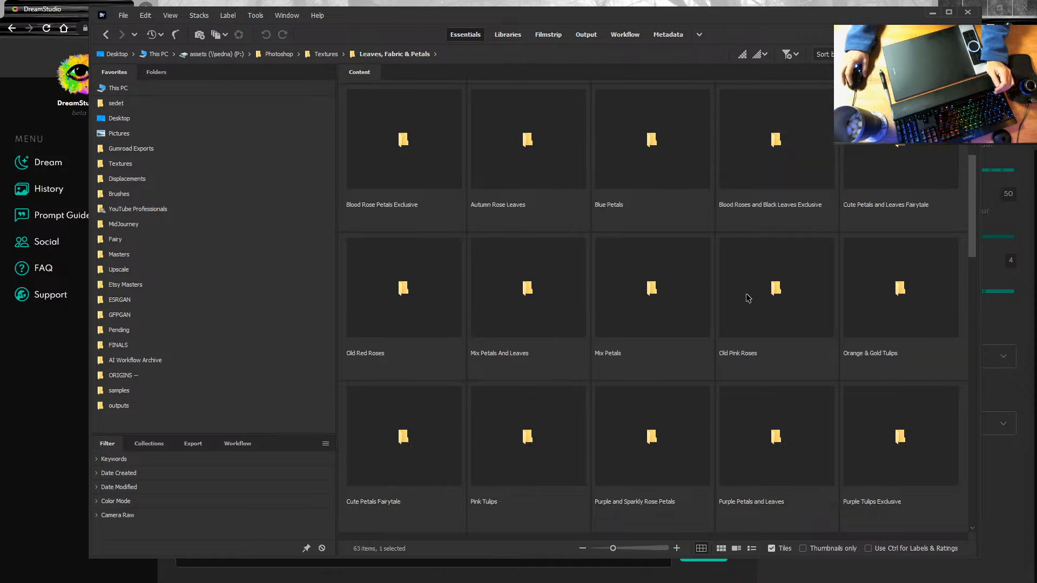
pyautogui.scroll(-4, 748, 298)
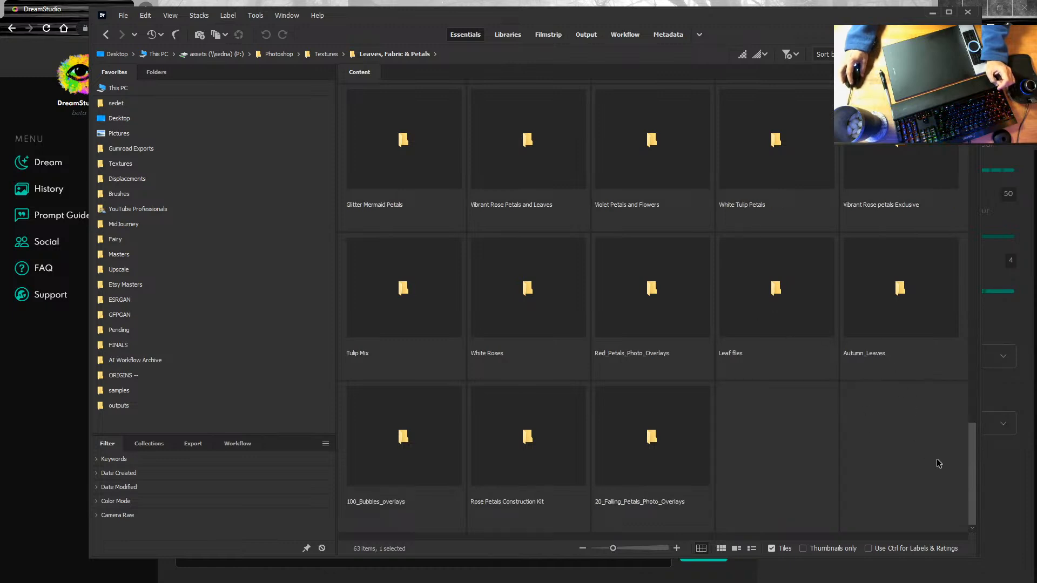
pyautogui.doubleClick(647, 439)
pyautogui.doubleClick(409, 143)
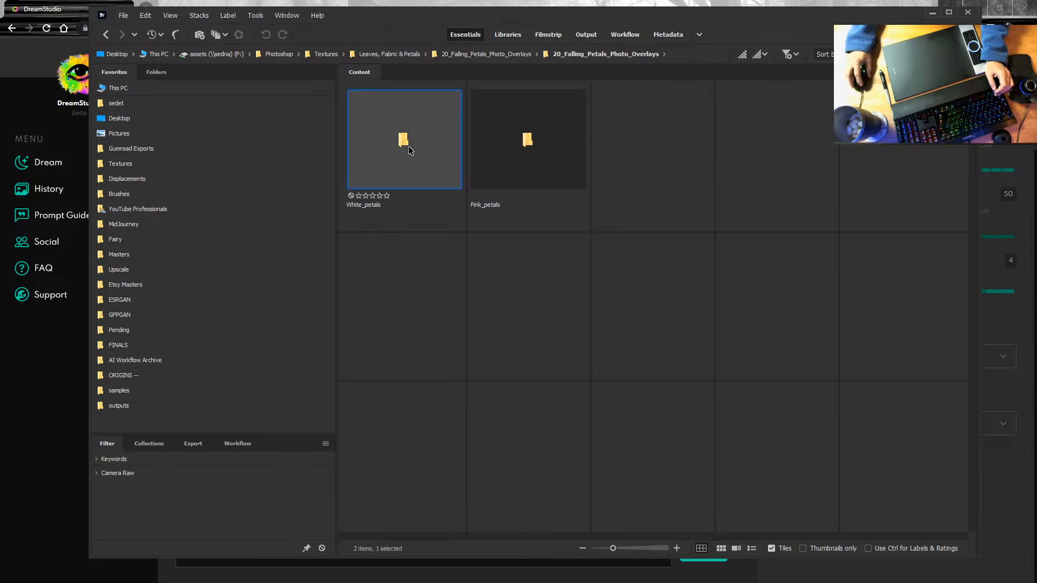
pyautogui.doubleClick(408, 146)
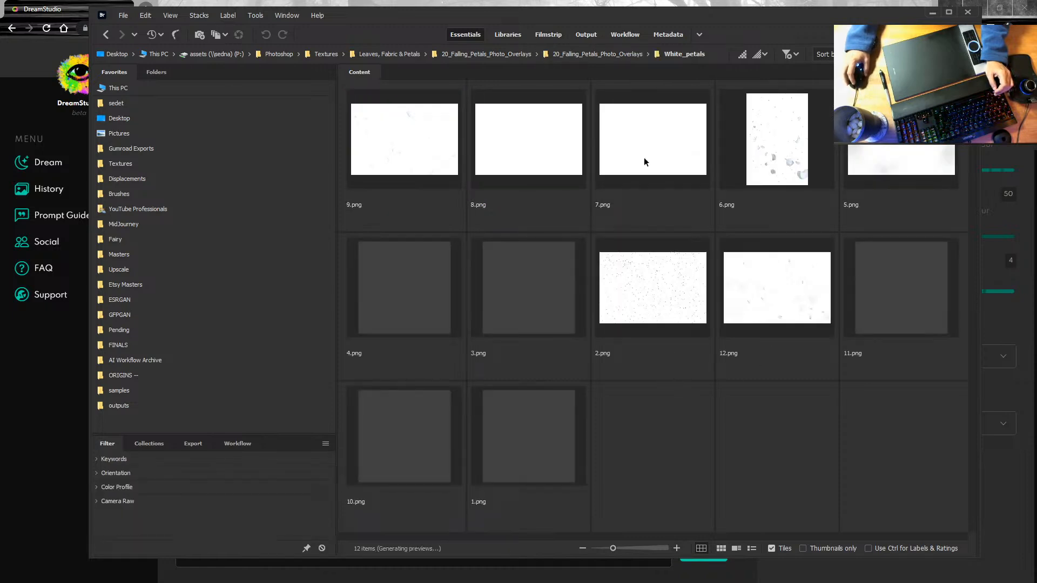
pyautogui.click(615, 55)
pyautogui.doubleClick(496, 151)
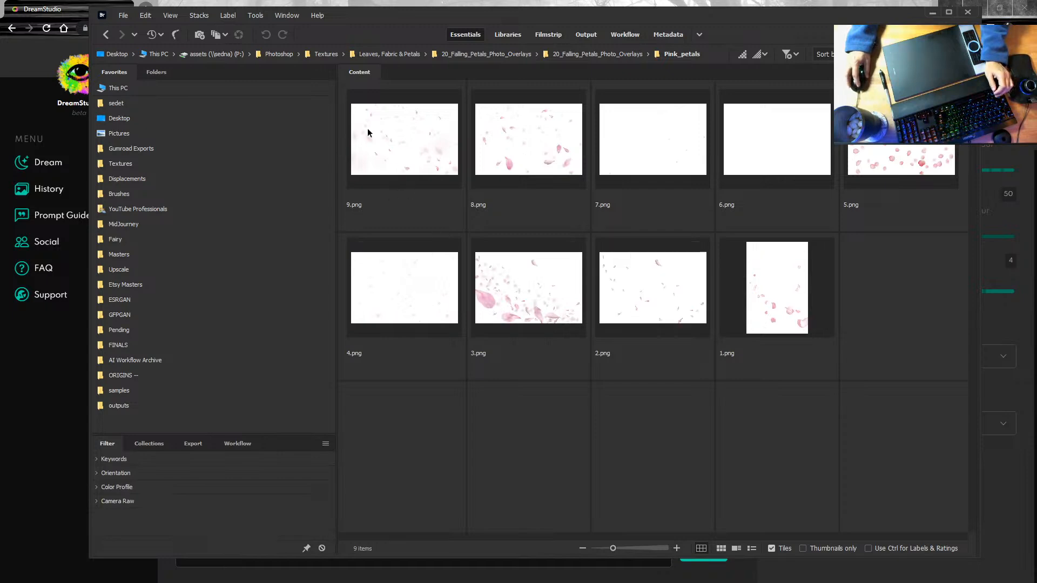
# Place the pink petal overlay 9.png into the _DSC7074.tif composite and scale it to cover the whole portrait
pyautogui.moveTo(404, 142); pyautogui.dragTo(662, 412)
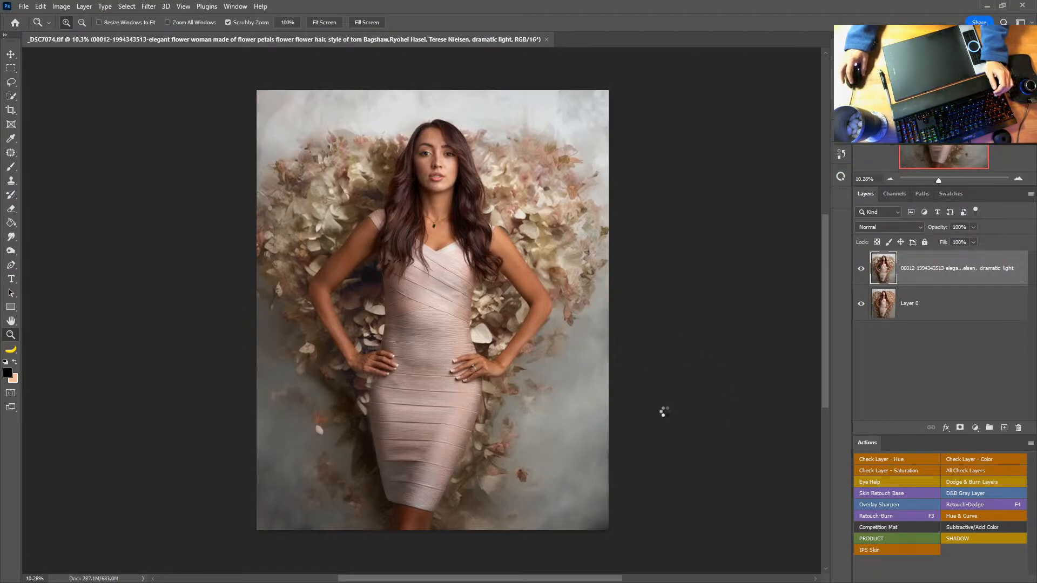
pyautogui.moveTo(619, 197); pyautogui.dragTo(354, 146)
pyautogui.moveTo(434, 273); pyautogui.dragTo(375, 230)
pyautogui.moveTo(496, 456); pyautogui.dragTo(612, 530)
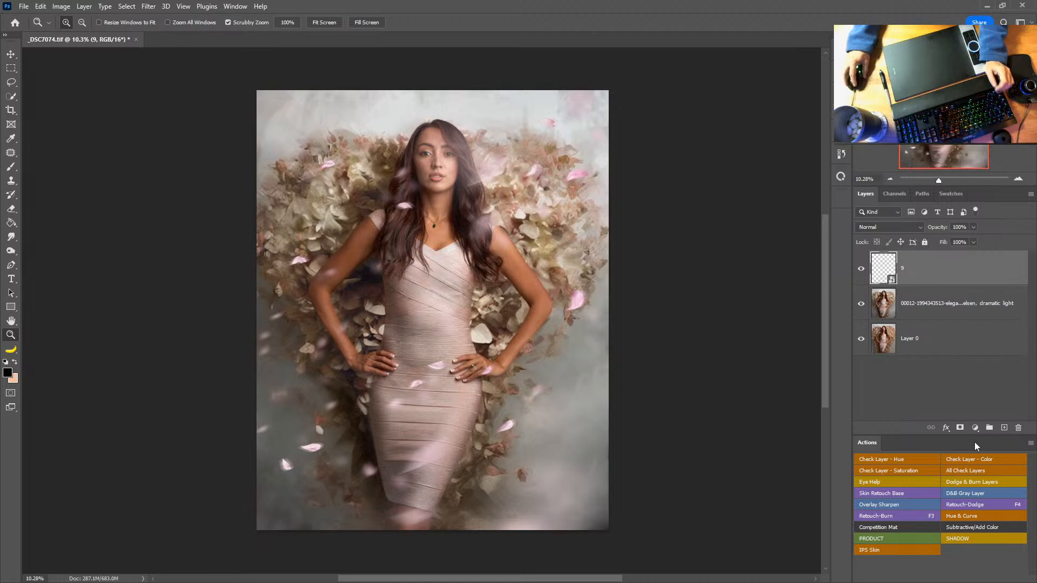
# Add a Hue/Saturation adjustment layer above the petal overlay and clip it to that layer
pyautogui.click(975, 427)
pyautogui.click(967, 324)
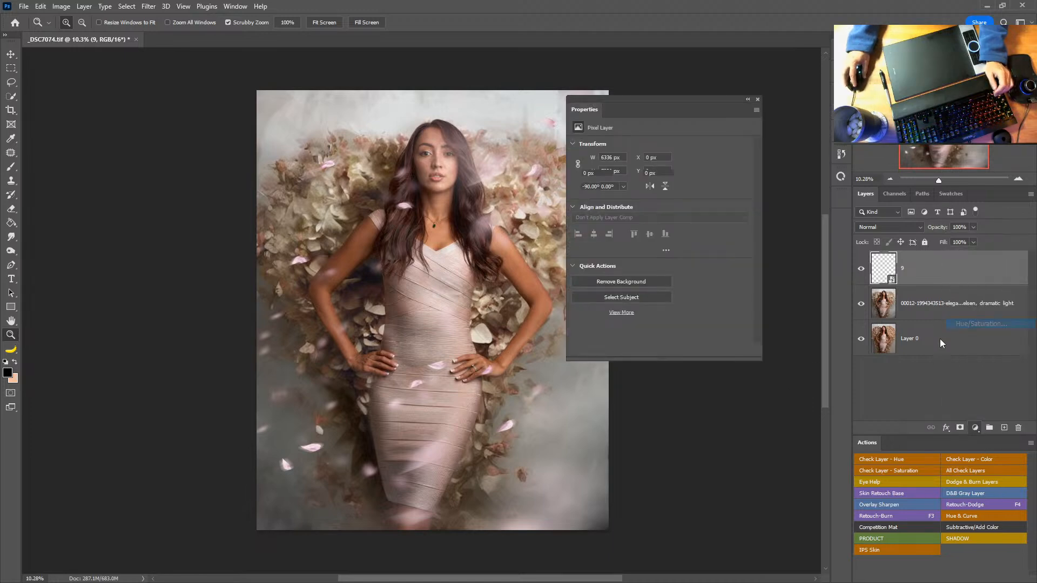
pyautogui.click(680, 350)
# Recolor the petals orange with hue +70, saturation +95 and lightness -31 in the clipped Hue/Saturation adjustment
pyautogui.moveTo(662, 186); pyautogui.dragTo(604, 200)
pyautogui.moveTo(682, 209); pyautogui.dragTo(736, 208)
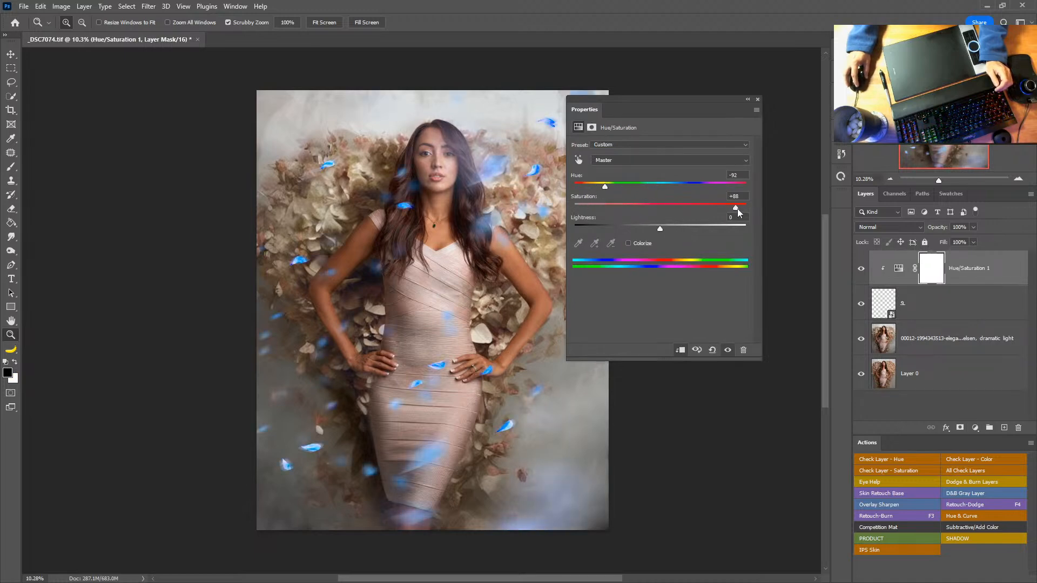
pyautogui.moveTo(607, 187); pyautogui.dragTo(708, 190)
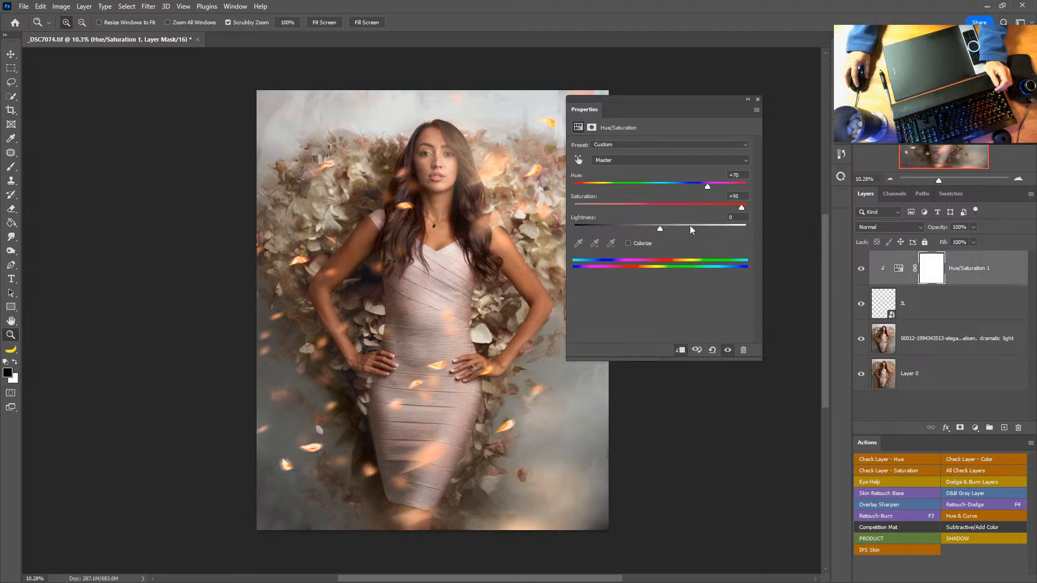
pyautogui.moveTo(659, 231); pyautogui.dragTo(634, 229)
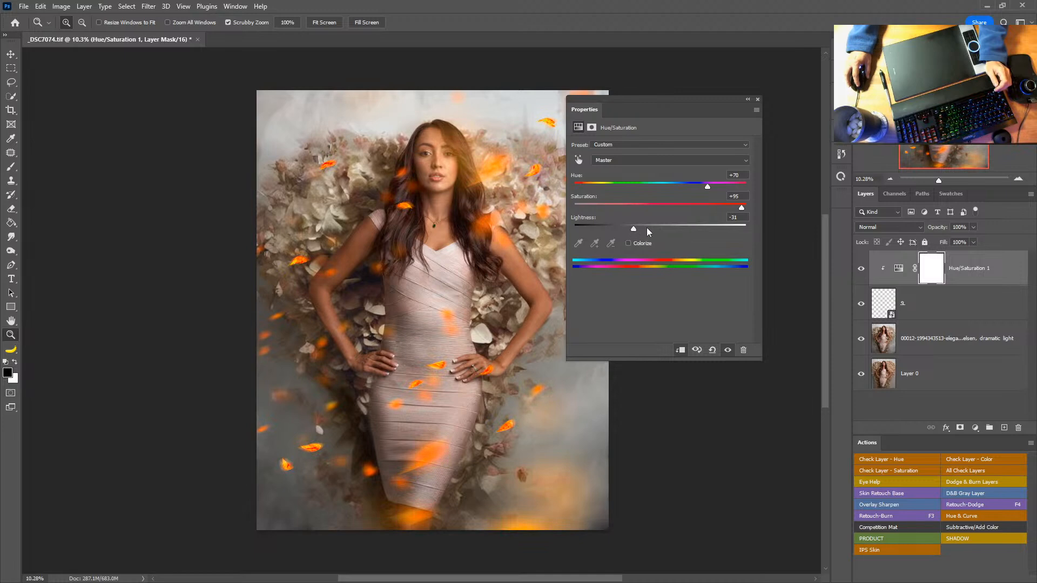
# Tone down the petal recolor to hue +78, saturation +77 and lightness -51 in the clipped Hue/Saturation adjustment
pyautogui.moveTo(742, 209); pyautogui.dragTo(634, 209)
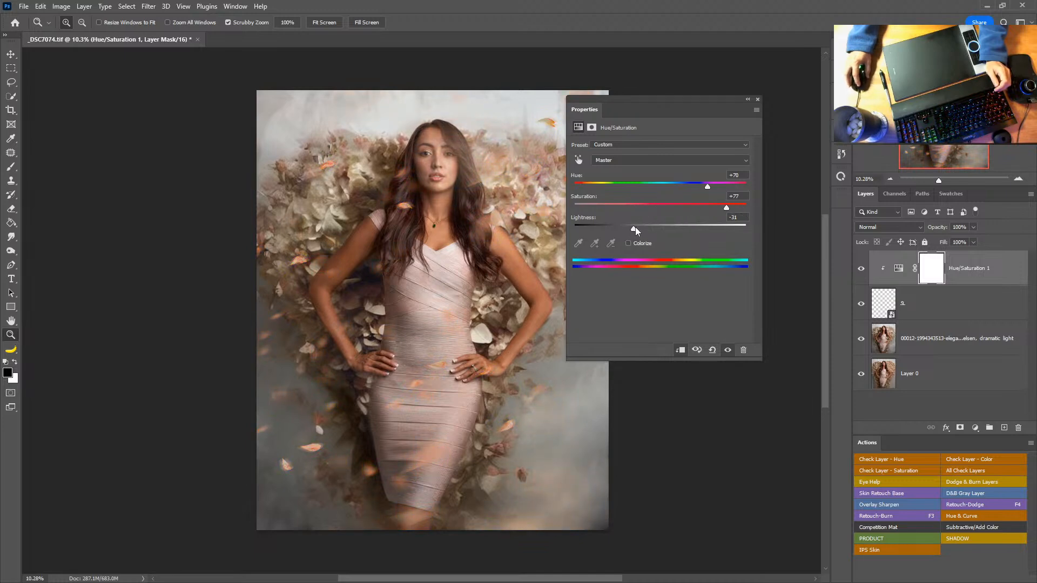
pyautogui.moveTo(634, 231); pyautogui.dragTo(631, 231)
pyautogui.moveTo(708, 187); pyautogui.dragTo(709, 191)
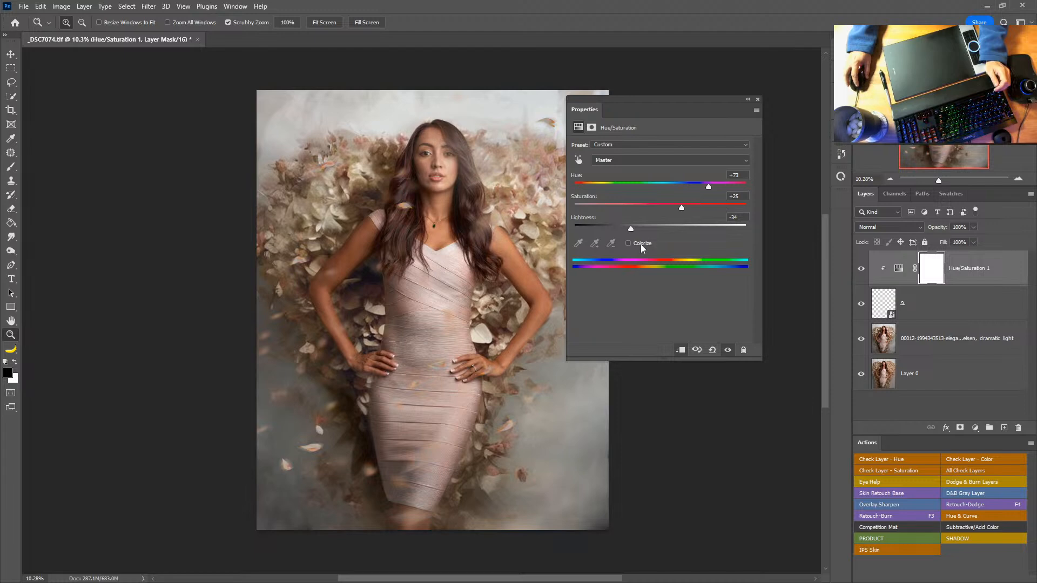
pyautogui.moveTo(631, 229)
pyautogui.mouseDown()
pyautogui.moveTo(689, 211)
pyautogui.moveTo(615, 230)
pyautogui.mouseUp()
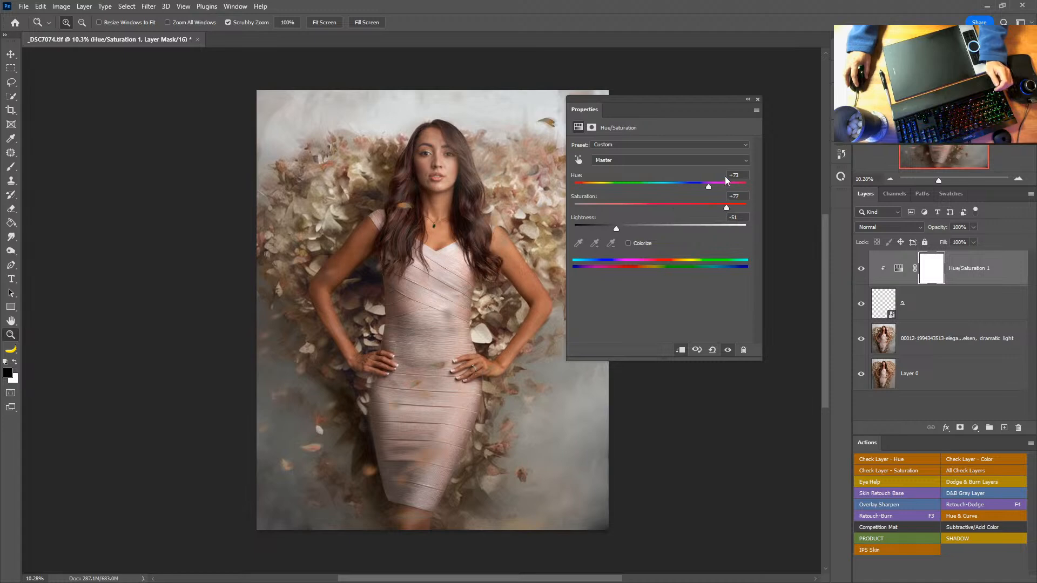
pyautogui.moveTo(710, 188); pyautogui.dragTo(712, 189)
pyautogui.click(757, 100)
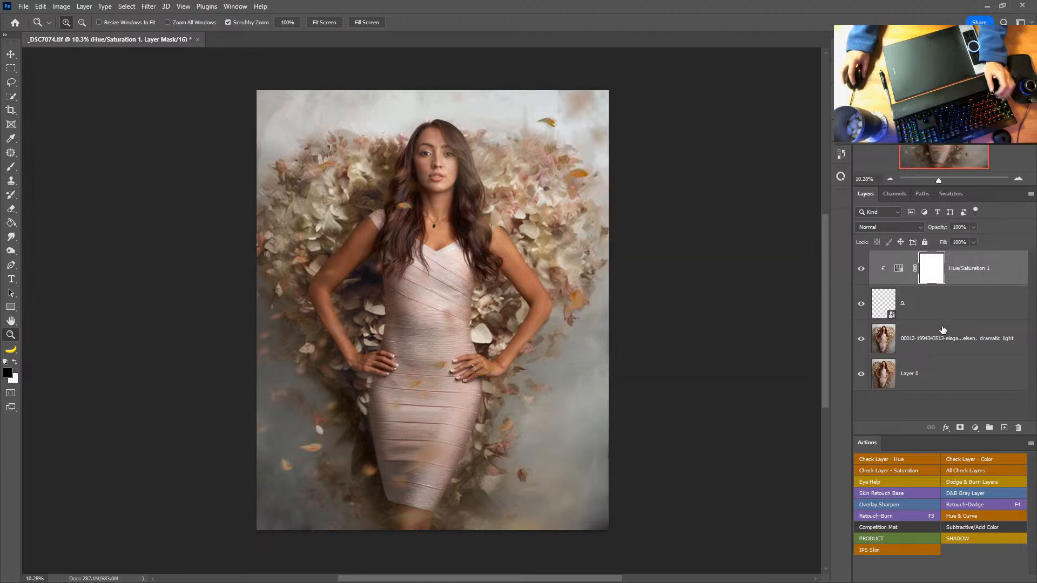
# Mask the woman out of petal overlay layer 9 using the saved channel 1 selection, and compare the composite with and without the overlay
pyautogui.click(897, 195)
pyautogui.keyDown('ctrl'); pyautogui.click(873, 314); pyautogui.keyUp('ctrl')
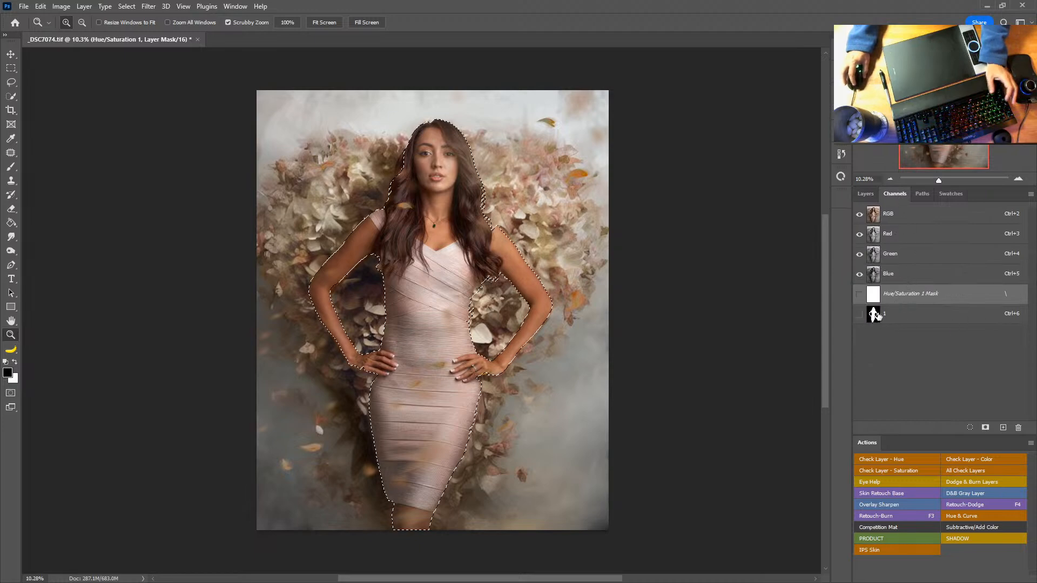
pyautogui.click(867, 194)
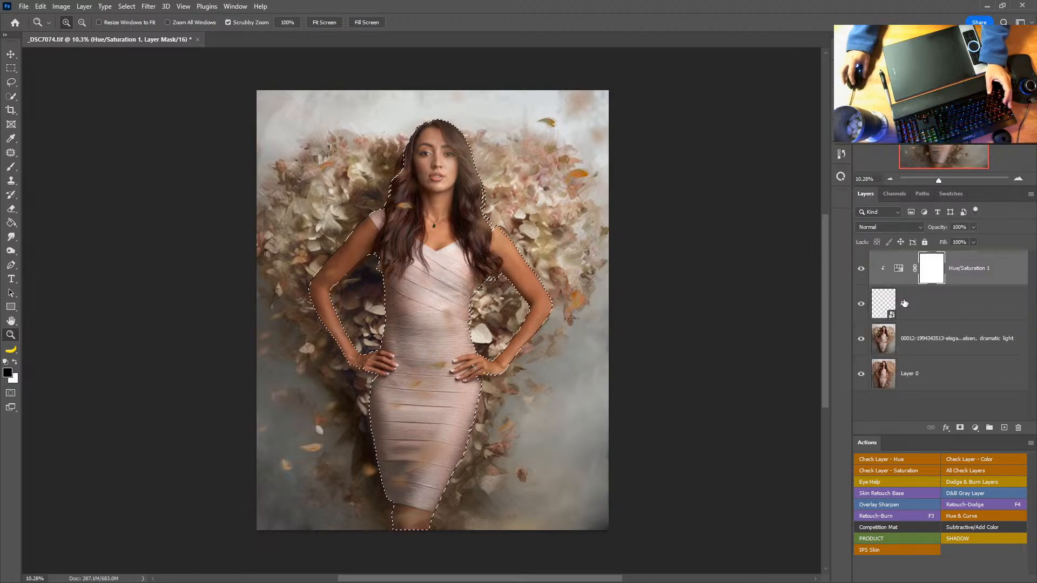
pyautogui.click(905, 312)
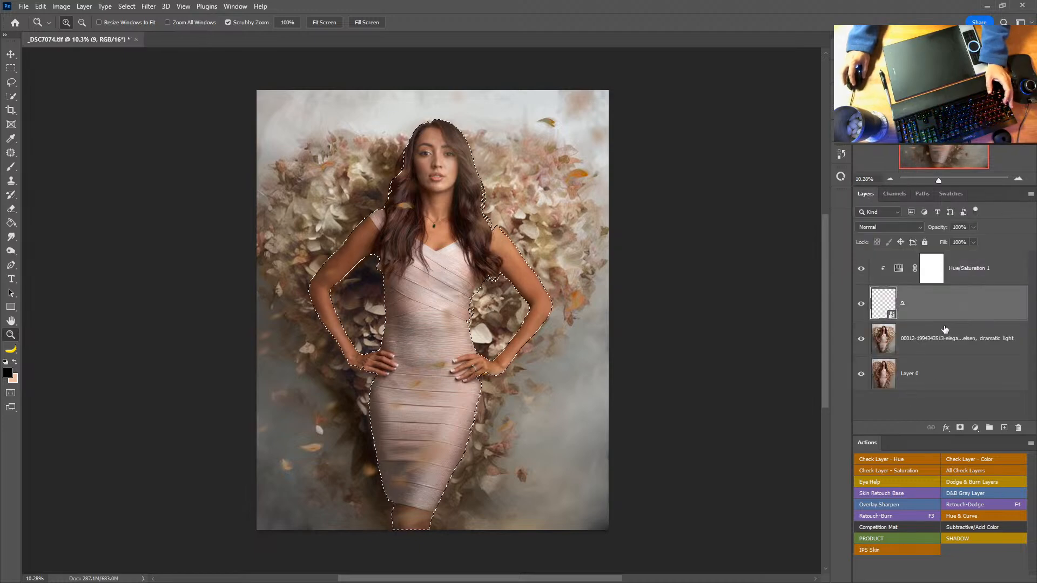
pyautogui.click(961, 428)
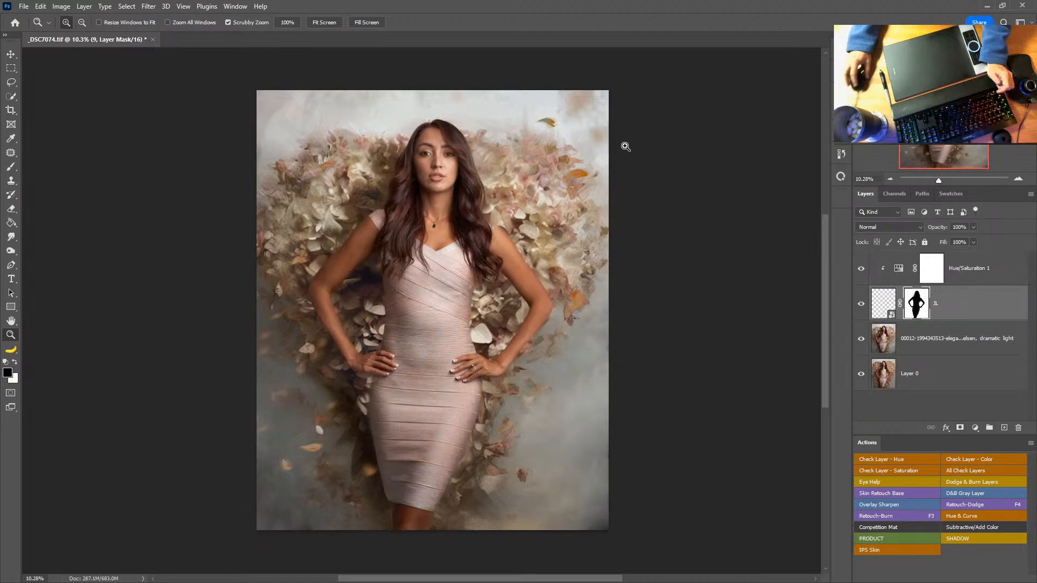
pyautogui.click(860, 308)
pyautogui.click(860, 308)
pyautogui.click(860, 309)
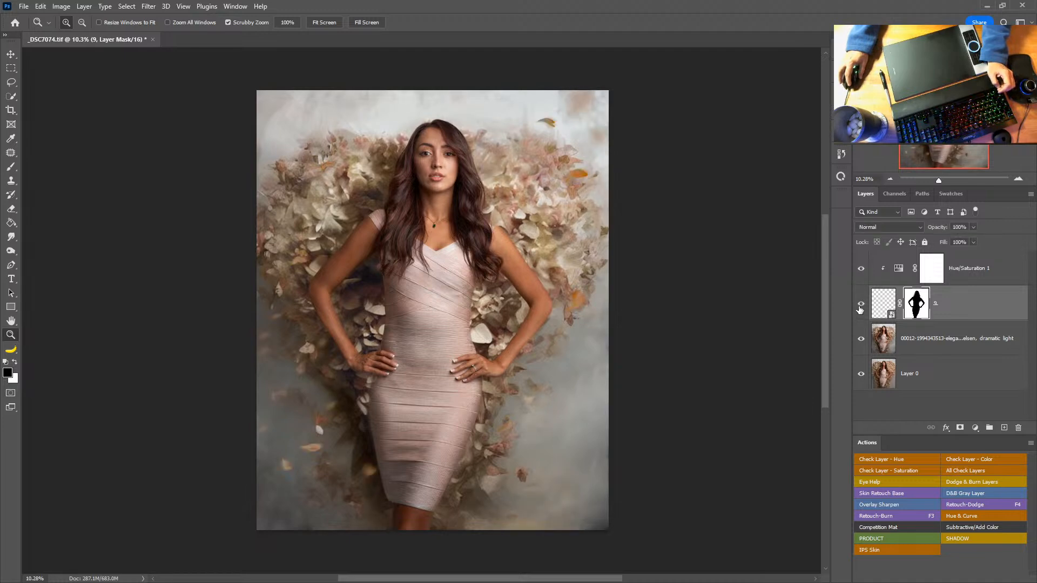
pyautogui.click(860, 308)
pyautogui.click(863, 305)
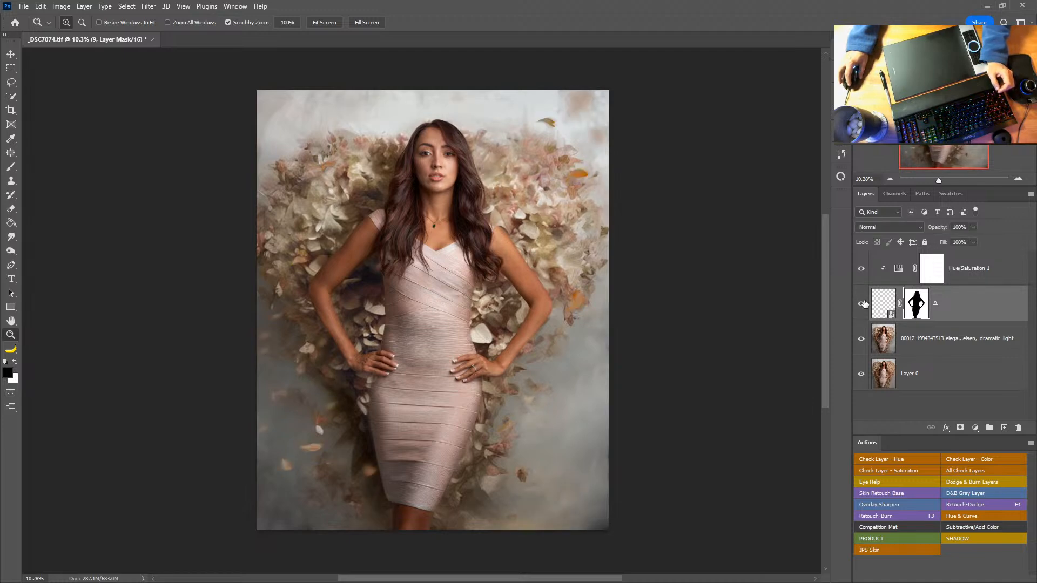
# Reduce the petal overlay's saturation to +51 in its Hue/Saturation adjustment
pyautogui.doubleClick(898, 268)
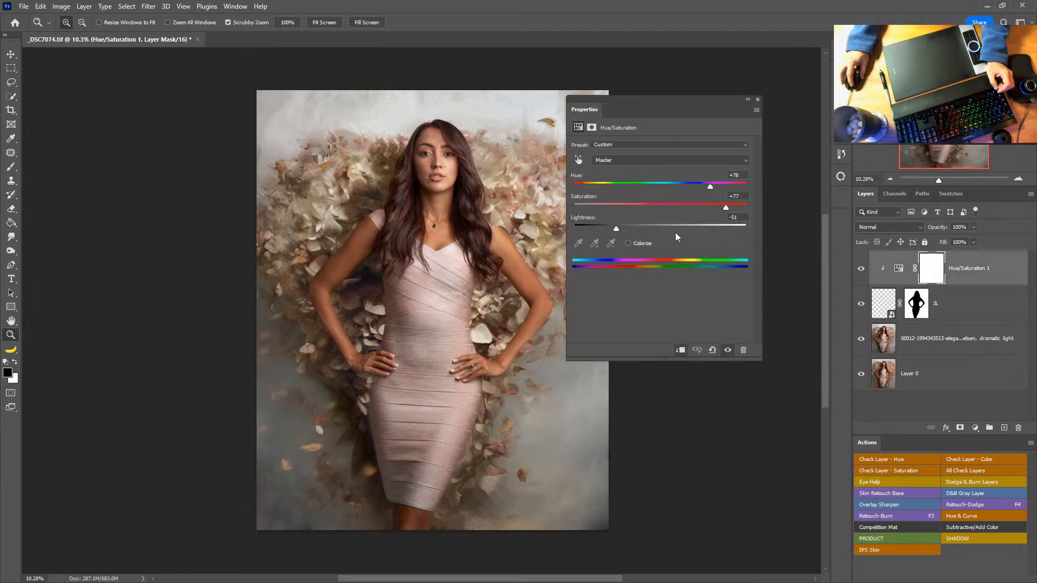
pyautogui.moveTo(725, 210); pyautogui.dragTo(704, 209)
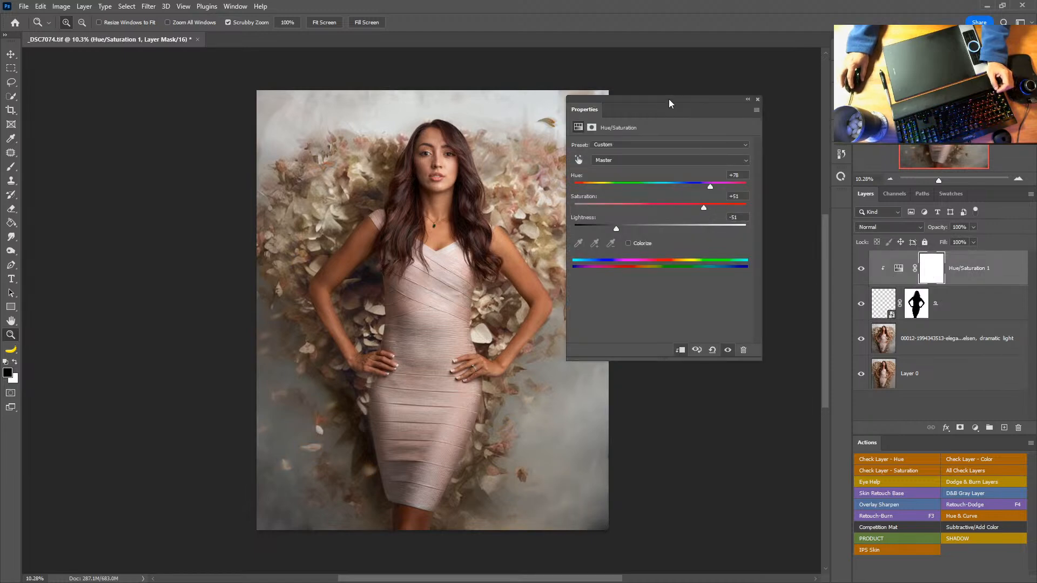
pyautogui.moveTo(669, 104); pyautogui.dragTo(780, 89)
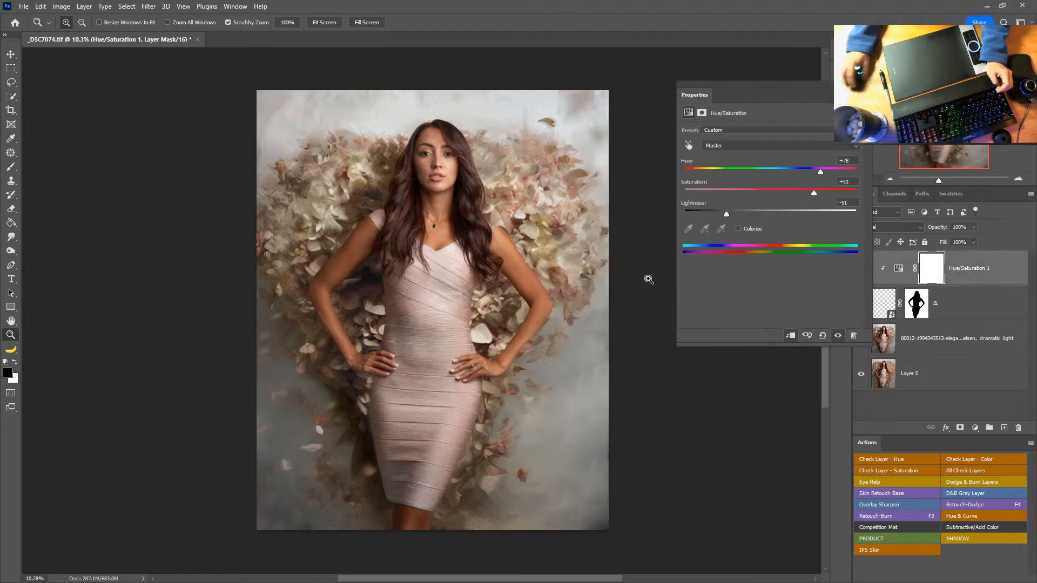
pyautogui.click(866, 85)
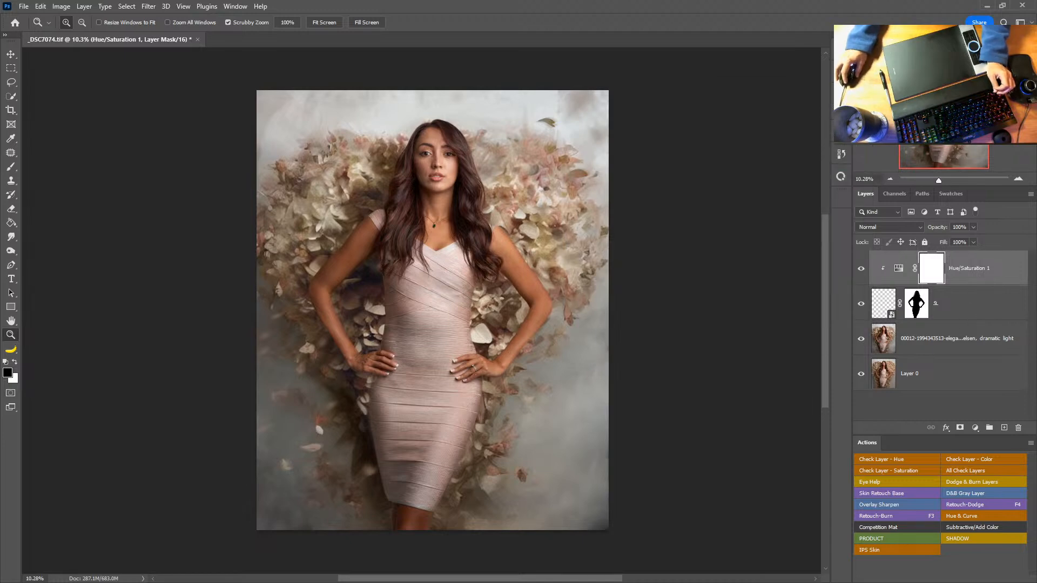
# Switch to Bridge and open the Overlays folder of Autumn Rose Leaves inside Leaves, Fabric & Petals
pyautogui.hotkey('alt', 'Tab')
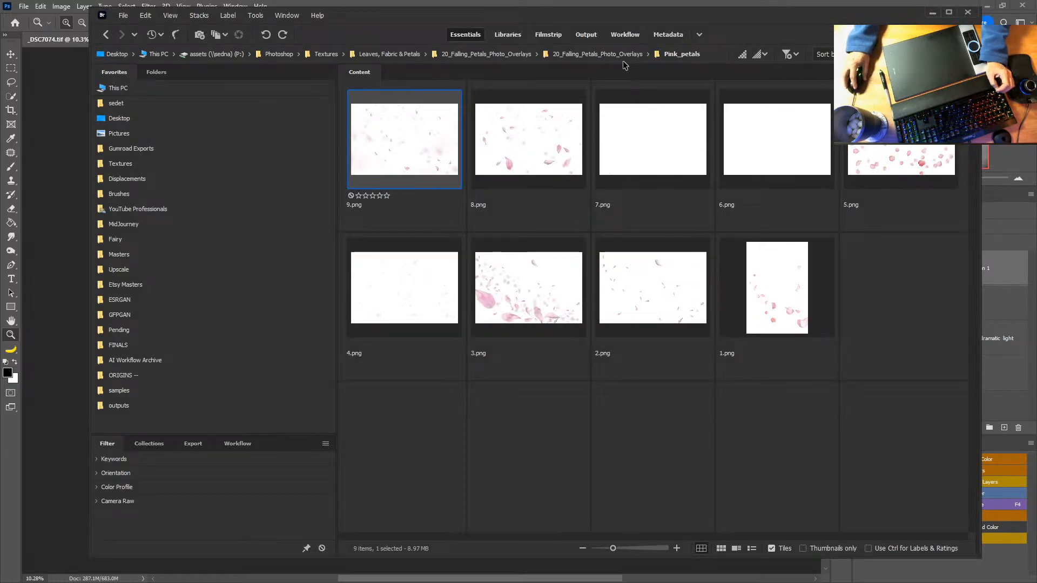
pyautogui.click(402, 54)
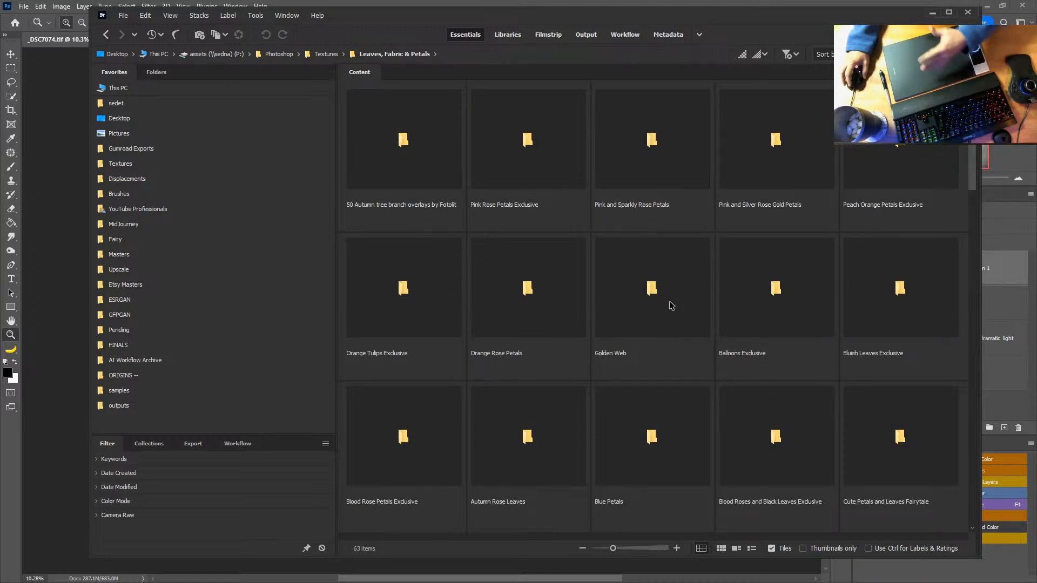
pyautogui.doubleClick(529, 445)
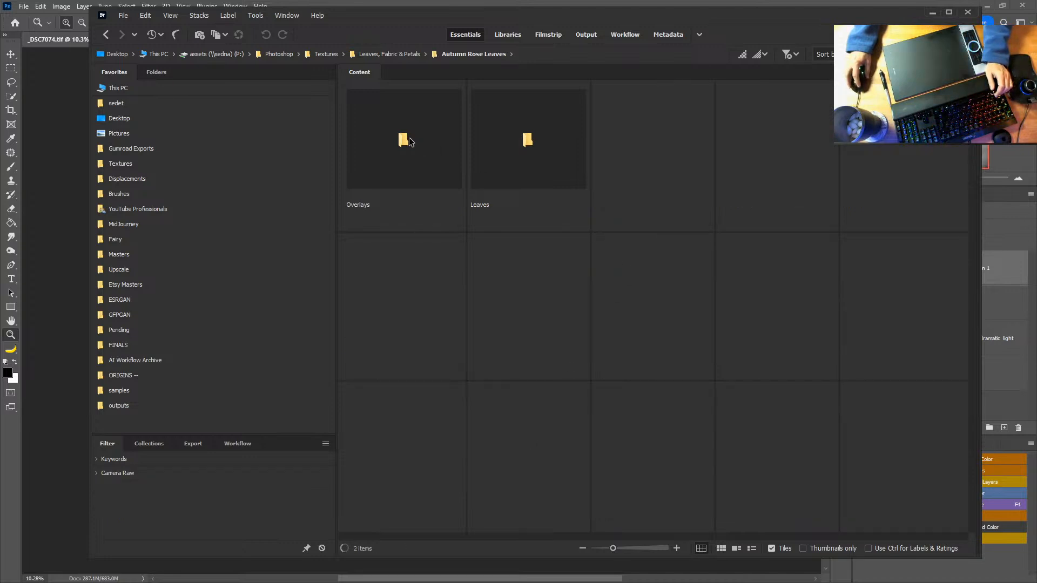
pyautogui.click(411, 141)
pyautogui.doubleClick(410, 141)
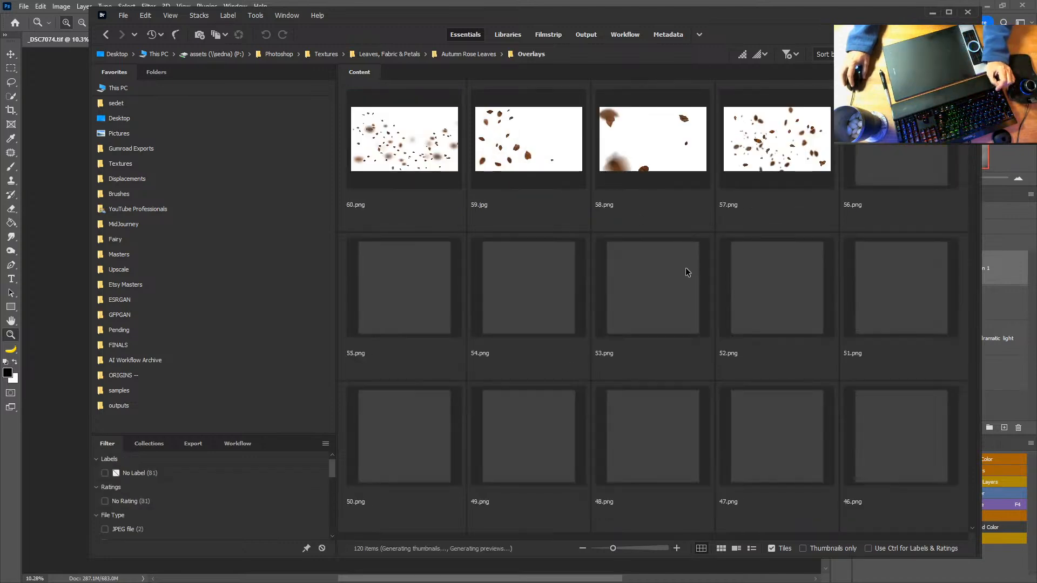
# Look through the autumn rose leaf overlays for one that suits the portrait
pyautogui.click(796, 154)
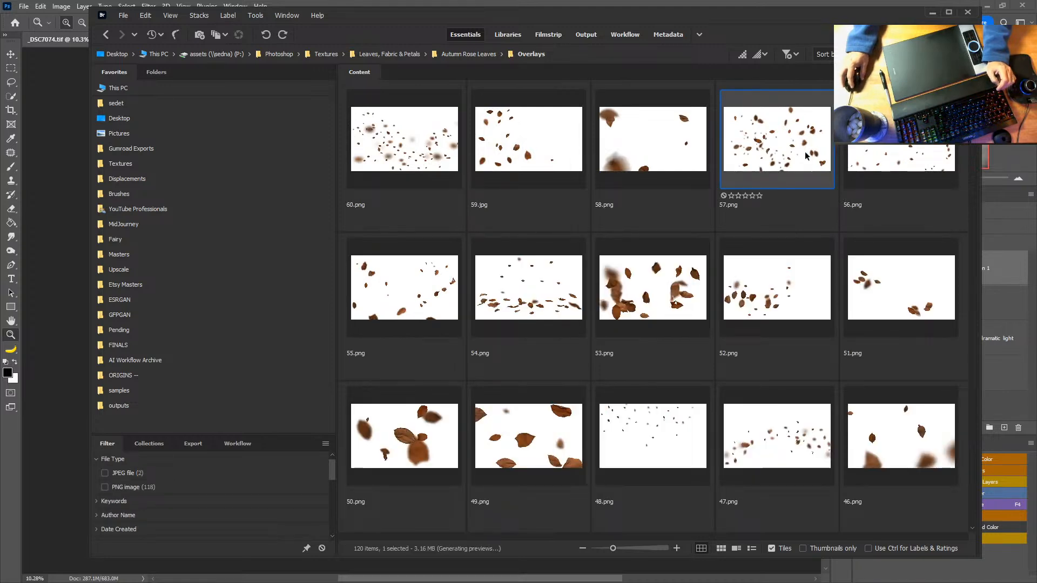
pyautogui.scroll(-4, 767, 306)
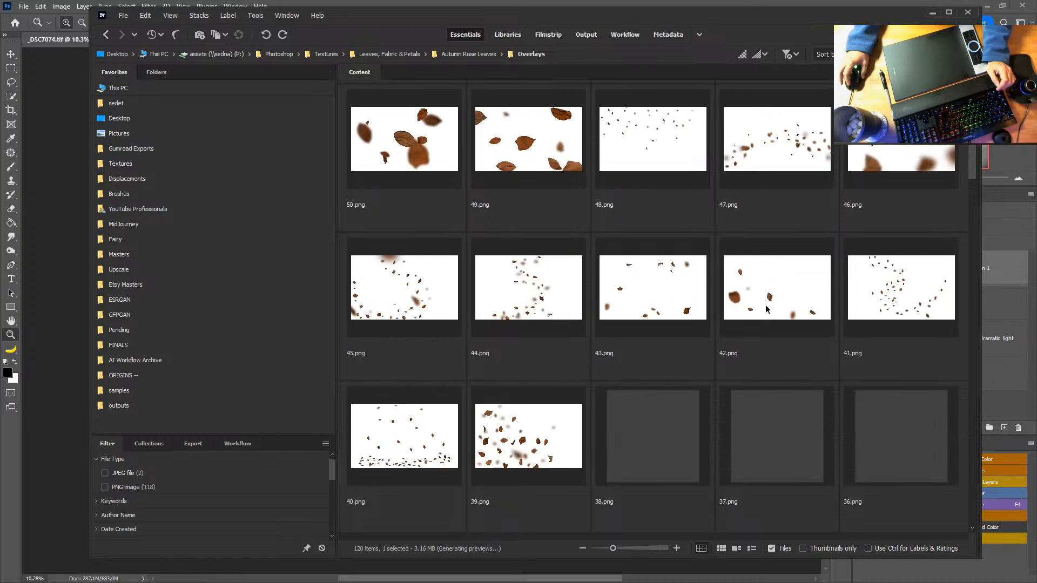
pyautogui.scroll(-4, 767, 306)
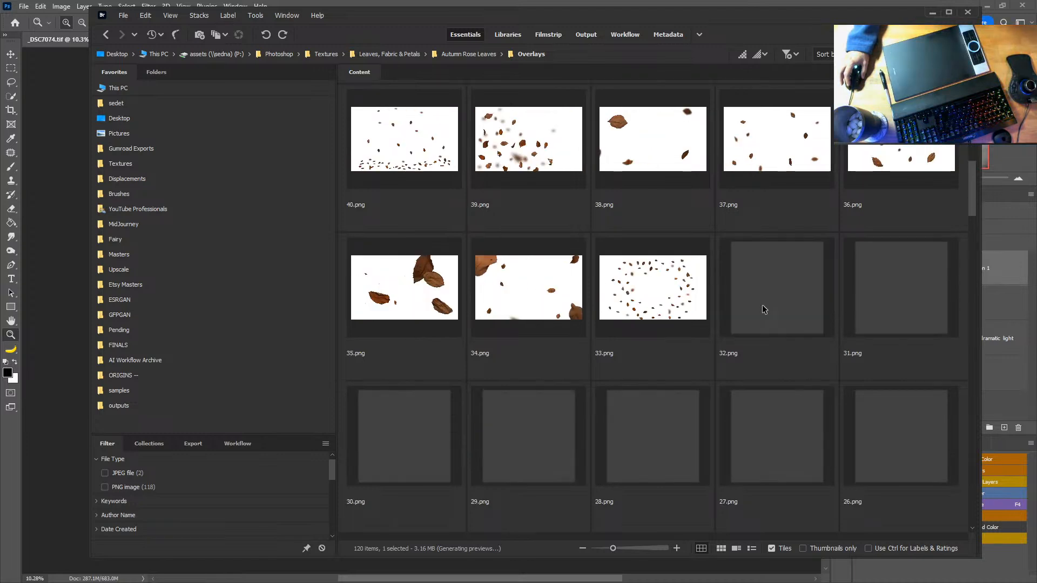
pyautogui.scroll(-2, 700, 341)
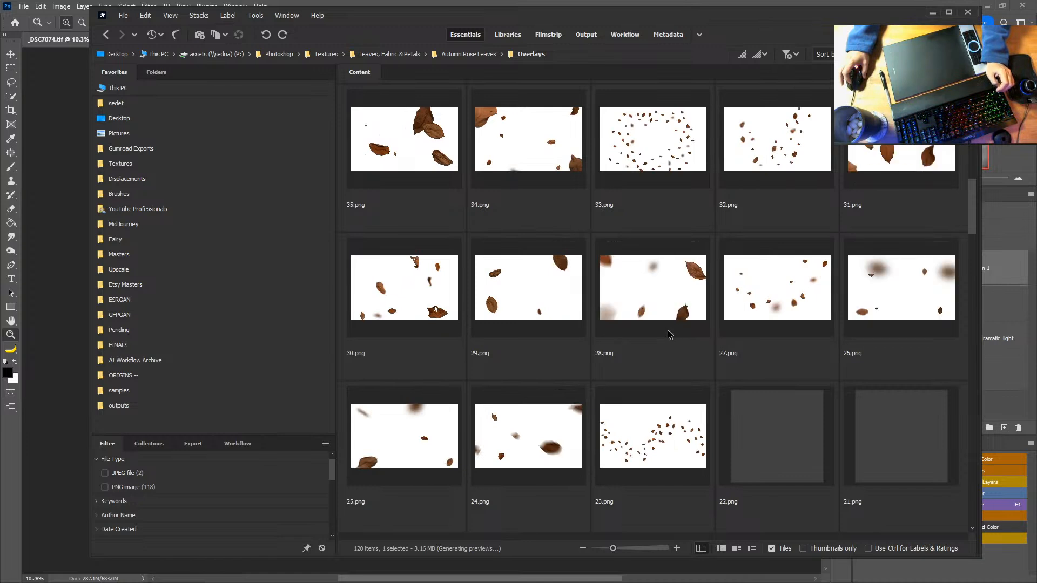
pyautogui.scroll(-2, 673, 332)
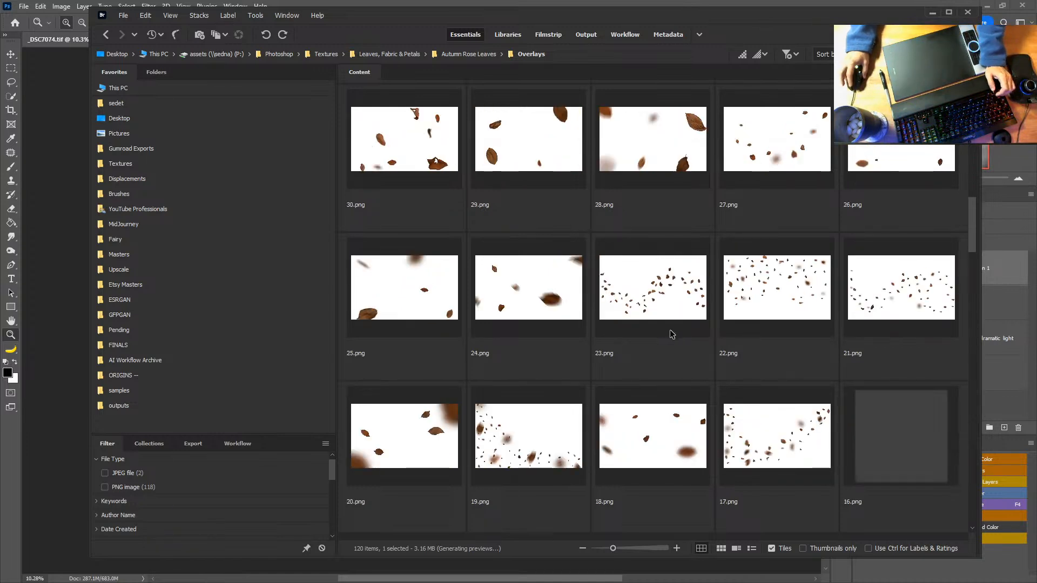
pyautogui.scroll(-2, 671, 334)
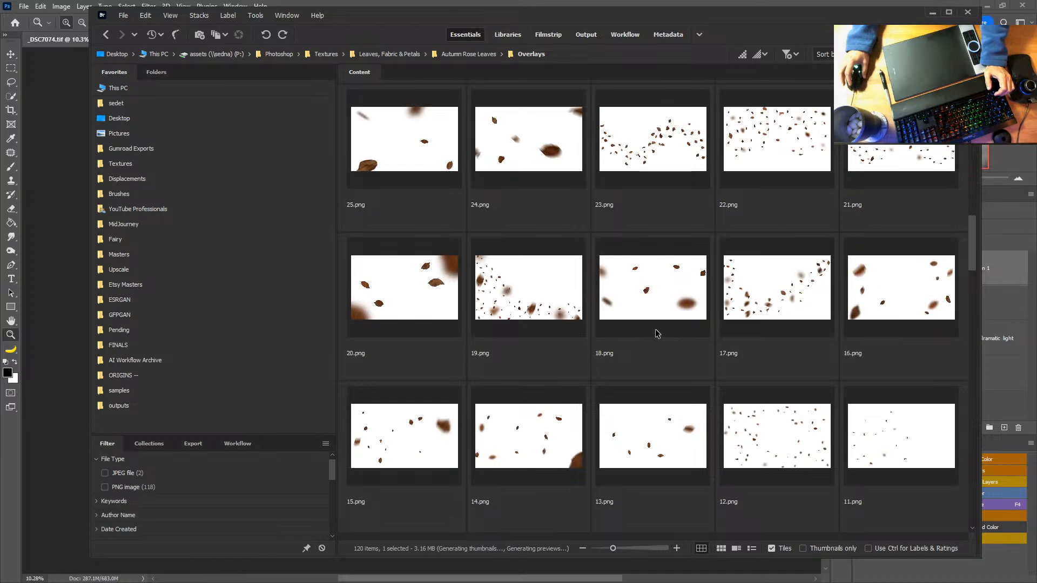
pyautogui.scroll(-2, 650, 323)
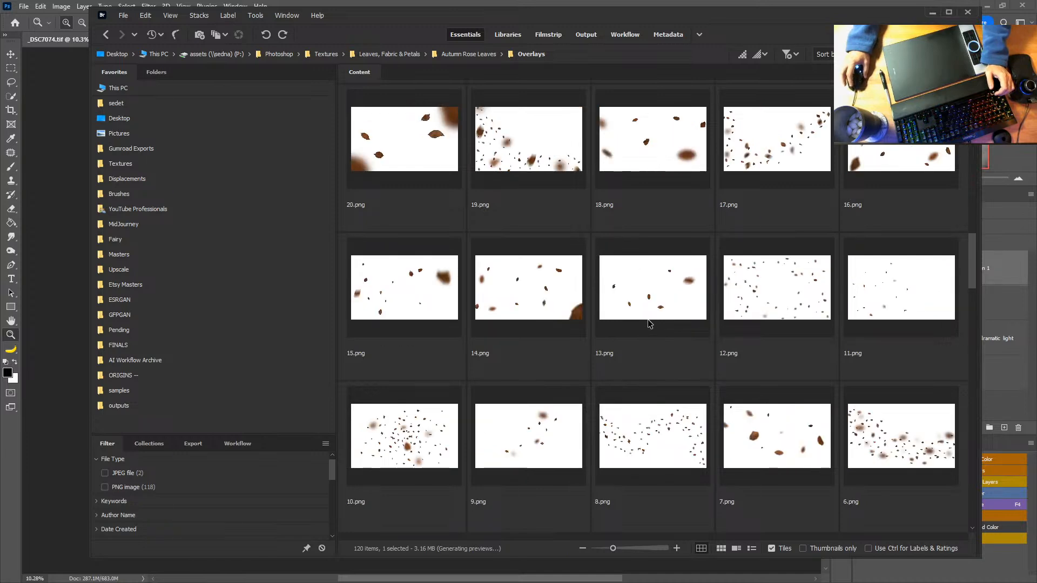
pyautogui.scroll(-2, 702, 324)
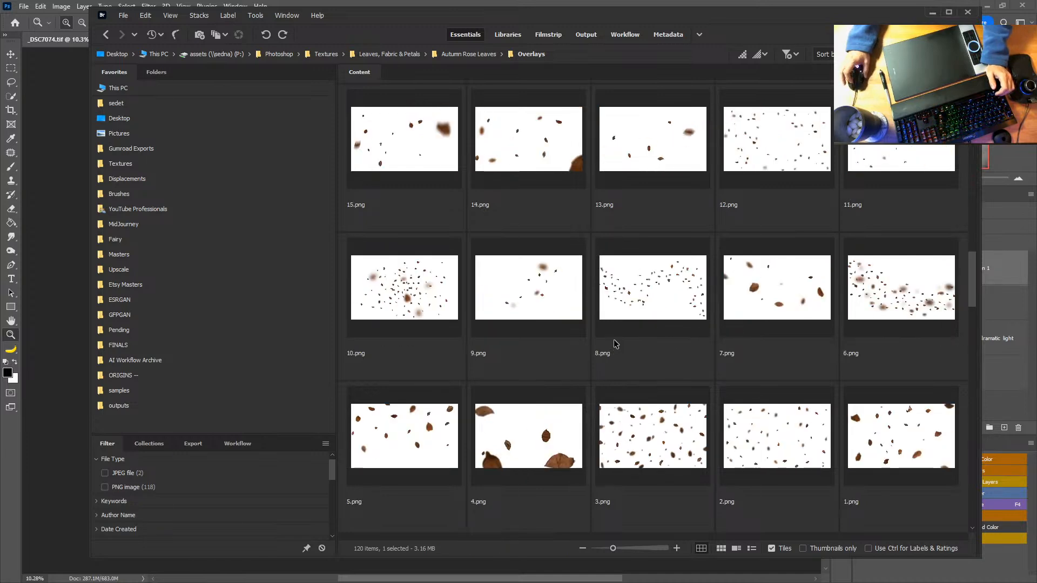
pyautogui.scroll(-2, 615, 344)
pyautogui.scroll(20, 618, 344)
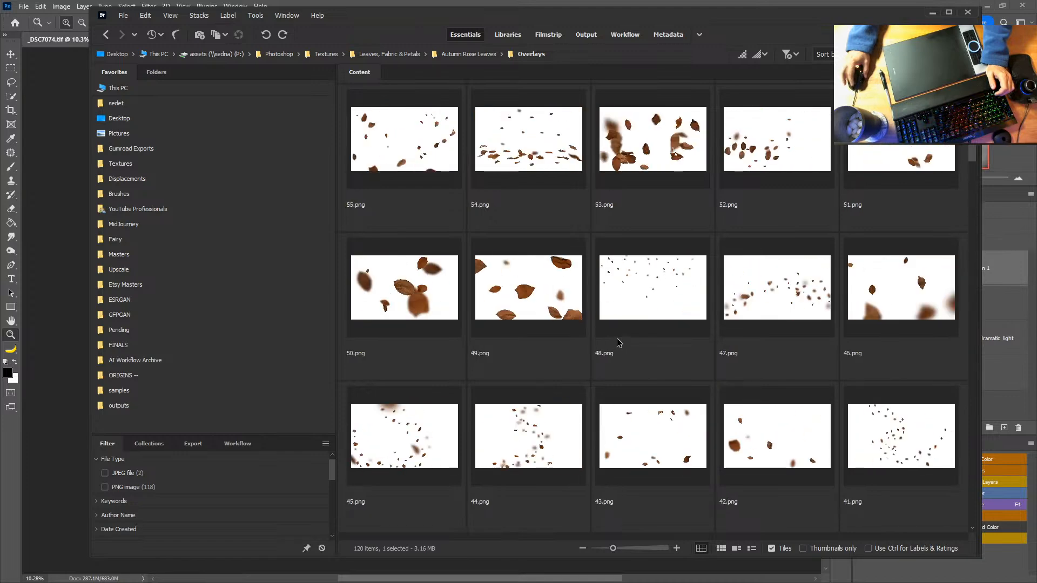
pyautogui.scroll(2, 619, 343)
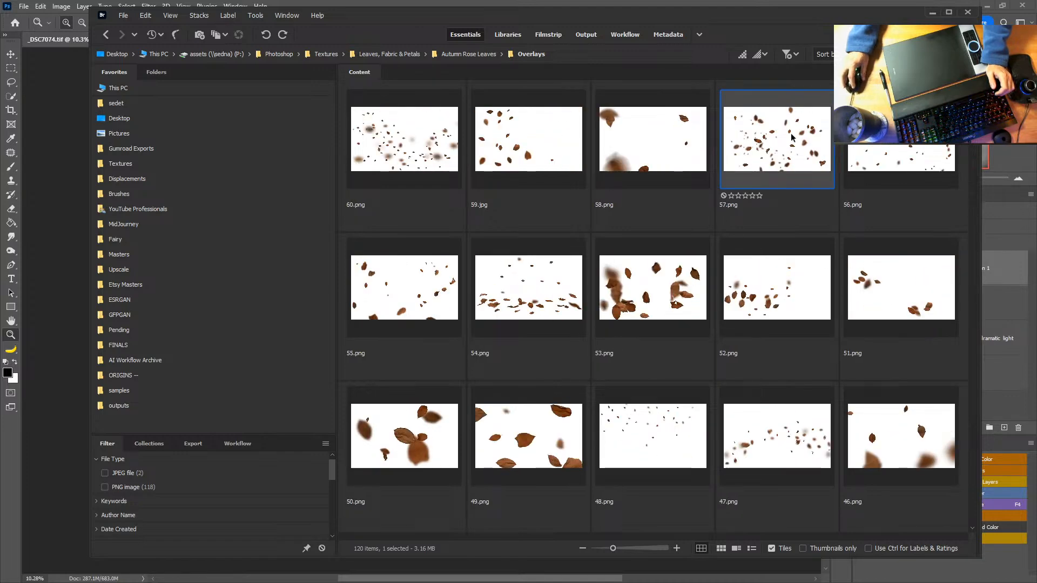
# Place the leaf overlay 57.png into the _DSC7074.tif composite, rotate it -90 degrees and scale it to cover the whole portrait
pyautogui.moveTo(790, 150); pyautogui.dragTo(63, 290)
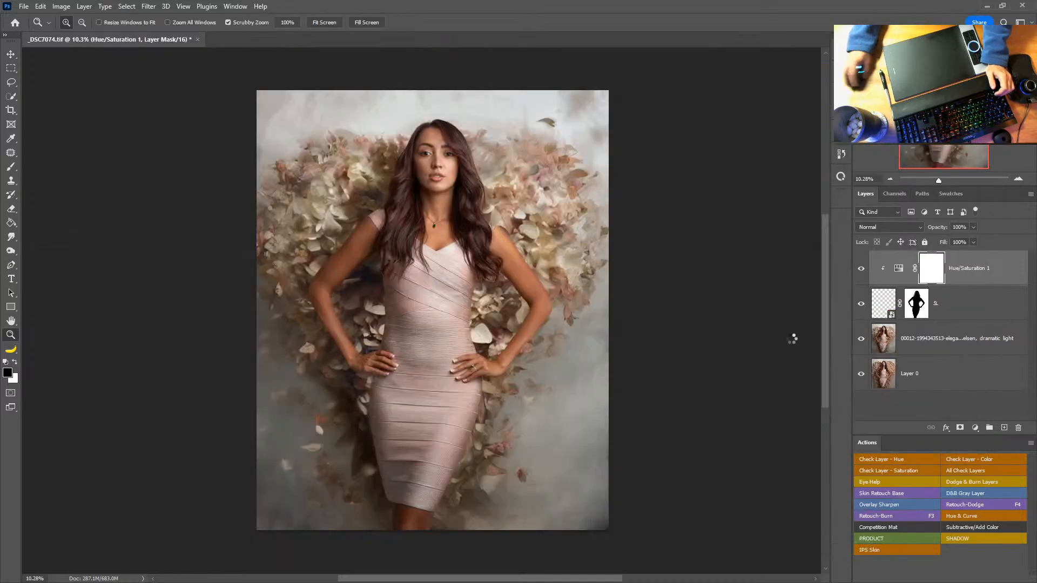
pyautogui.moveTo(583, 209); pyautogui.dragTo(333, 221)
pyautogui.moveTo(333, 220); pyautogui.dragTo(366, 207)
pyautogui.moveTo(373, 176); pyautogui.dragTo(411, 157)
pyautogui.moveTo(458, 228); pyautogui.dragTo(333, 145)
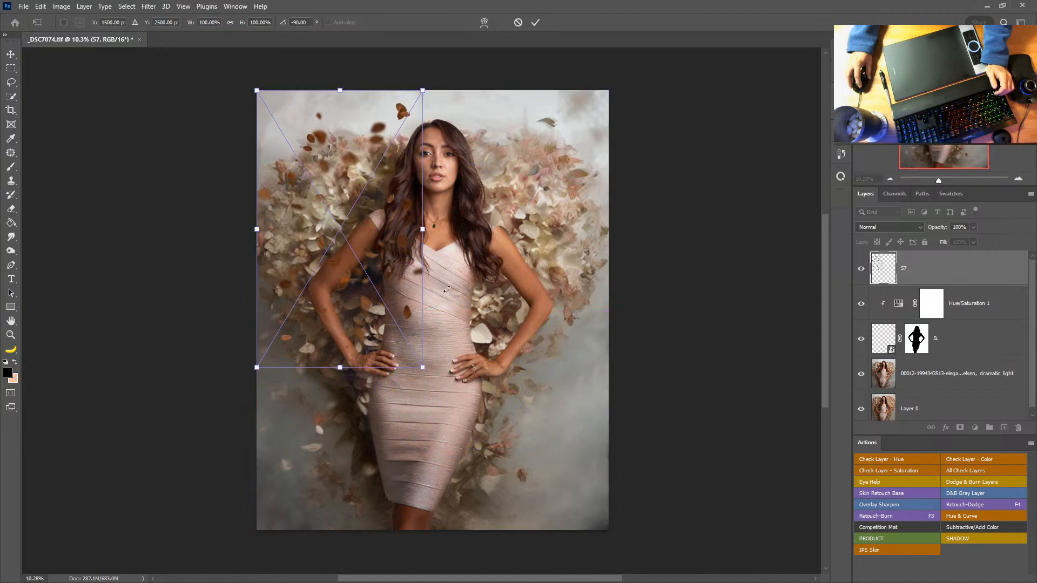
pyautogui.moveTo(426, 367); pyautogui.dragTo(605, 535)
pyautogui.press('Return')
pyautogui.press('z')
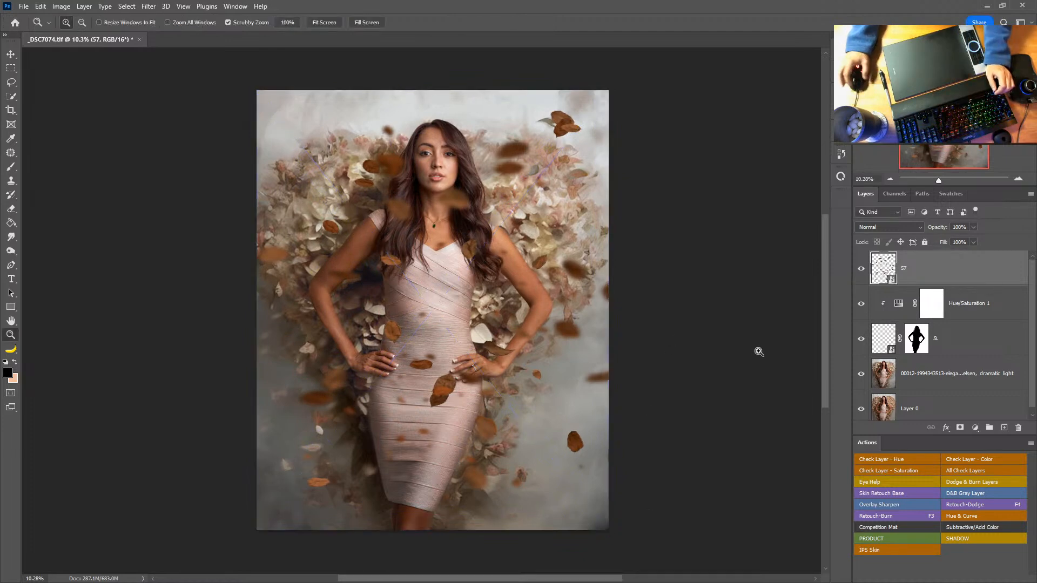
# Add a Hue/Saturation adjustment clipped to the leaf overlay with hue -15, saturation -46 and lightness +6
pyautogui.click(975, 427)
pyautogui.click(967, 327)
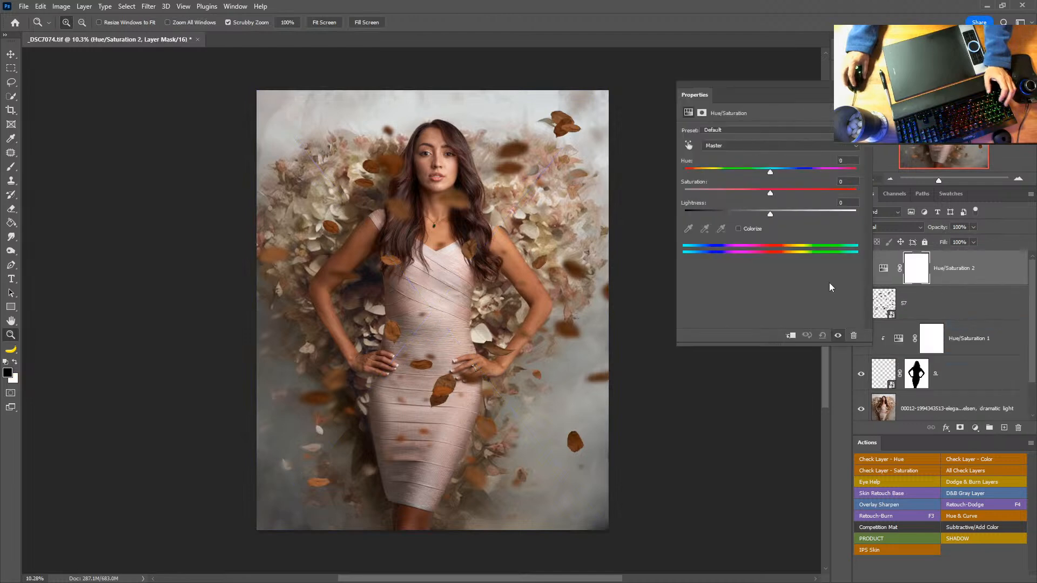
pyautogui.click(790, 336)
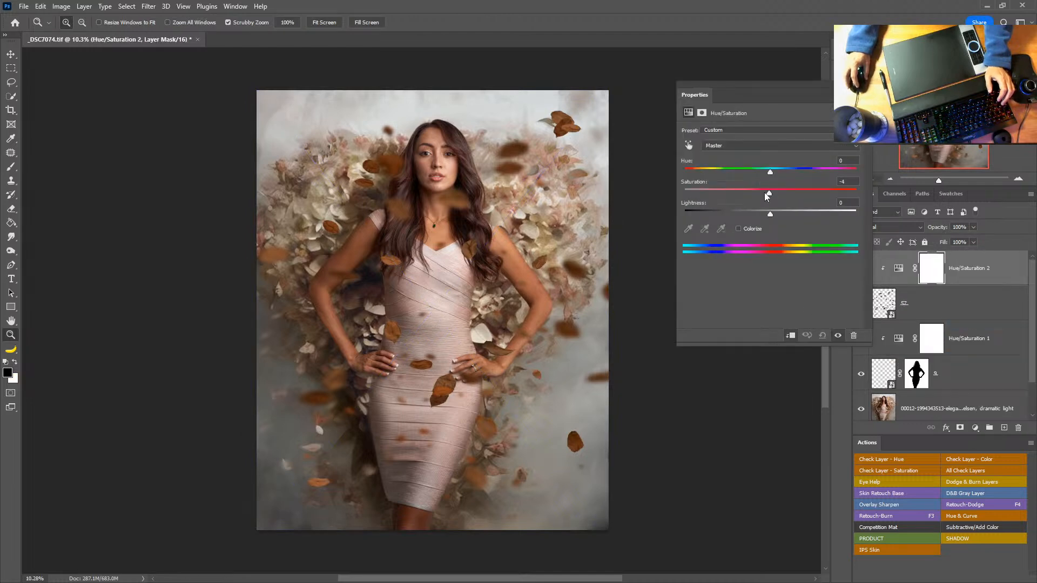
pyautogui.moveTo(730, 195); pyautogui.dragTo(731, 194)
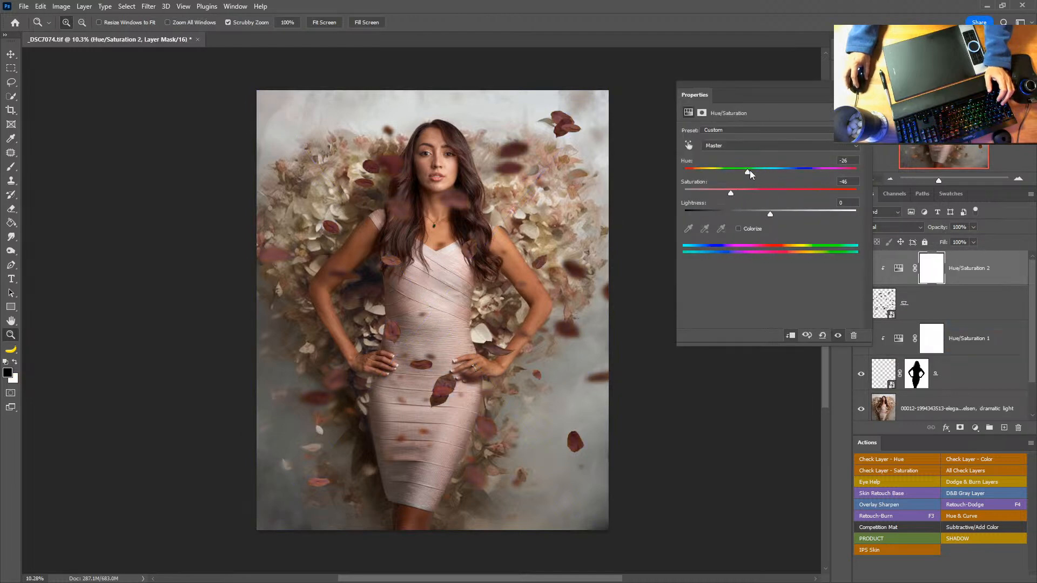
pyautogui.moveTo(783, 215); pyautogui.dragTo(776, 215)
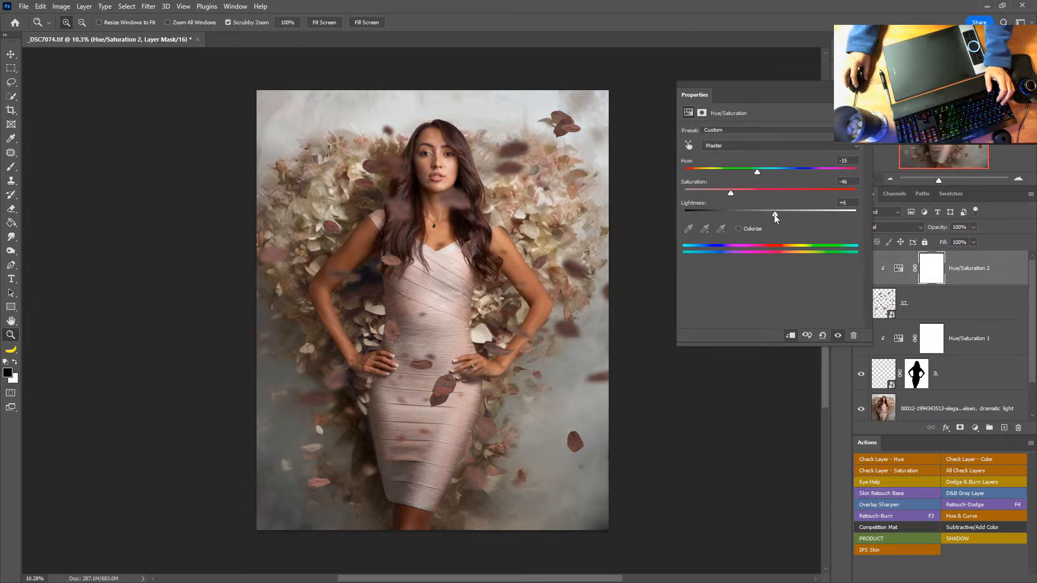
# Copy the petal layer's silhouette mask onto leaf layer 57, then paint out the sharp leaves above the flowers and beside the lower dress
pyautogui.click(865, 85)
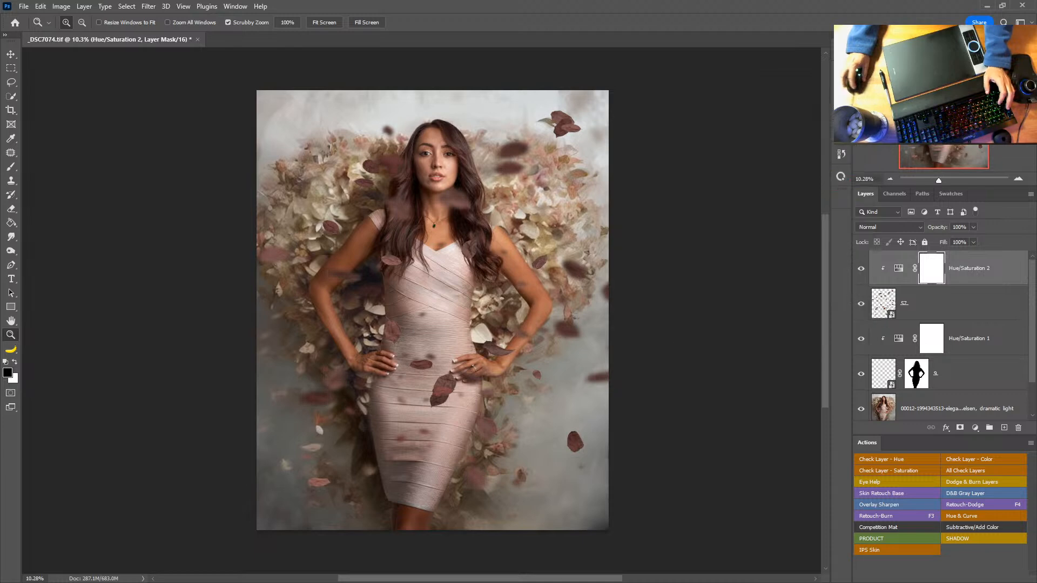
pyautogui.moveTo(917, 373); pyautogui.dragTo(916, 303)
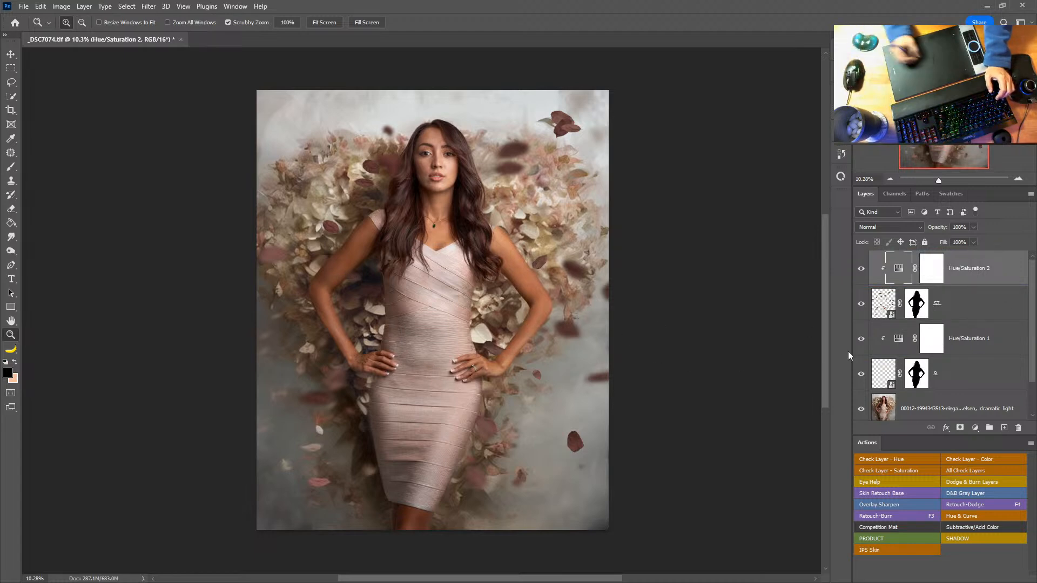
pyautogui.click(917, 311)
pyautogui.press('b')
pyautogui.keyDown('alt'); pyautogui.rightClick(493, 209); pyautogui.keyUp('alt')
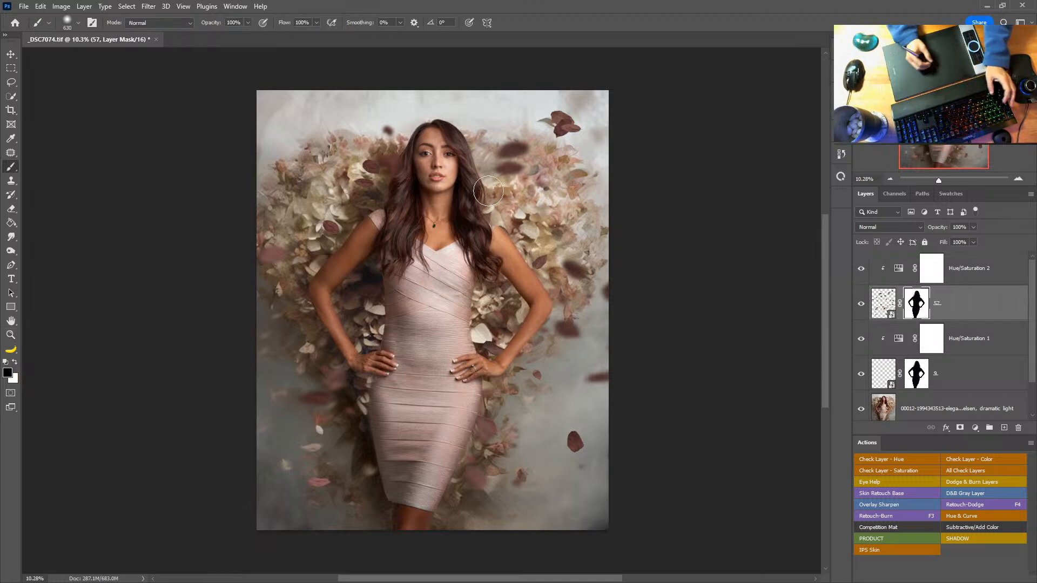
pyautogui.moveTo(546, 127)
pyautogui.mouseDown()
pyautogui.moveTo(565, 118)
pyautogui.moveTo(590, 131)
pyautogui.mouseUp()
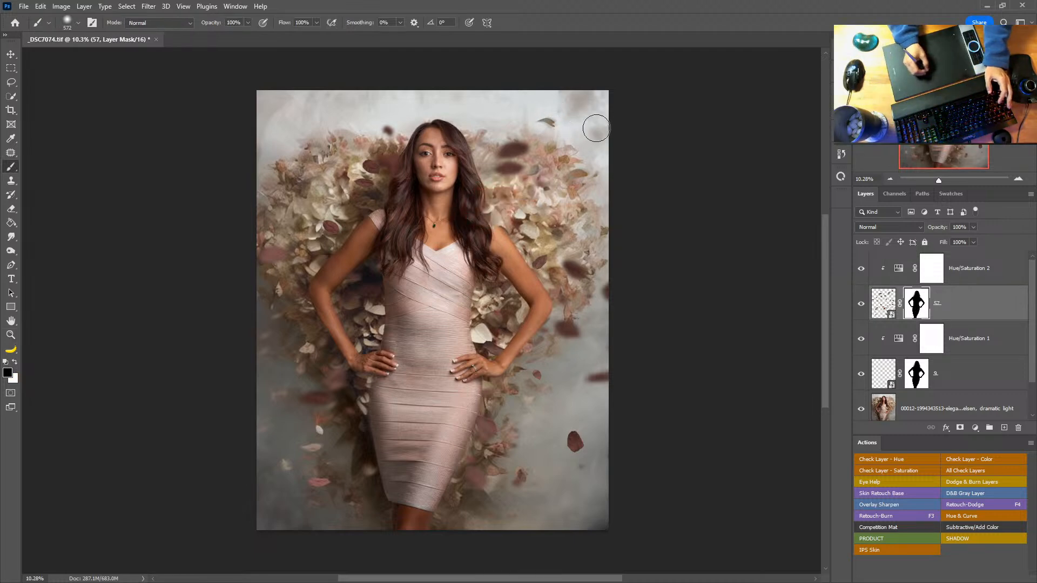
pyautogui.click(574, 442)
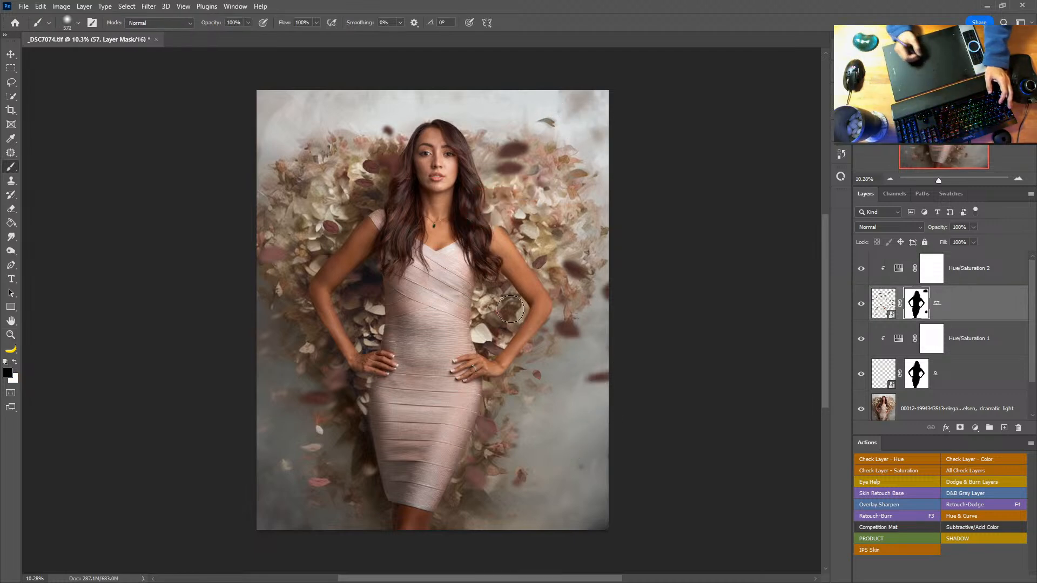
# Mask out more distracting leaves around the woman with a smaller brush, redoing the stroke over the dark blurred leaves beside her hair
pyautogui.keyDown('alt'); pyautogui.rightClick(335, 231); pyautogui.keyUp('alt')
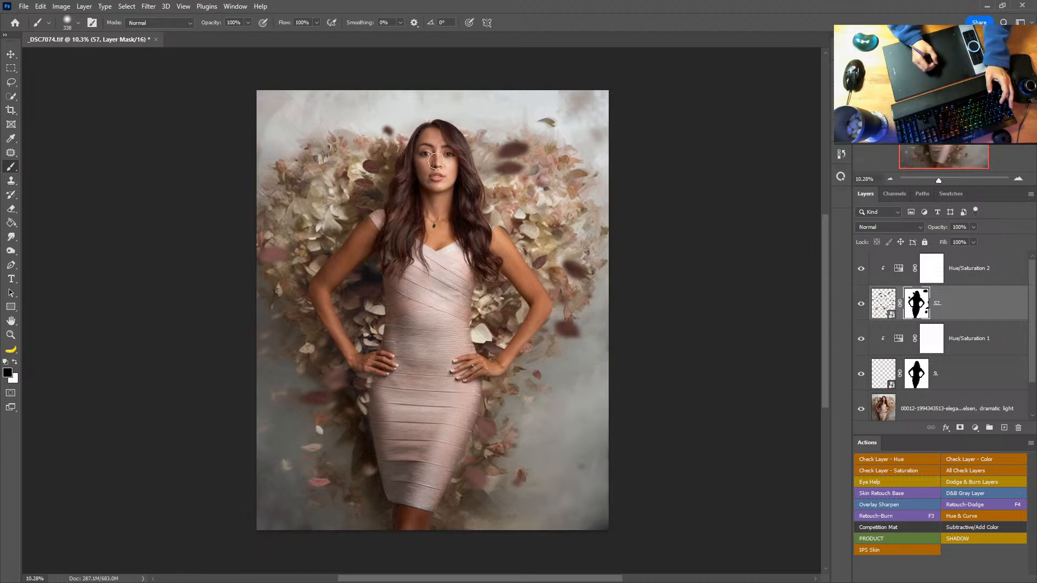
pyautogui.moveTo(519, 169); pyautogui.dragTo(495, 150)
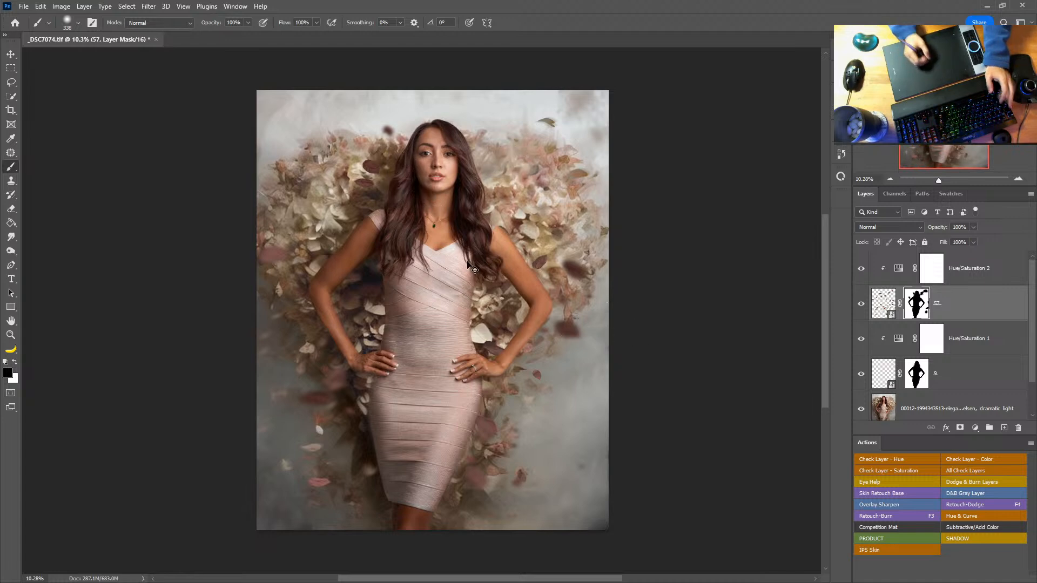
pyautogui.hotkey('ctrl', 'z')
pyautogui.hotkey('ctrl', 'z')
pyautogui.moveTo(513, 164)
pyautogui.mouseDown()
pyautogui.moveTo(526, 146)
pyautogui.moveTo(504, 173)
pyautogui.mouseUp()
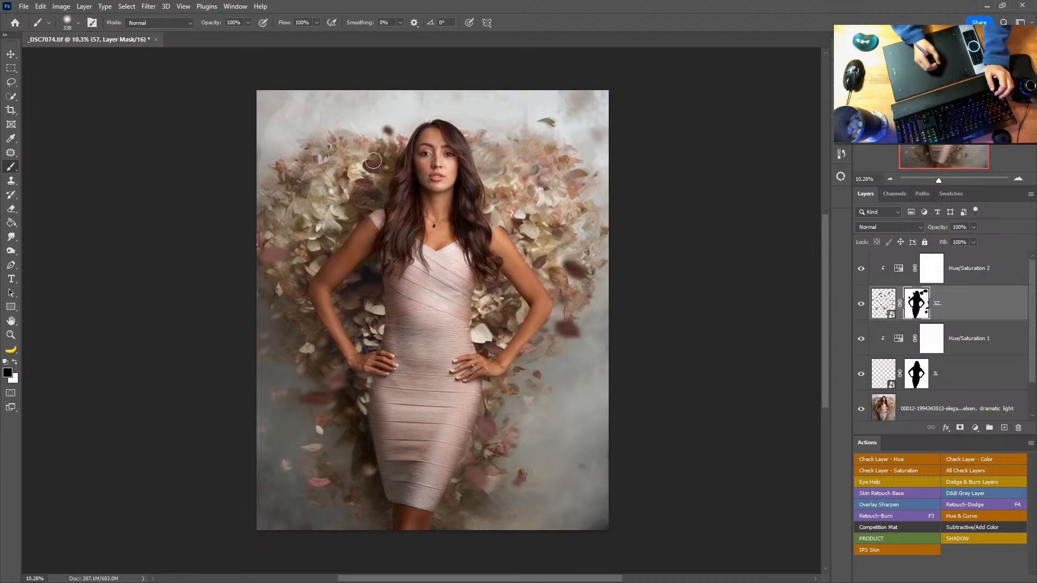
# Rasterize leaf layer 57 for direct pixel editing
pyautogui.press('z')
pyautogui.moveTo(380, 188); pyautogui.dragTo(455, 219)
pyautogui.moveTo(432, 225); pyautogui.dragTo(471, 282)
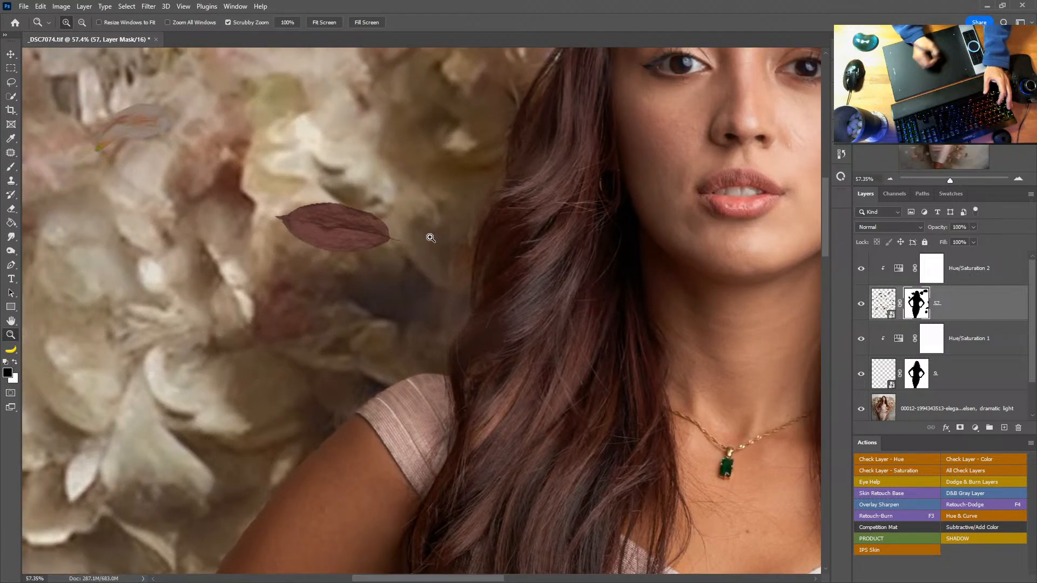
pyautogui.rightClick(970, 300)
pyautogui.click(922, 316)
# Soften the sharp falling leaves on layer 57 across the whole portrait with the Blur tool at 60% strength
pyautogui.click(12, 237)
pyautogui.click(12, 237)
pyautogui.click(41, 237)
pyautogui.keyDown('alt'); pyautogui.rightClick(352, 220); pyautogui.keyUp('alt')
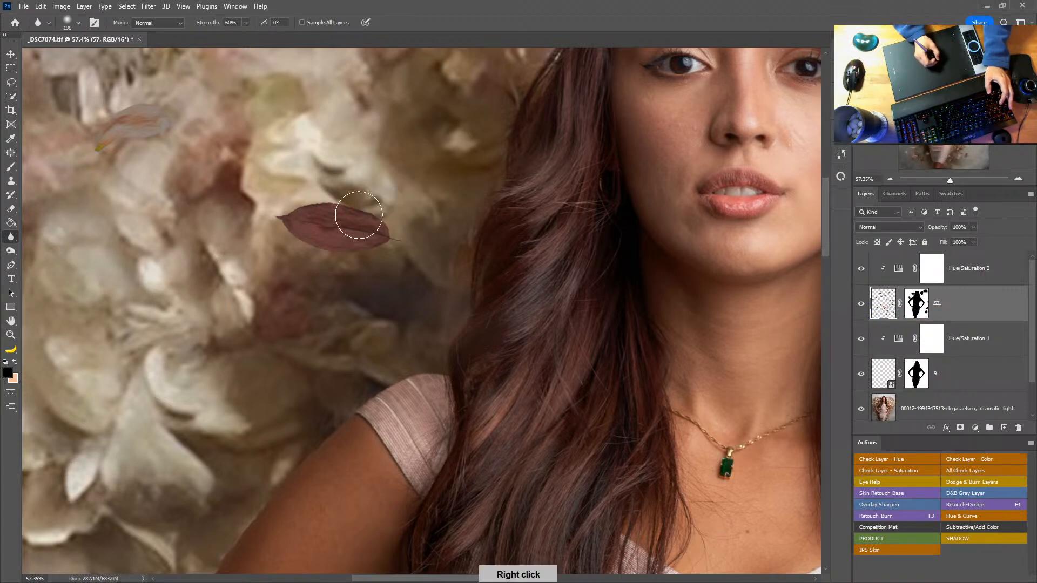
pyautogui.moveTo(387, 225); pyautogui.dragTo(397, 237)
pyautogui.moveTo(595, 344); pyautogui.dragTo(288, 401)
pyautogui.moveTo(650, 452); pyautogui.dragTo(530, 306)
pyautogui.moveTo(565, 379); pyautogui.dragTo(407, 285)
pyautogui.moveTo(586, 397); pyautogui.dragTo(506, 238)
pyautogui.moveTo(627, 331)
pyautogui.mouseDown()
pyautogui.moveTo(689, 356)
pyautogui.moveTo(649, 352)
pyautogui.moveTo(637, 378)
pyautogui.mouseUp()
pyautogui.moveTo(663, 485); pyautogui.dragTo(378, 243)
pyautogui.moveTo(540, 324)
pyautogui.mouseDown()
pyautogui.moveTo(572, 310)
pyautogui.moveTo(644, 87)
pyautogui.mouseUp()
pyautogui.moveTo(511, 373); pyautogui.dragTo(602, 260)
pyautogui.moveTo(515, 331)
pyautogui.mouseDown()
pyautogui.moveTo(548, 340)
pyautogui.moveTo(537, 363)
pyautogui.moveTo(567, 361)
pyautogui.moveTo(539, 375)
pyautogui.mouseUp()
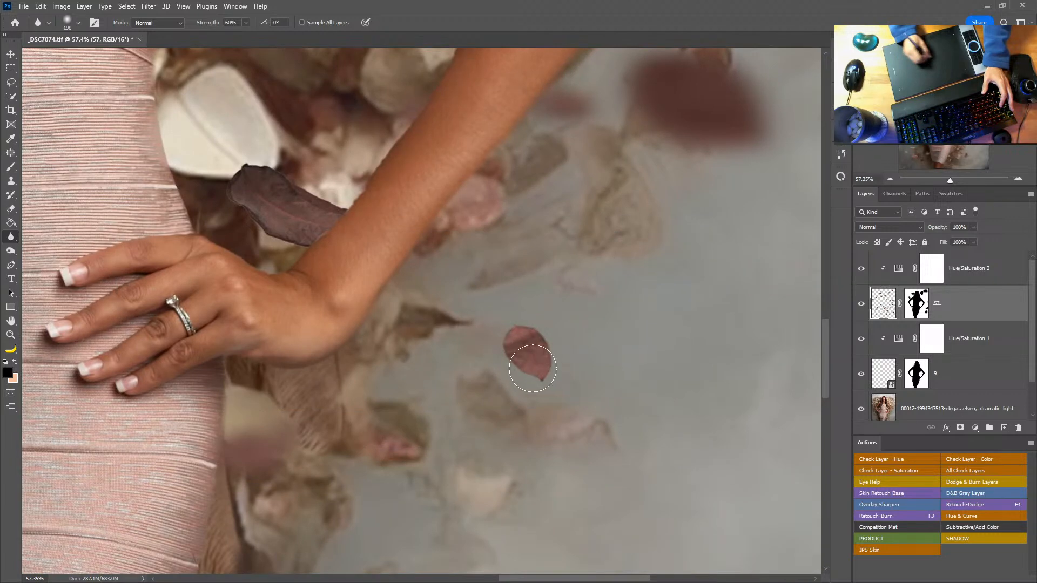
pyautogui.moveTo(400, 459)
pyautogui.mouseDown()
pyautogui.moveTo(391, 456)
pyautogui.moveTo(543, 473)
pyautogui.mouseUp()
pyautogui.moveTo(415, 234)
pyautogui.mouseDown()
pyautogui.moveTo(430, 200)
pyautogui.moveTo(455, 241)
pyautogui.moveTo(478, 250)
pyautogui.moveTo(411, 238)
pyautogui.moveTo(465, 231)
pyautogui.moveTo(495, 243)
pyautogui.moveTo(369, 190)
pyautogui.moveTo(400, 189)
pyautogui.moveTo(455, 222)
pyautogui.mouseUp()
pyautogui.moveTo(427, 436)
pyautogui.mouseDown()
pyautogui.moveTo(524, 398)
pyautogui.moveTo(475, 220)
pyautogui.mouseUp()
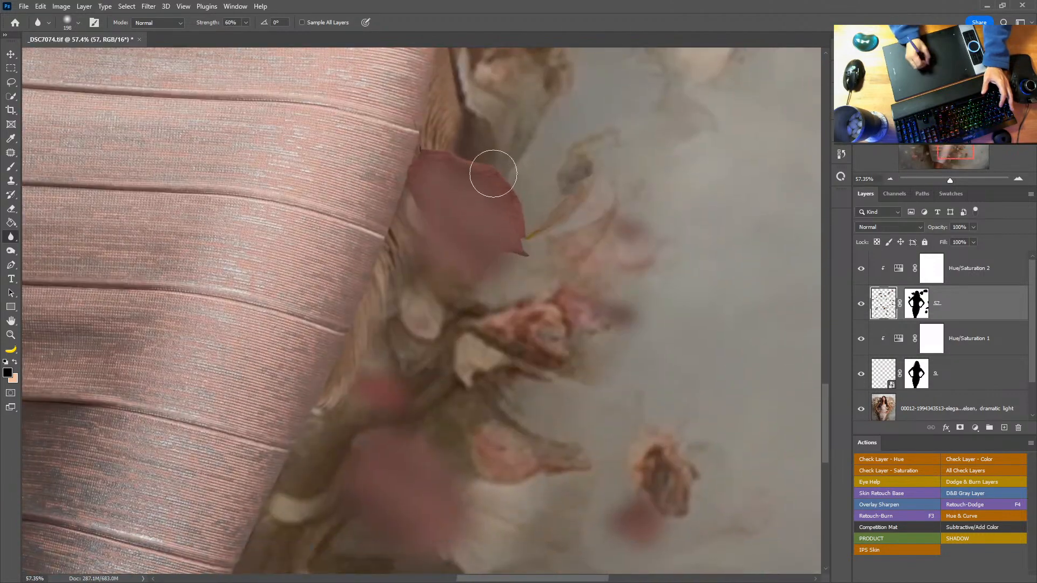
pyautogui.moveTo(505, 344)
pyautogui.mouseDown()
pyautogui.moveTo(479, 310)
pyautogui.moveTo(500, 382)
pyautogui.moveTo(284, 273)
pyautogui.moveTo(279, 328)
pyautogui.moveTo(456, 262)
pyautogui.moveTo(445, 312)
pyautogui.mouseUp()
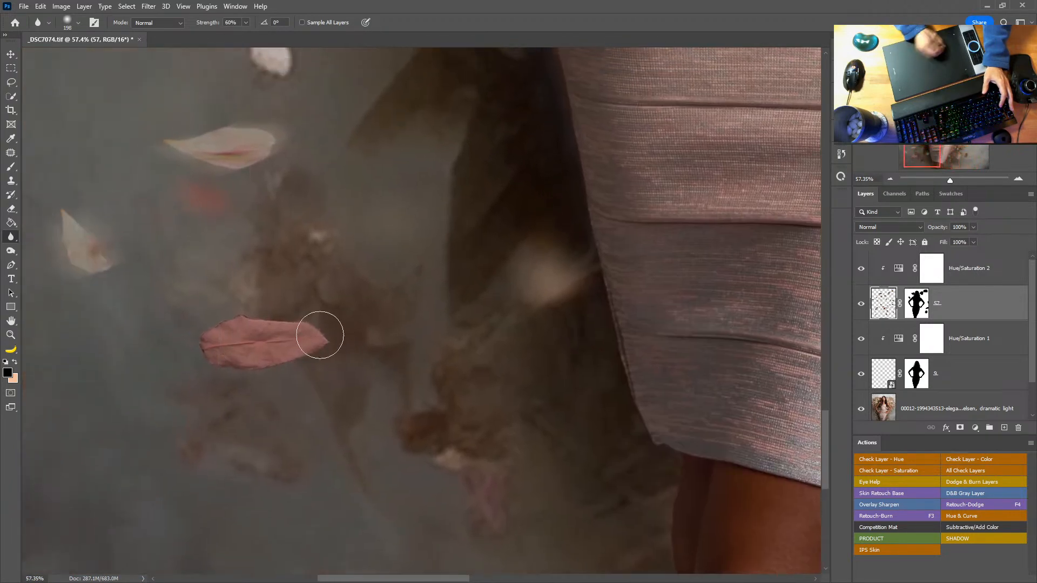
pyautogui.moveTo(219, 336)
pyautogui.mouseDown()
pyautogui.moveTo(213, 347)
pyautogui.moveTo(259, 370)
pyautogui.moveTo(281, 325)
pyautogui.moveTo(251, 355)
pyautogui.moveTo(435, 451)
pyautogui.moveTo(466, 286)
pyautogui.moveTo(518, 403)
pyautogui.moveTo(435, 480)
pyautogui.moveTo(472, 342)
pyautogui.moveTo(457, 327)
pyautogui.moveTo(503, 248)
pyautogui.moveTo(407, 349)
pyautogui.moveTo(447, 308)
pyautogui.moveTo(422, 367)
pyautogui.moveTo(491, 366)
pyautogui.moveTo(556, 296)
pyautogui.moveTo(460, 359)
pyautogui.moveTo(582, 282)
pyautogui.mouseUp()
# Save the _DSC7074.tif composite with the whole portrait in view
pyautogui.press('h')
pyautogui.hotkey('ctrl', '0')
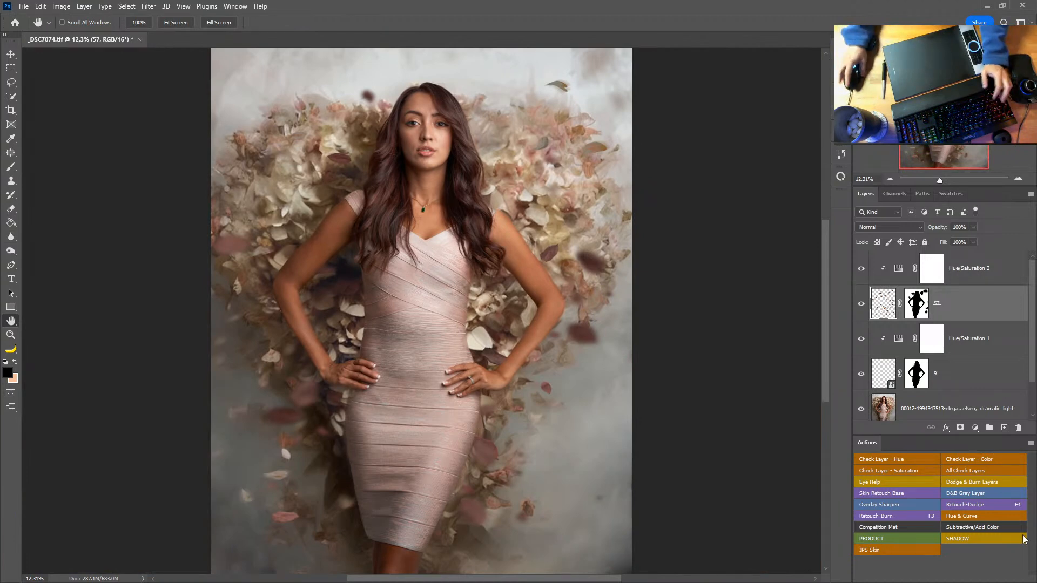
pyautogui.hotkey('ctrl', 's')
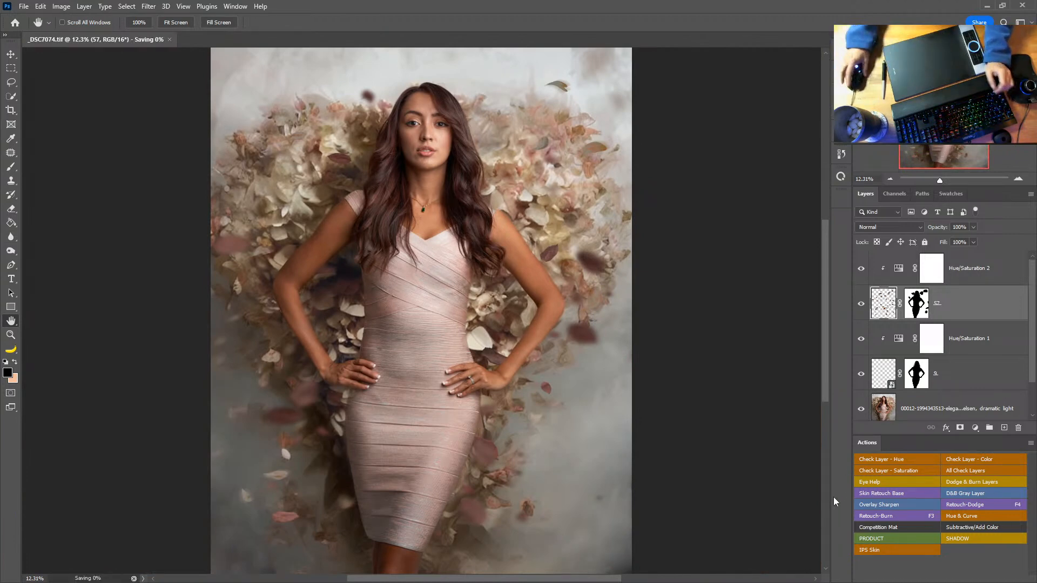
# Rasterize petal layer 9 and toggle its visibility to check what it contributes
pyautogui.click(978, 374)
pyautogui.rightClick(978, 374)
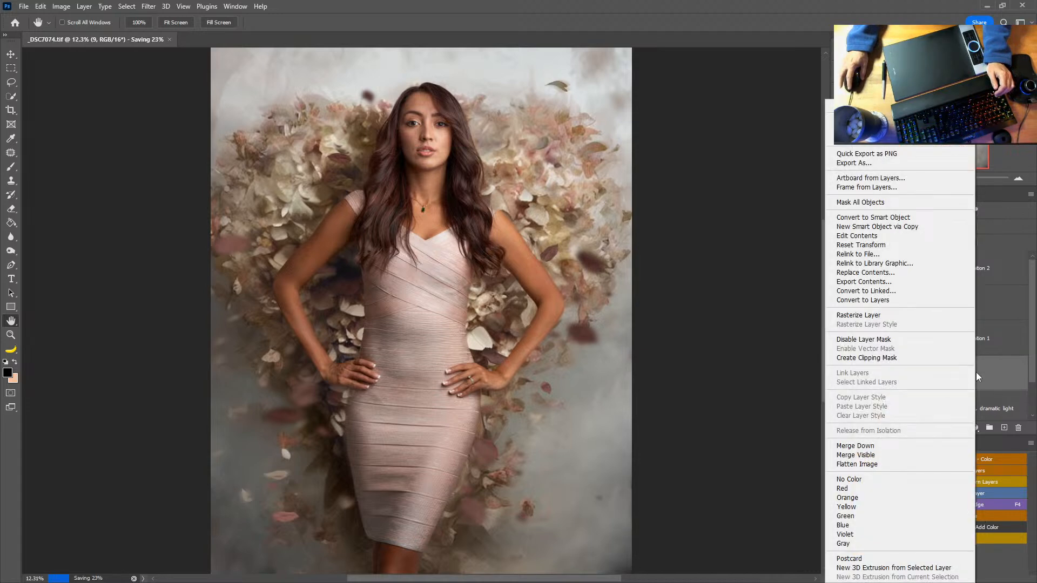
pyautogui.click(901, 318)
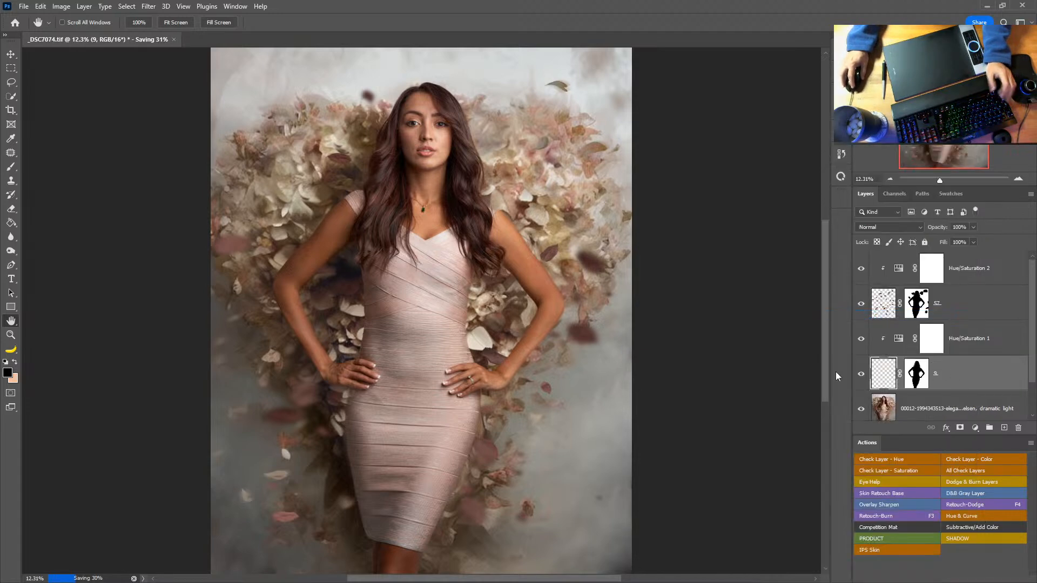
pyautogui.click(859, 377)
pyautogui.click(861, 378)
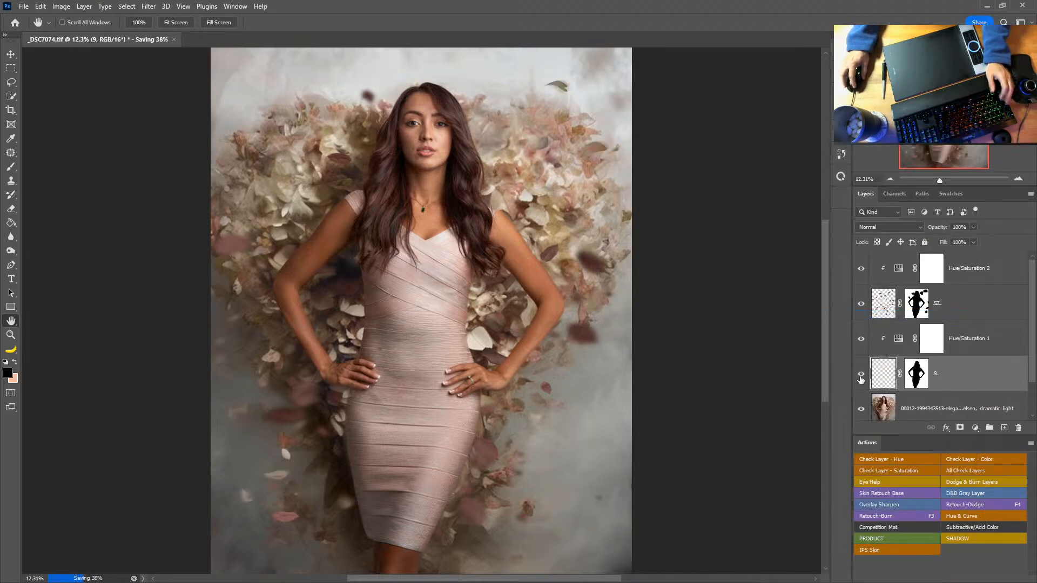
# Group petal layer 9 with Hue/Saturation 1, and leaf layer 57 with Hue/Saturation 2
pyautogui.click(980, 346)
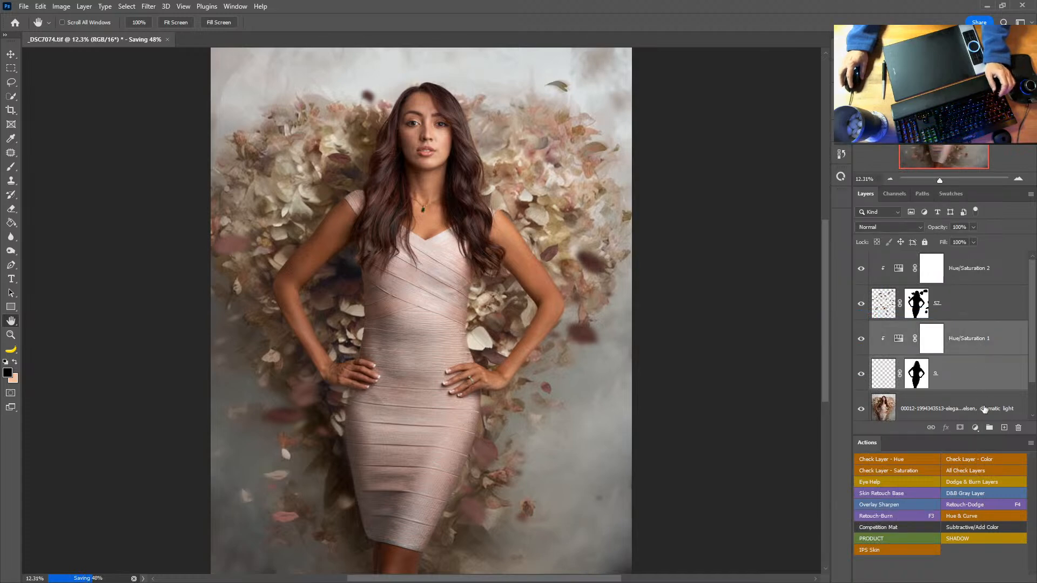
pyautogui.click(990, 429)
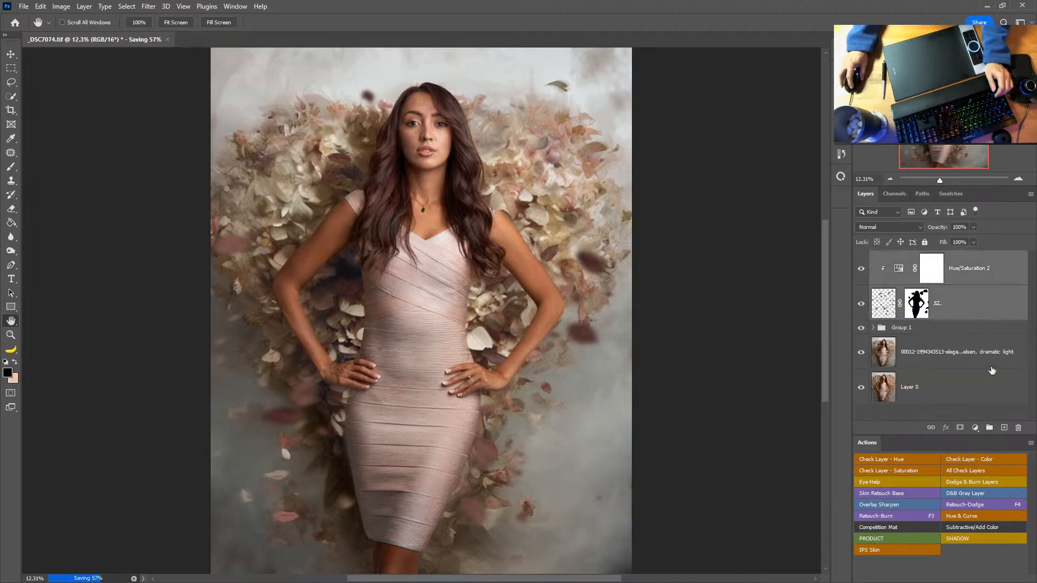
pyautogui.click(991, 428)
# Duplicate the petal group above the leaf group and toggle the copy's visibility to compare its effect
pyautogui.click(957, 276)
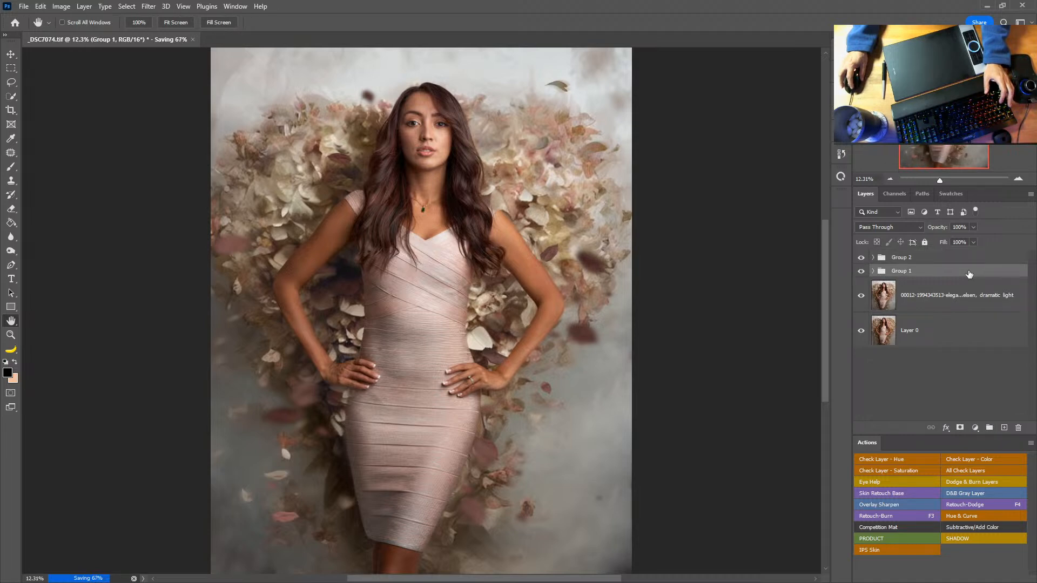
pyautogui.hotkey('ctrl', 'j')
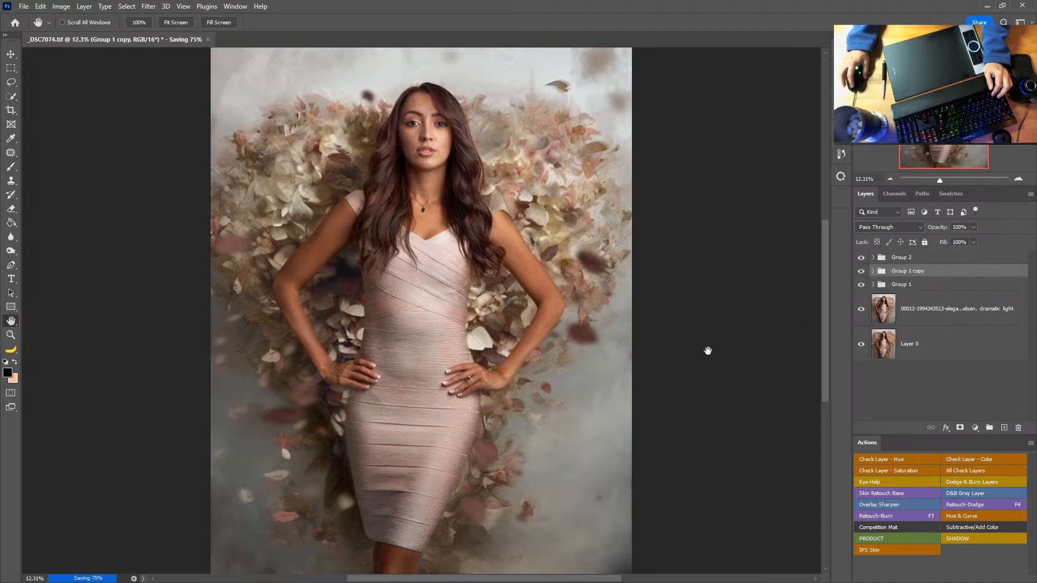
pyautogui.moveTo(918, 271); pyautogui.dragTo(922, 252)
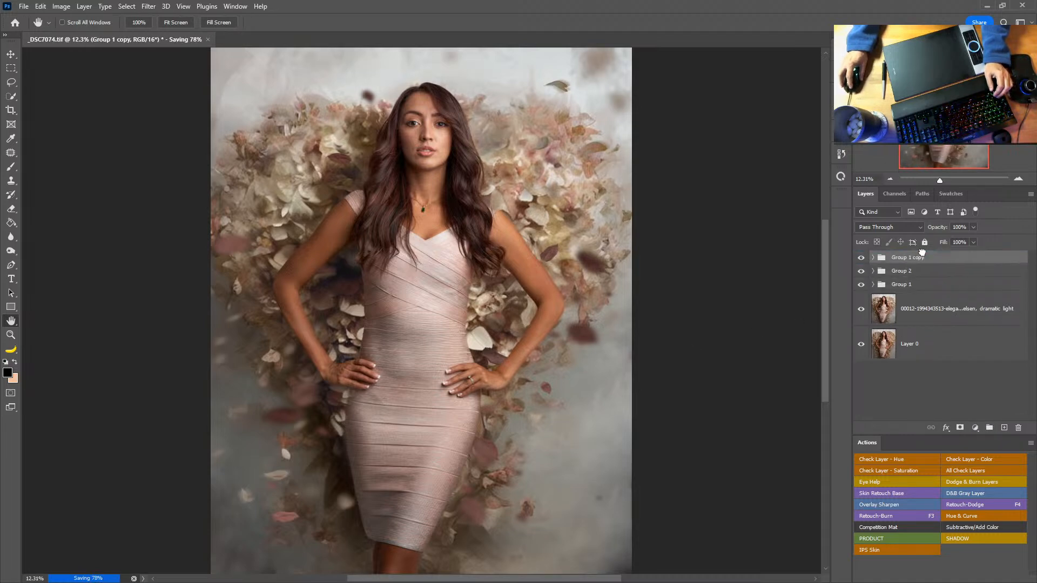
pyautogui.click(862, 259)
pyautogui.click(862, 259)
pyautogui.click(862, 259)
pyautogui.click(862, 259)
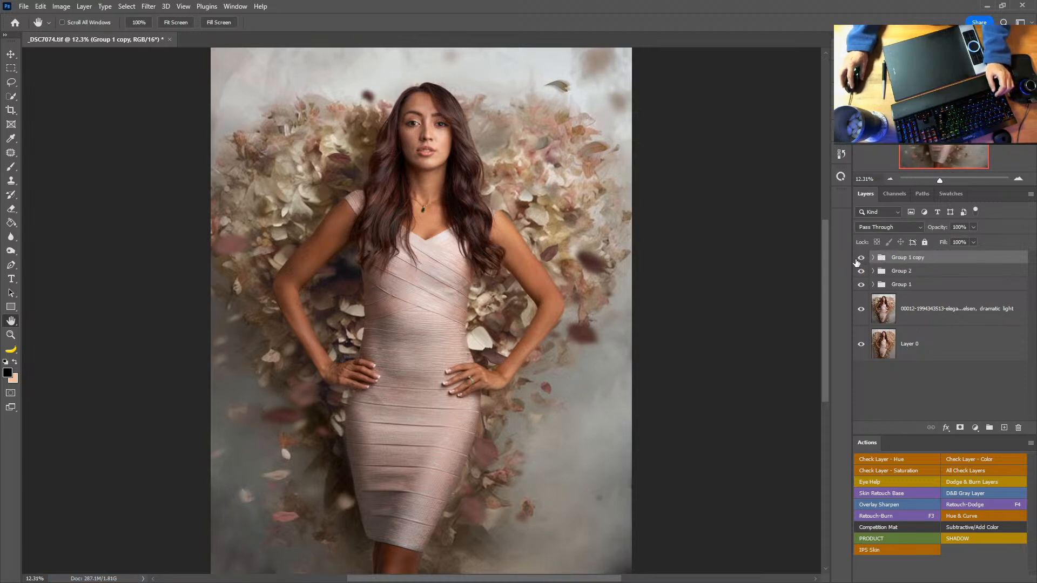
pyautogui.click(861, 259)
pyautogui.click(861, 259)
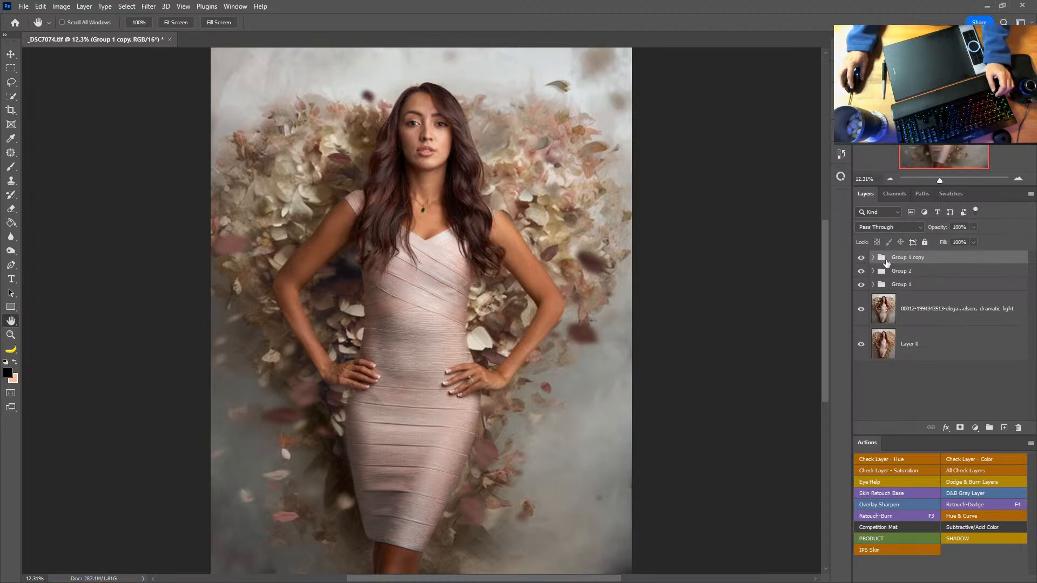
# Paint black on the masks of both petal layers and leaf layer 57 to hide stray pieces in the upper-right background
pyautogui.click(873, 258)
pyautogui.click(932, 318)
pyautogui.press('b')
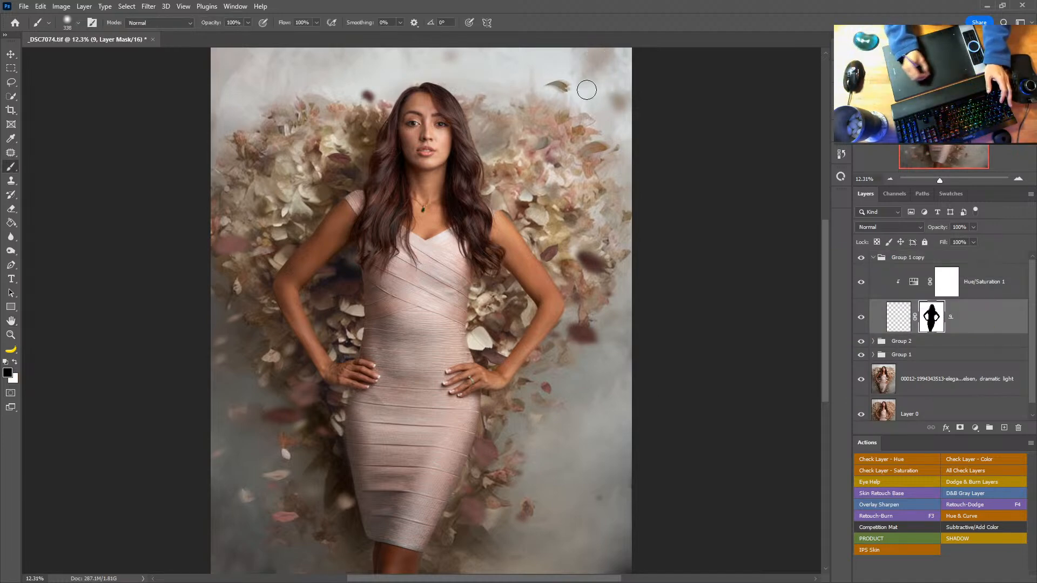
pyautogui.click(873, 341)
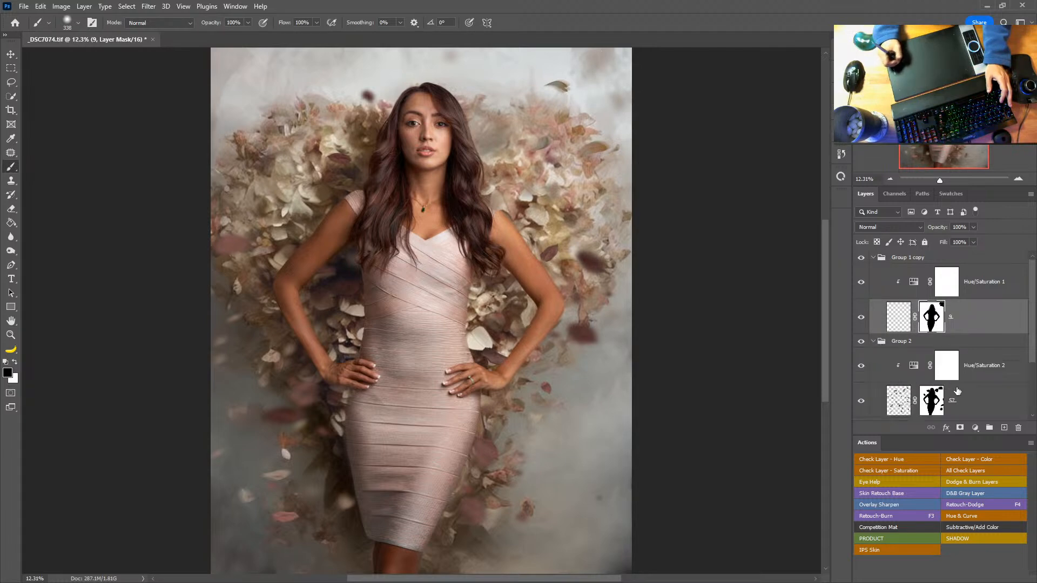
pyautogui.moveTo(1031, 346); pyautogui.dragTo(1032, 406)
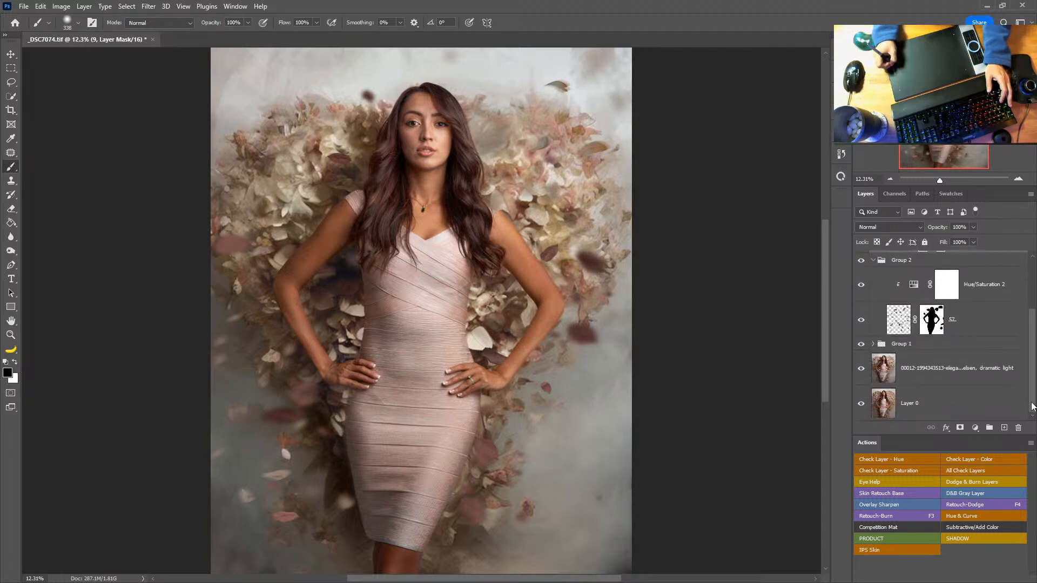
pyautogui.click(873, 344)
pyautogui.click(951, 378)
pyautogui.click(928, 409)
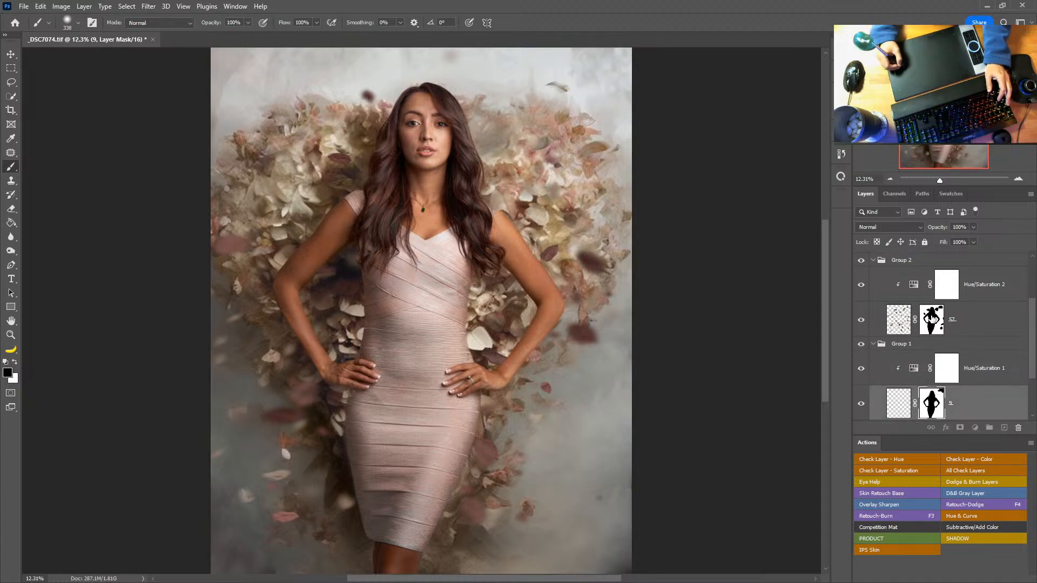
pyautogui.click(932, 319)
pyautogui.scroll(3, 1027, 323)
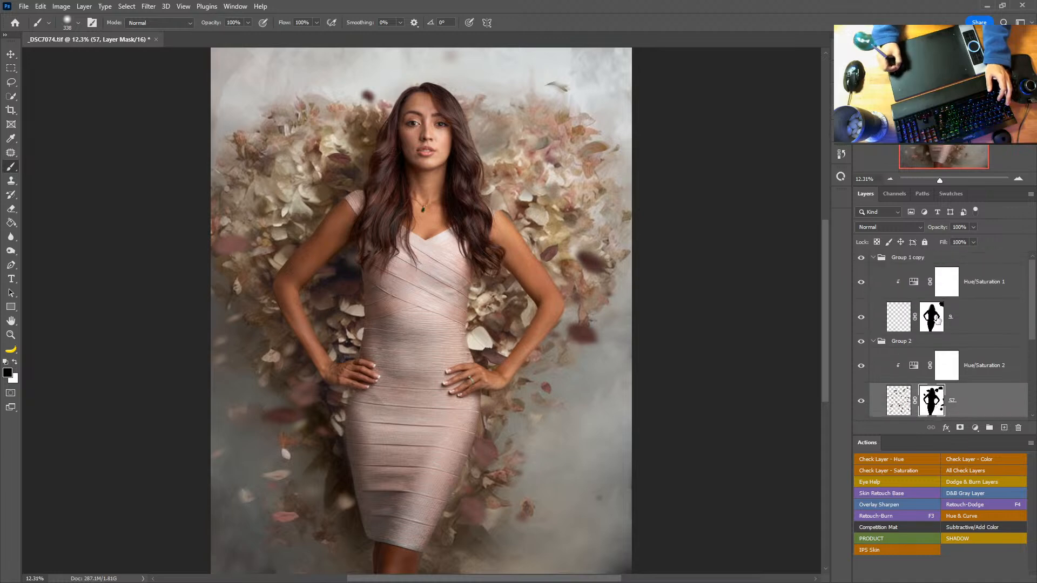
pyautogui.click(932, 316)
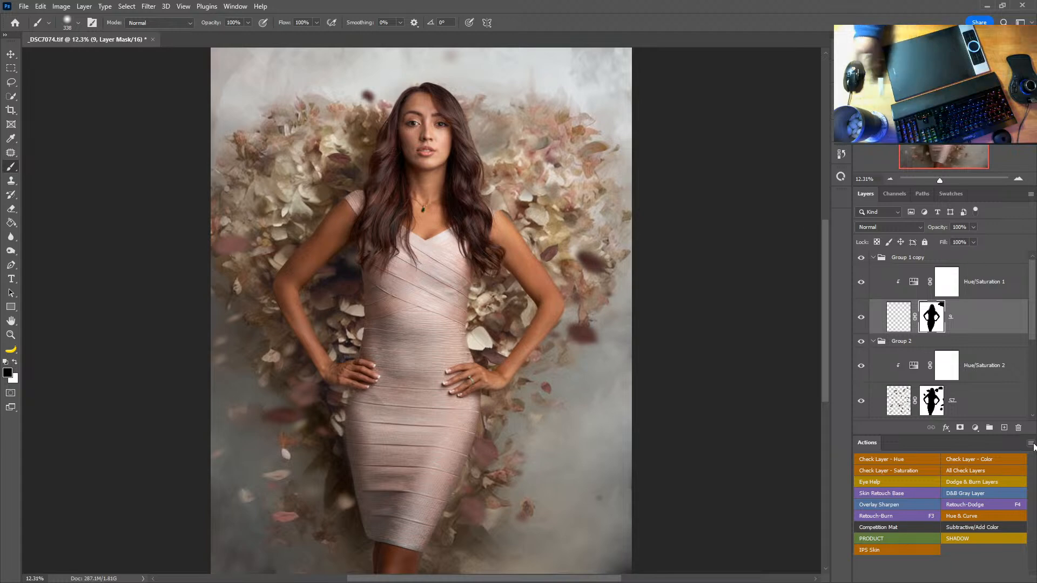
# Save the composite and collapse all three overlay groups
pyautogui.hotkey('ctrl', 's')
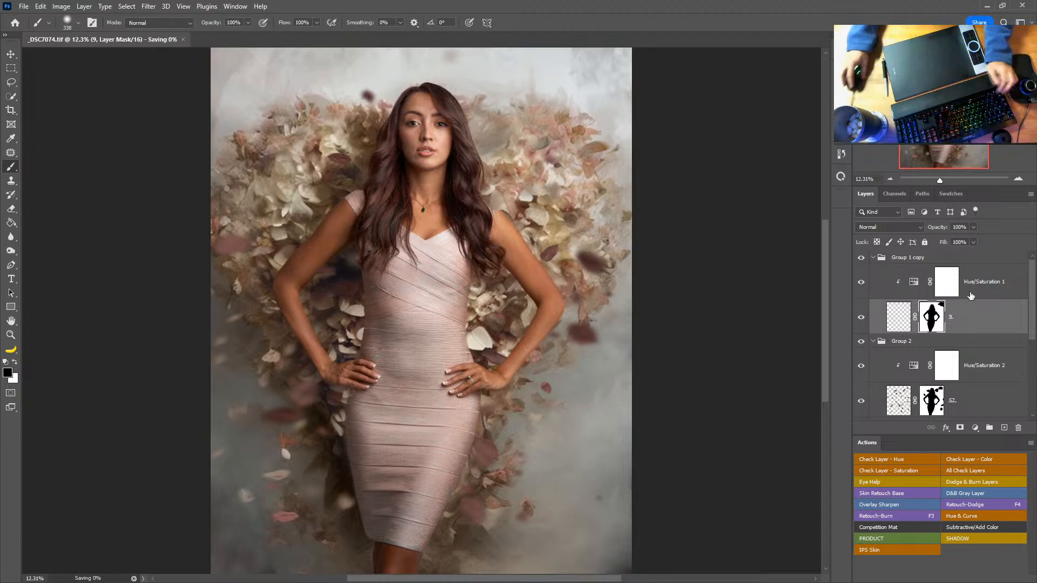
pyautogui.click(873, 258)
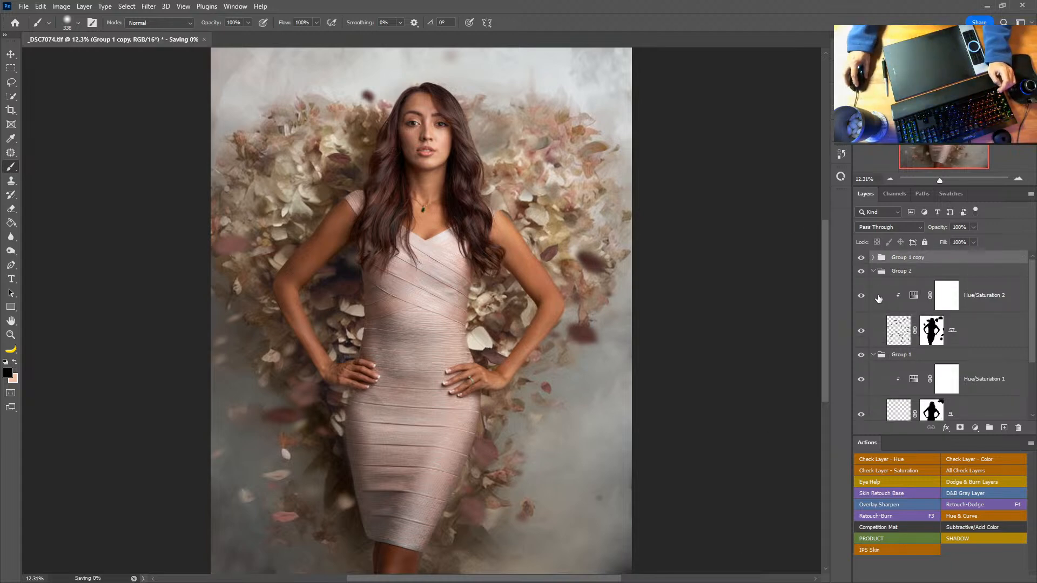
pyautogui.click(874, 272)
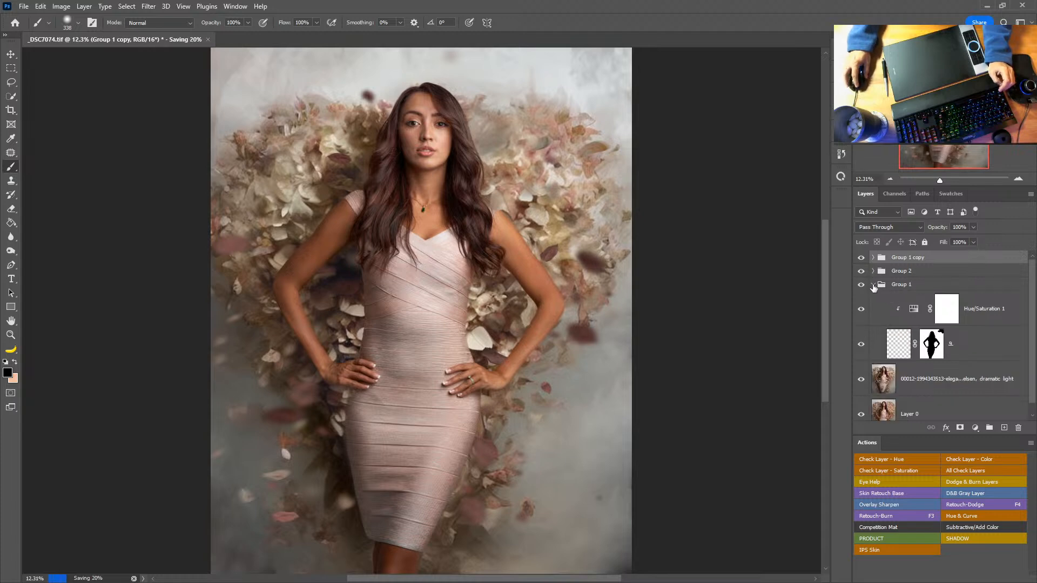
pyautogui.click(873, 285)
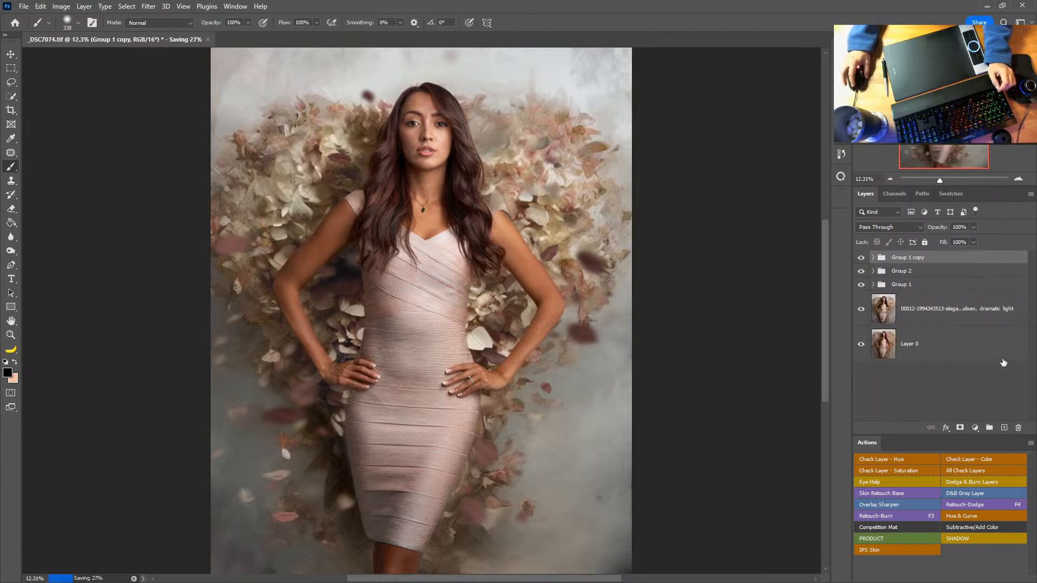
# Switch to Adobe Bridge, open the Textures folder inside YouTube Professionals, and browse its texture images
pyautogui.hotkey('alt', 'Tab')
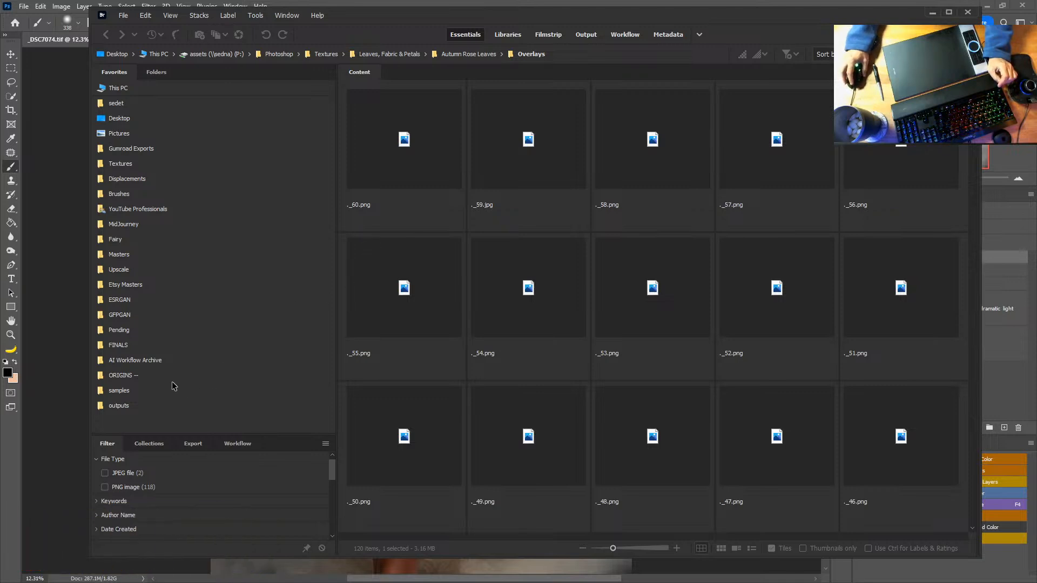
pyautogui.click(138, 209)
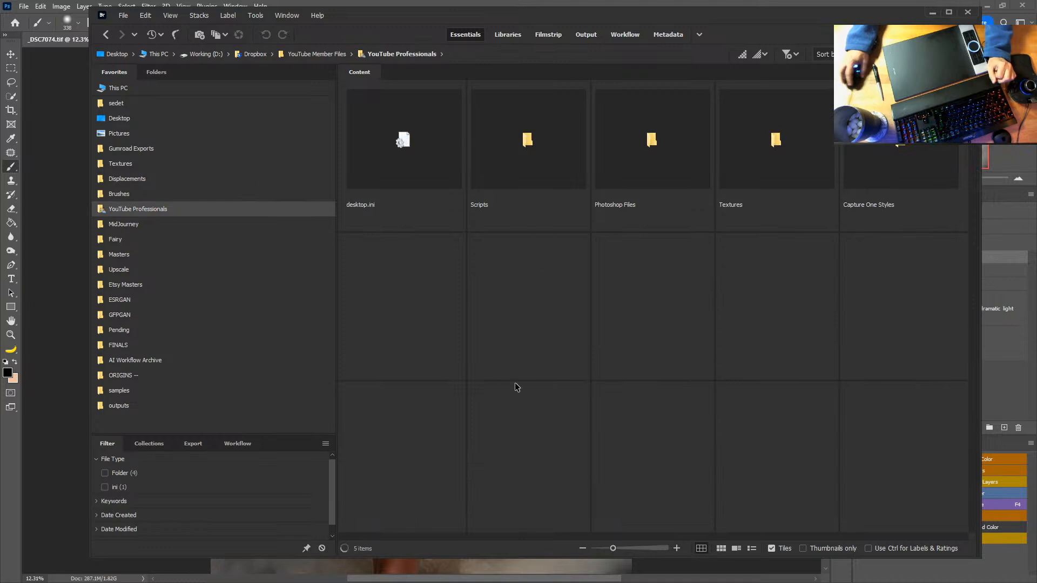
pyautogui.click(771, 142)
pyautogui.doubleClick(770, 142)
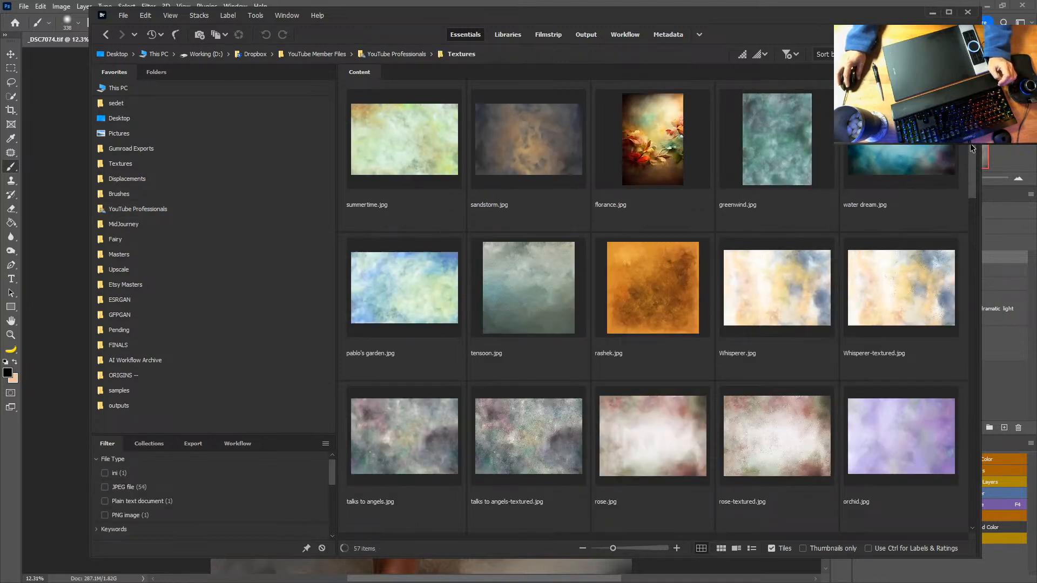
pyautogui.scroll(-3, 971, 153)
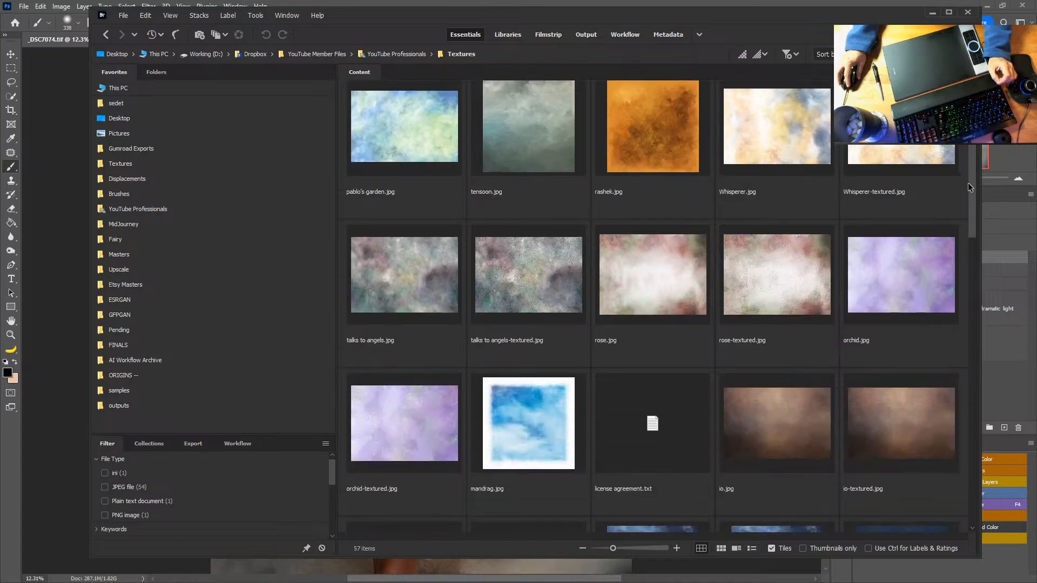
pyautogui.moveTo(971, 188); pyautogui.dragTo(962, 300)
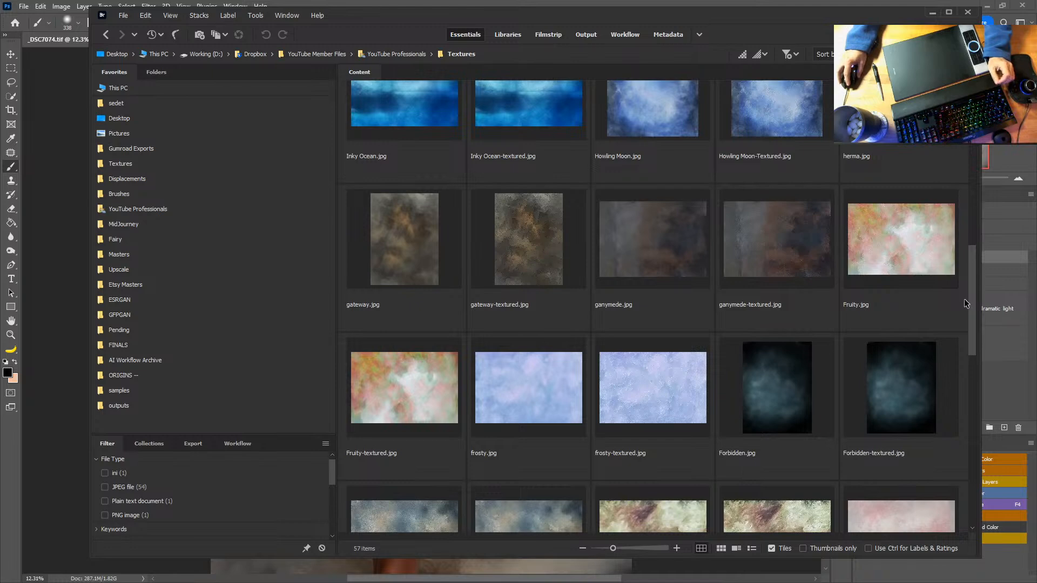
pyautogui.moveTo(964, 303); pyautogui.dragTo(976, 360)
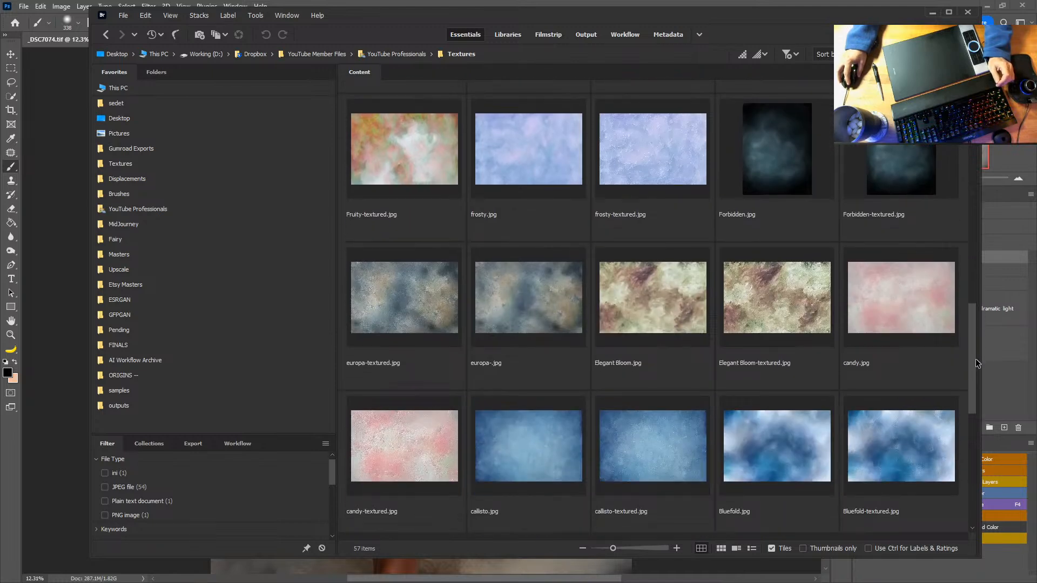
# Preview europa-textured.jpg full screen at 100%, inspect its surface detail, and compare it with the untextured europa-.jpg
pyautogui.click(494, 323)
pyautogui.doubleClick(447, 315)
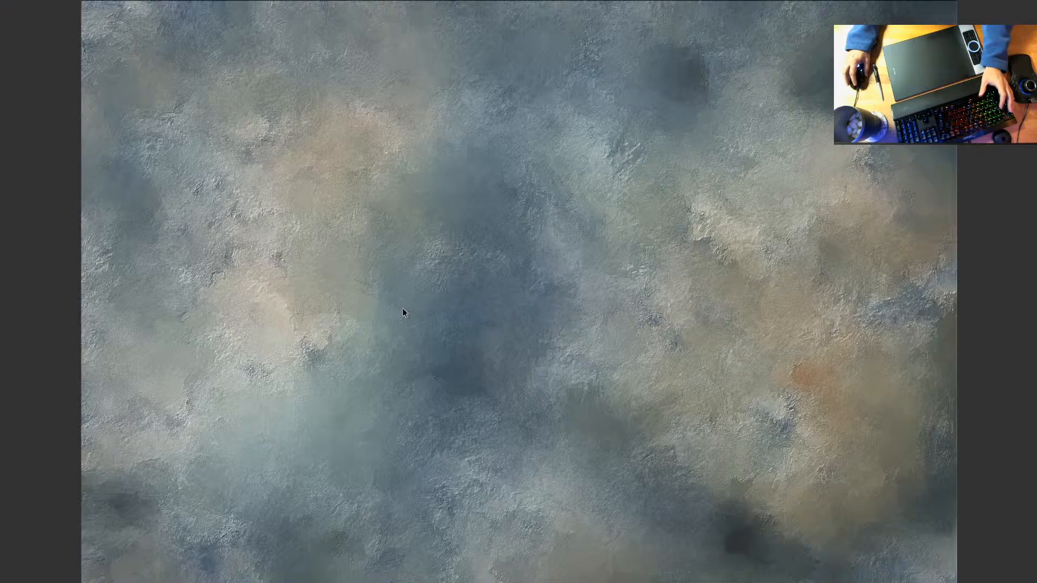
pyautogui.press('+')
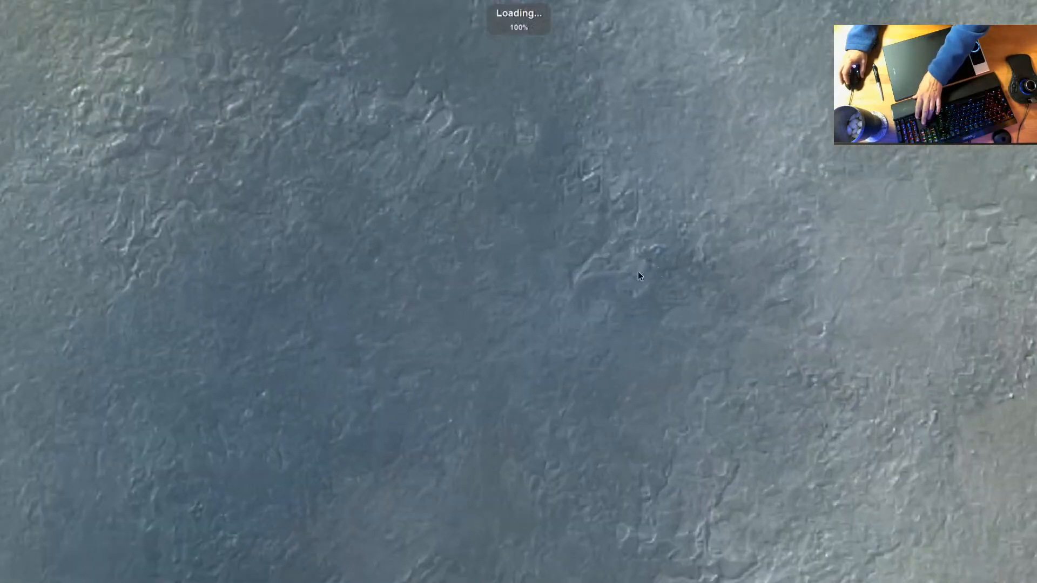
pyautogui.moveTo(663, 274); pyautogui.dragTo(108, 421)
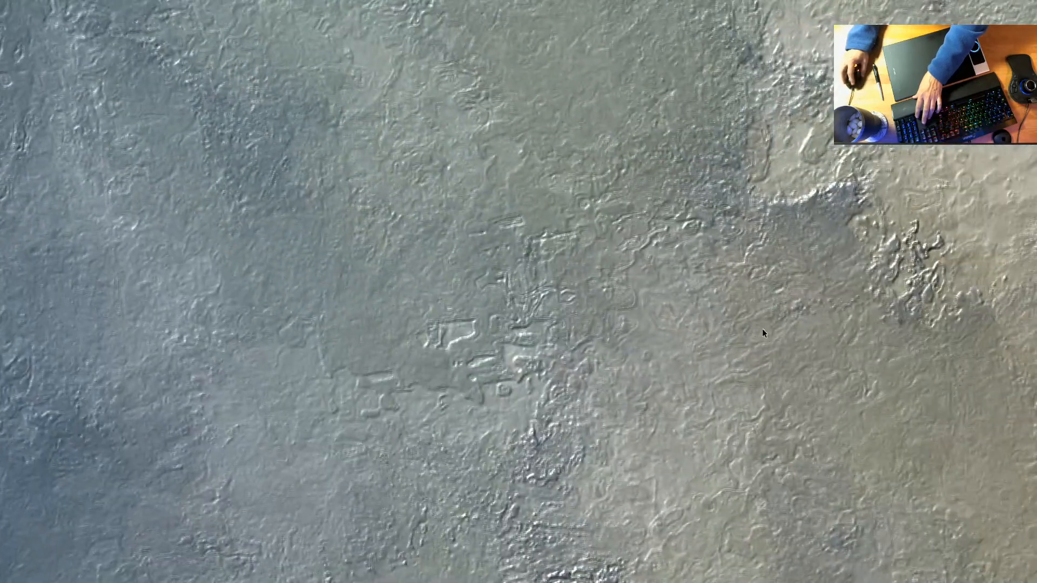
pyautogui.moveTo(726, 332); pyautogui.dragTo(362, 346)
pyautogui.press('Right')
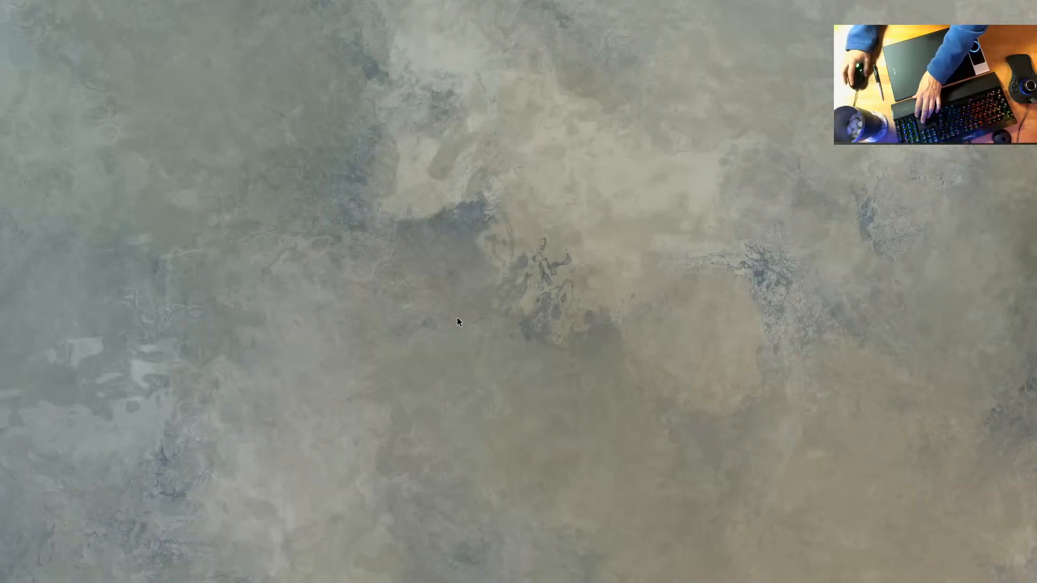
pyautogui.press('Escape')
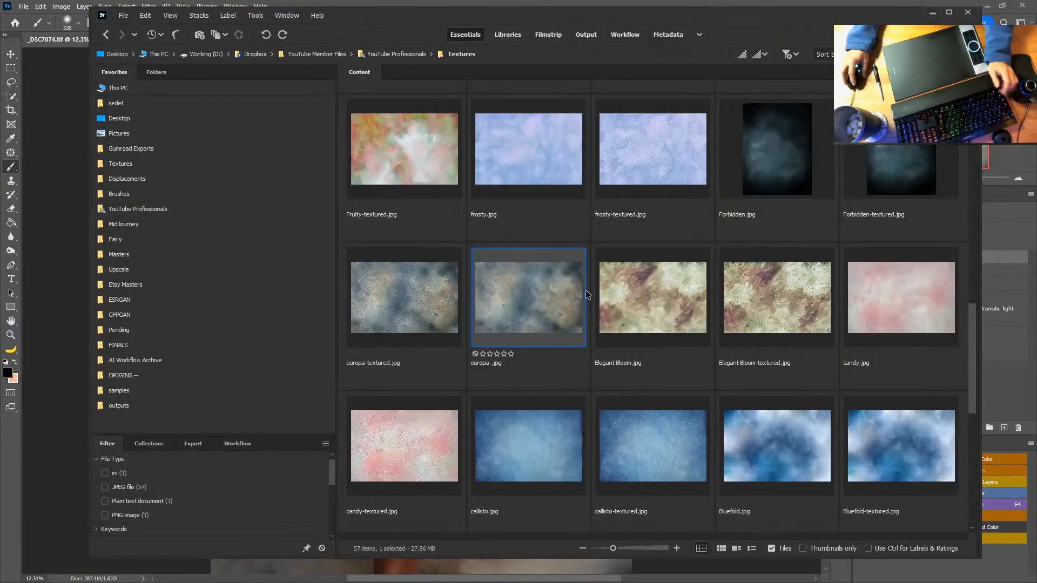
# Place Elegant Bloom.jpg above all groups in the portrait composite, rotate it 90 degrees, and stretch it to cover the whole canvas
pyautogui.click(650, 313)
pyautogui.moveTo(631, 308); pyautogui.dragTo(32, 440)
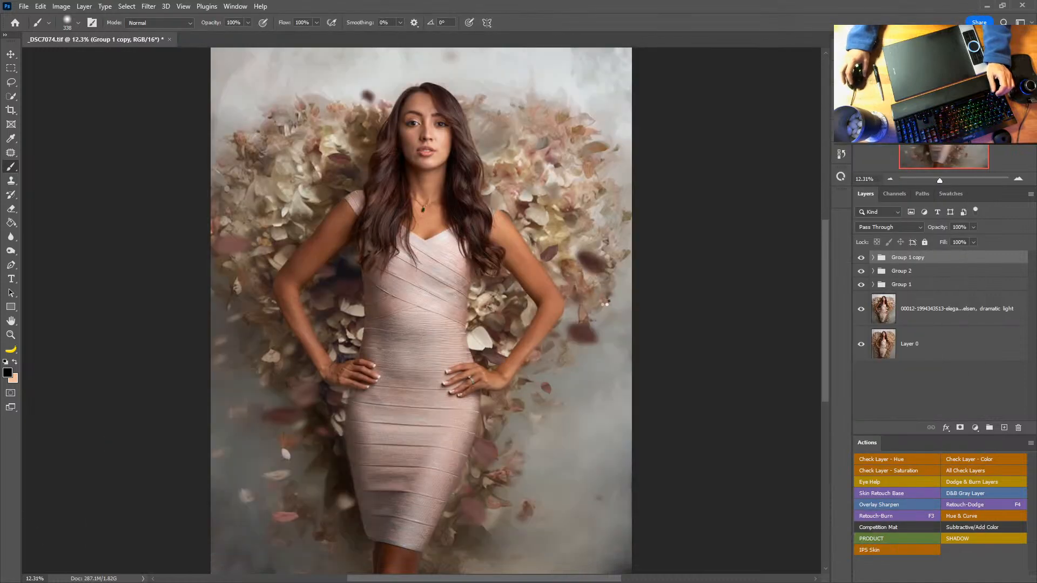
pyautogui.moveTo(636, 138); pyautogui.dragTo(507, 426)
pyautogui.moveTo(495, 280); pyautogui.dragTo(419, 224)
pyautogui.hotkey('ctrl', '-')
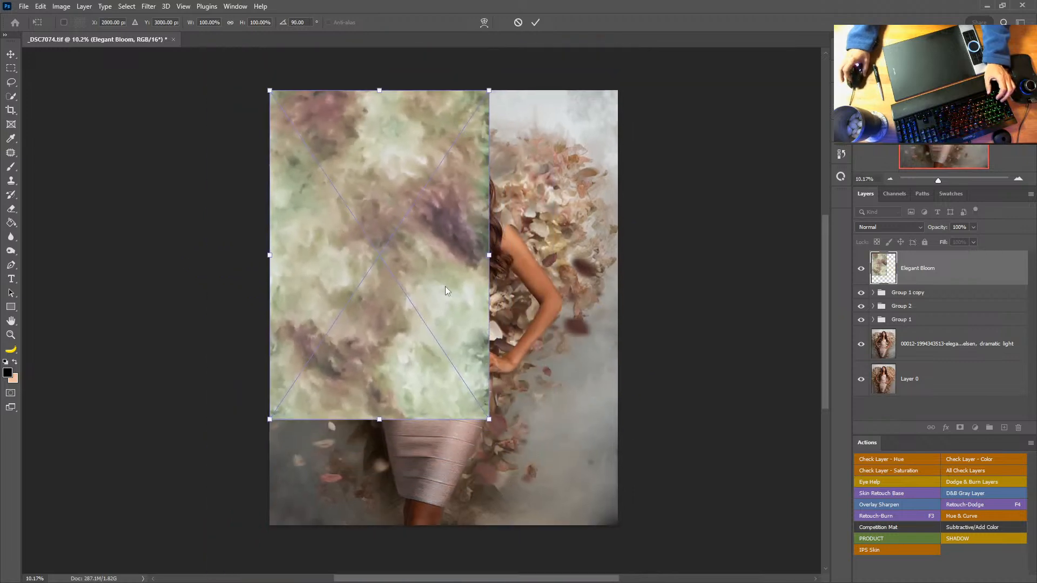
pyautogui.moveTo(490, 419); pyautogui.dragTo(619, 525)
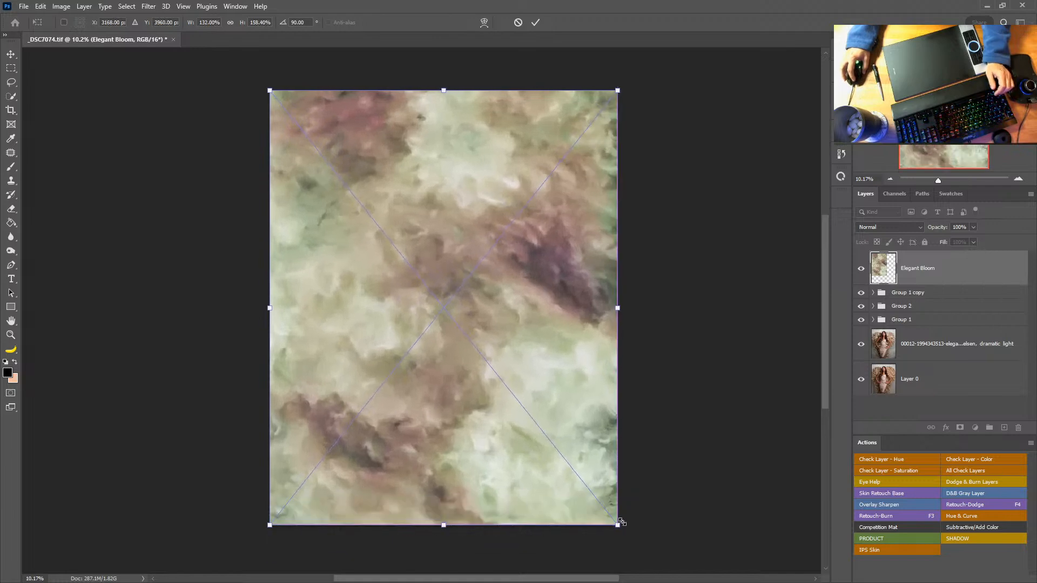
pyautogui.press('Return')
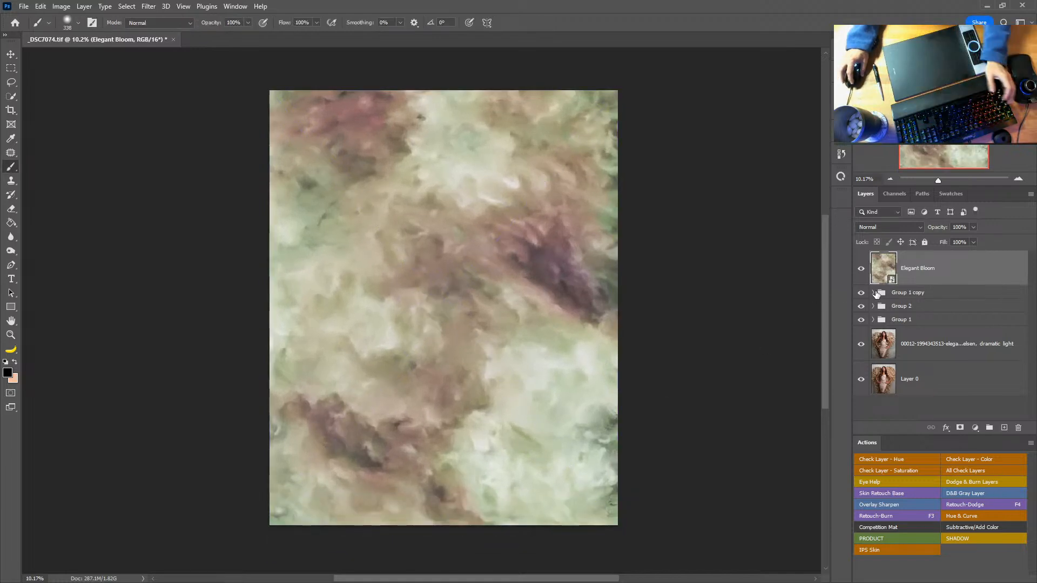
# Load the saved woman selection from alpha channel 1 and add an inverted mask to the Elegant Bloom layer so it hides her area
pyautogui.click(874, 292)
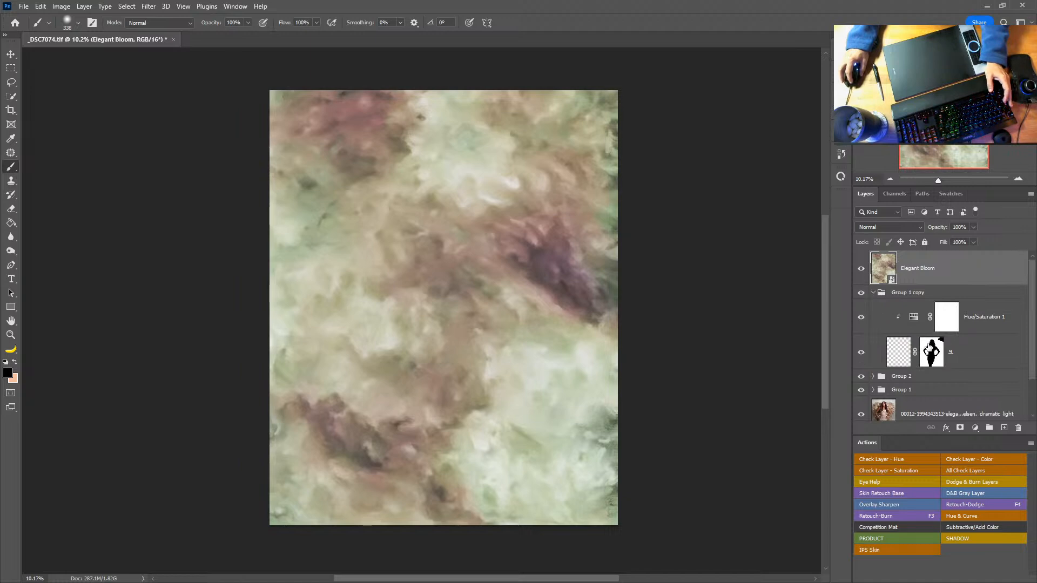
pyautogui.click(874, 292)
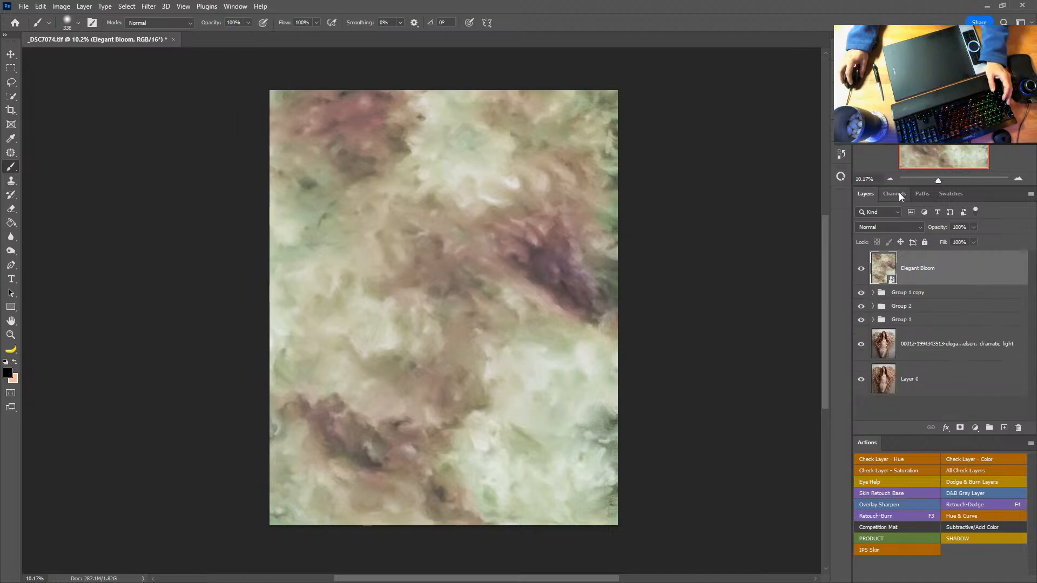
pyautogui.click(897, 193)
pyautogui.keyDown('ctrl'); pyautogui.click(874, 294); pyautogui.keyUp('ctrl')
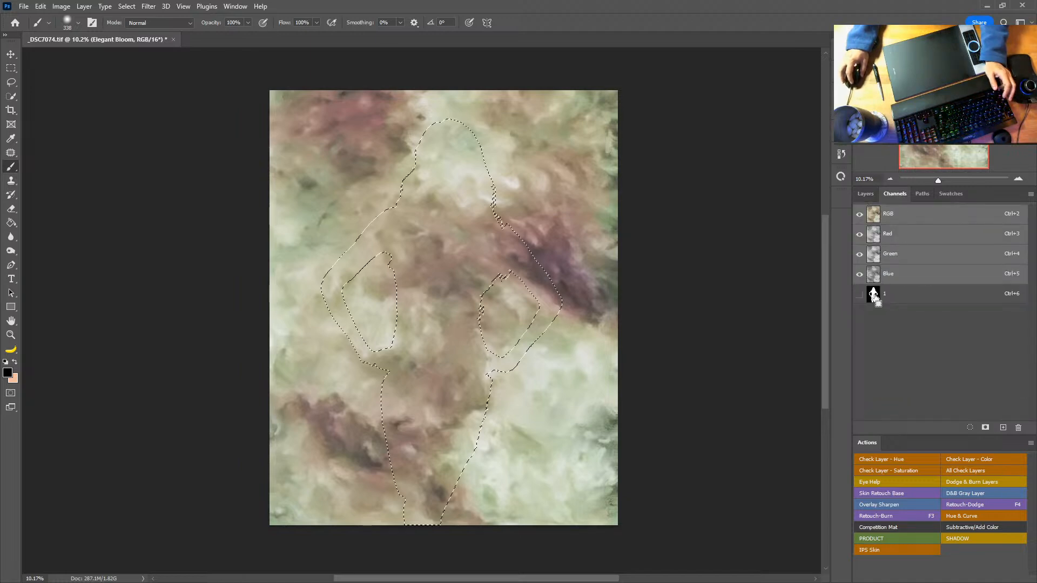
pyautogui.click(866, 194)
pyautogui.click(960, 429)
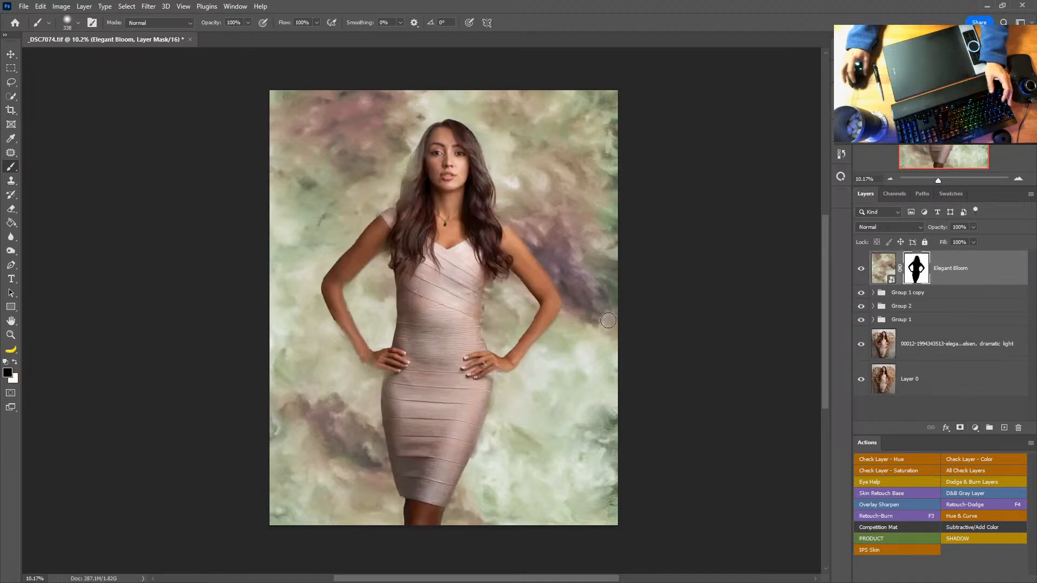
# Try the Elegant Bloom layer in successive blend modes, from Multiply through Luminosity and back to Screen, to compare their effects
pyautogui.click(890, 228)
pyautogui.click(890, 227)
pyautogui.click(890, 228)
pyautogui.click(890, 273)
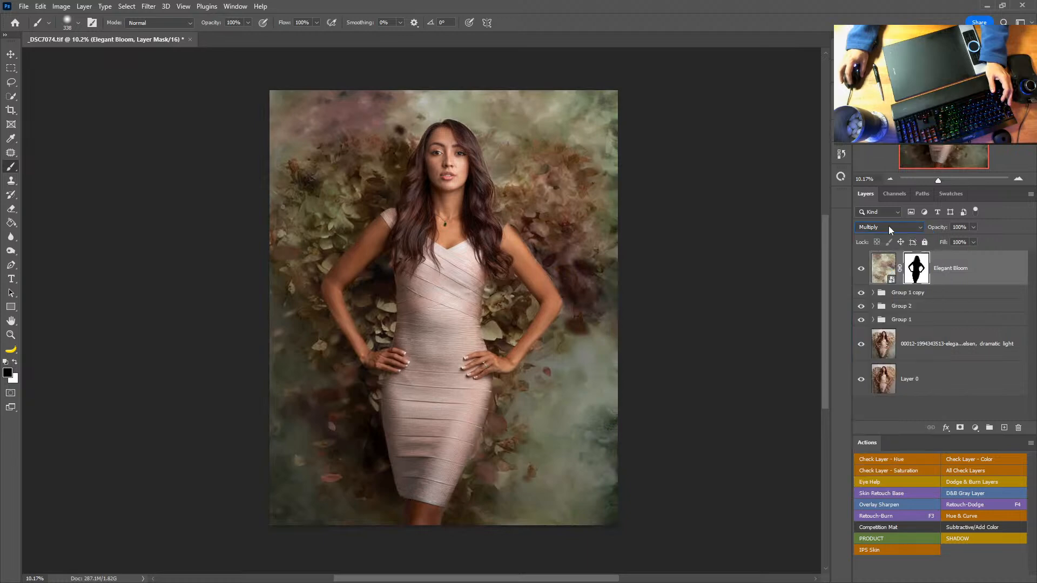
pyautogui.scroll(-3, 889, 226)
pyautogui.scroll(-3, 889, 226)
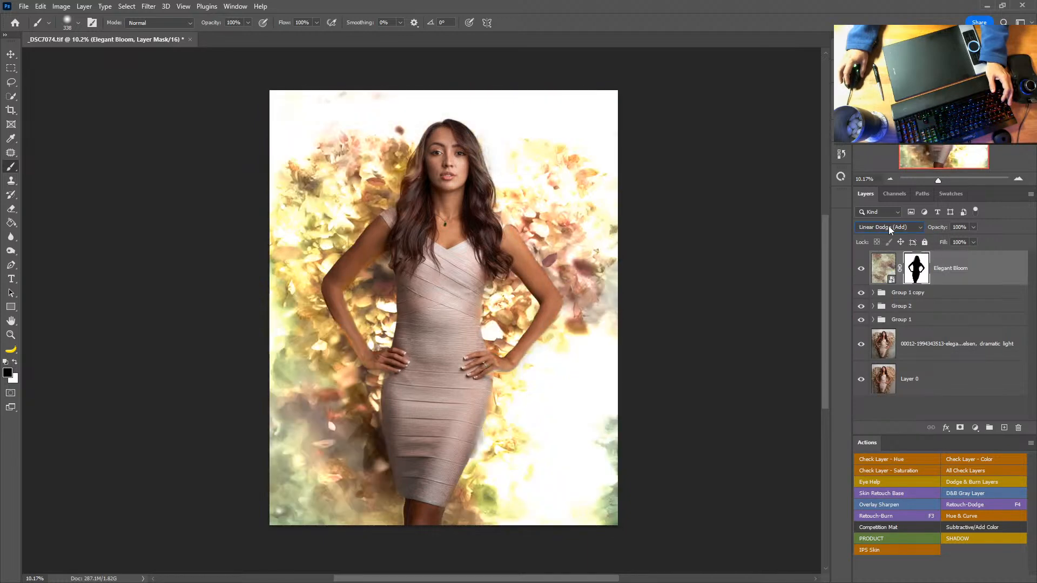
pyautogui.scroll(-3, 889, 226)
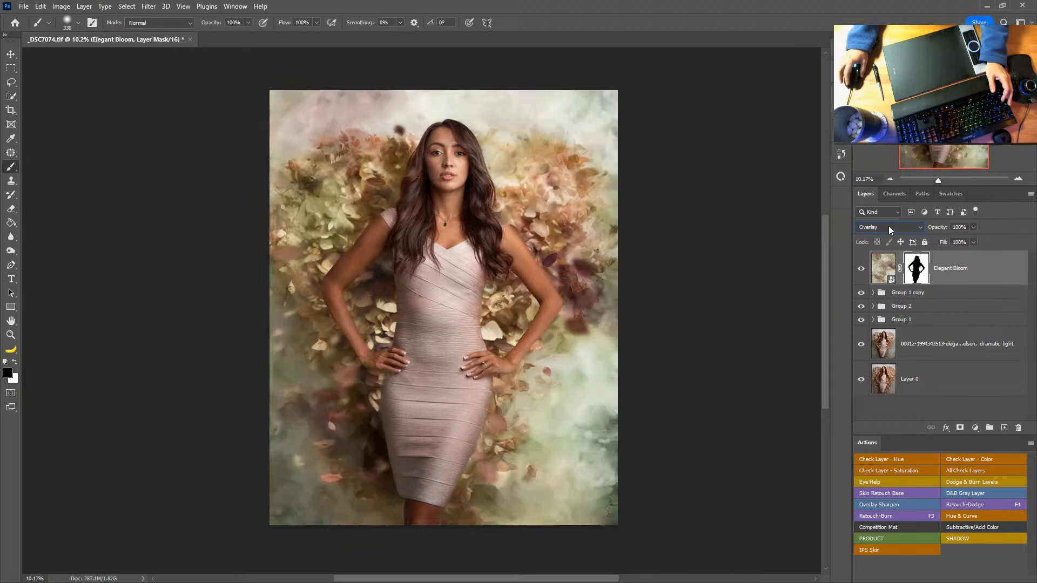
pyautogui.scroll(-2, 889, 226)
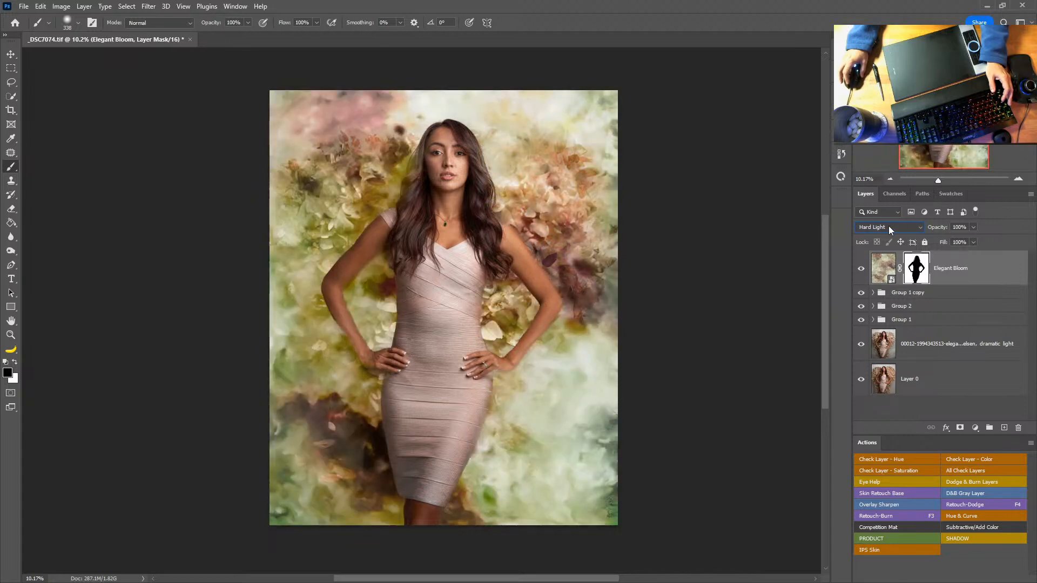
pyautogui.scroll(-3, 889, 226)
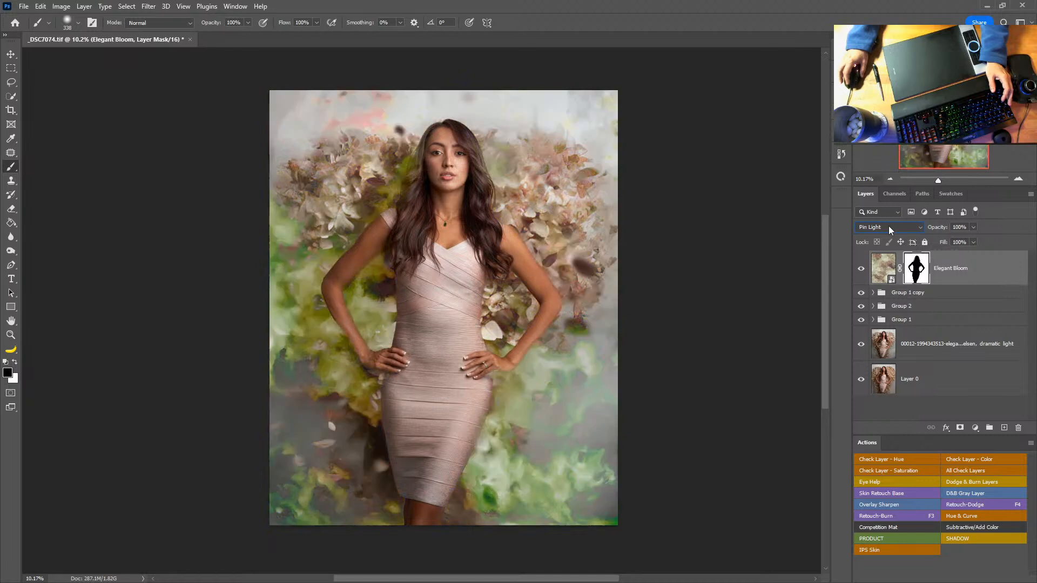
pyautogui.scroll(-2, 890, 230)
pyautogui.scroll(-3, 890, 230)
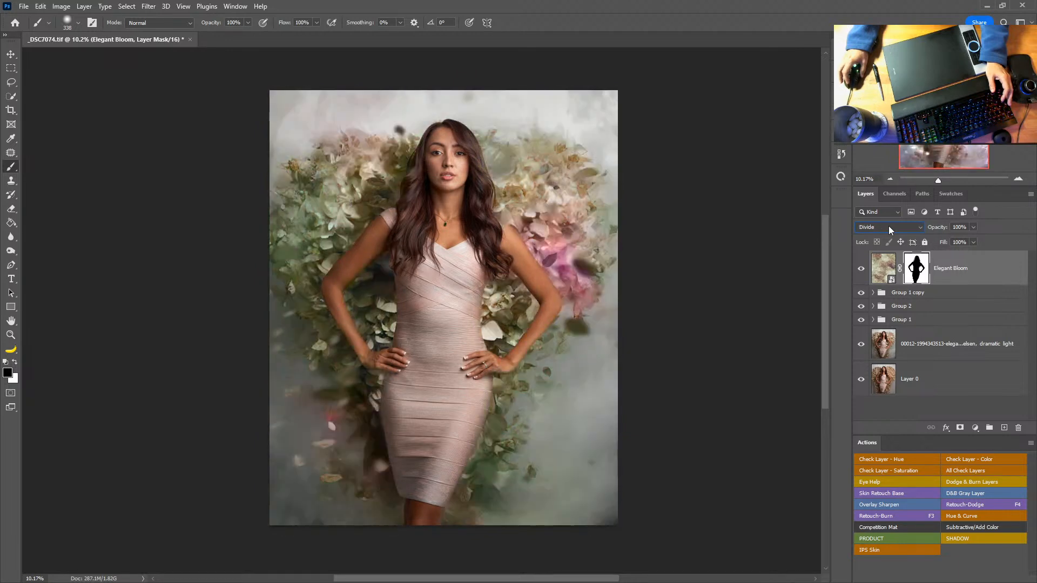
pyautogui.scroll(-1, 889, 227)
pyautogui.scroll(1, 889, 226)
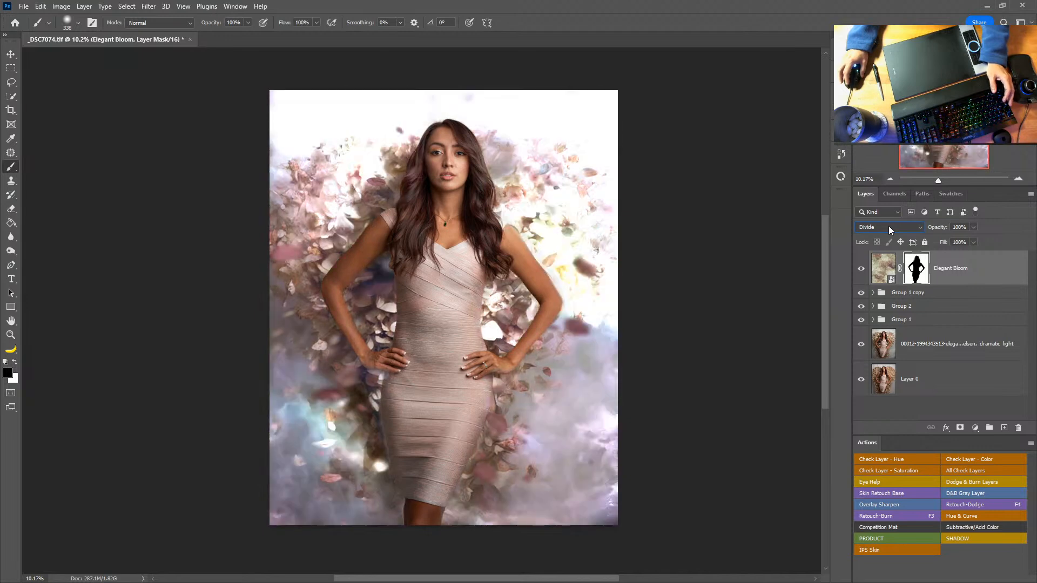
pyautogui.scroll(-2, 889, 227)
pyautogui.scroll(-2, 889, 227)
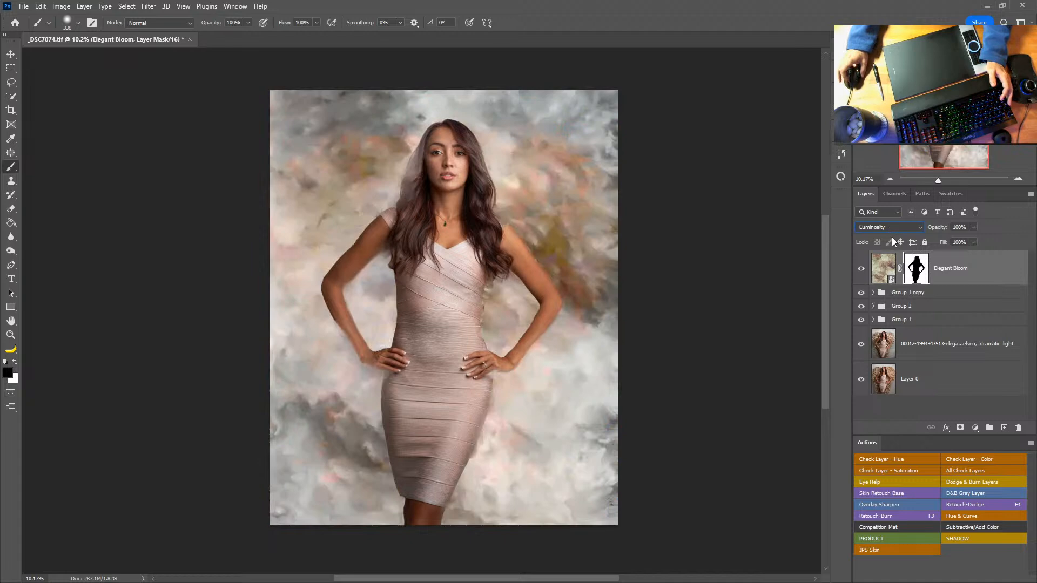
pyautogui.scroll(6, 901, 227)
pyautogui.scroll(8, 897, 237)
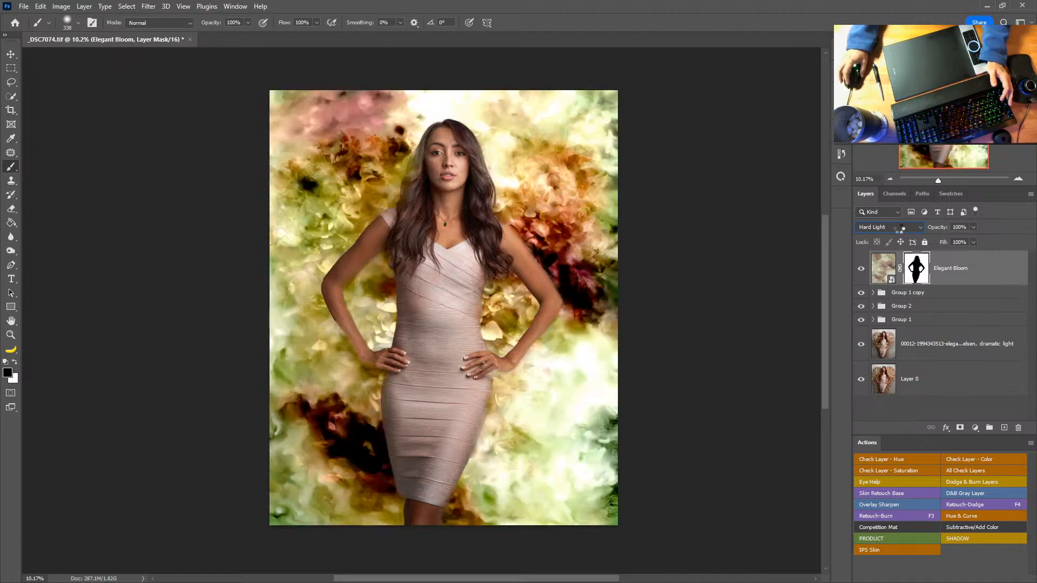
pyautogui.scroll(2, 898, 229)
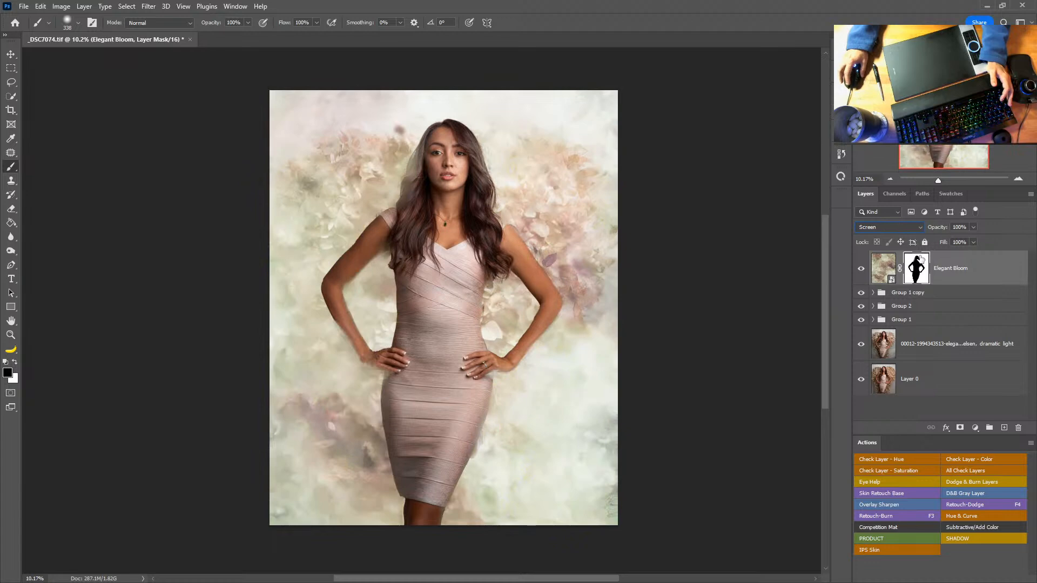
pyautogui.moveTo(925, 229); pyautogui.dragTo(778, 231)
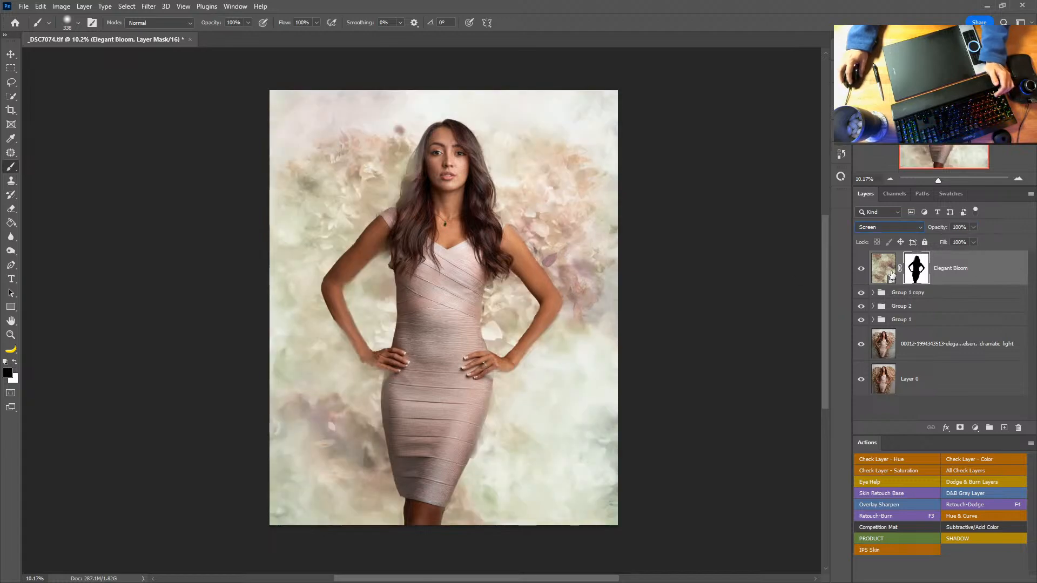
# Set the Elegant Bloom layer's blend mode to Overlay and target its image instead of its mask
pyautogui.click(888, 227)
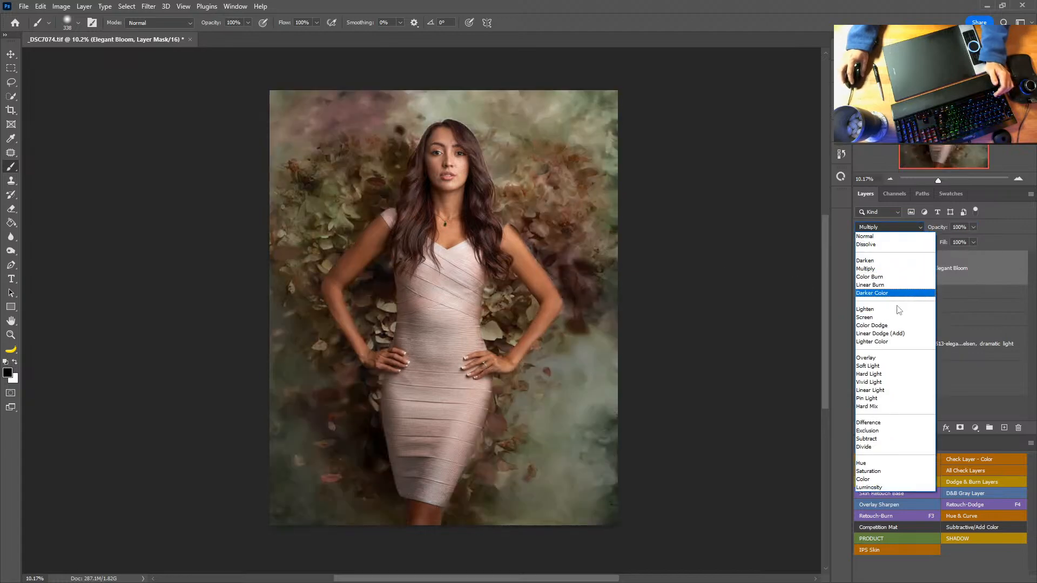
pyautogui.click(875, 358)
pyautogui.hotkey('ctrl', '2')
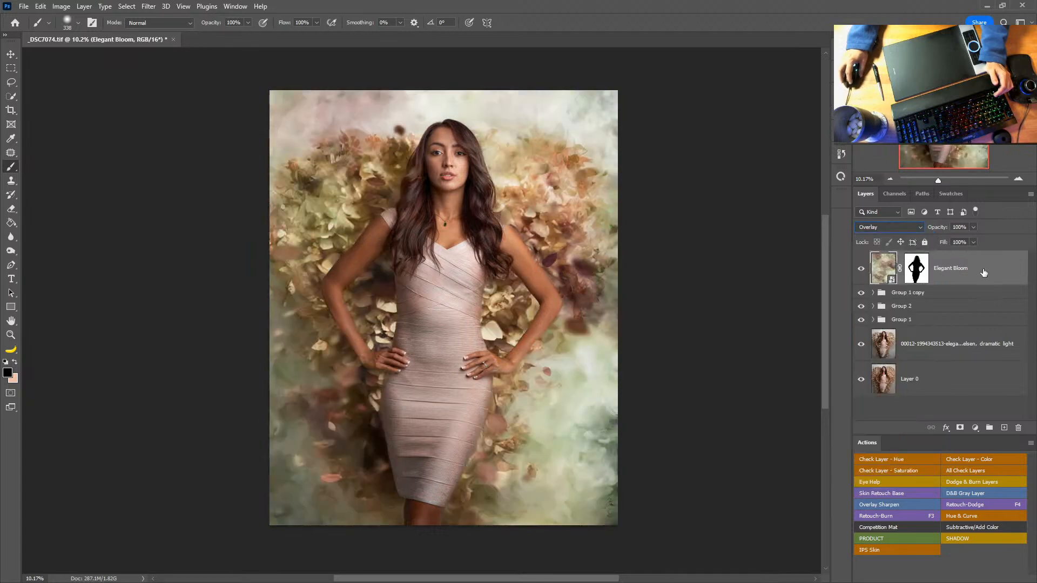
# Blend the Elegant Bloom layer into the darker tones with Blend If, splitting the Underlying Layer's black slider to 3 / 230
pyautogui.press('space')
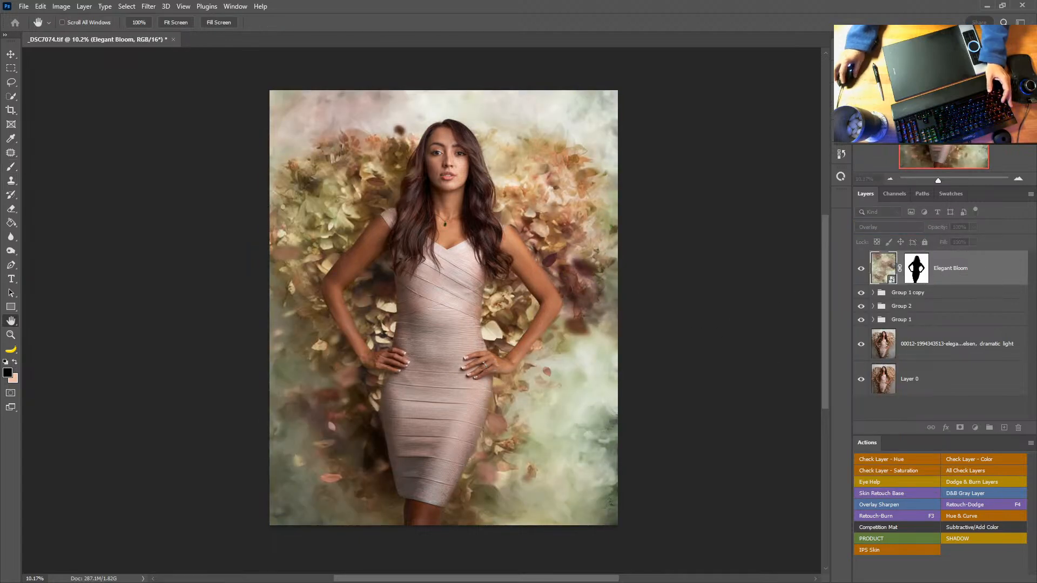
pyautogui.doubleClick(983, 268)
pyautogui.moveTo(772, 170); pyautogui.dragTo(750, 62)
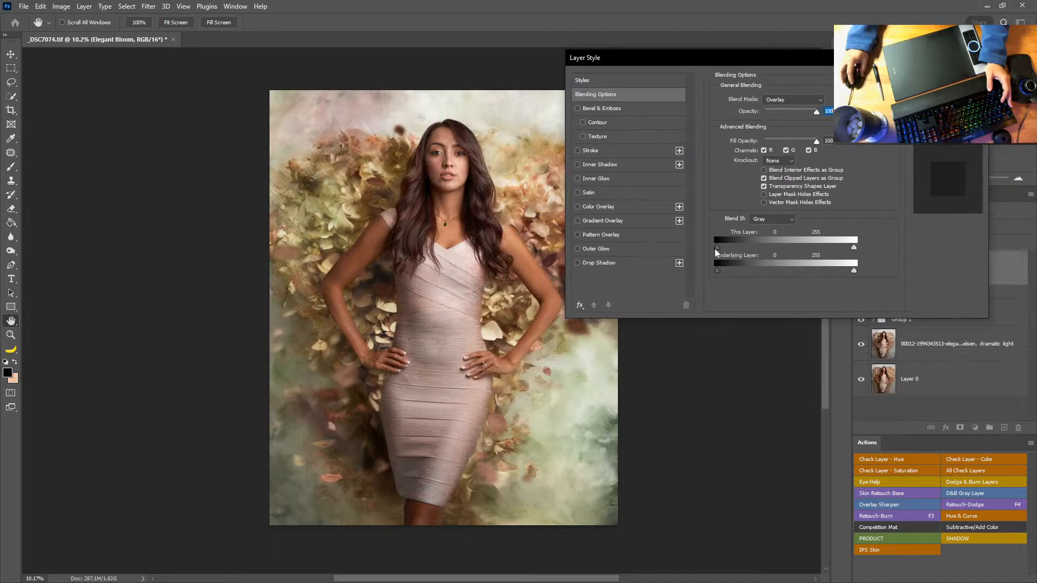
pyautogui.moveTo(716, 248); pyautogui.dragTo(583, 253)
pyautogui.moveTo(854, 248); pyautogui.dragTo(963, 250)
pyautogui.moveTo(837, 270)
pyautogui.mouseDown()
pyautogui.moveTo(768, 272)
pyautogui.moveTo(856, 271)
pyautogui.mouseUp()
pyautogui.moveTo(717, 270); pyautogui.dragTo(793, 279)
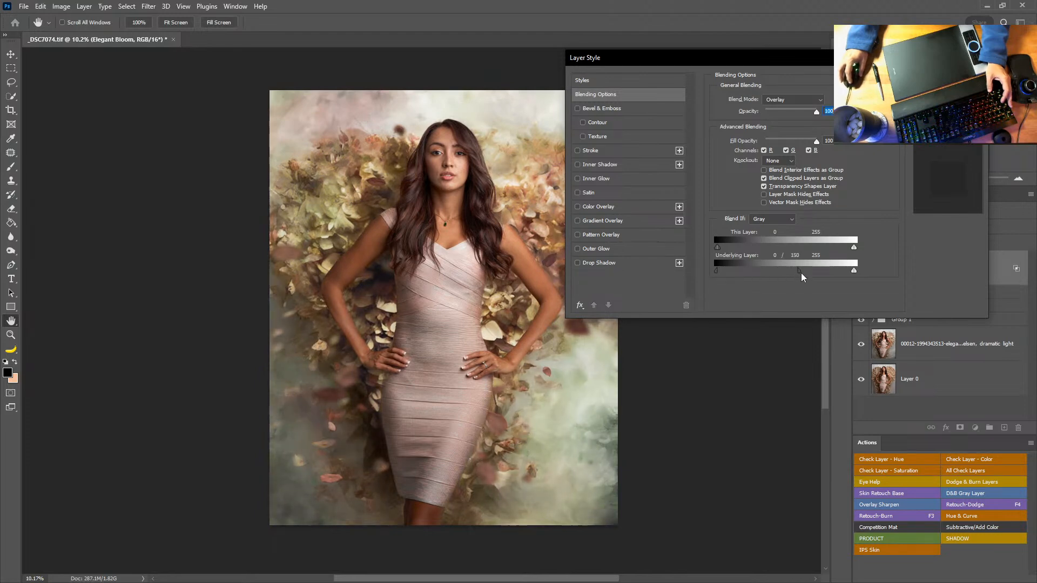
pyautogui.moveTo(719, 273); pyautogui.dragTo(740, 280)
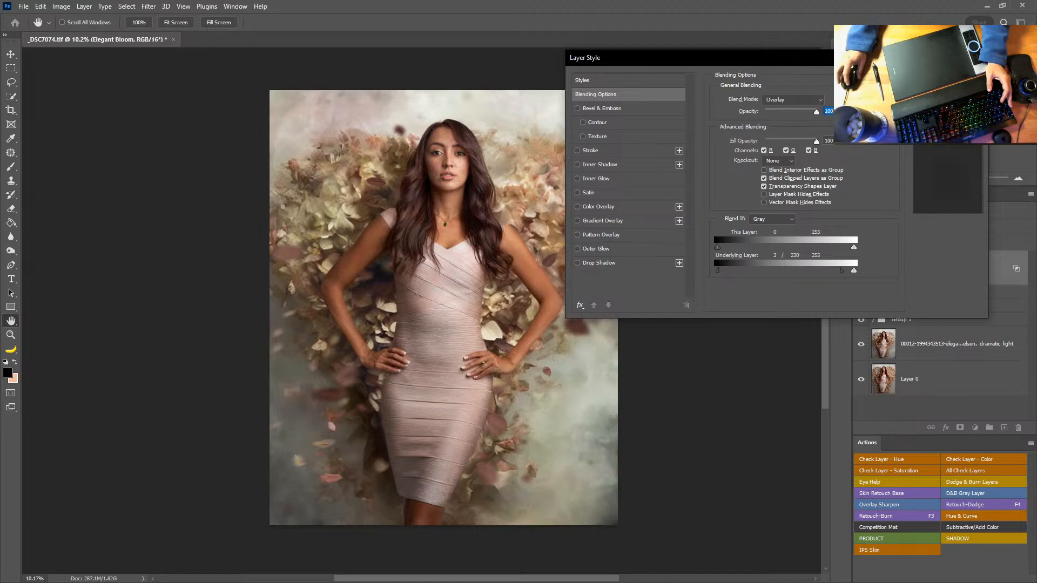
pyautogui.press('Return')
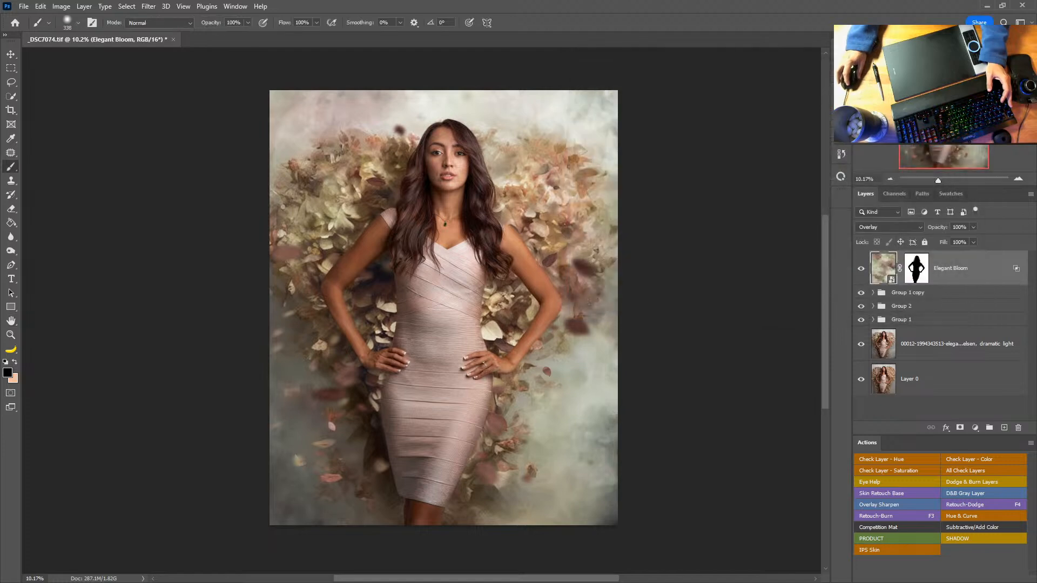
# Add a Gradient Map adjustment layer above Elegant Bloom, keeping the default gradient, and hide it
pyautogui.click(975, 427)
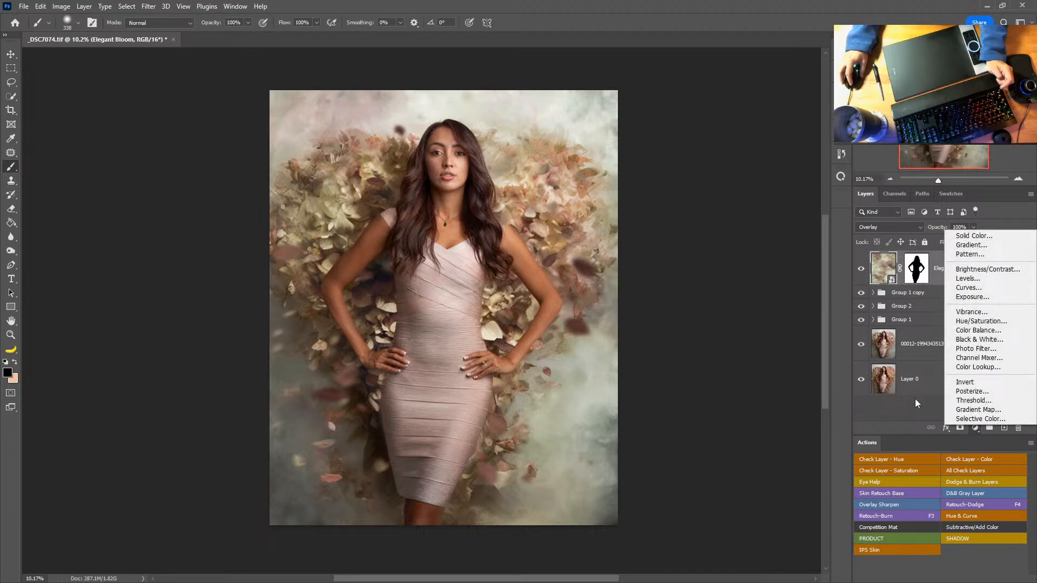
pyautogui.click(978, 409)
pyautogui.click(696, 134)
pyautogui.moveTo(248, 213); pyautogui.dragTo(705, 213)
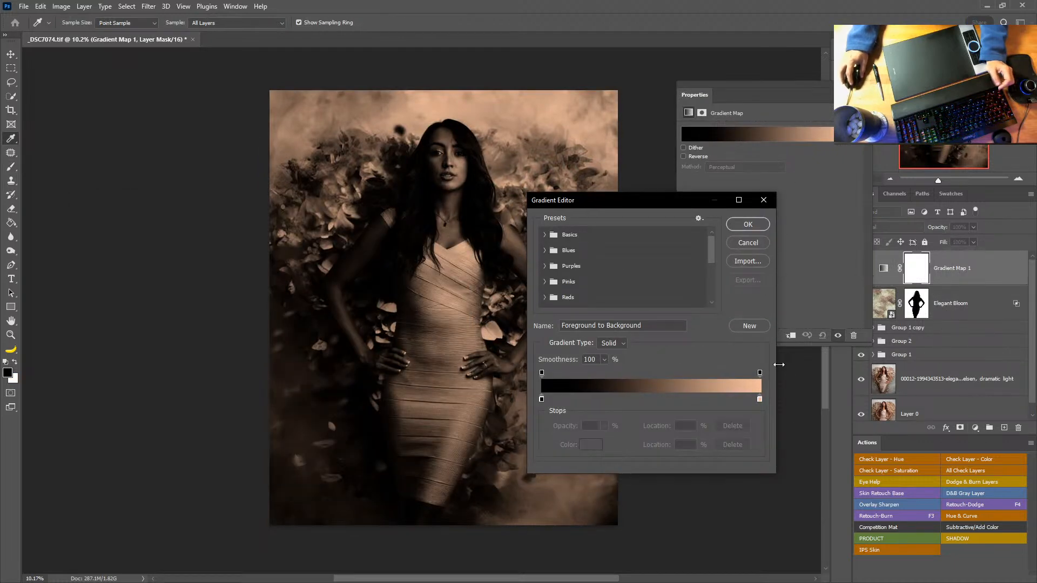
pyautogui.click(755, 247)
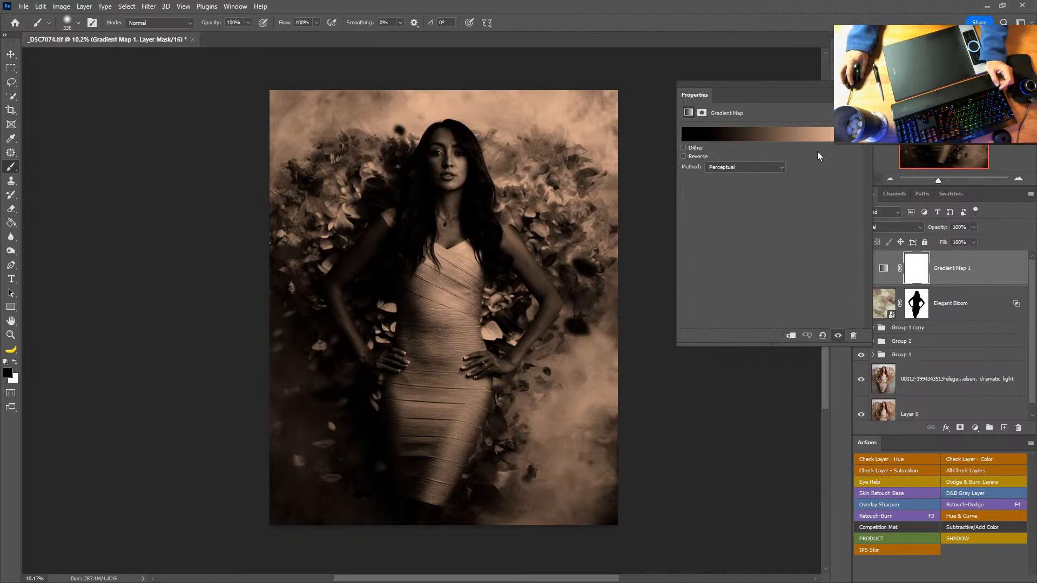
pyautogui.moveTo(802, 90); pyautogui.dragTo(728, 64)
pyautogui.click(861, 269)
pyautogui.click(683, 107)
pyautogui.moveTo(600, 200); pyautogui.dragTo(703, 140)
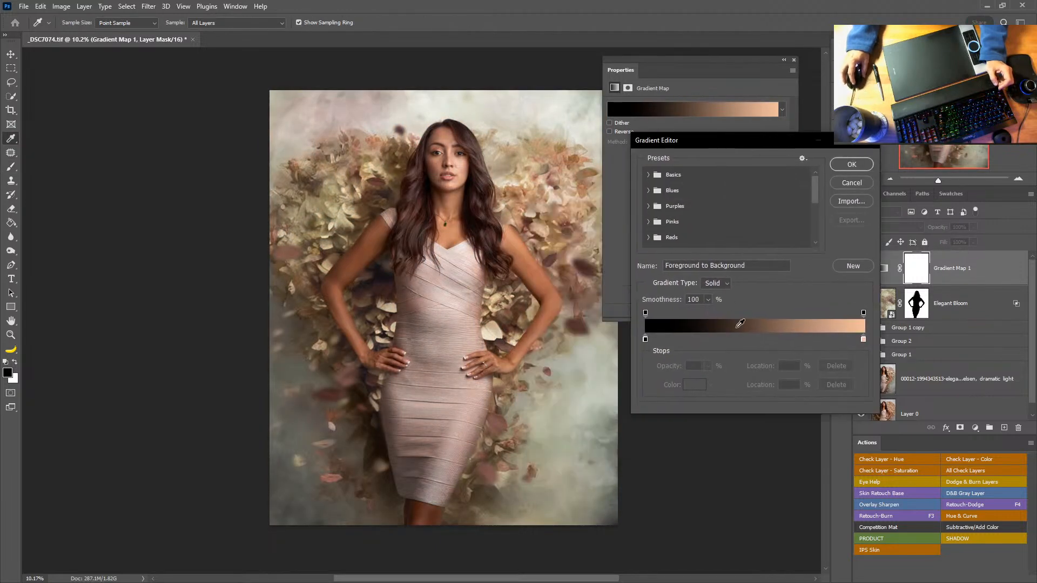
pyautogui.click(645, 339)
pyautogui.click(695, 385)
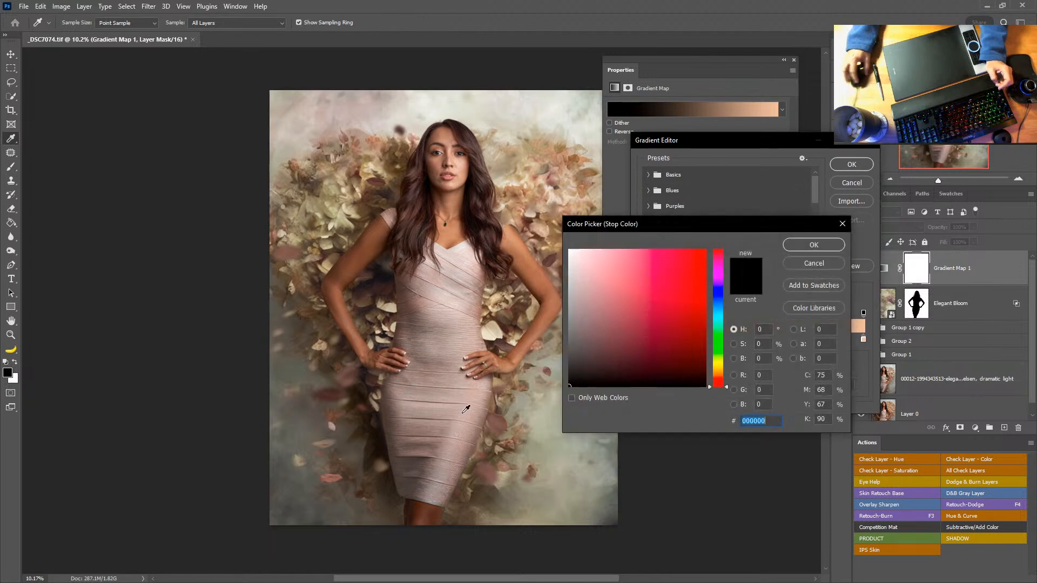
pyautogui.write('ffffff')
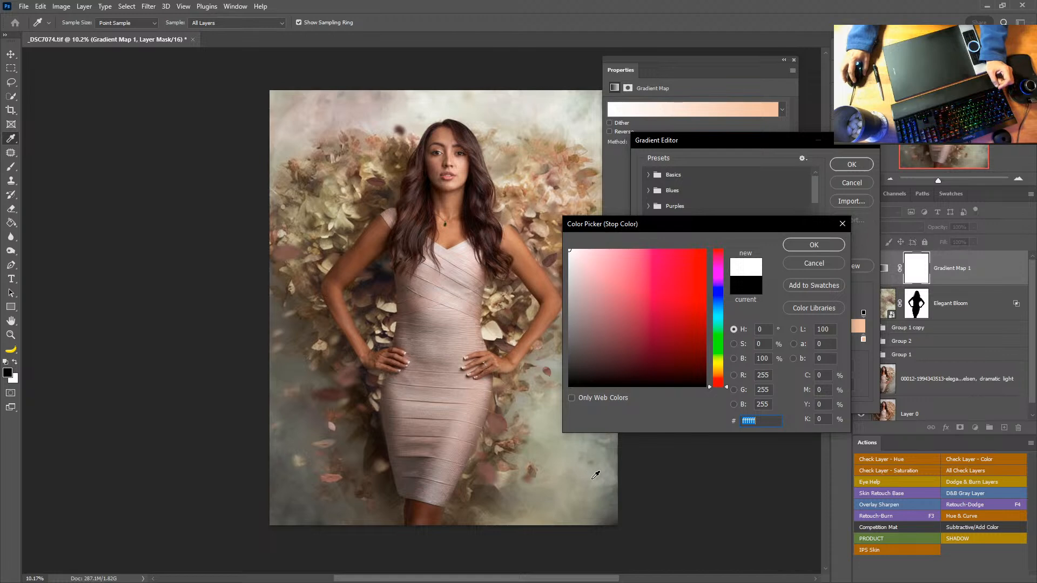
pyautogui.click(821, 245)
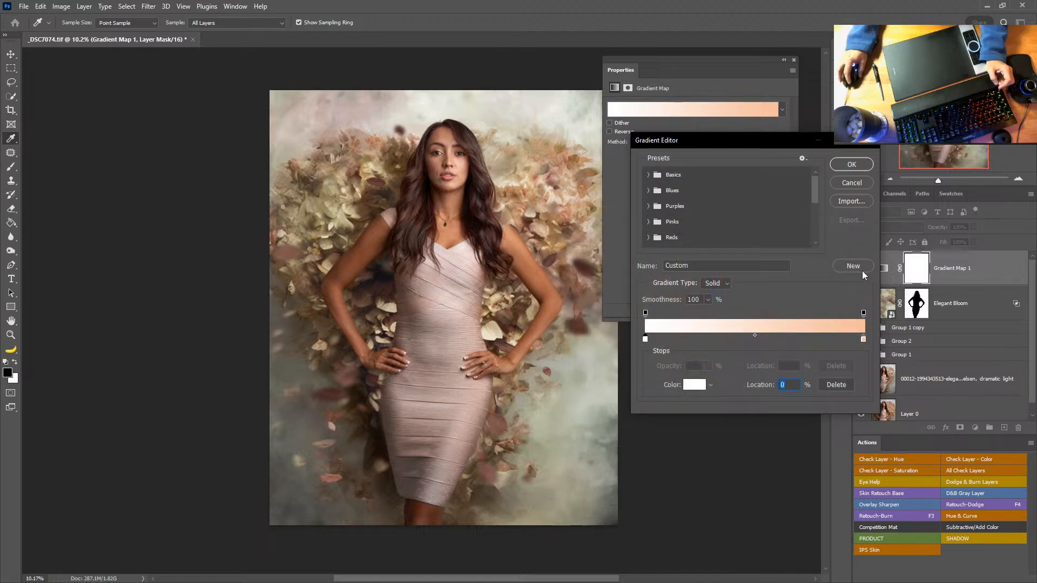
pyautogui.click(852, 183)
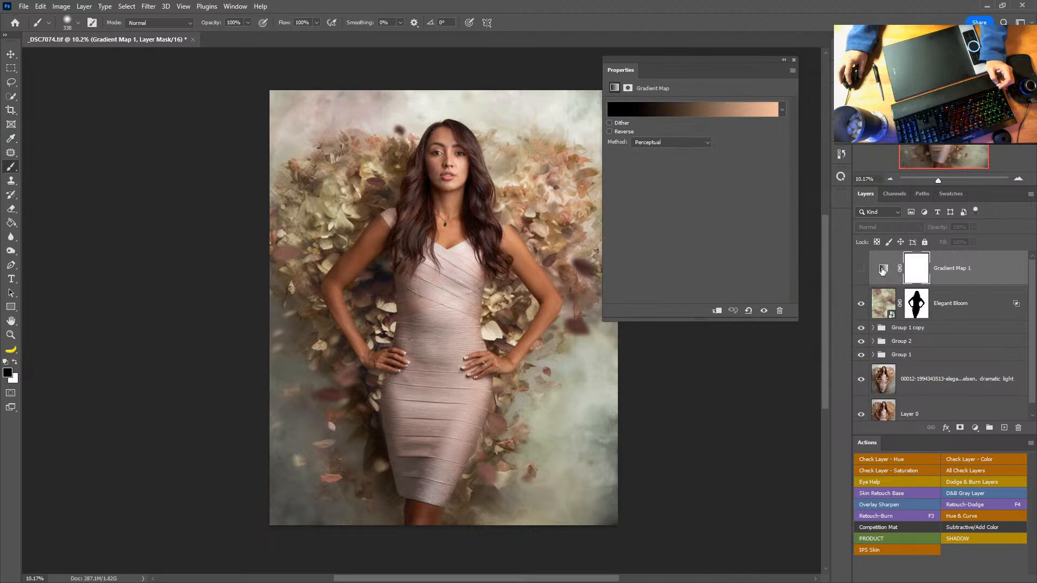
# Set the Gradient Map's starting color stop to a pale grey-green sampled from the background beside the woman's hip
pyautogui.click(883, 271)
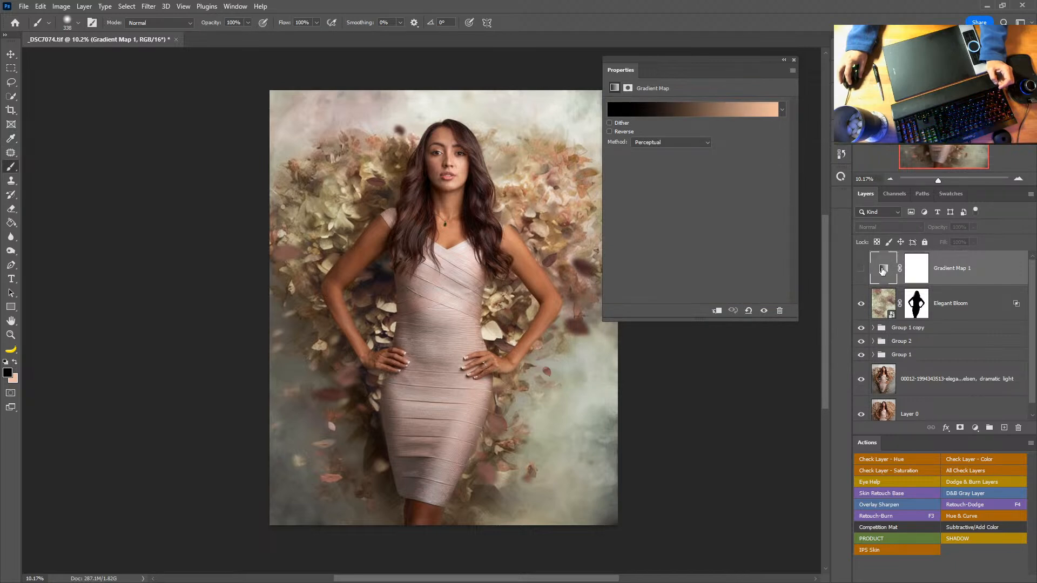
pyautogui.click(676, 112)
pyautogui.click(589, 310)
pyautogui.click(559, 346)
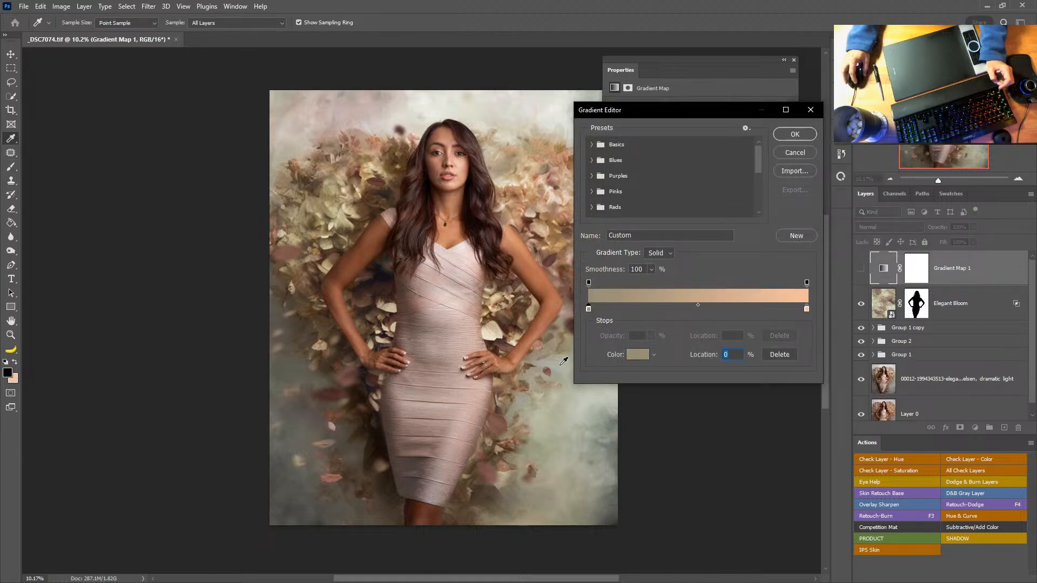
pyautogui.click(563, 361)
pyautogui.click(580, 398)
pyautogui.click(572, 375)
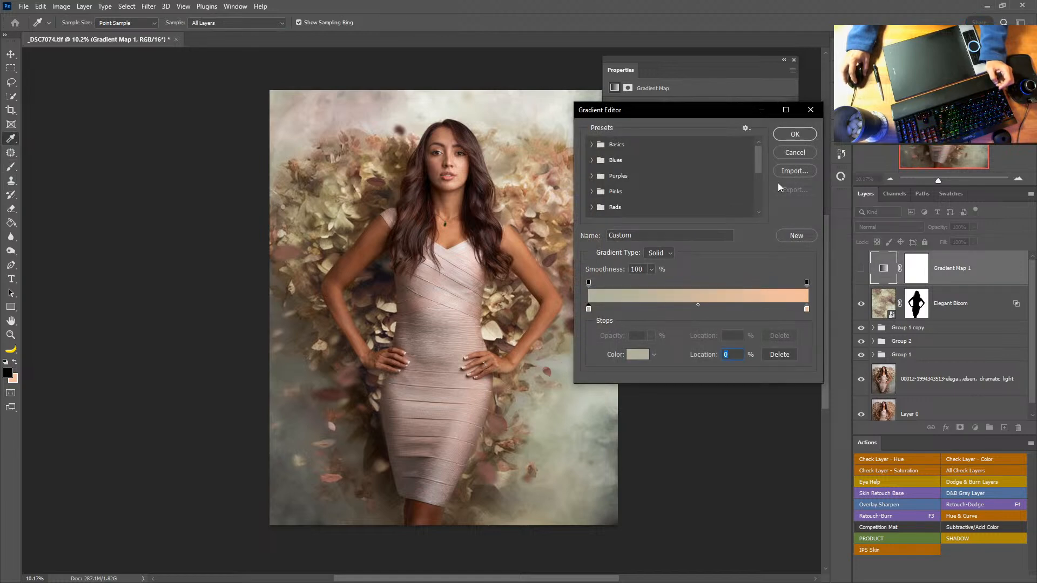
pyautogui.press('Return')
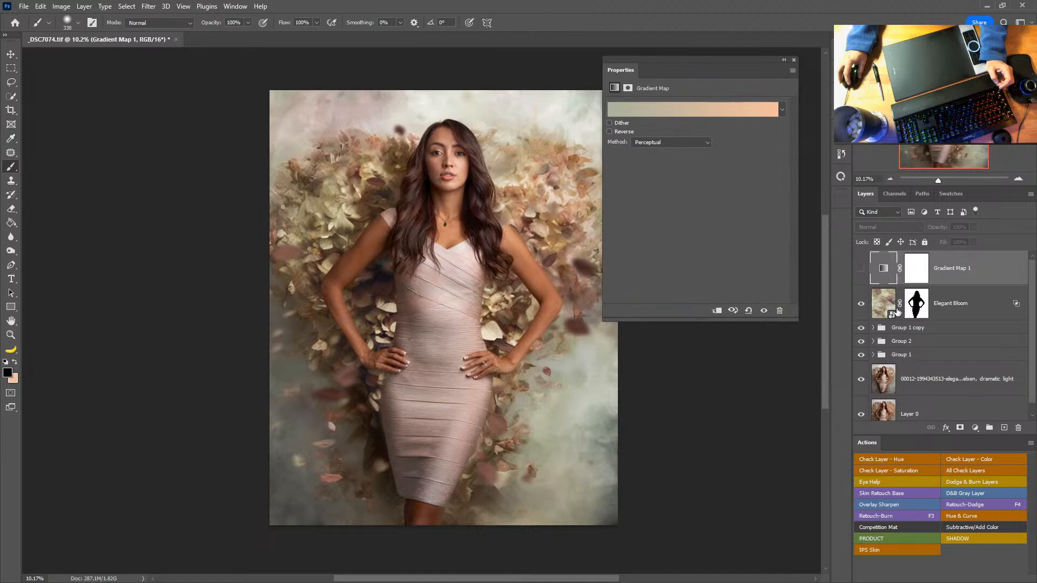
# Set the Gradient Map's ending color stop to a reddish brown sampled from the image near the woman's elbow
pyautogui.click(764, 118)
pyautogui.click(806, 309)
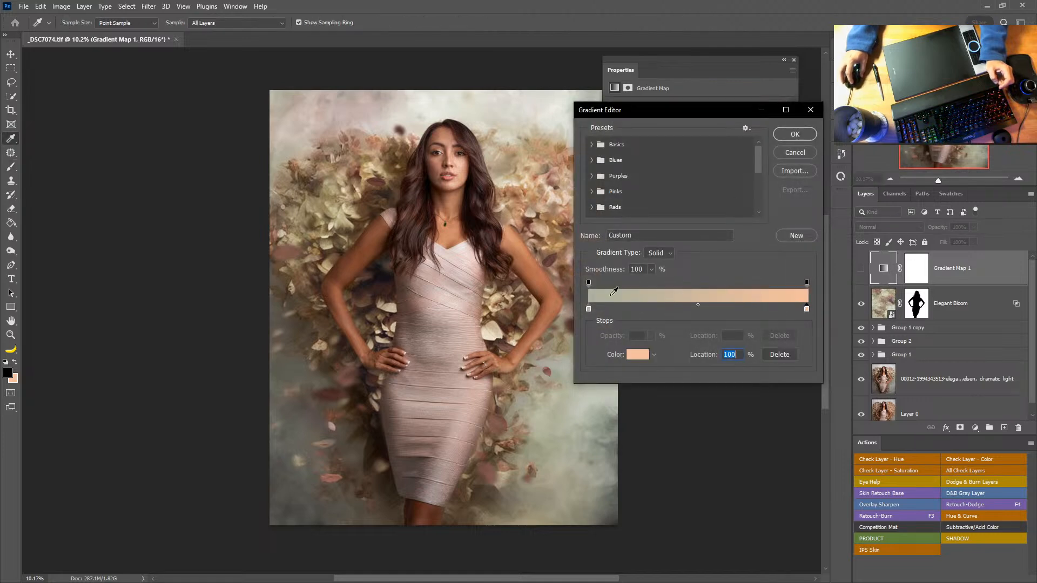
pyautogui.click(555, 257)
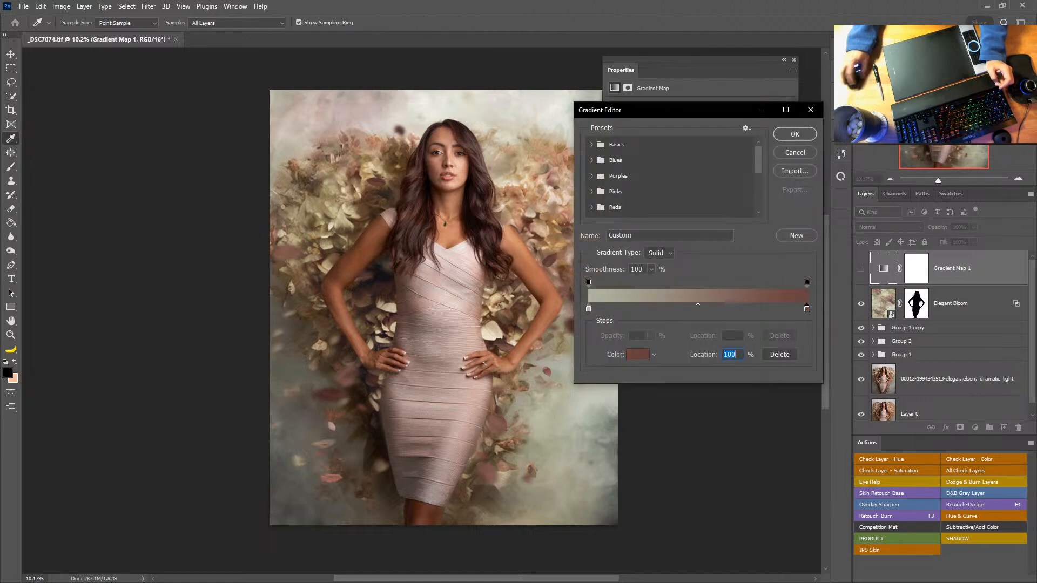
pyautogui.press('Return')
# Show the Gradient Map layer and reverse its gradient so shadows take the reddish brown and highlights the grey-green
pyautogui.click(861, 268)
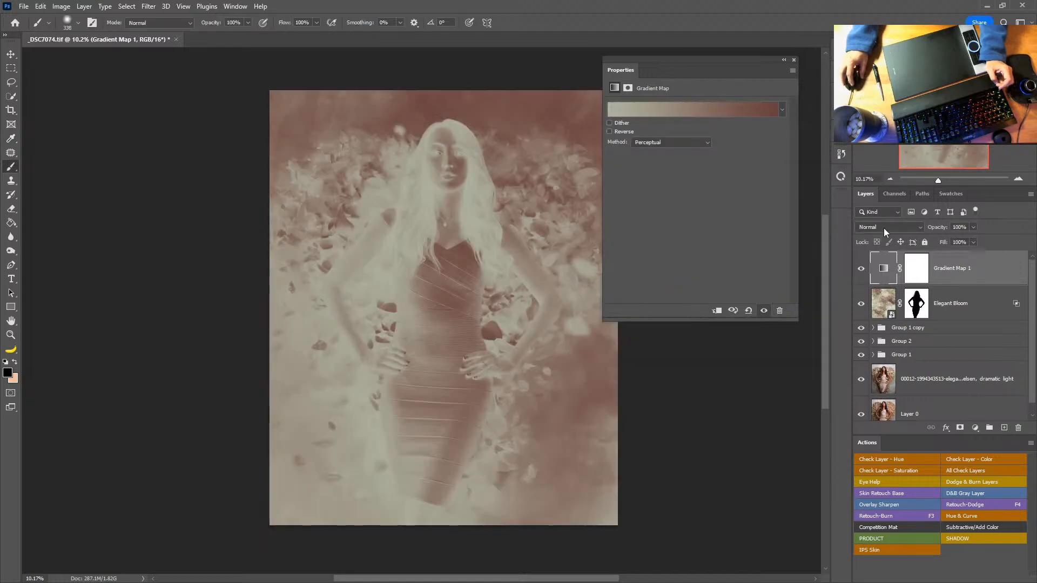
pyautogui.click(611, 132)
pyautogui.click(782, 110)
pyautogui.click(780, 110)
# Set the Gradient Map layer to Normal blend mode at 15% opacity and compare the image with and without it
pyautogui.click(914, 231)
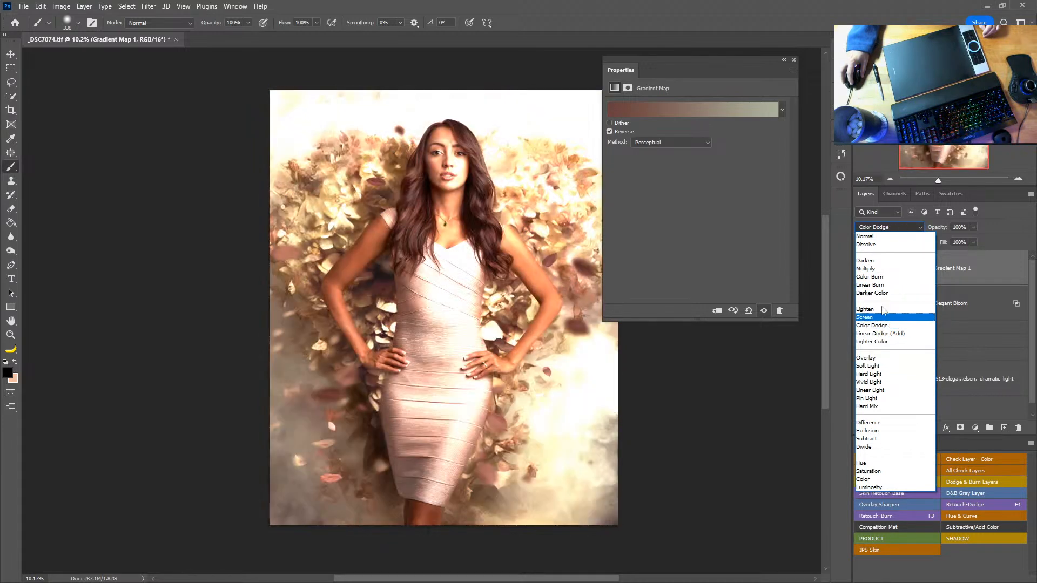
pyautogui.click(865, 236)
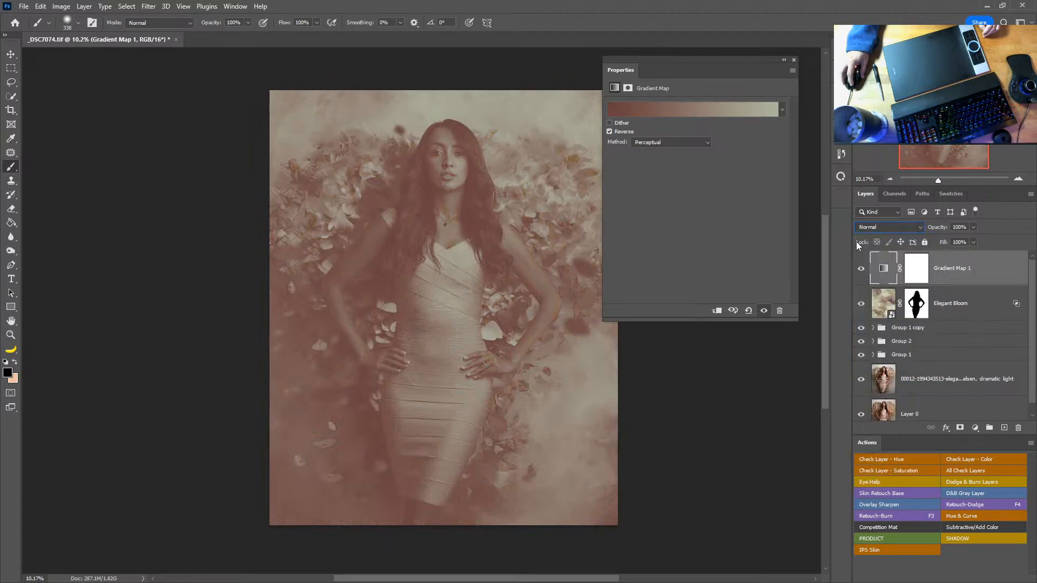
pyautogui.click(794, 60)
pyautogui.moveTo(940, 229); pyautogui.dragTo(897, 227)
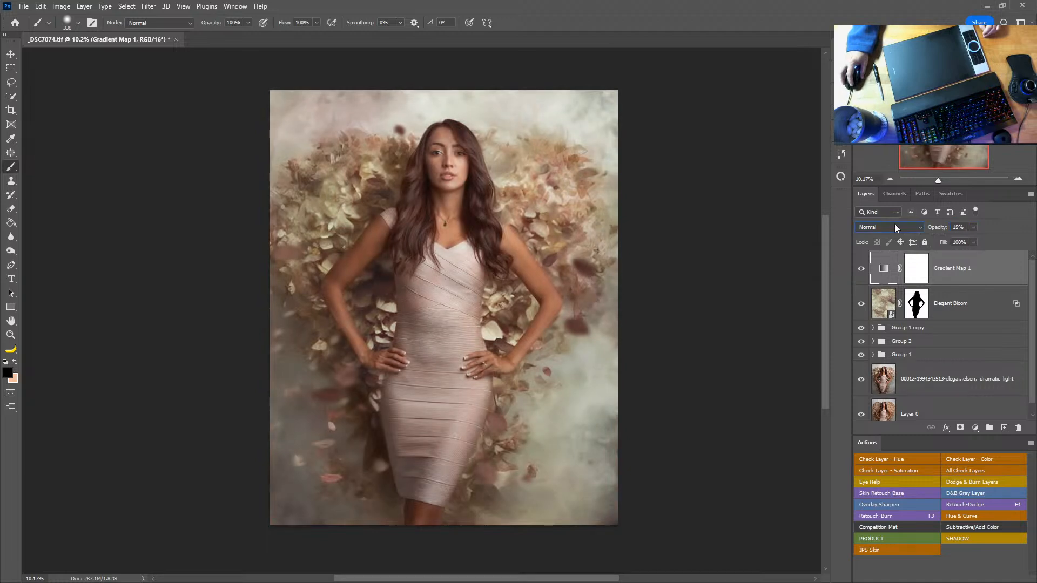
pyautogui.click(861, 269)
pyautogui.click(861, 269)
pyautogui.click(861, 269)
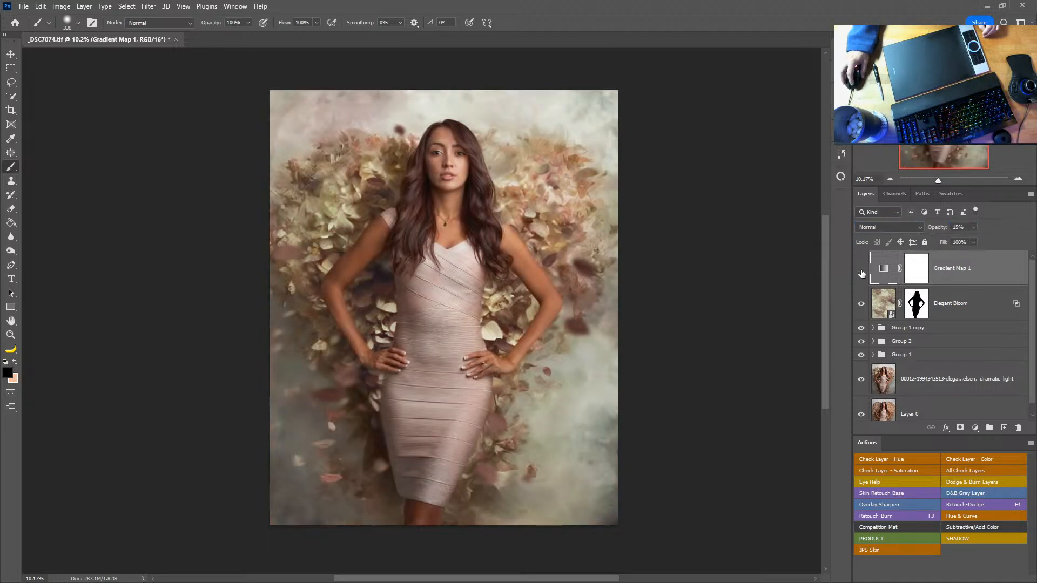
pyautogui.click(861, 270)
# Add a Curves adjustment layer above the Gradient Map and open its Auto Color Correction Options
pyautogui.click(975, 428)
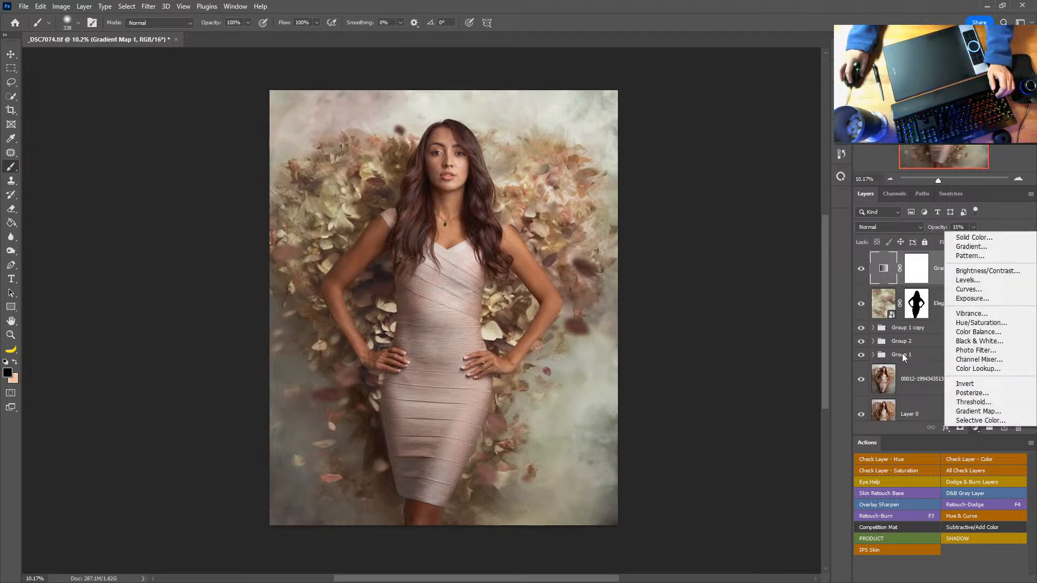
pyautogui.click(968, 290)
pyautogui.click(771, 122)
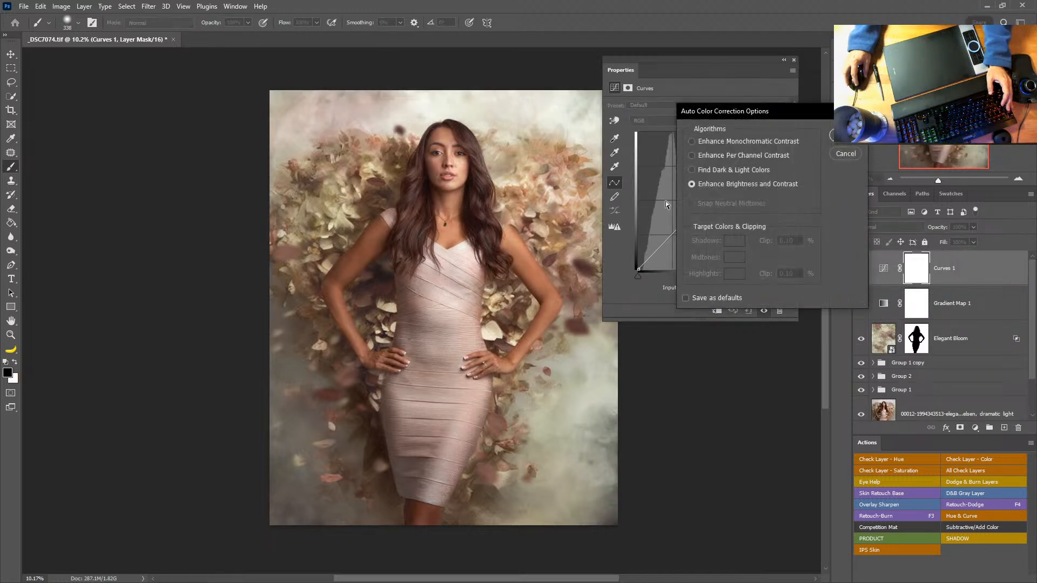
# Compare the monochromatic, per-channel and dark-and-light auto correction algorithms, and apply Enhance Brightness and Contrast
pyautogui.click(750, 171)
pyautogui.click(757, 156)
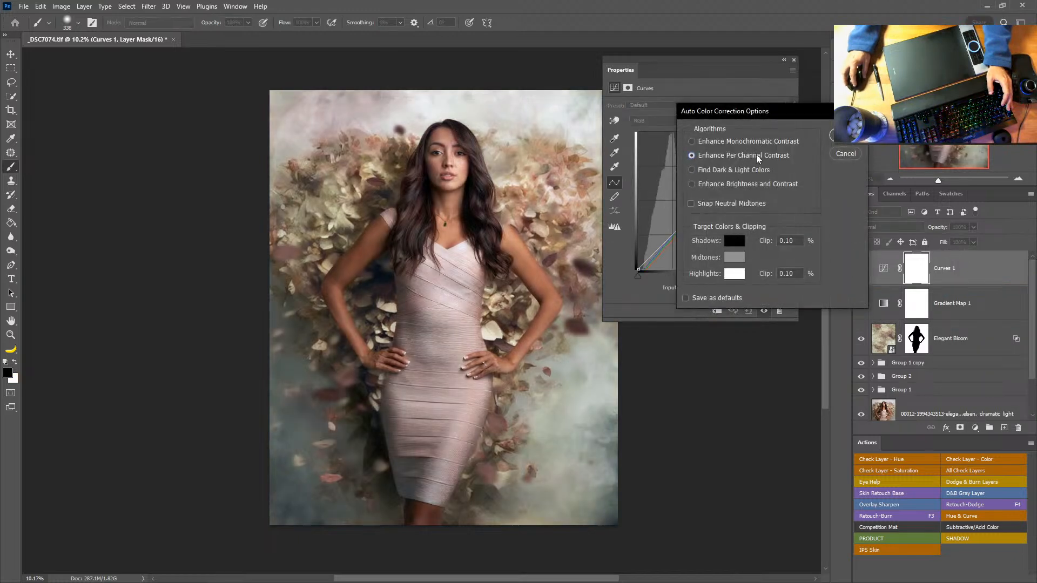
pyautogui.click(755, 140)
pyautogui.click(747, 157)
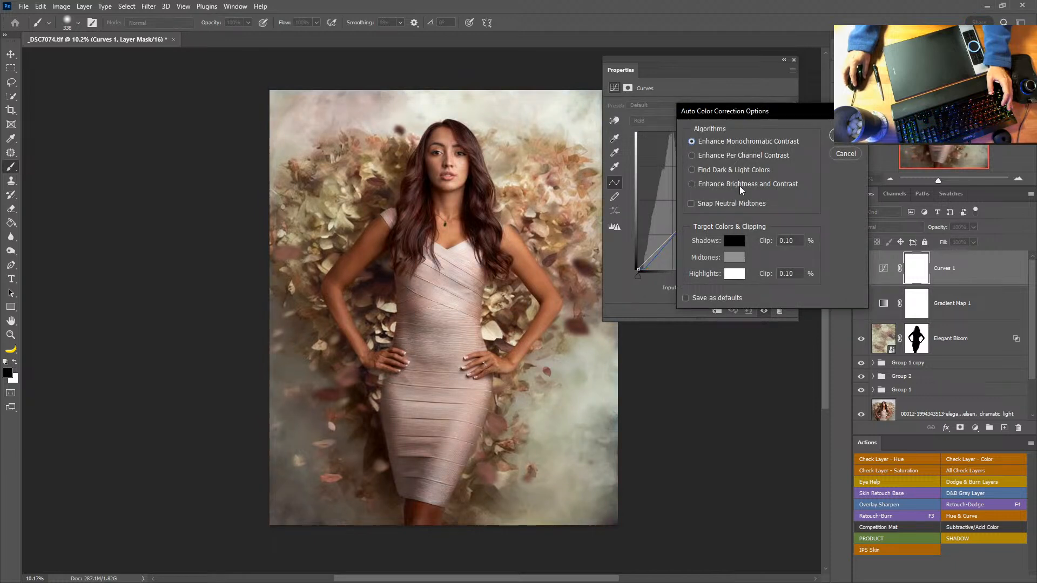
pyautogui.click(740, 185)
pyautogui.click(744, 169)
pyautogui.click(747, 154)
pyautogui.click(742, 184)
pyautogui.click(745, 170)
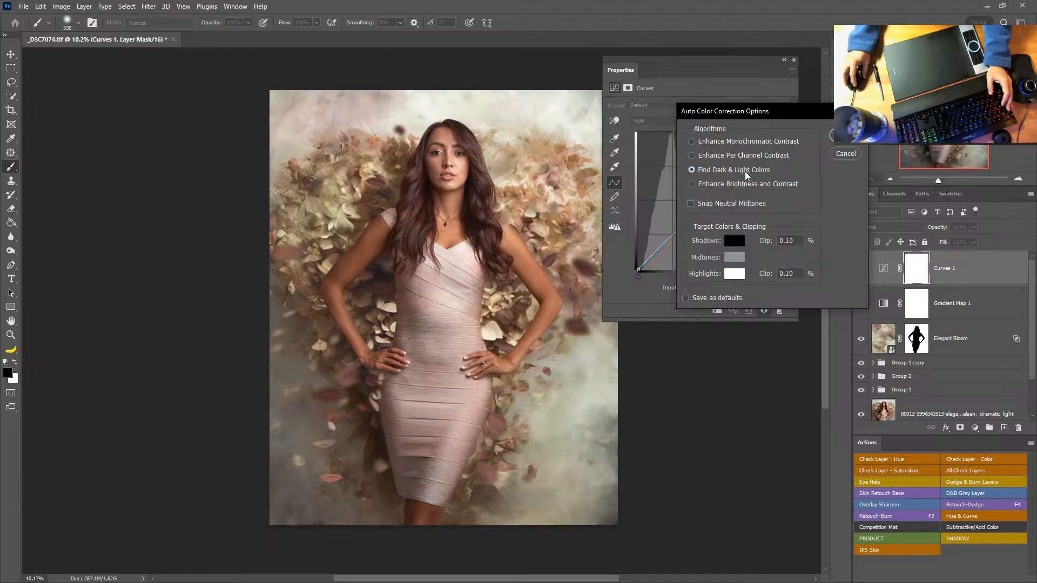
pyautogui.click(743, 183)
pyautogui.click(846, 135)
# Fine-tune the RGB curve by lifting the black point slightly, placing a midpoint at input 138, output 139, and moving the white point to input 231
pyautogui.click(700, 209)
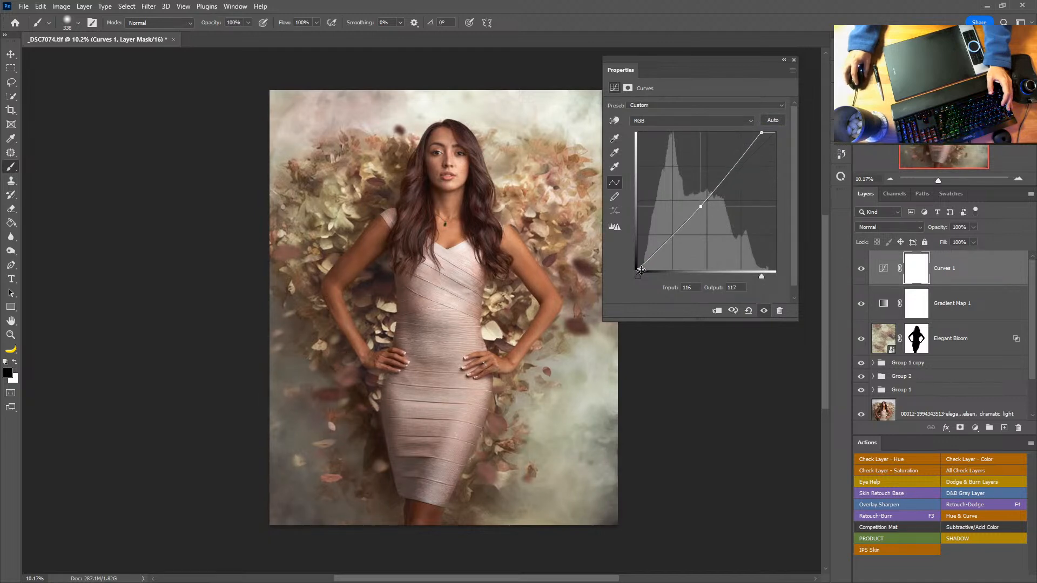
pyautogui.moveTo(638, 269)
pyautogui.mouseDown()
pyautogui.moveTo(626, 281)
pyautogui.moveTo(630, 266)
pyautogui.mouseUp()
pyautogui.moveTo(700, 206); pyautogui.dragTo(712, 195)
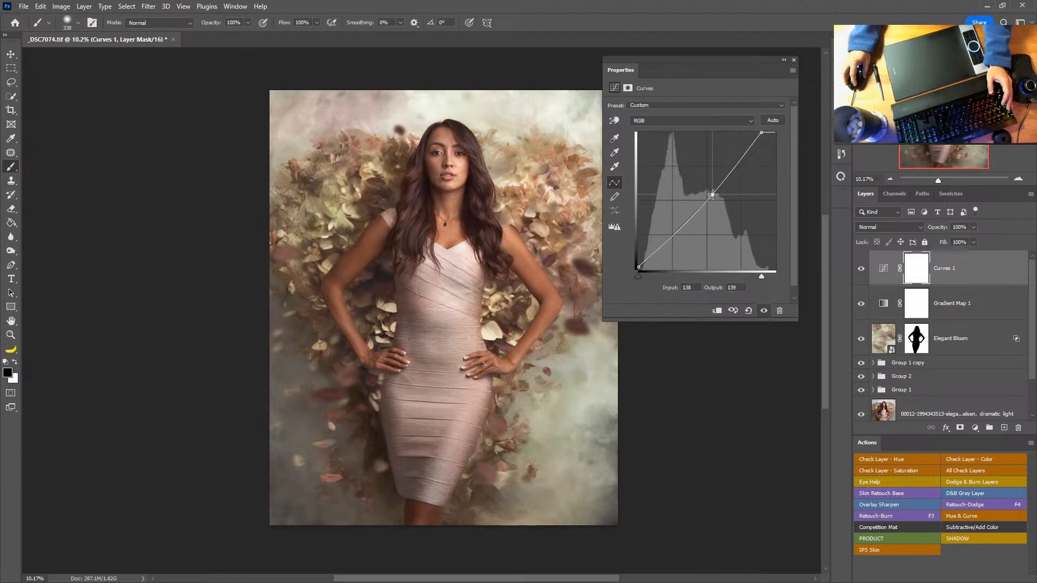
pyautogui.moveTo(761, 133); pyautogui.dragTo(761, 131)
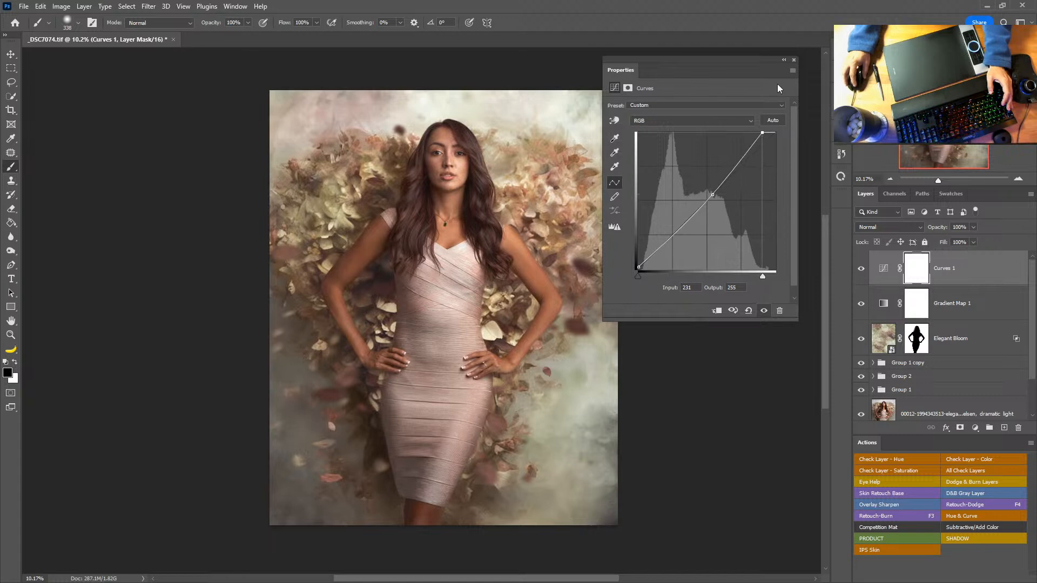
pyautogui.click(794, 60)
# Save the layered portrait composite
pyautogui.click(24, 6)
pyautogui.click(43, 125)
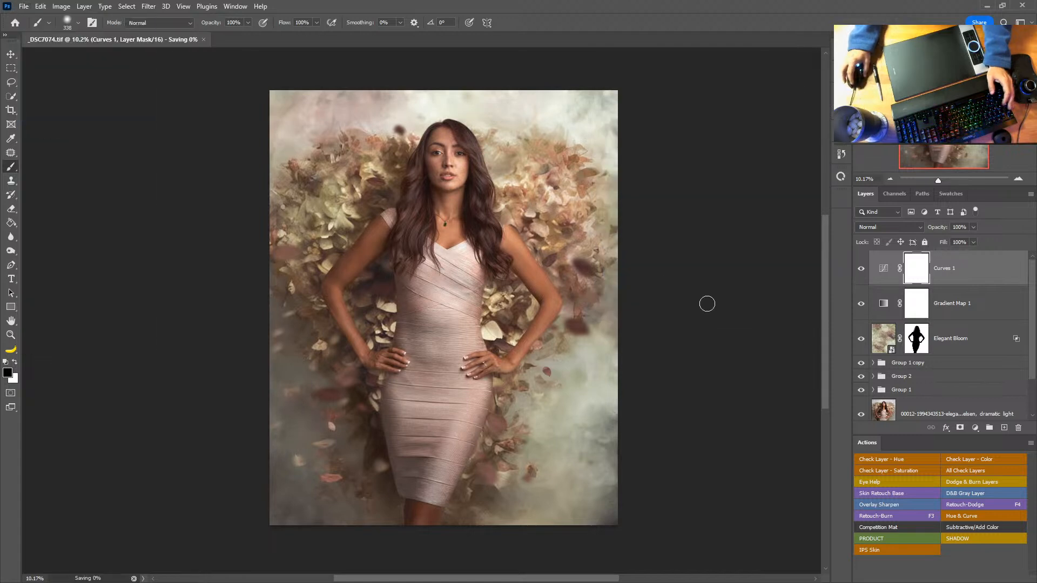
# Compare the finished composite with the original portrait by isolating Layer 0 and restoring all layers, twice
pyautogui.scroll(-1, 869, 314)
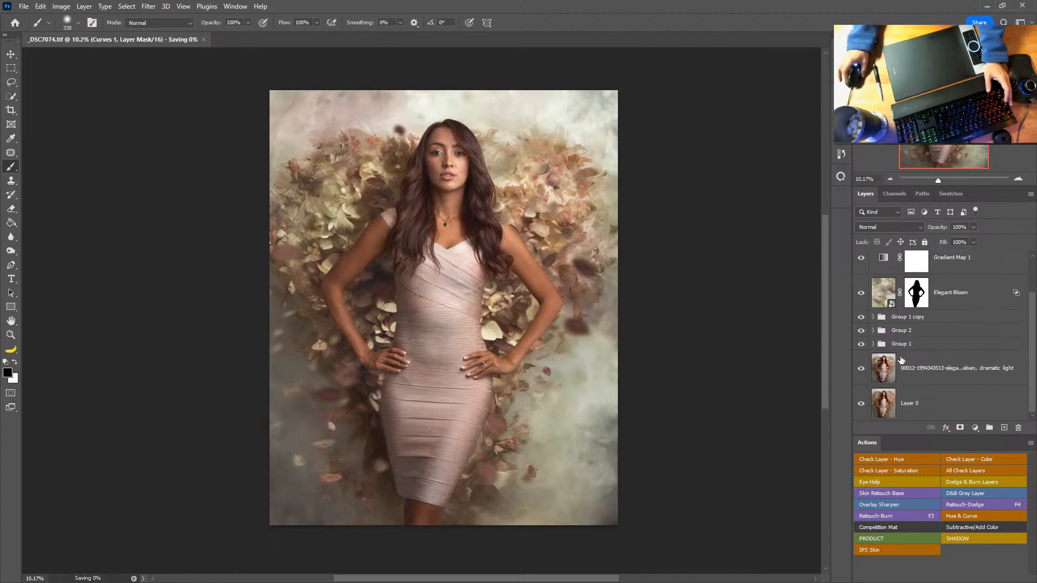
pyautogui.keyDown('alt'); pyautogui.click(861, 405); pyautogui.keyUp('alt')
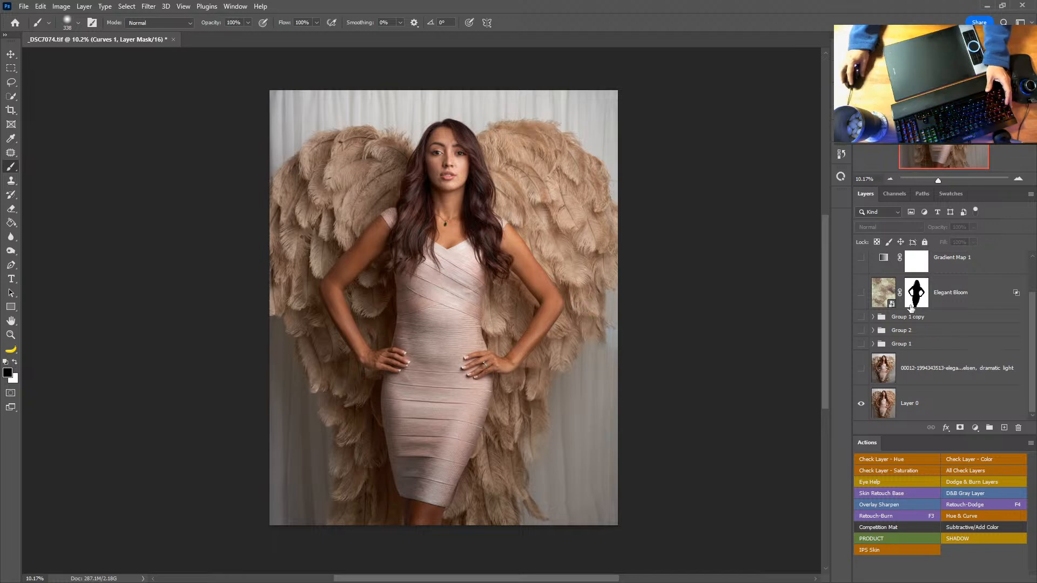
pyautogui.keyDown('alt'); pyautogui.click(861, 405); pyautogui.keyUp('alt')
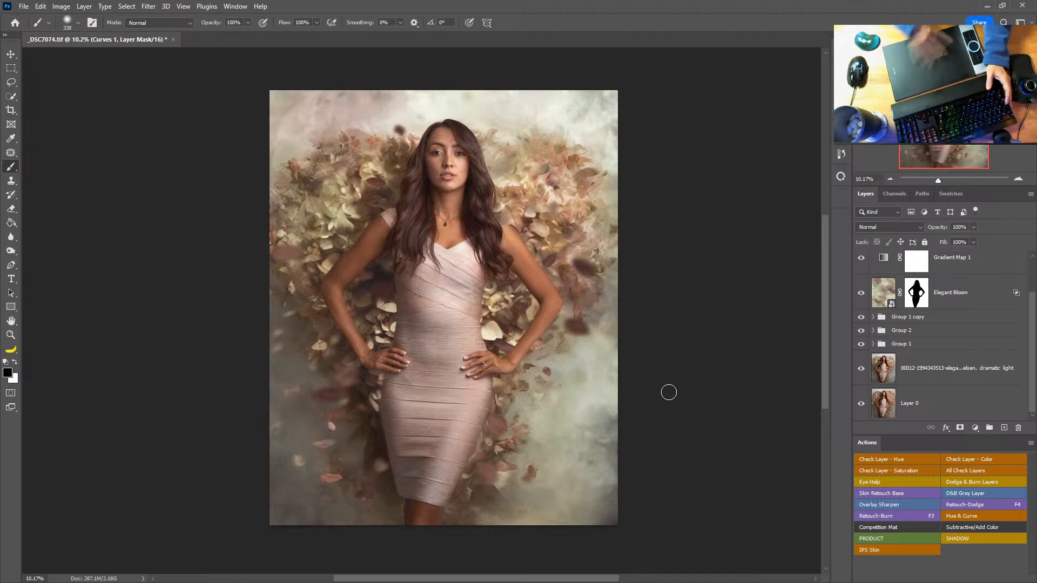
pyautogui.keyDown('alt'); pyautogui.click(861, 404); pyautogui.keyUp('alt')
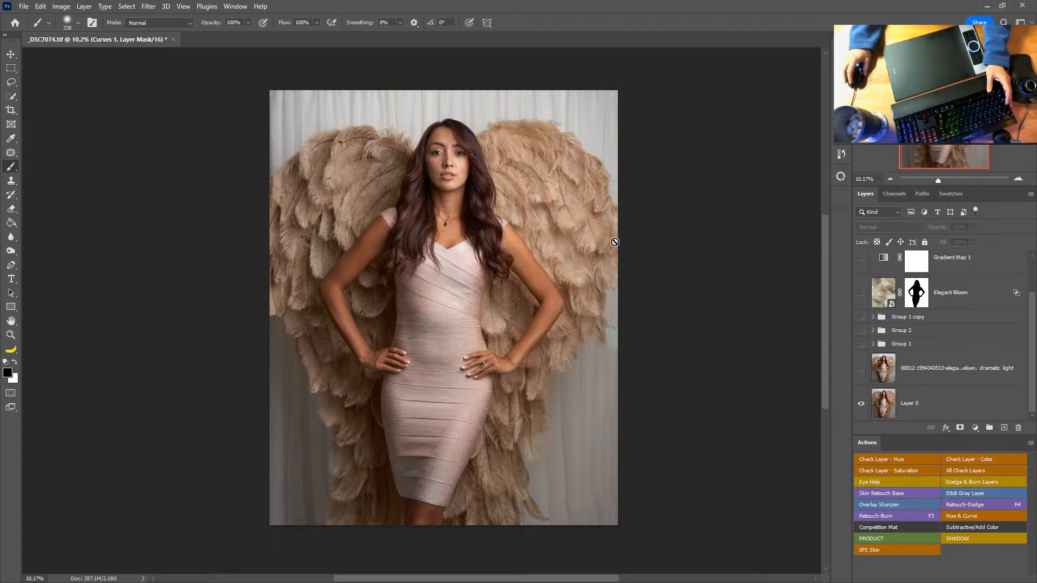
pyautogui.keyDown('alt'); pyautogui.click(861, 405); pyautogui.keyUp('alt')
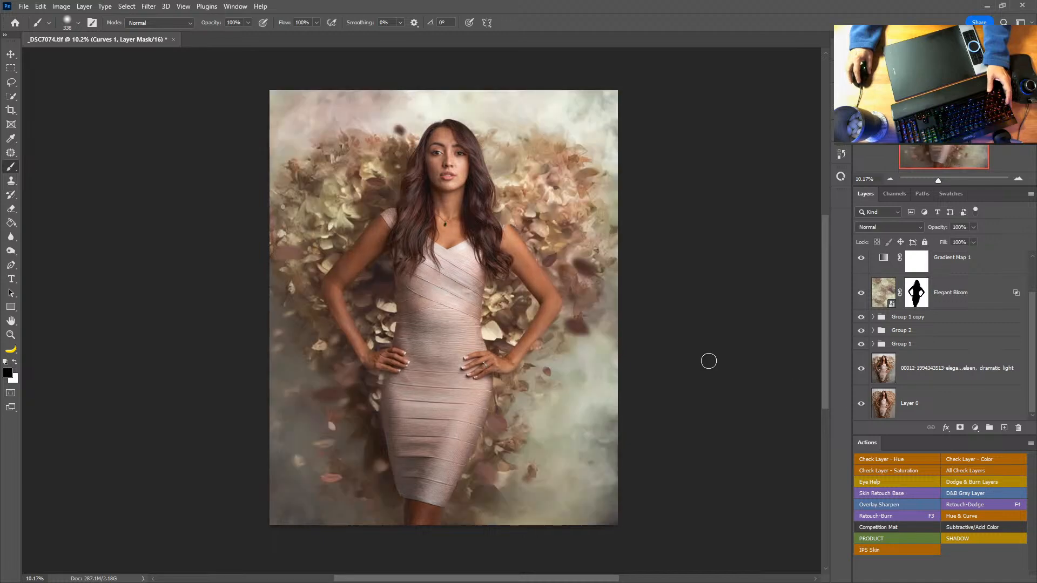